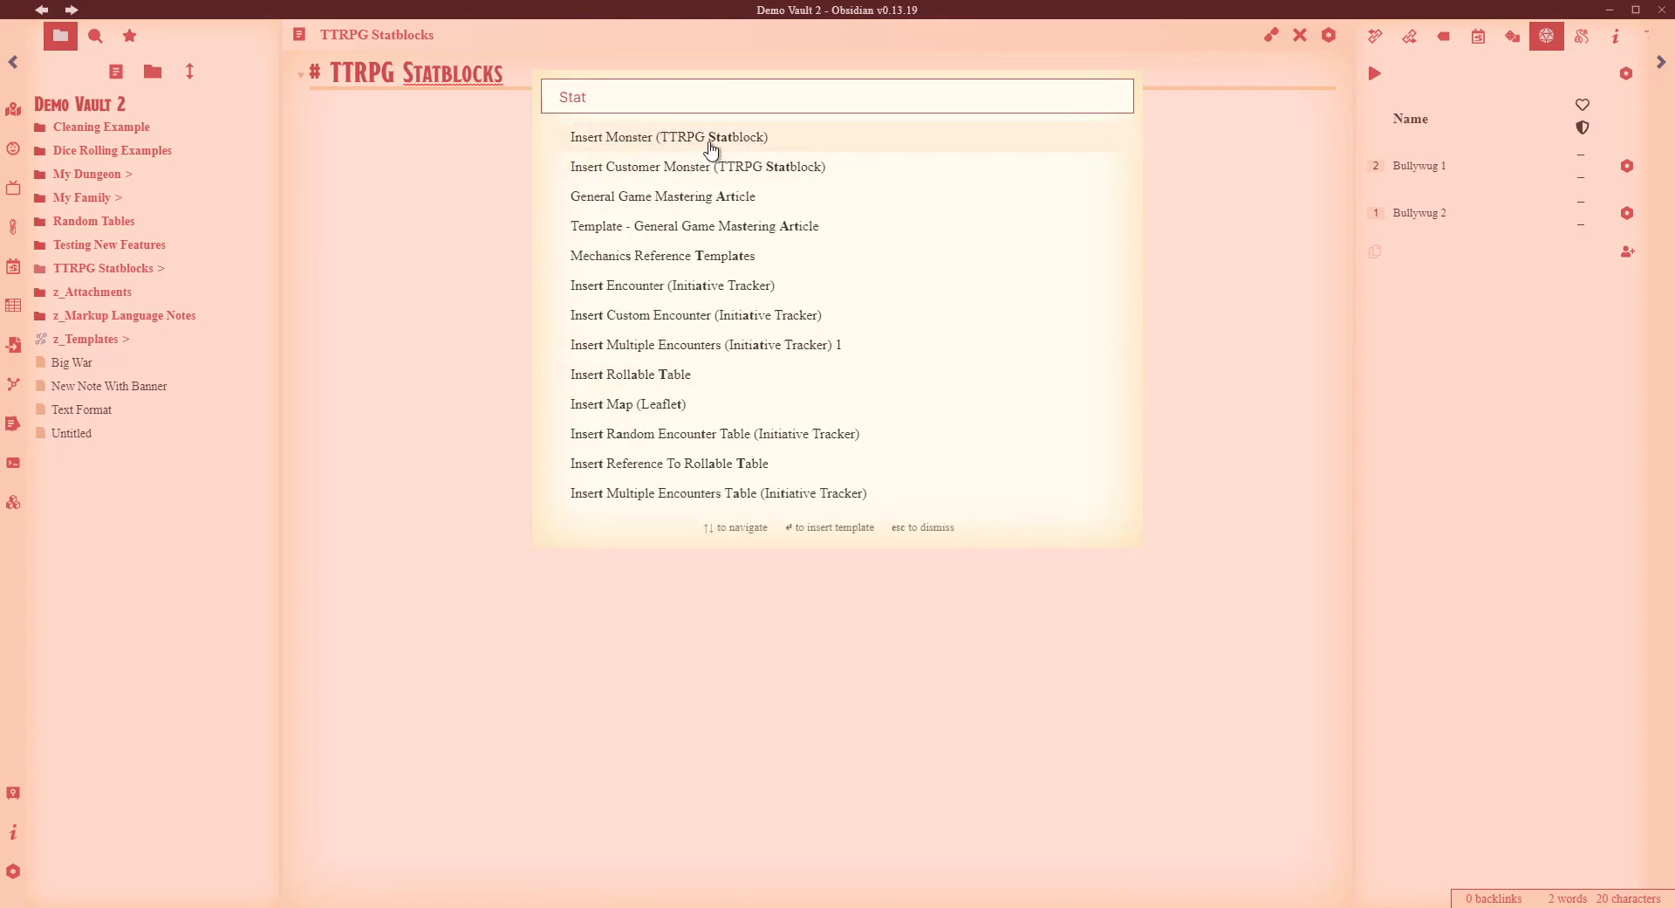
# - Insert the Goblin statblock template and view it rendered with its Scimitar and Shortbow actions
pyautogui.click(709, 137)
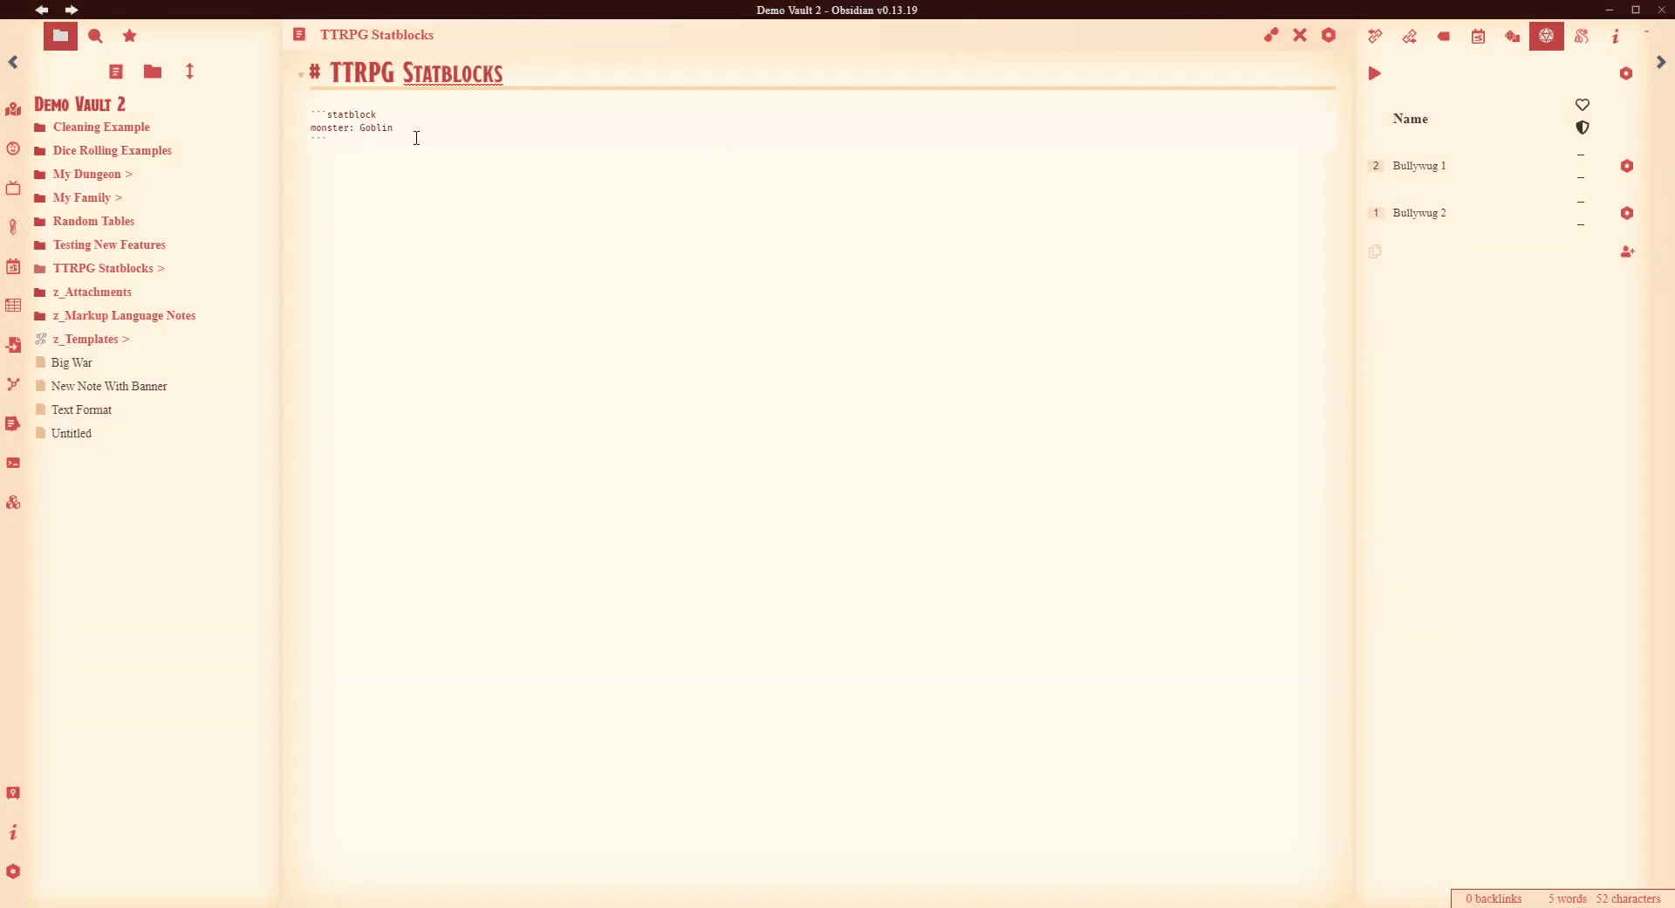
pyautogui.moveTo(365, 142); pyautogui.dragTo(291, 116)
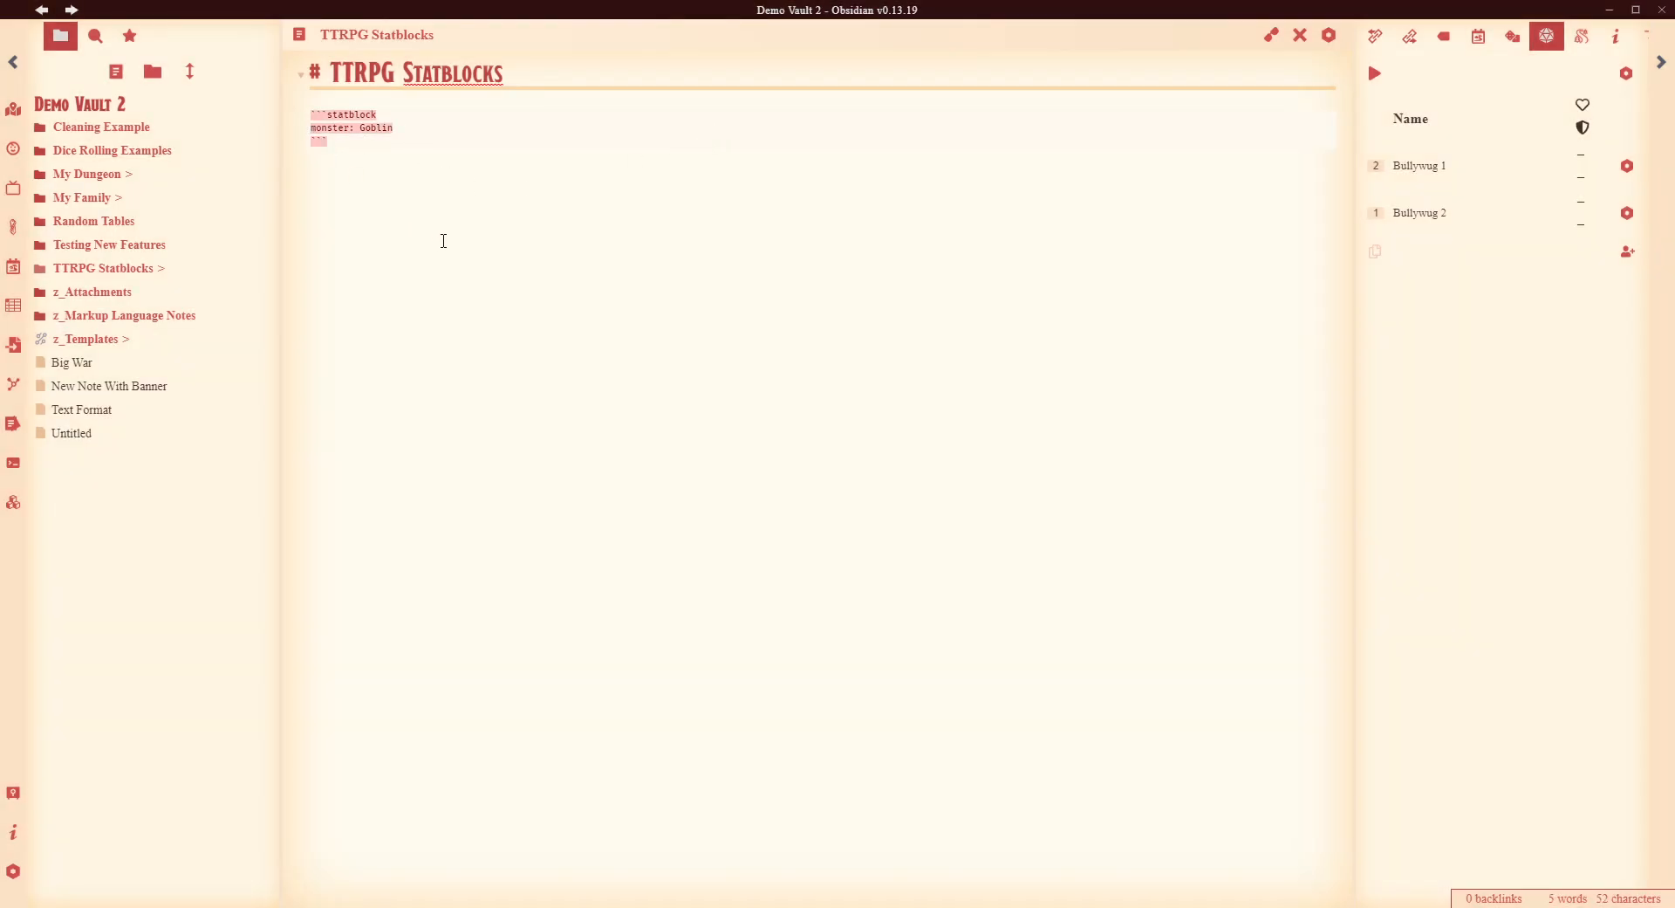
pyautogui.click(443, 239)
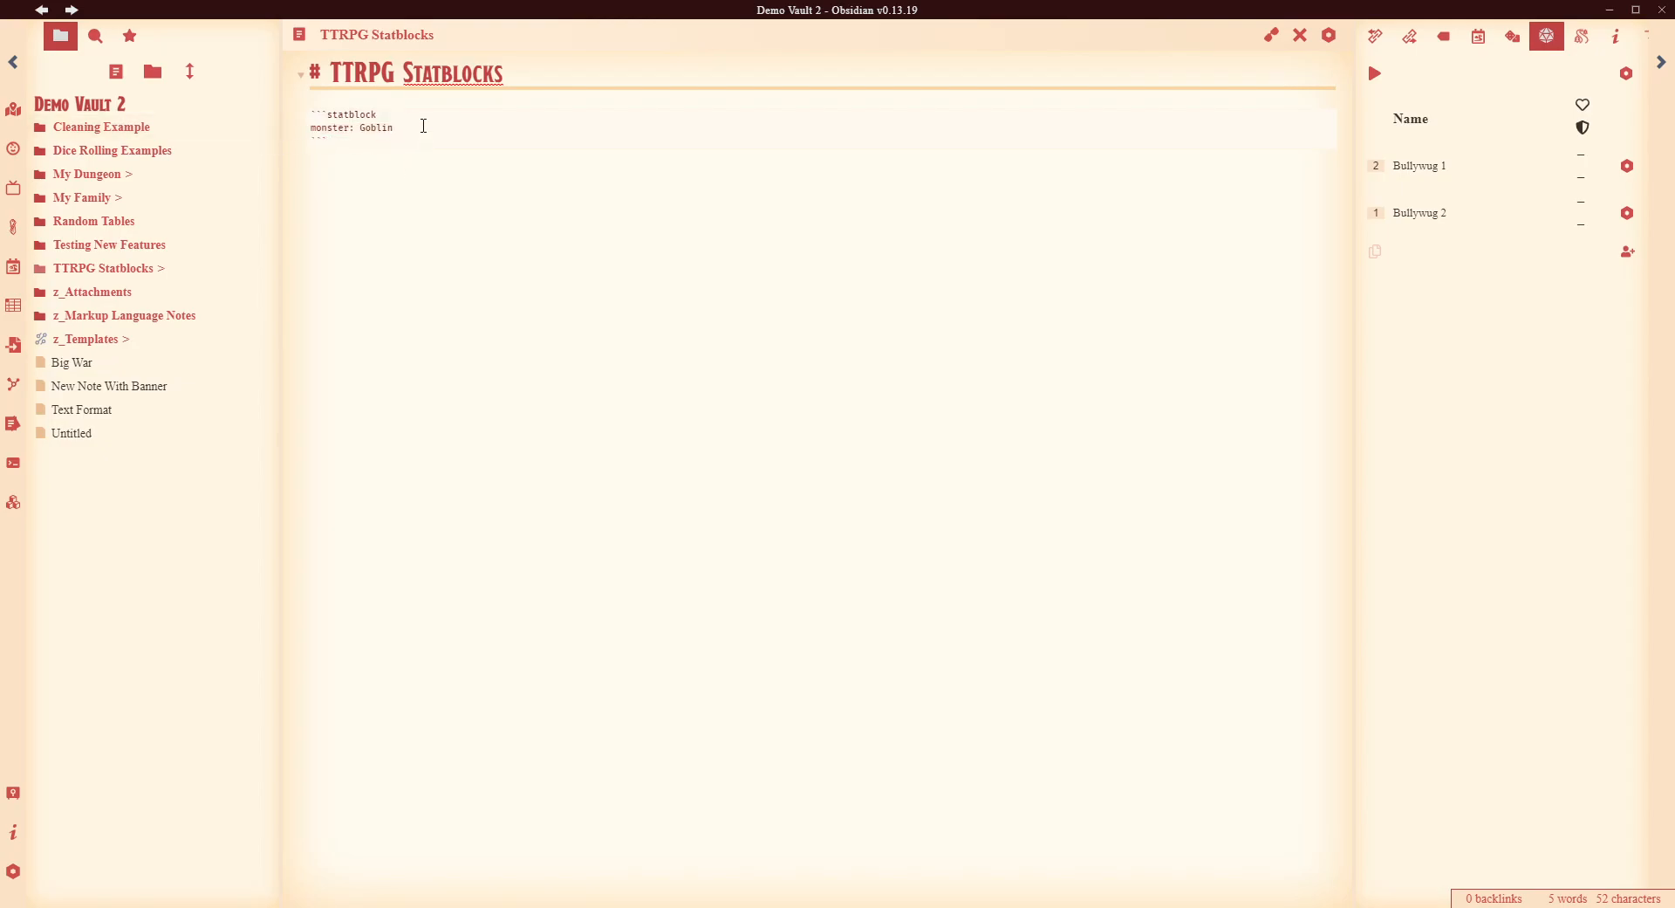
pyautogui.click(1271, 35)
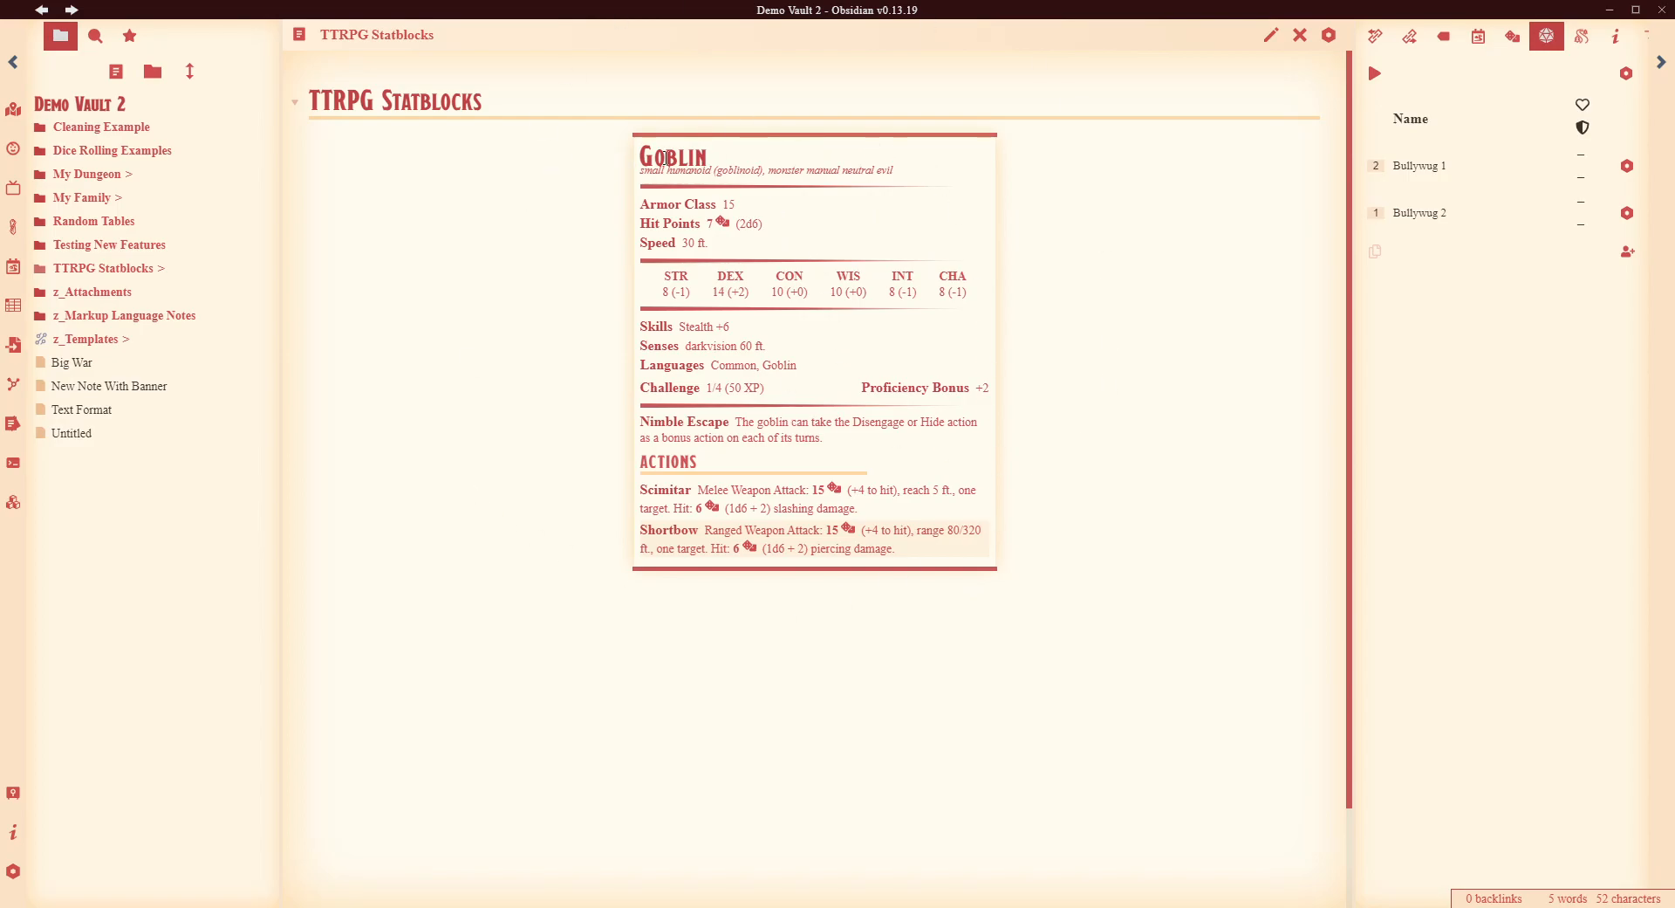
# - Replace Goblin with Orc in the statblock code block and preview the result
pyautogui.click(1271, 35)
pyautogui.hotkey('ctrl', 'shift', 'Left')
pyautogui.write('Orc')
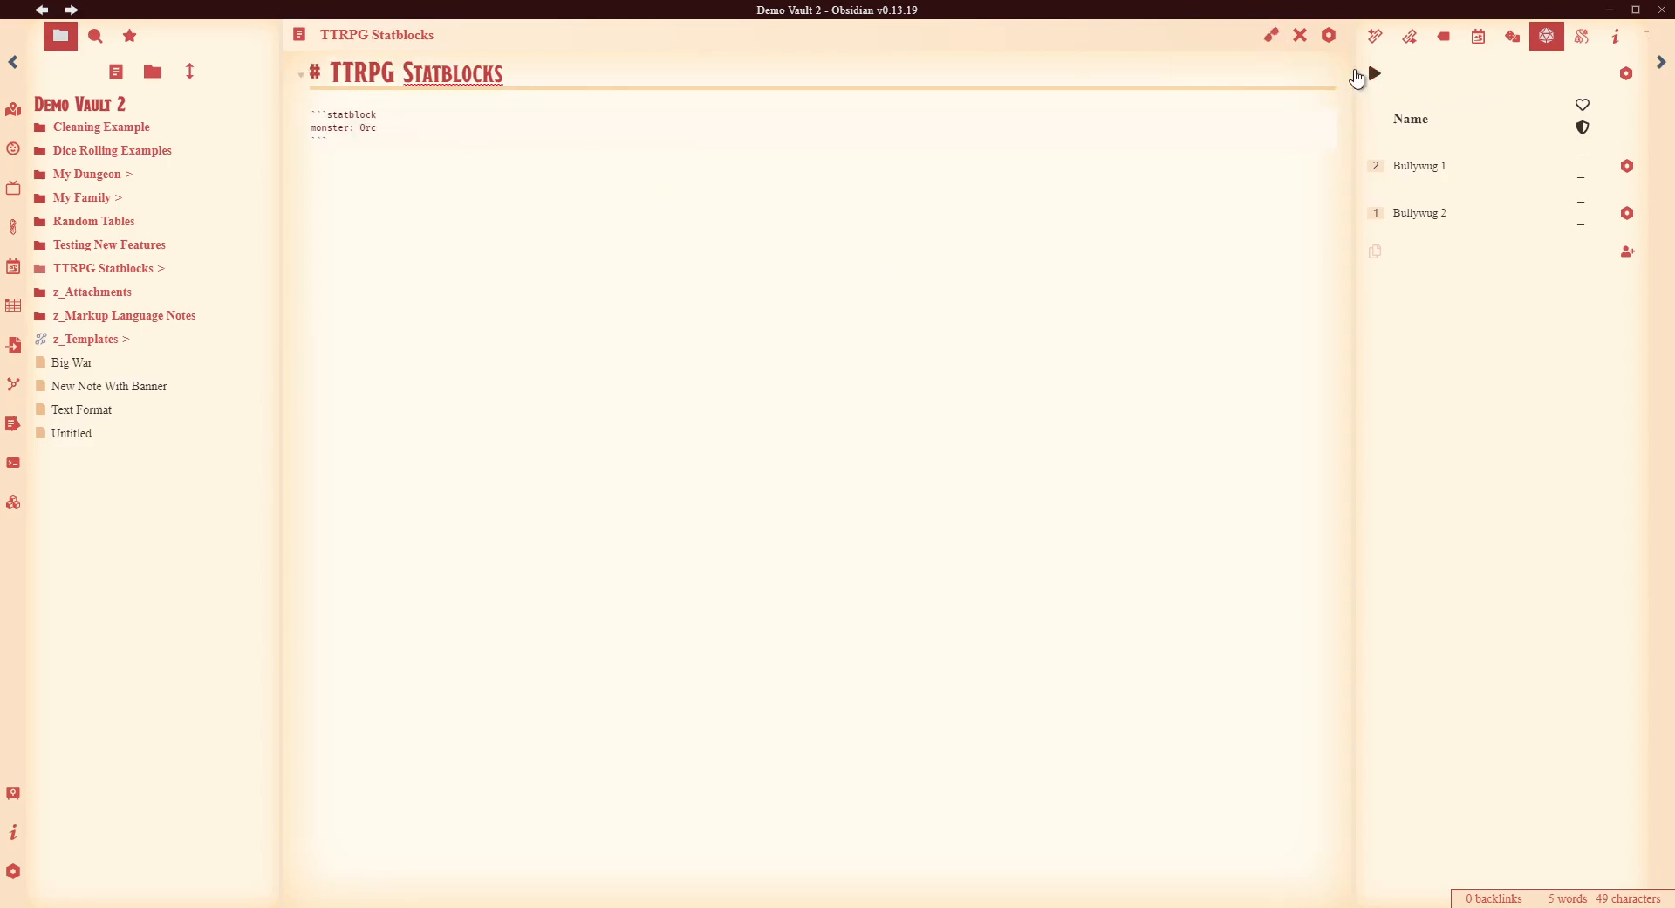
pyautogui.click(1272, 35)
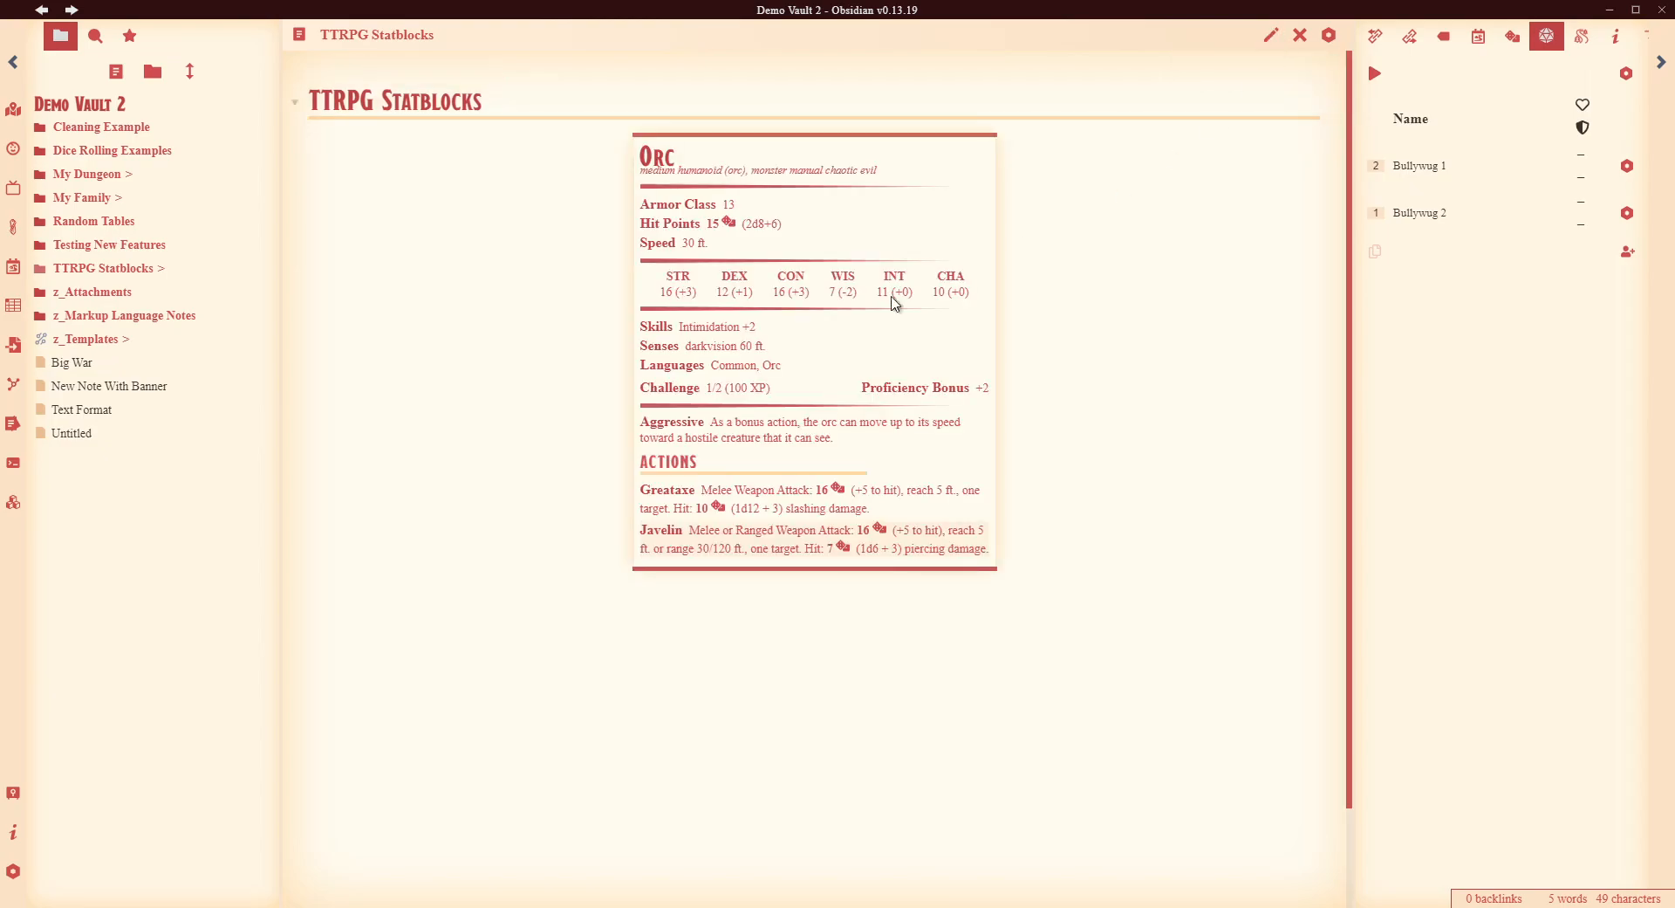
# - Add blank lines below the statblock and filter the template picker by 'Stat'
pyautogui.click(1271, 35)
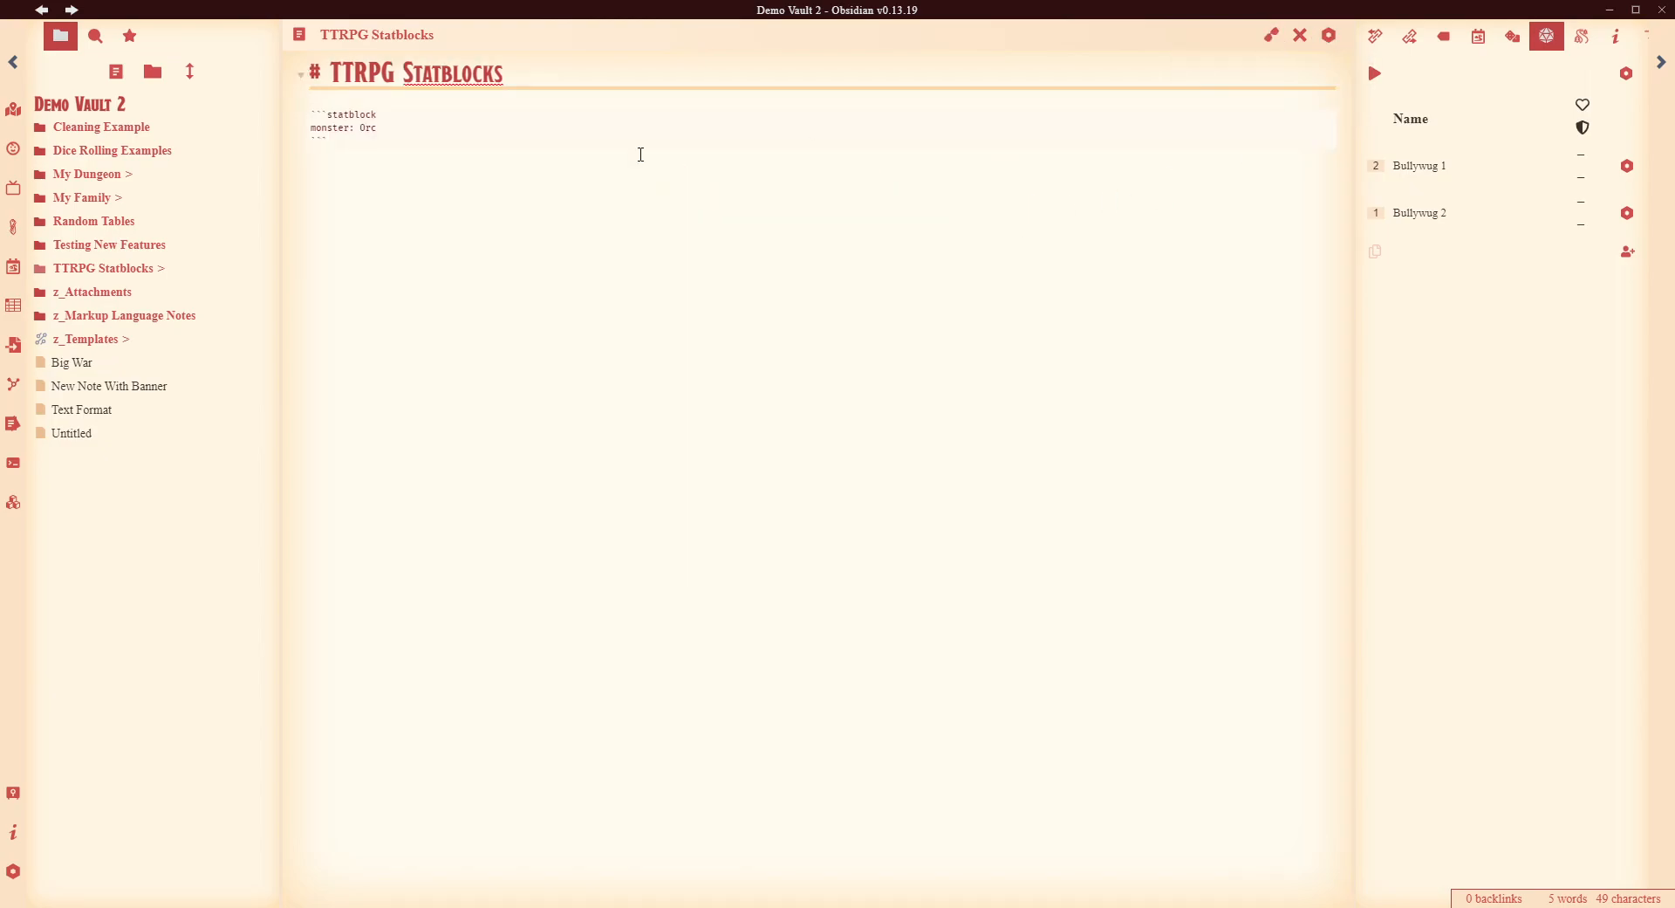
pyautogui.click(383, 132)
pyautogui.click(383, 145)
pyautogui.press('Return')
pyautogui.press('Return')
pyautogui.hotkey('alt', 't')
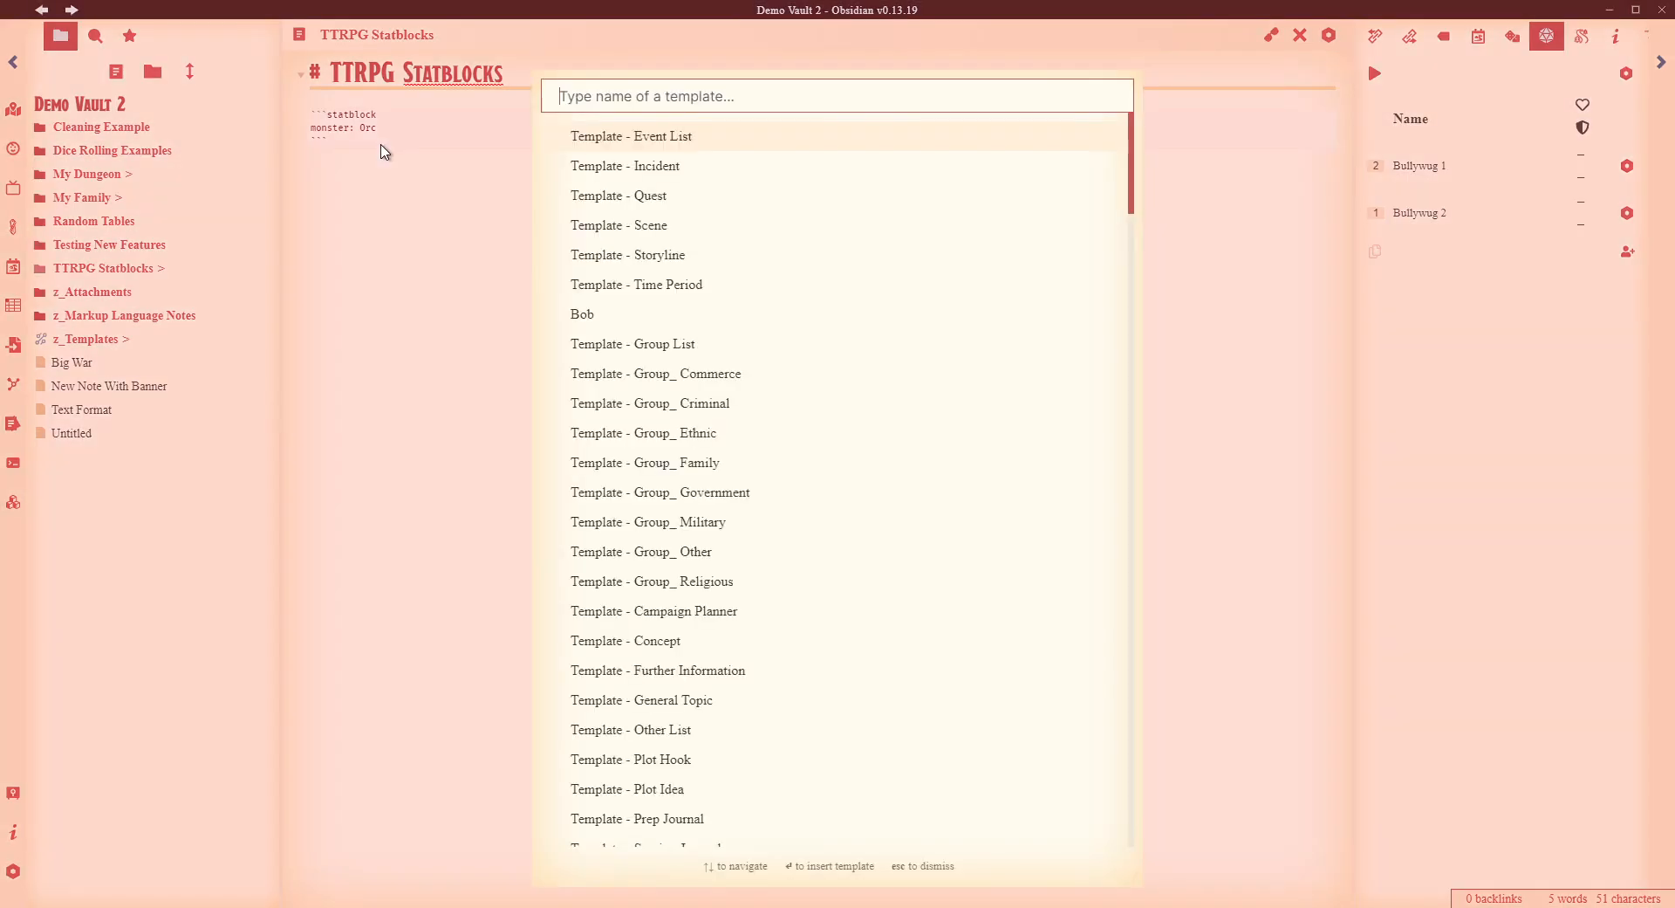
pyautogui.write('Stat')
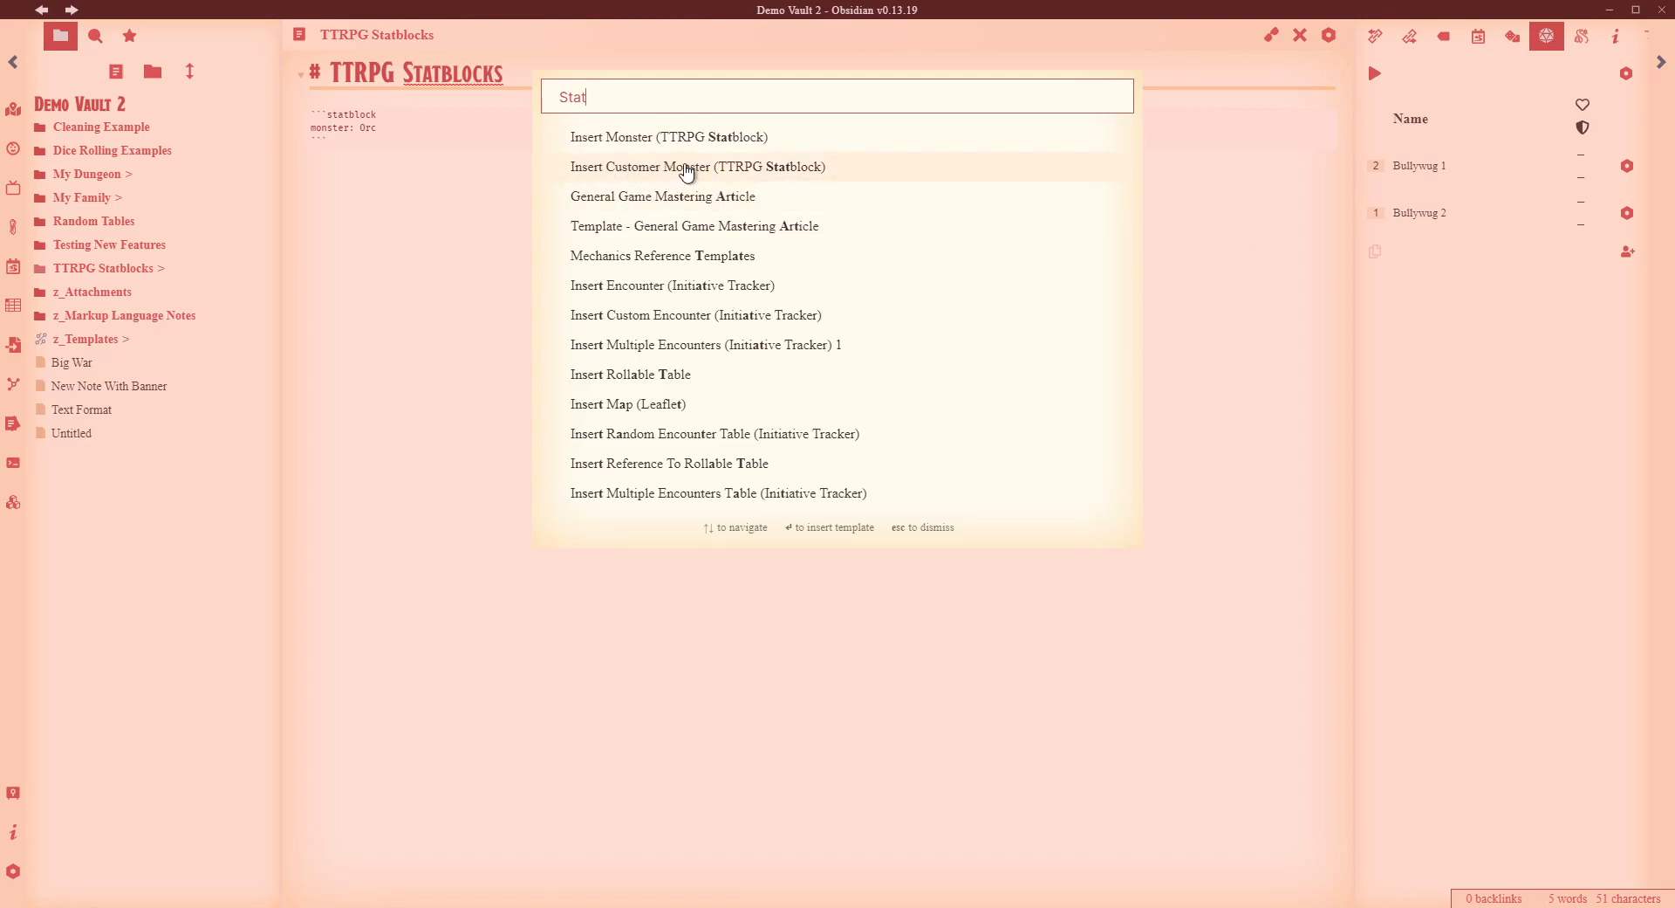
# - Insert the custom monster statblock template below the Orc and preview it
pyautogui.click(688, 172)
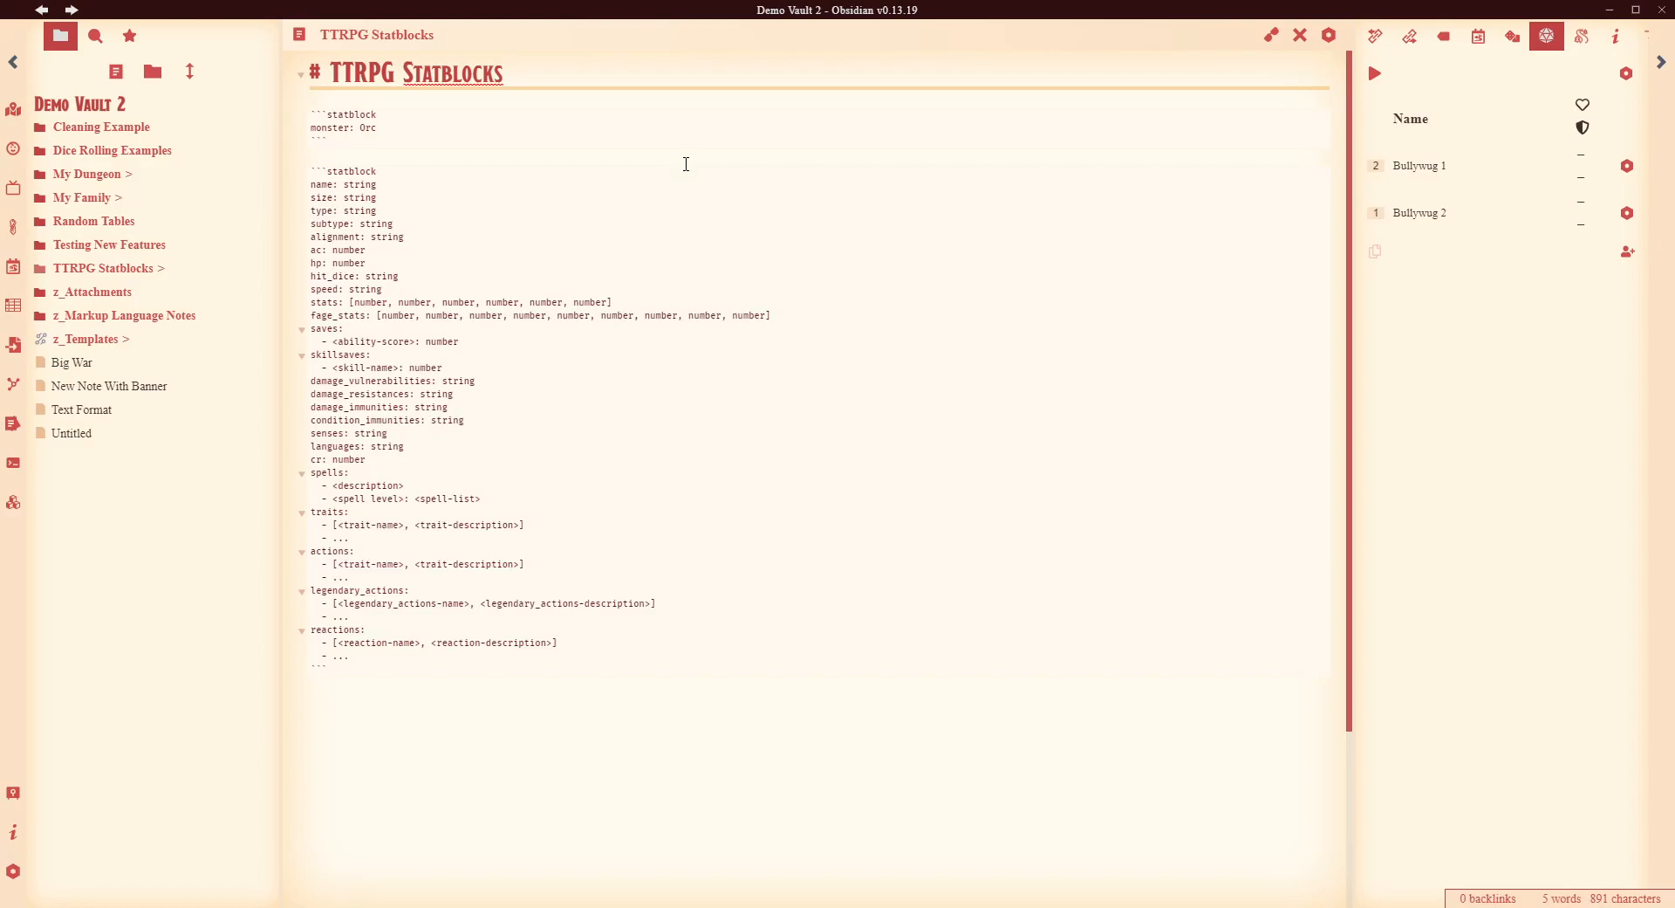
pyautogui.click(1274, 37)
pyautogui.scroll(-5, 1147, 698)
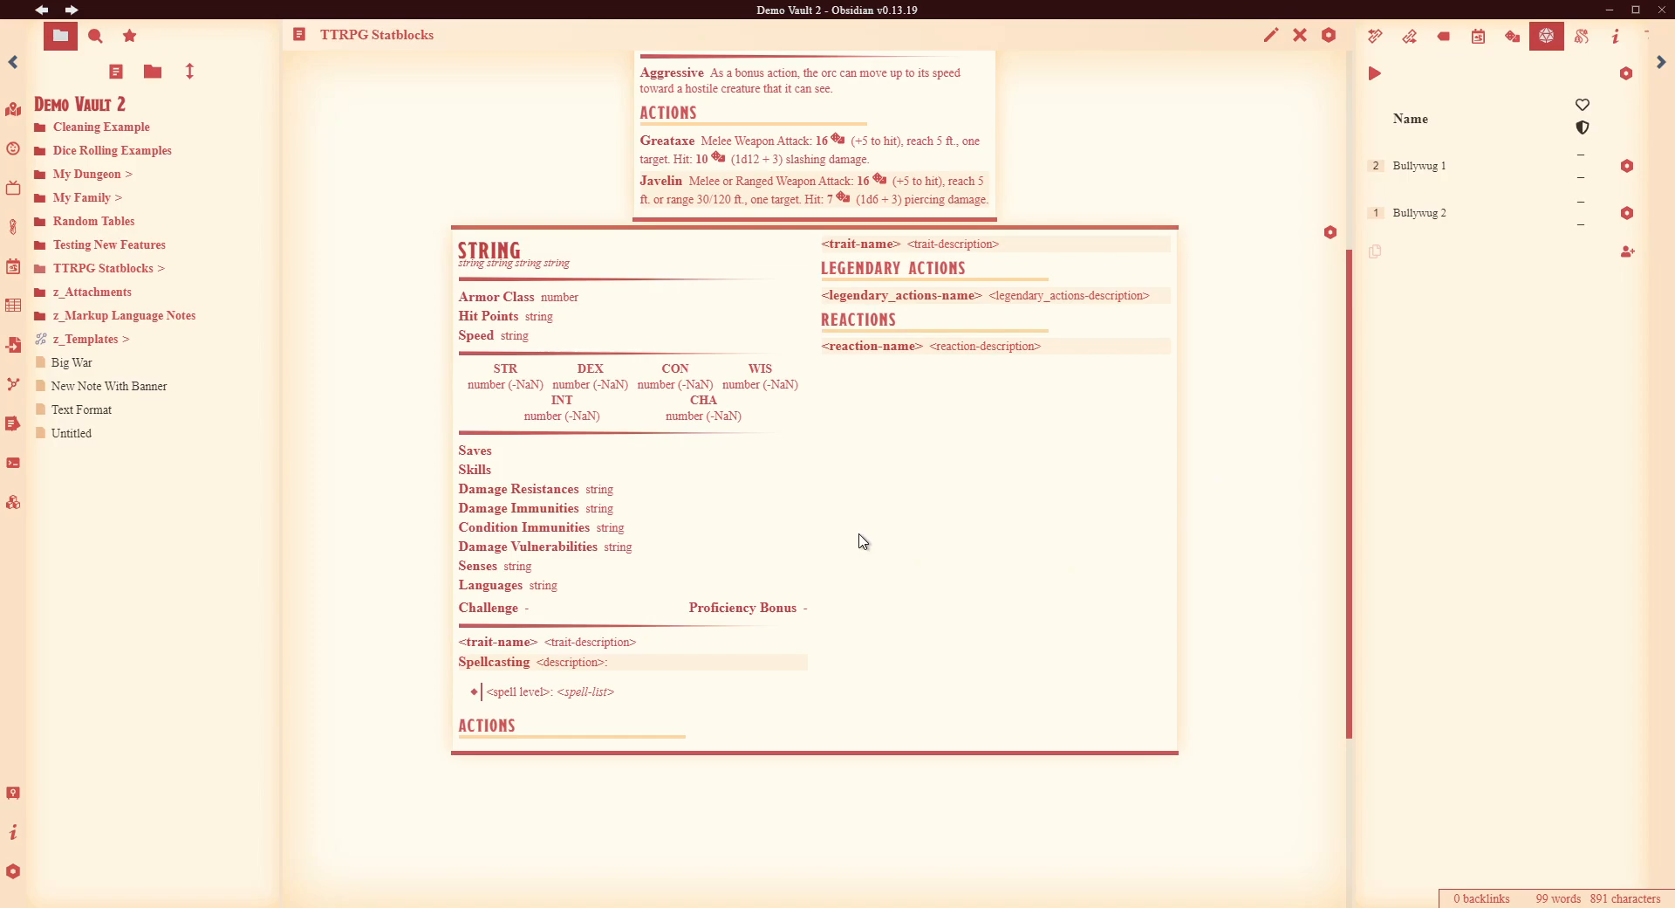
pyautogui.click(1272, 35)
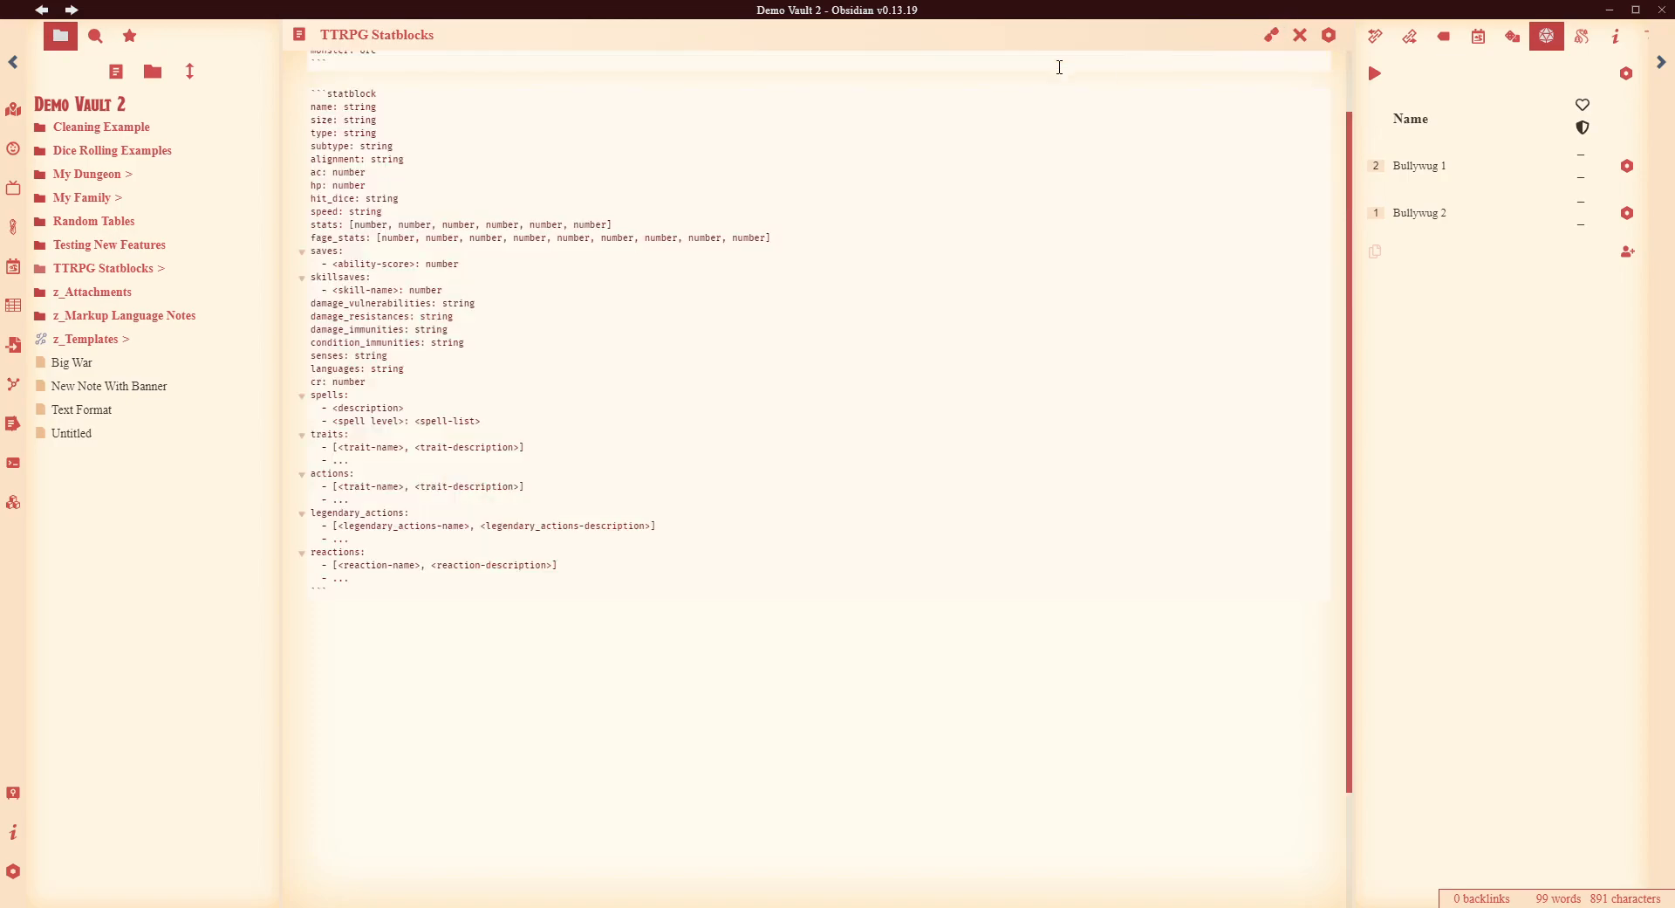
# - Fill in the template's name as Jeff the Giant, size Large and type Giant
pyautogui.hotkey('ctrl', 'shift', 'Left')
pyautogui.write('Jeff the Giant')
pyautogui.hotkey('ctrl', 'shift', 'Left')
pyautogui.write('Large')
pyautogui.hotkey('ctrl', 'shift', 'Left')
pyautogui.write('Giant')
# - Delete the subtype line and set the alignment to Chaotic Neutral
pyautogui.hotkey('ctrl', 'shift', 'Left')
pyautogui.press('Down')
pyautogui.hotkey('shift', 'Home')
pyautogui.press('Delete')
pyautogui.press('Delete')
pyautogui.press('End')
pyautogui.hotkey('ctrl', 'shift', 'Left')
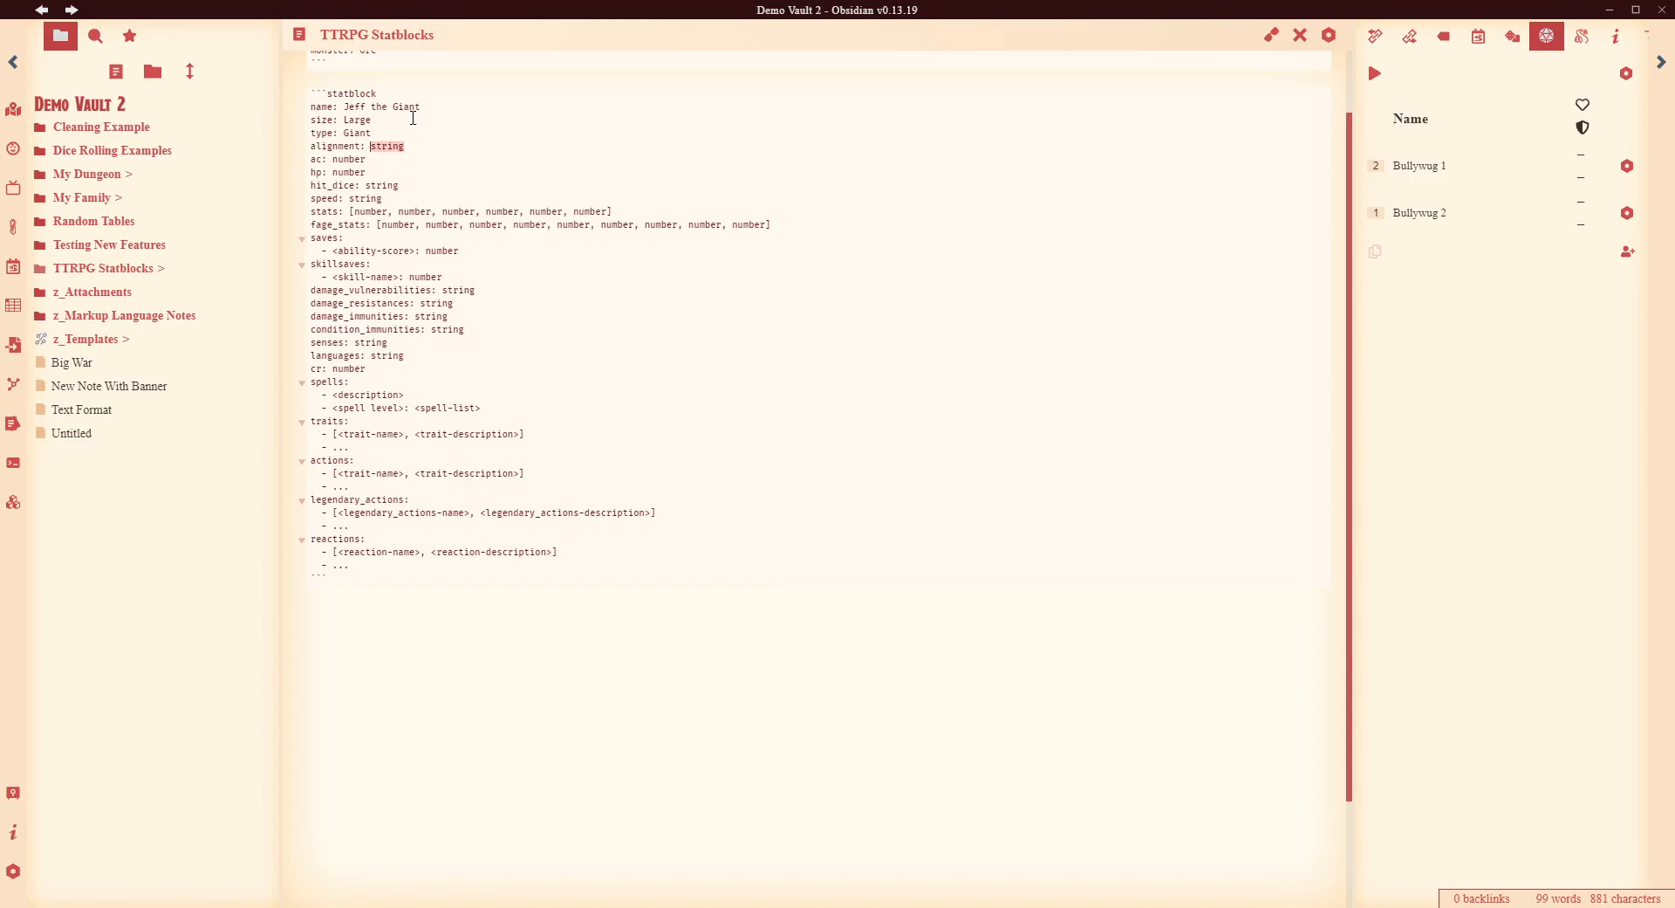
pyautogui.write('Chaotic New')
pyautogui.write('tral')
# - Preview Jeff the Giant and review both rendered statblocks
pyautogui.click(1272, 35)
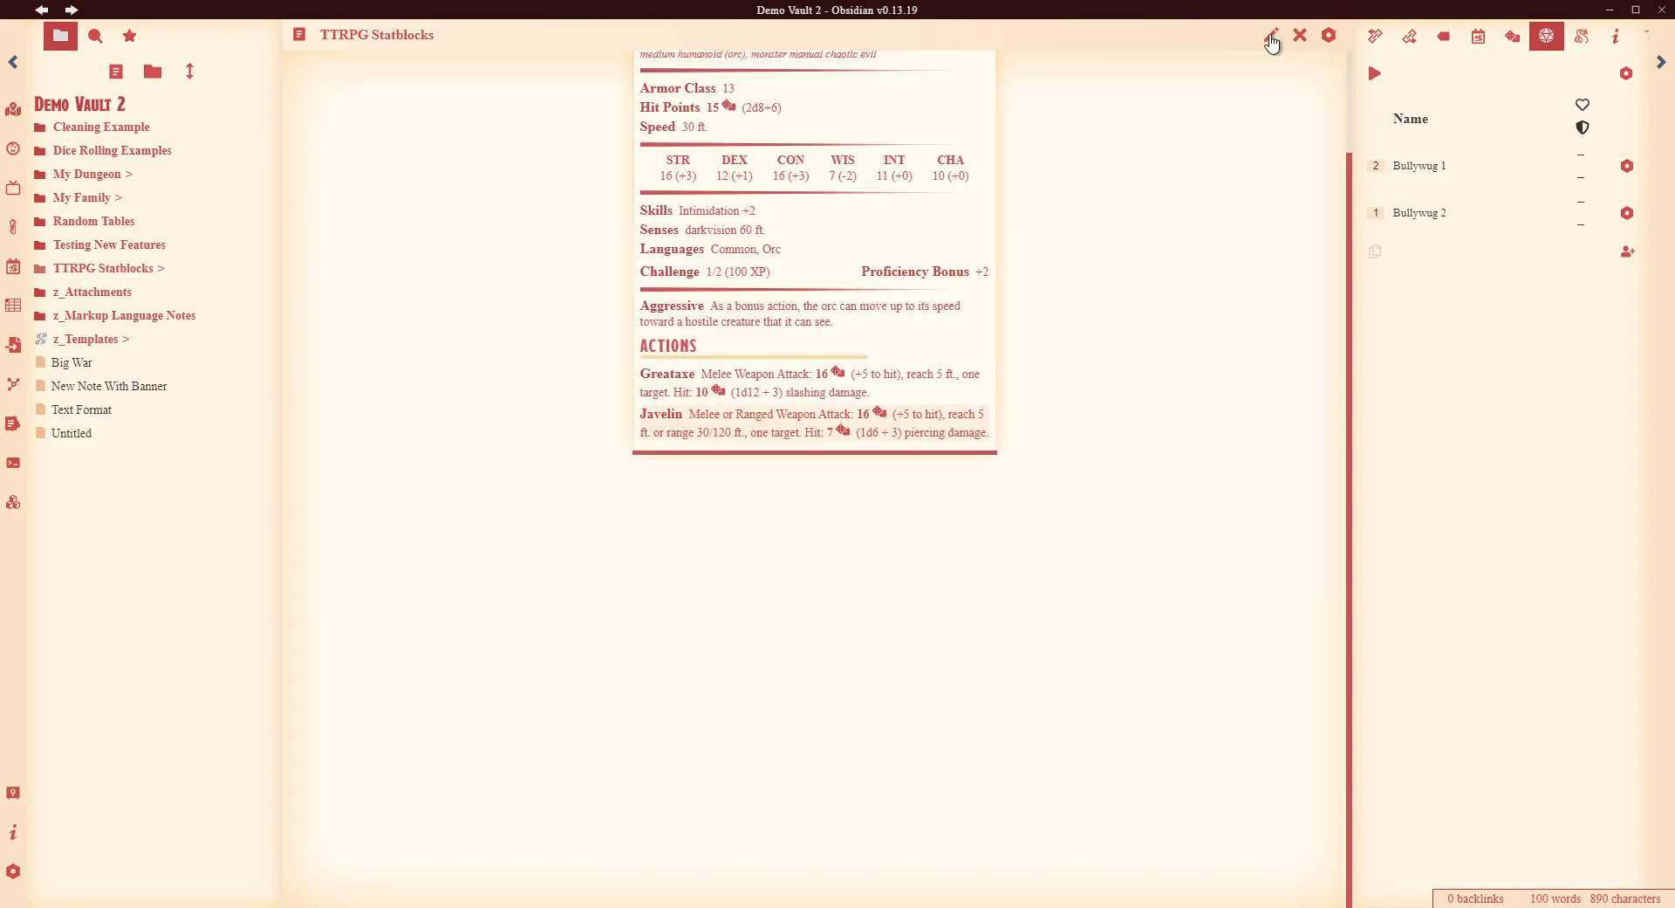
pyautogui.scroll(-4, 1178, 360)
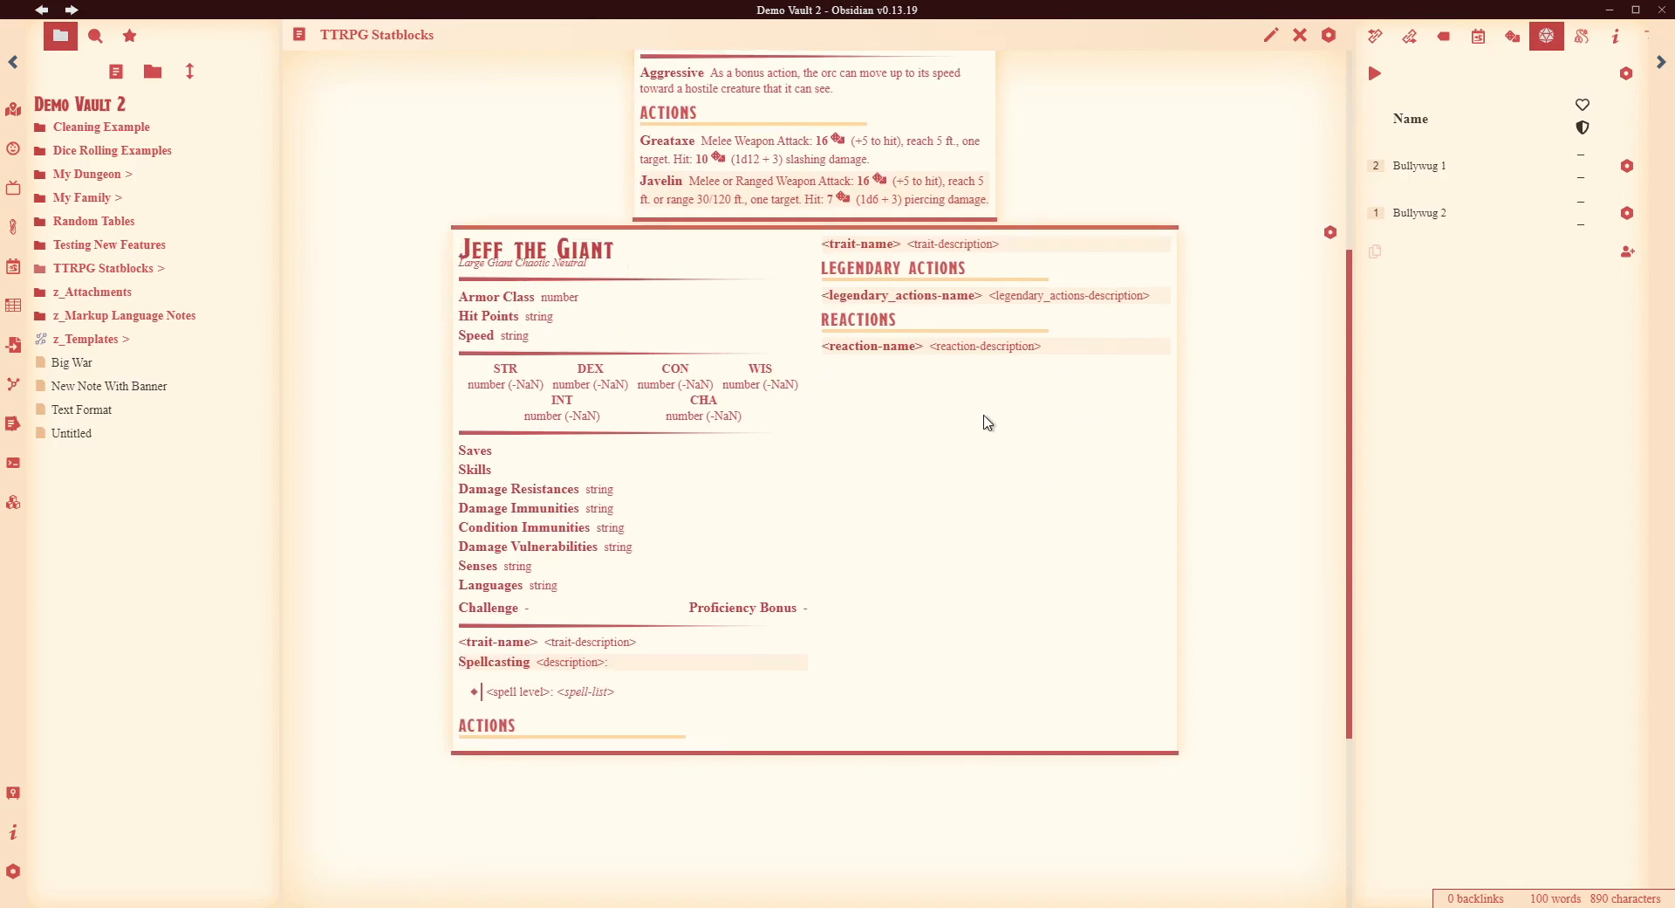
pyautogui.click(1270, 36)
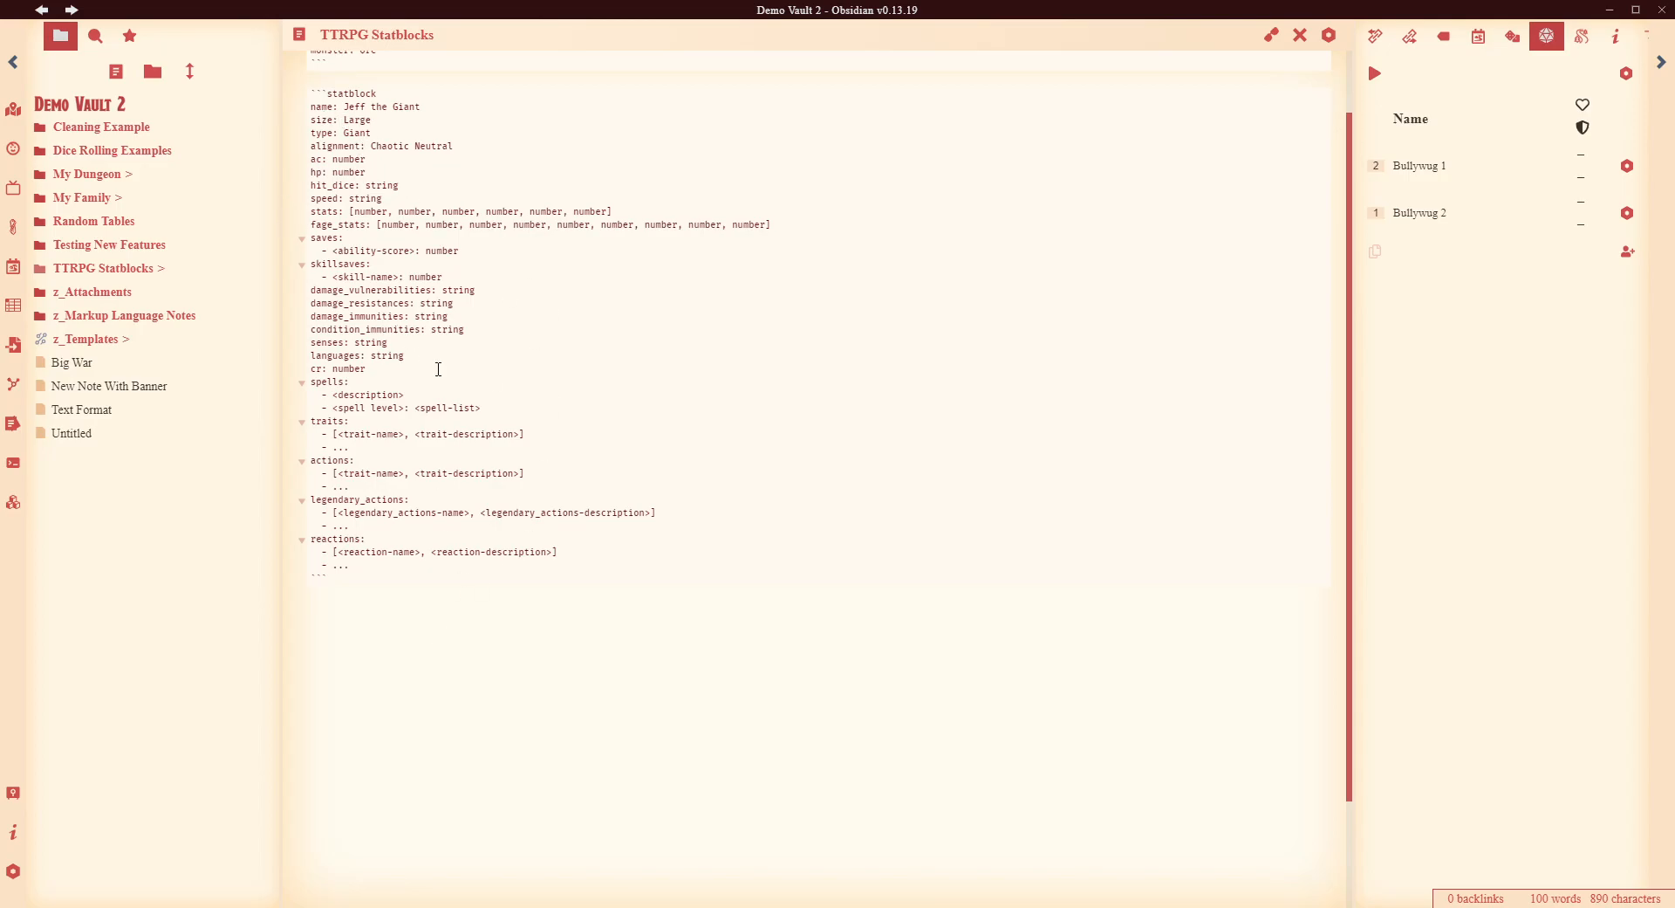
pyautogui.scroll(1, 979, 344)
pyautogui.click(1271, 35)
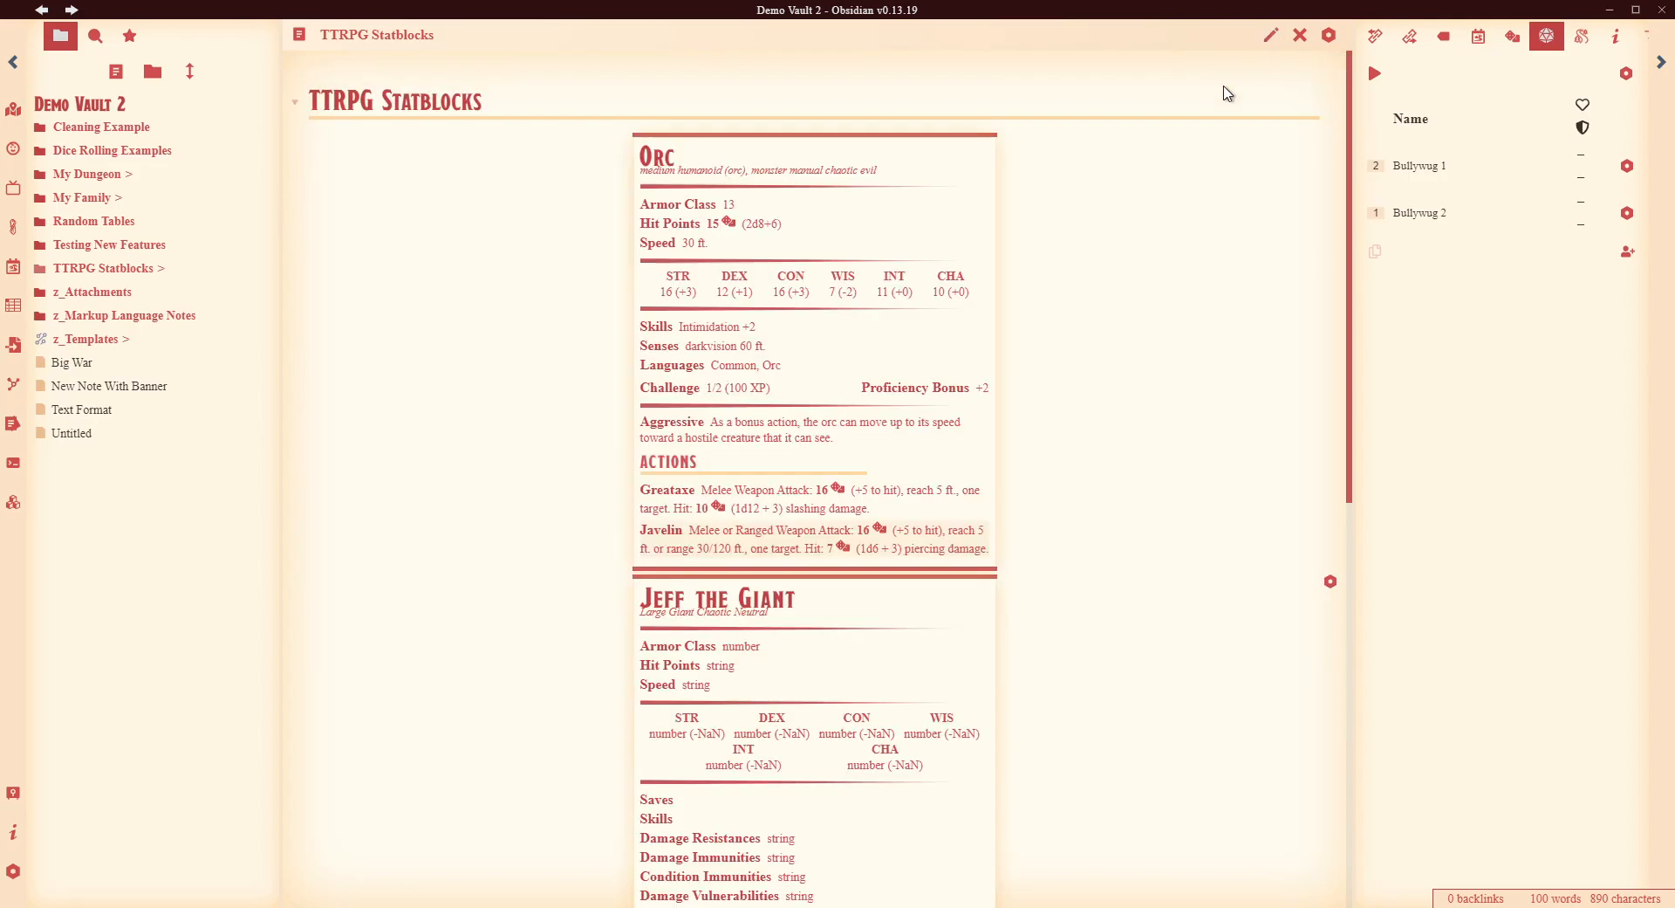
pyautogui.scroll(-2, 600, 432)
pyautogui.scroll(-1, 1126, 523)
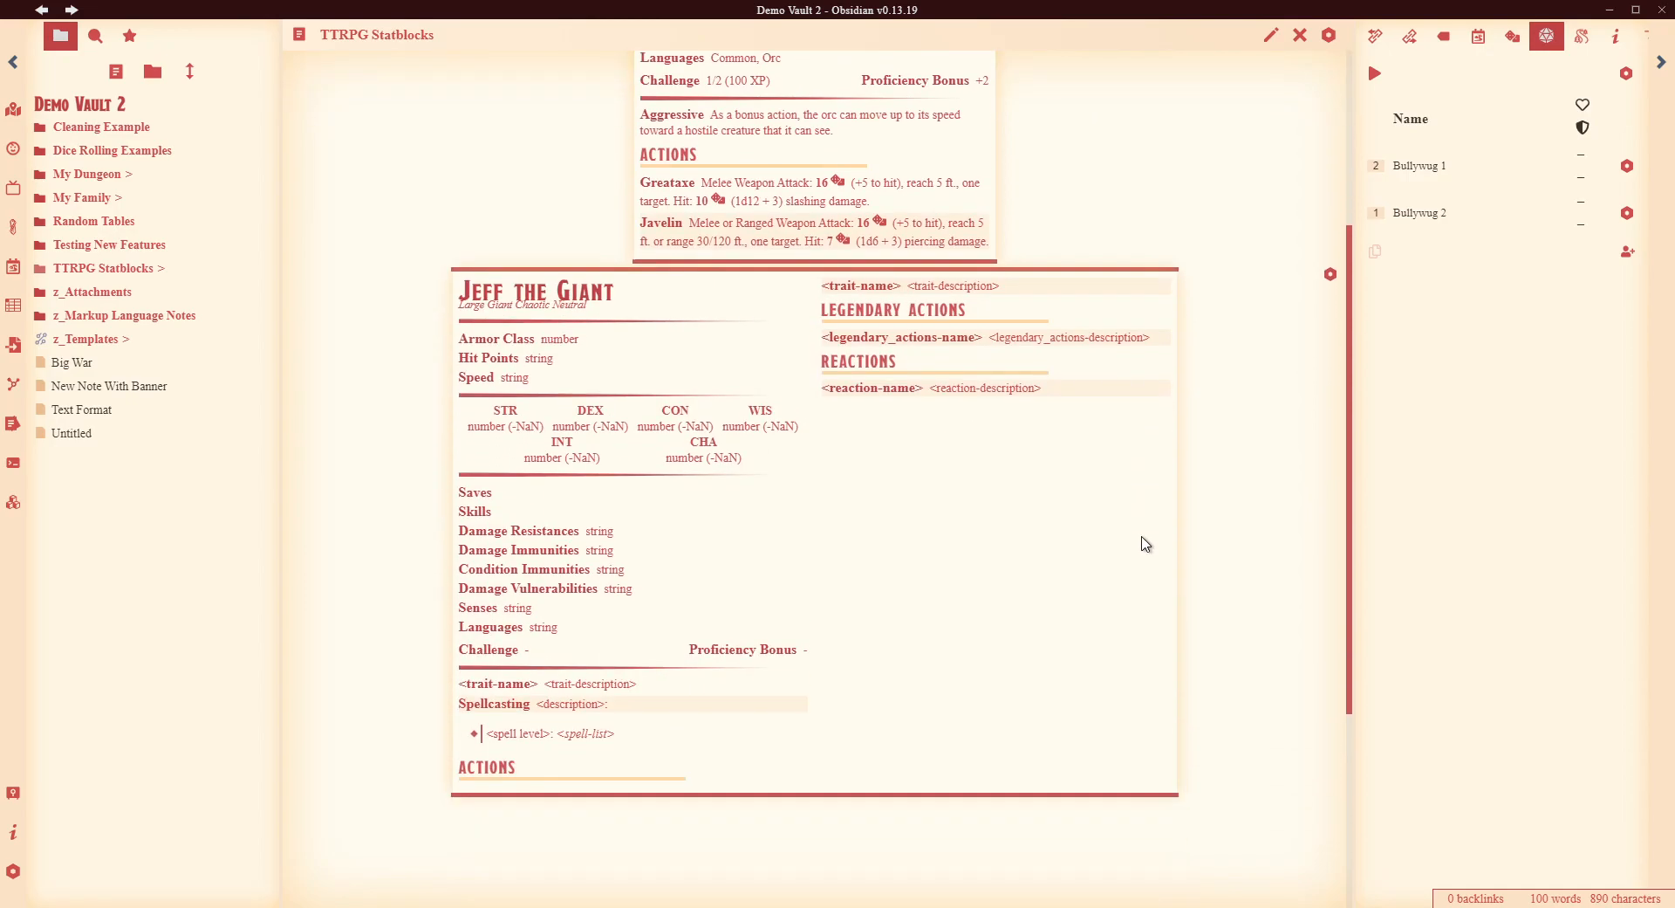
pyautogui.scroll(-2, 1146, 533)
pyautogui.scroll(3, 524, 541)
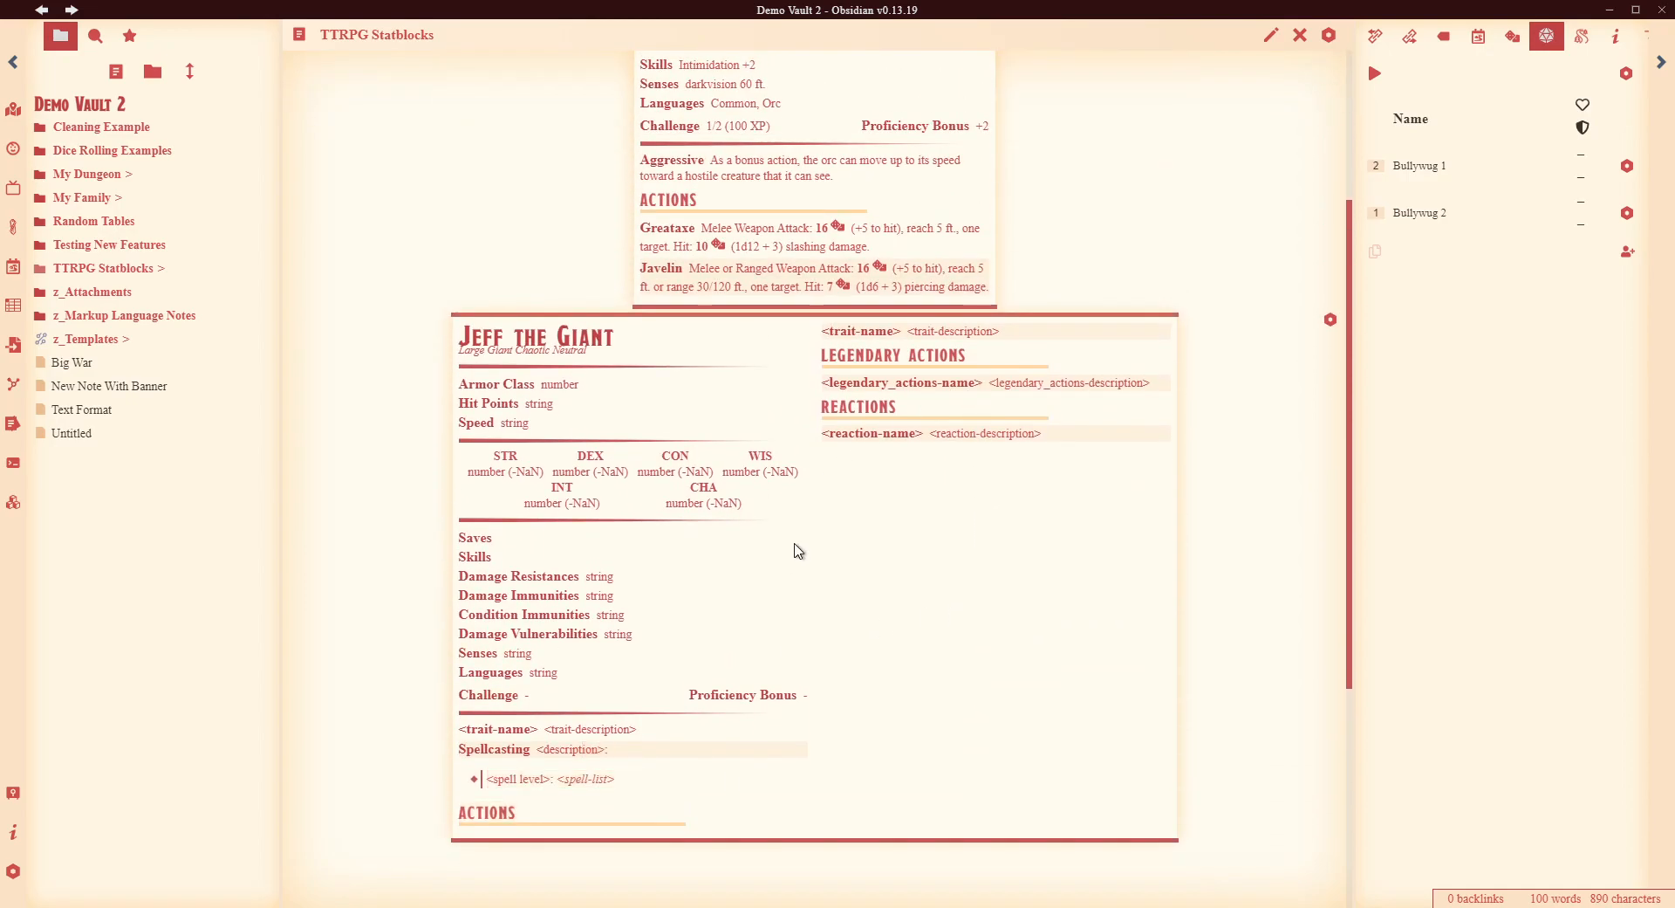
# - Add a blank line between the two statblocks and open Jeff the Giant's options menu
pyautogui.click(1270, 37)
pyautogui.scroll(2, 767, 327)
pyautogui.click(362, 157)
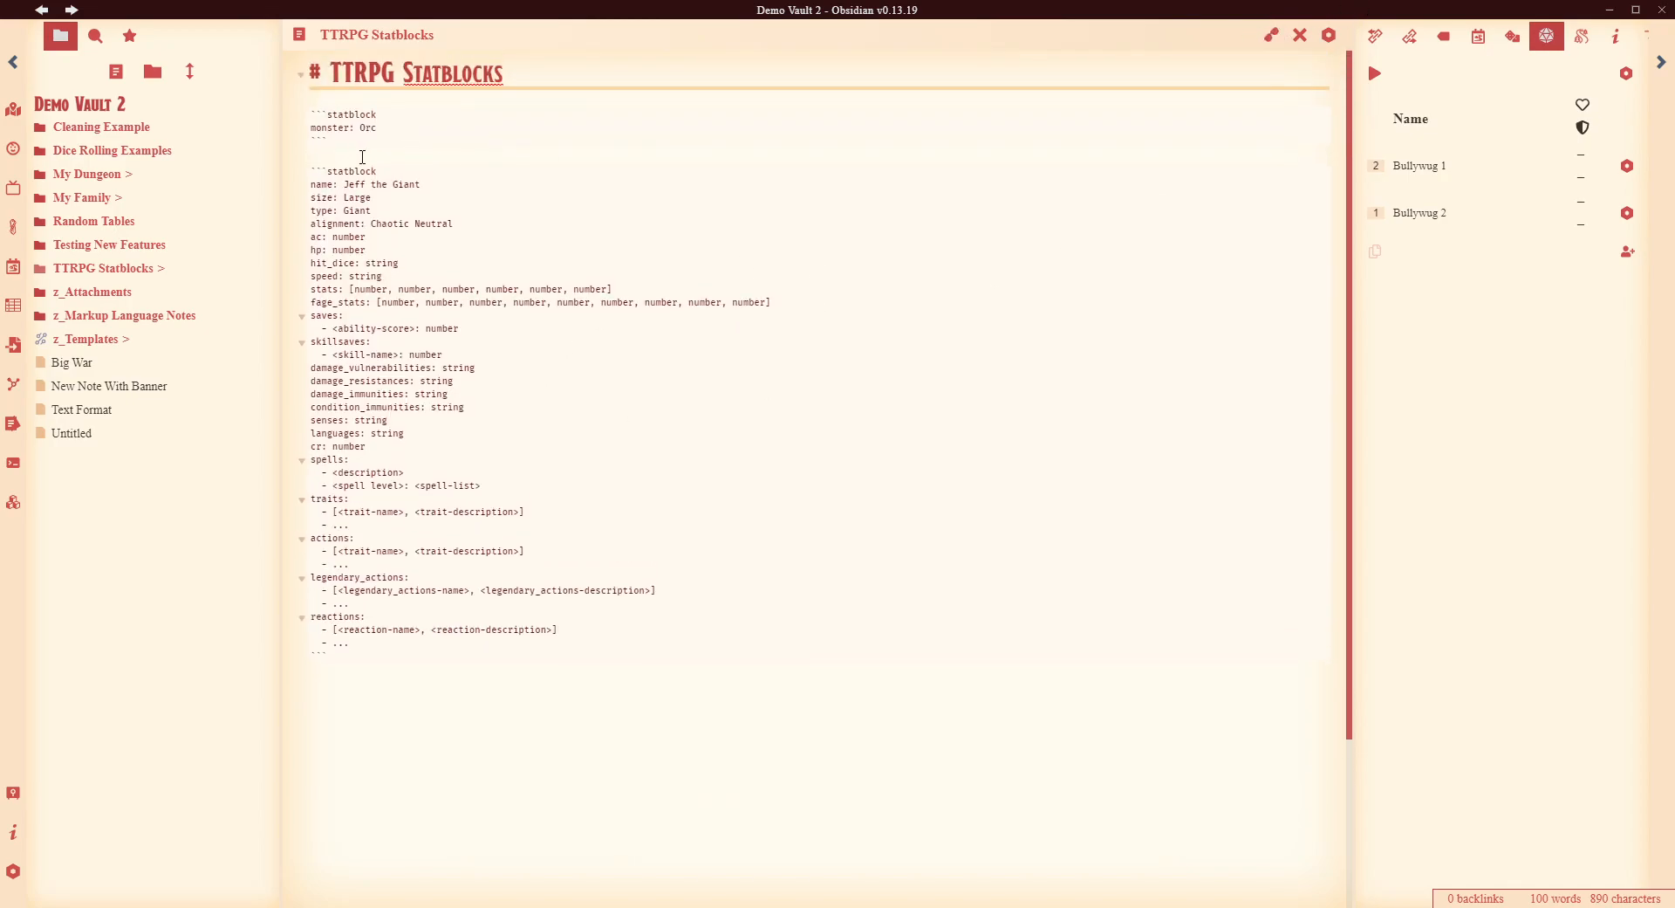
pyautogui.press('Return')
pyautogui.click(1271, 38)
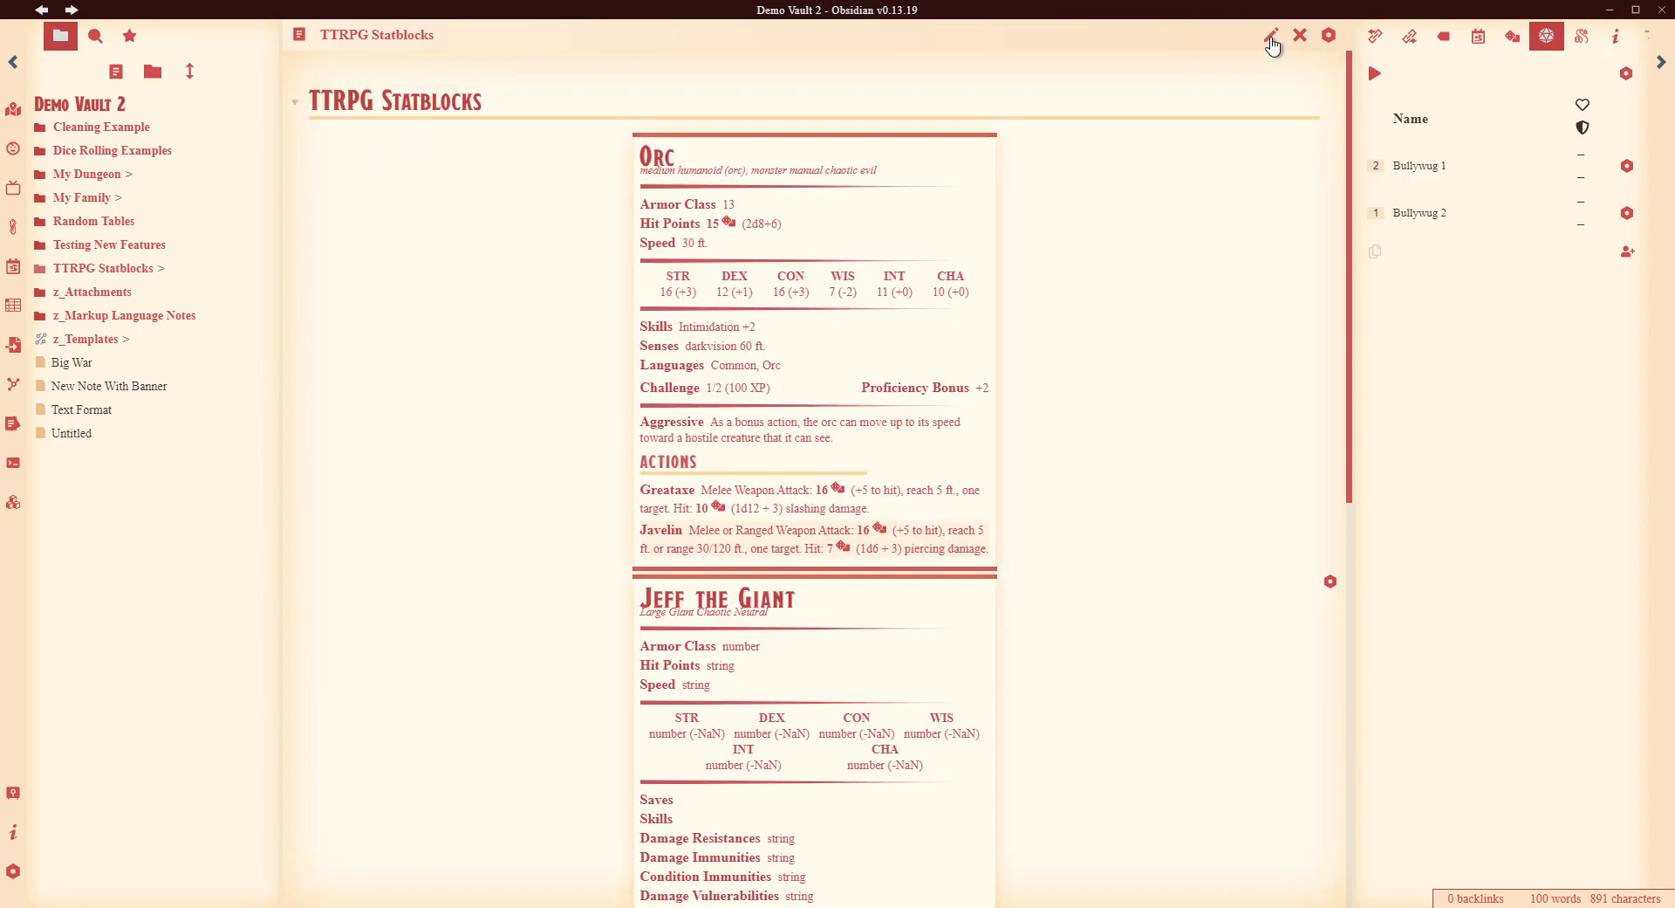
pyautogui.scroll(-1, 1108, 480)
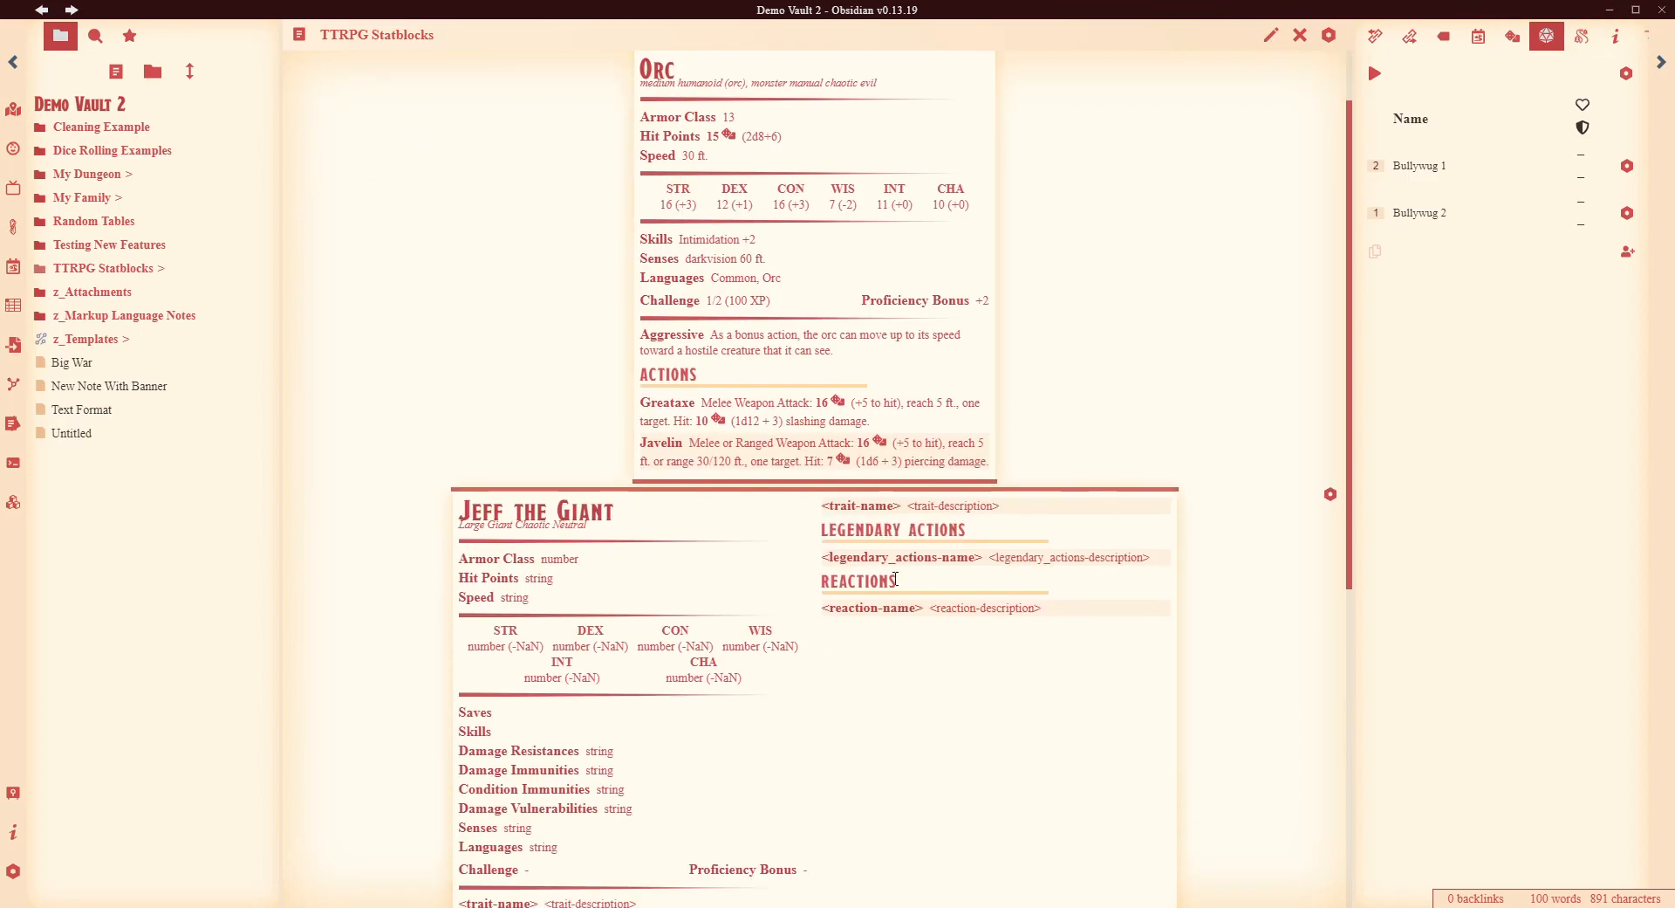
pyautogui.click(1330, 494)
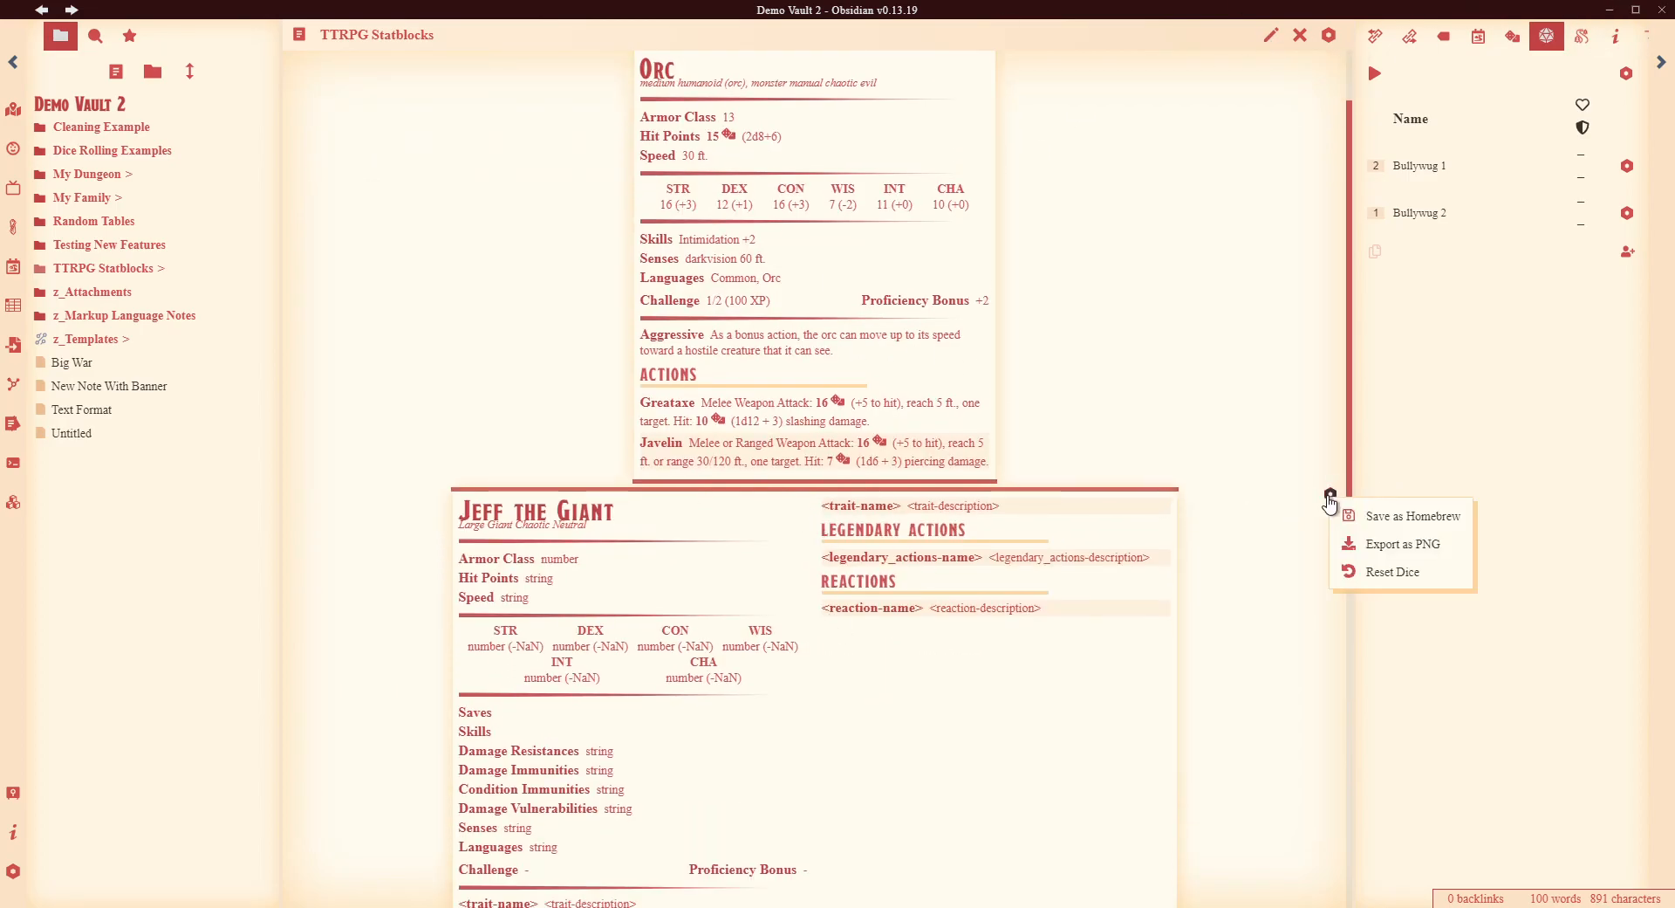
# - Save Jeff the Giant as homebrew, overwriting the existing entry
pyautogui.click(1385, 523)
pyautogui.click(931, 486)
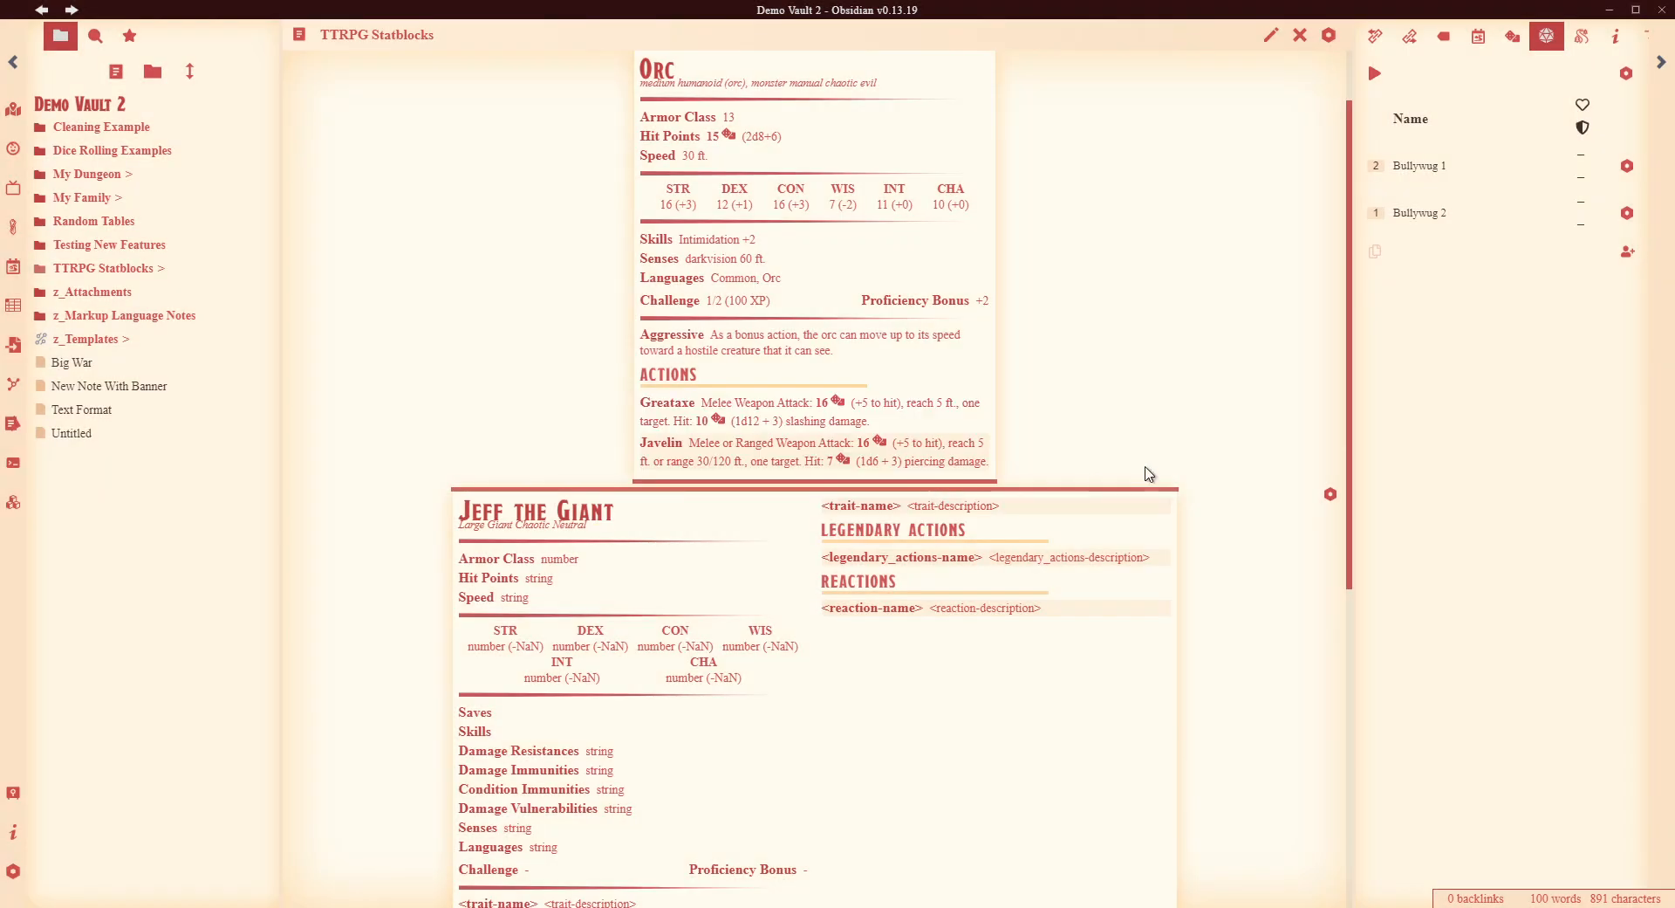
pyautogui.click(1271, 35)
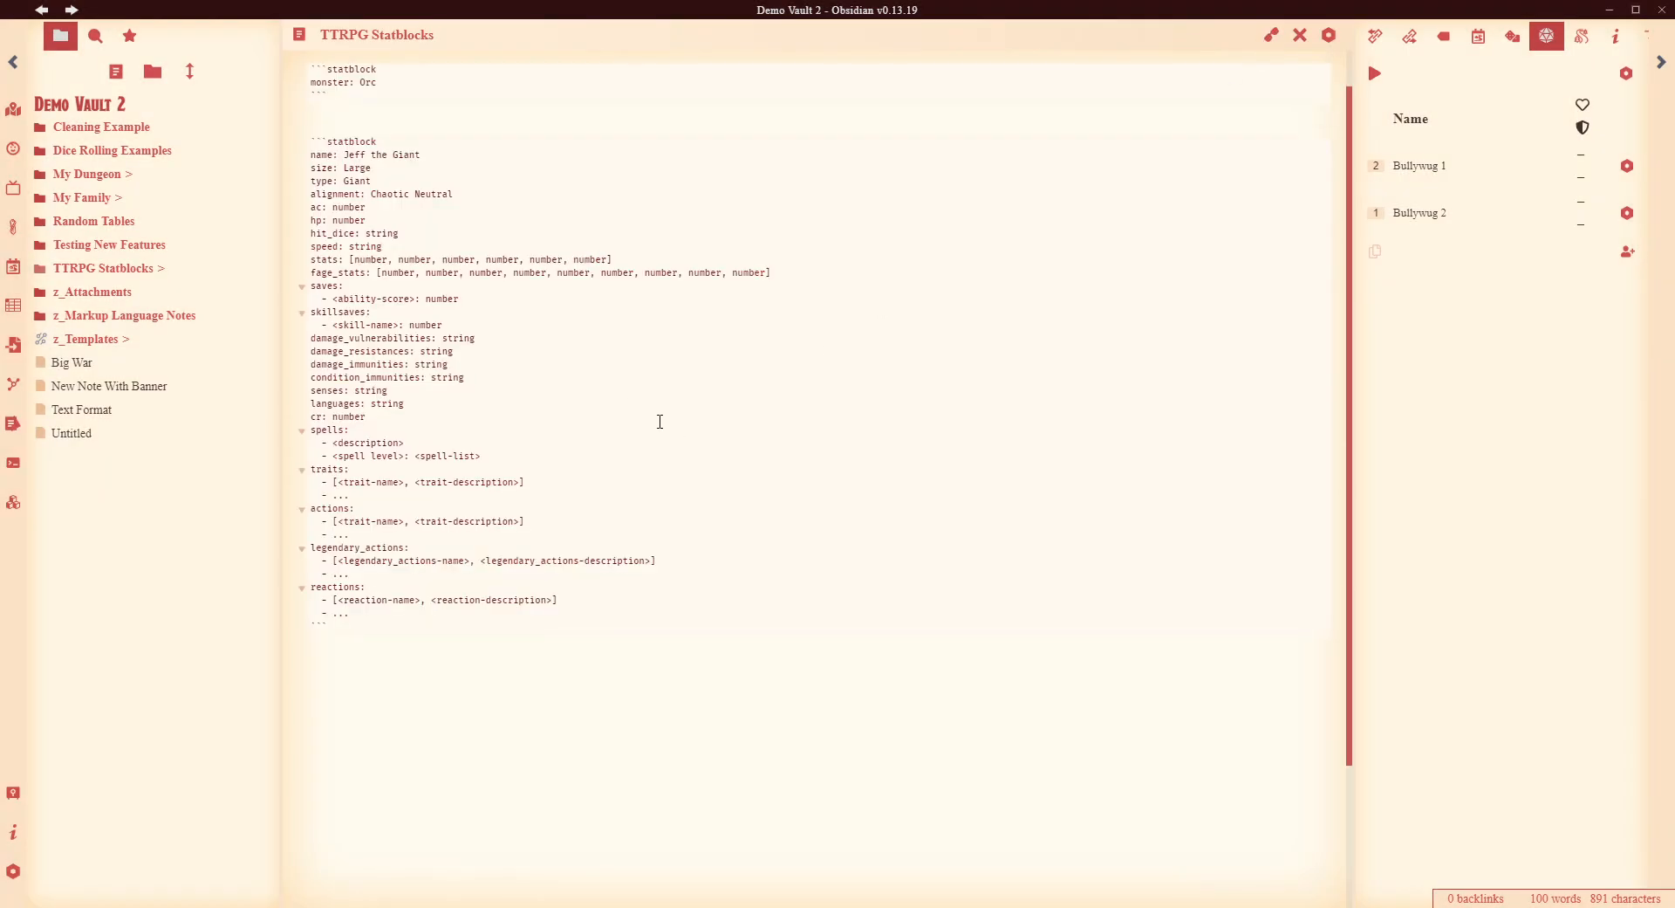
pyautogui.scroll(1, 671, 428)
# - Point the first statblock at Jeff the Giant instead of Orc and delete the custom code block
pyautogui.click(407, 118)
pyautogui.press('BackSpace')
pyautogui.press('BackSpace')
pyautogui.press('BackSpace')
pyautogui.write('Jeff ')
pyautogui.write('the Fi')
pyautogui.write('Giant')
pyautogui.moveTo(366, 166); pyautogui.dragTo(490, 698)
pyautogui.press('BackSpace')
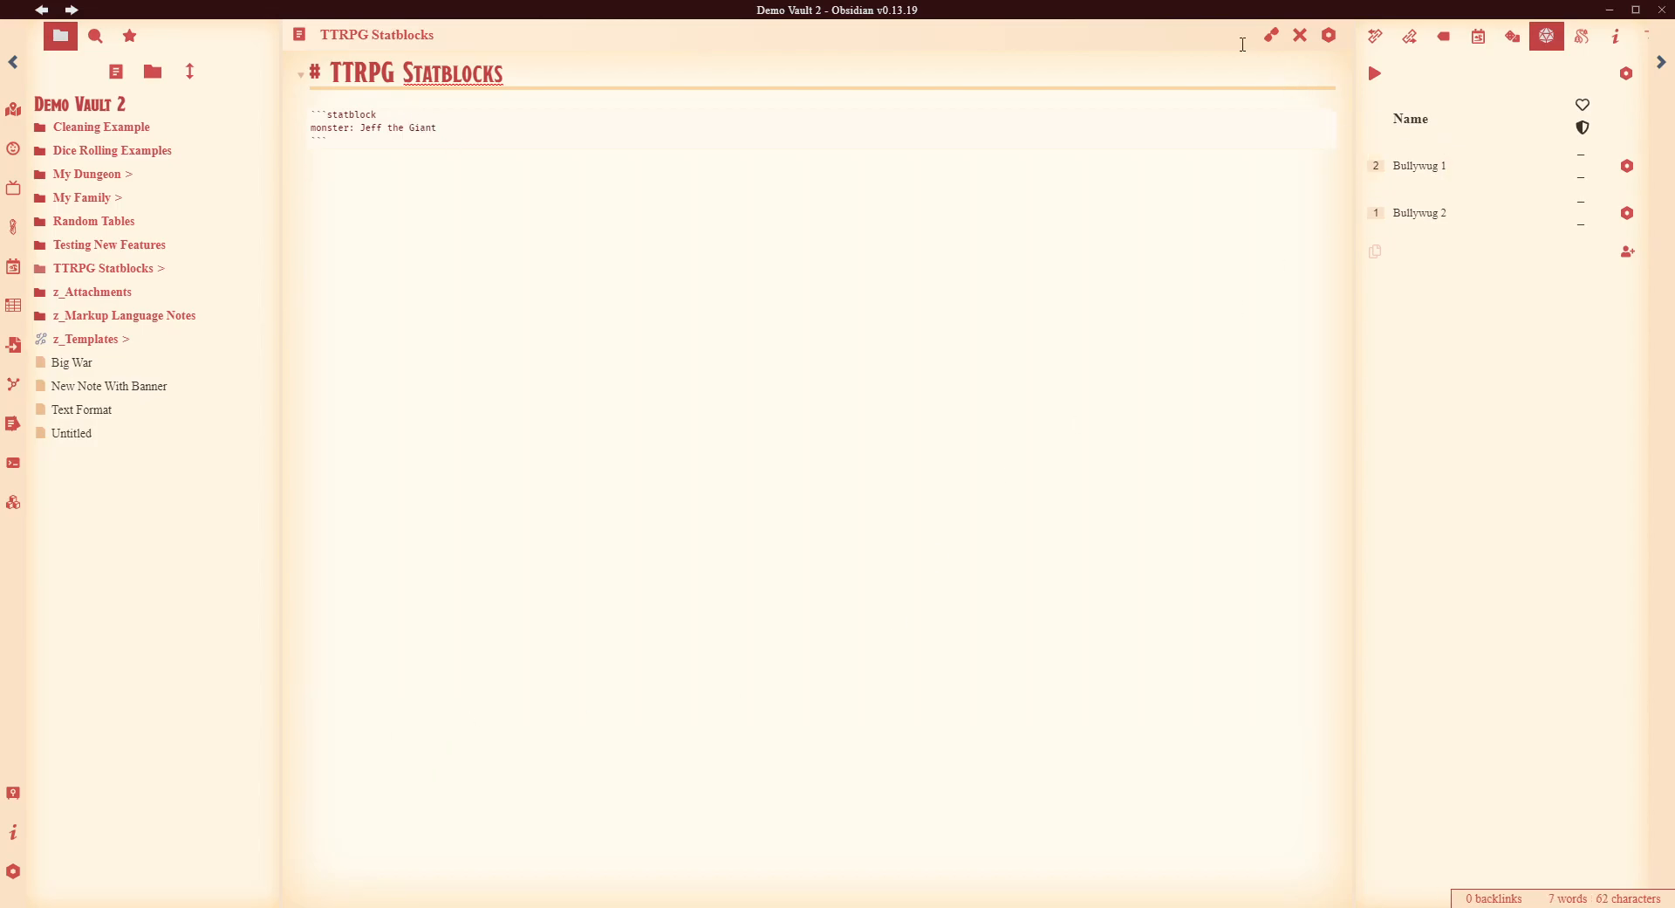
pyautogui.click(1271, 34)
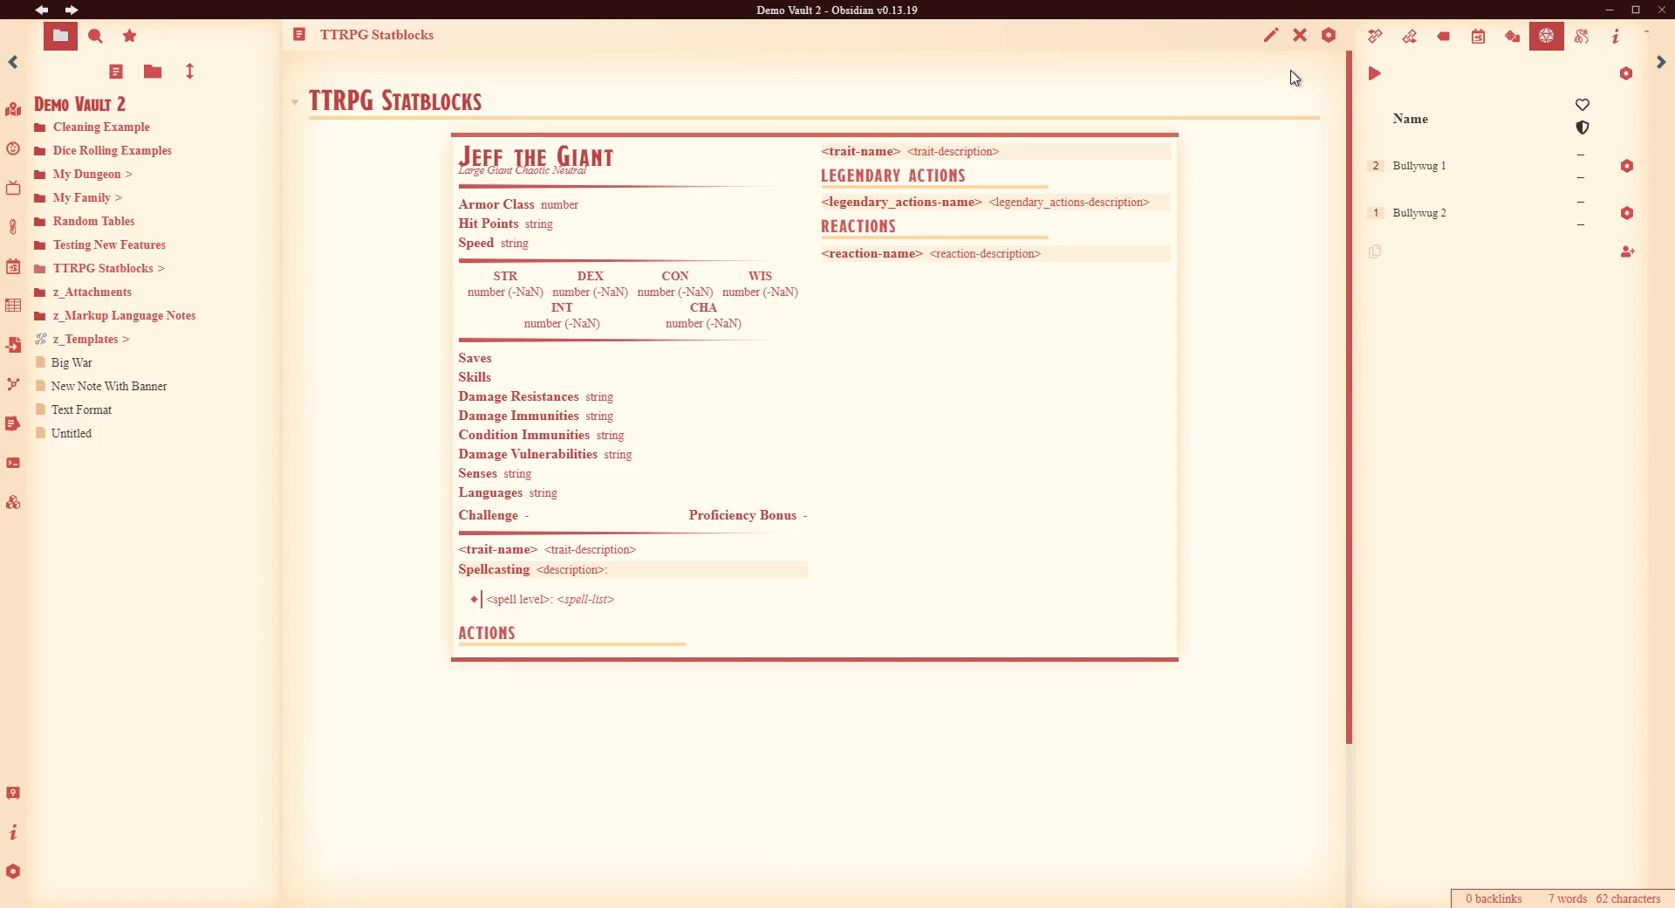
pyautogui.click(1271, 35)
pyautogui.click(368, 142)
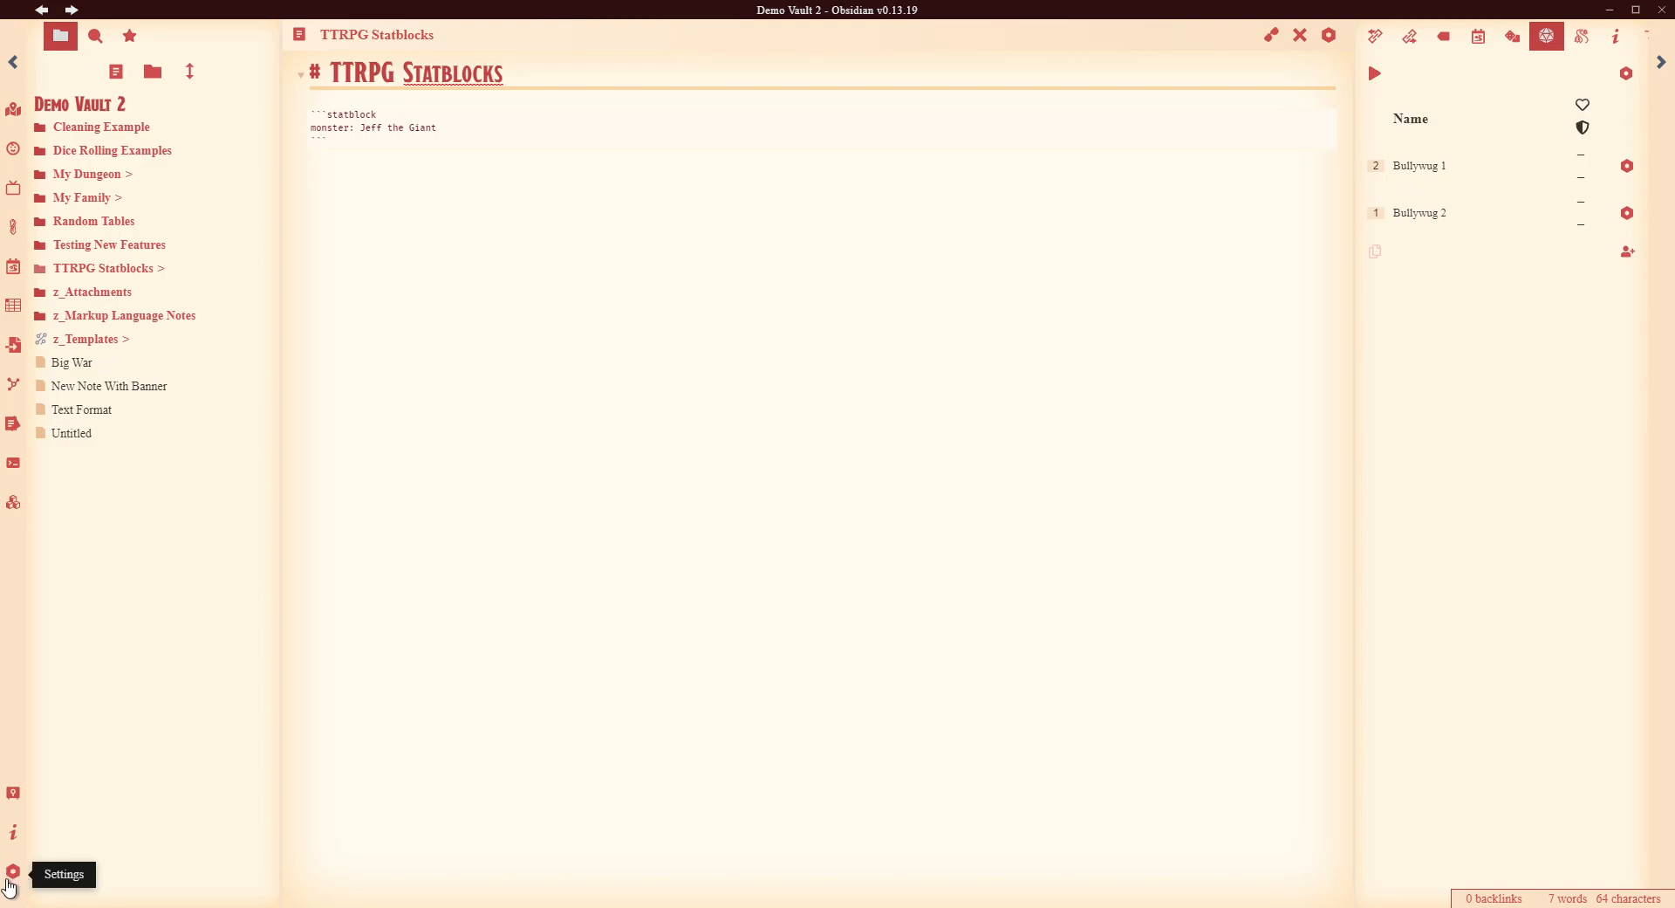
# - Look up Obsidian42 - BRAT among community plugins, confirm it's installed, and close Settings
pyautogui.click(18, 876)
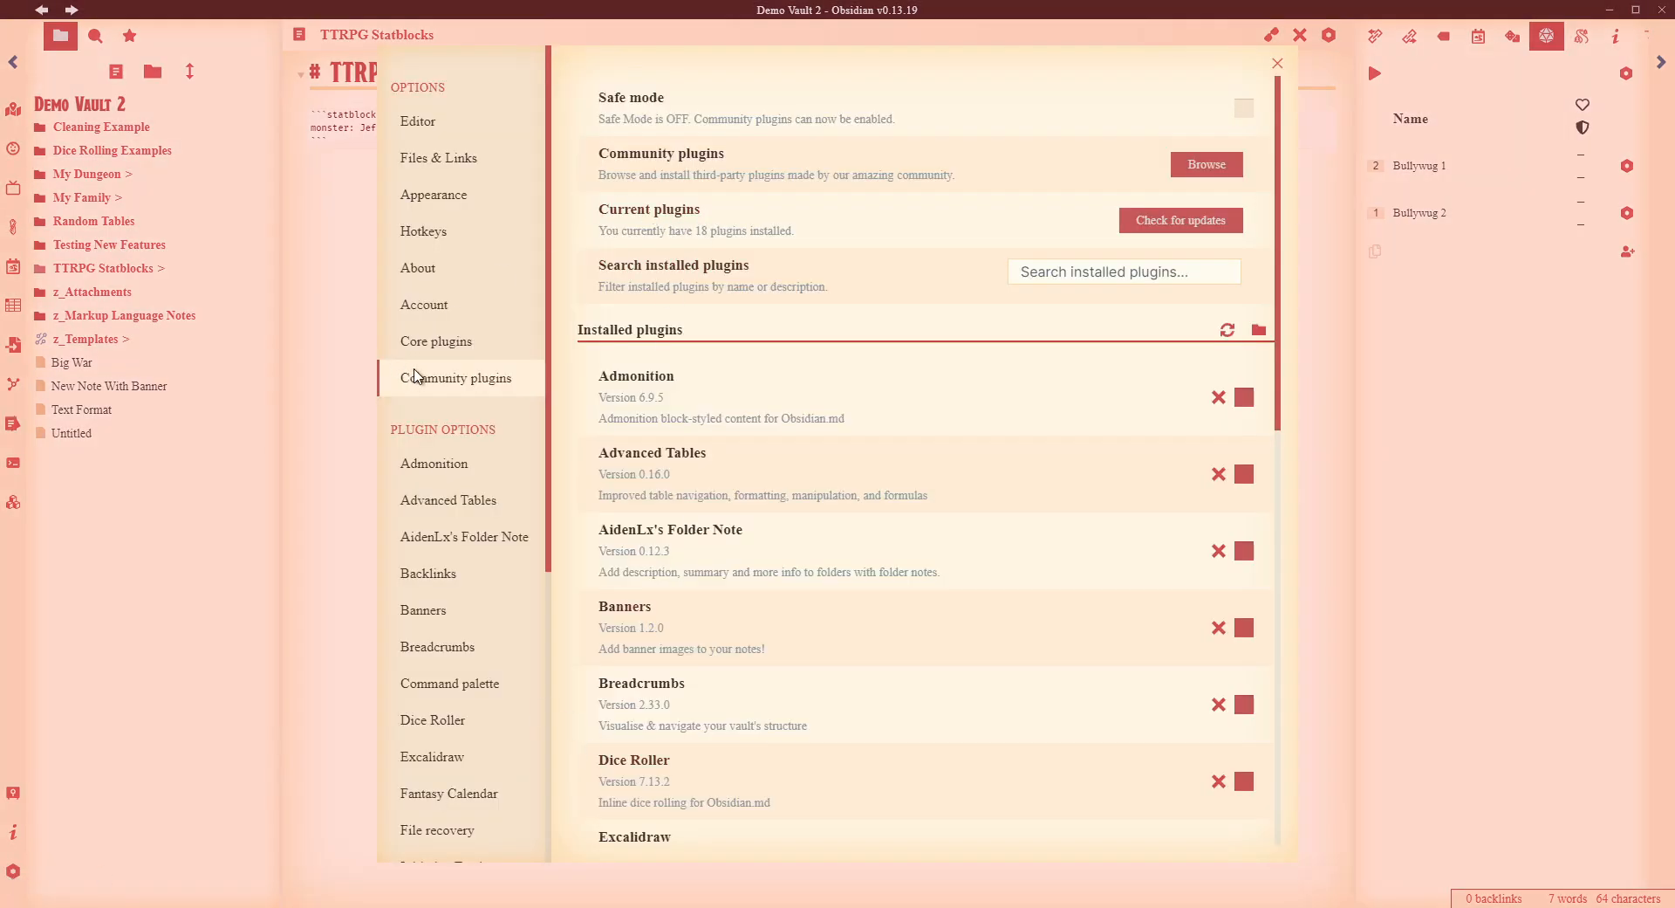
pyautogui.click(1200, 163)
pyautogui.click(397, 99)
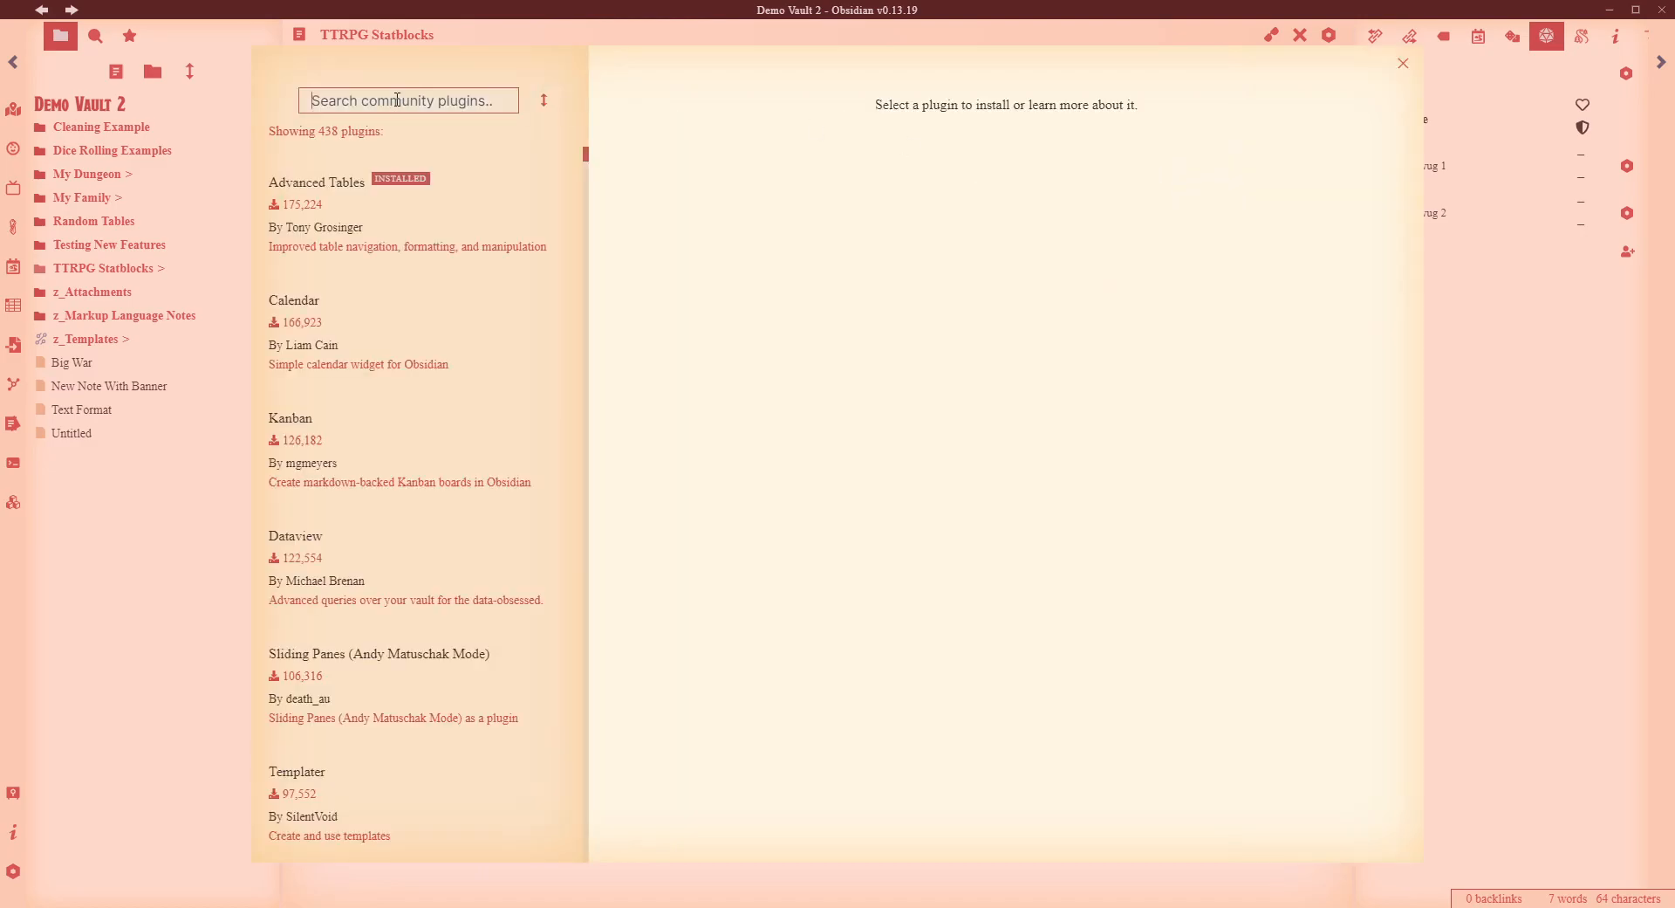
pyautogui.write('Obsidian ')
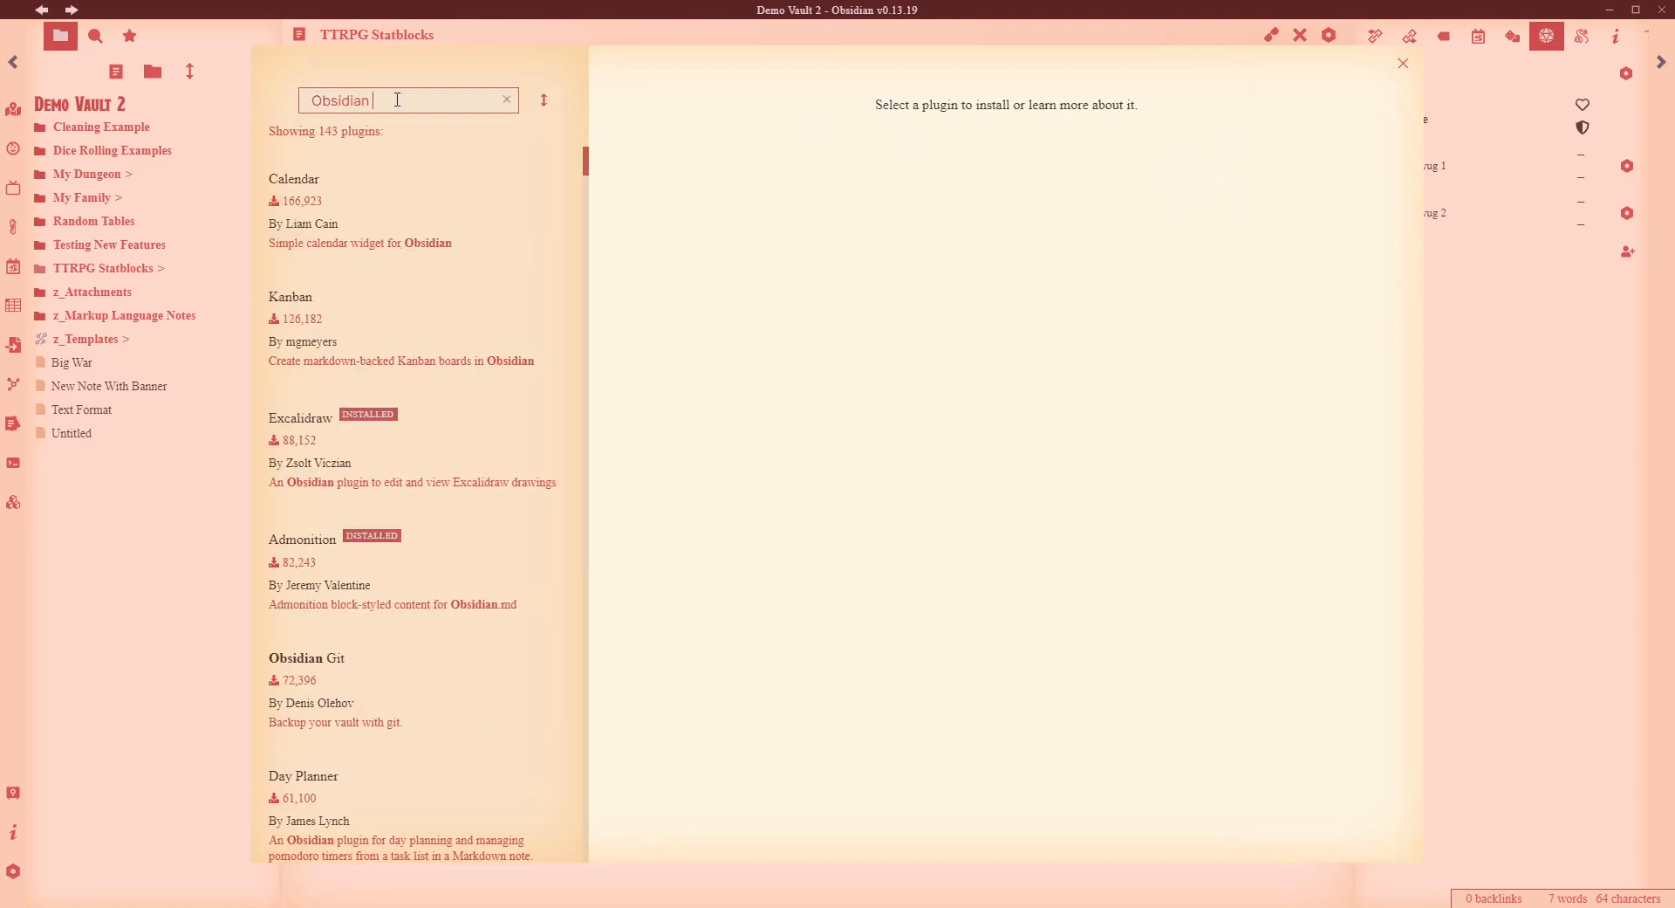
pyautogui.write('BRAT')
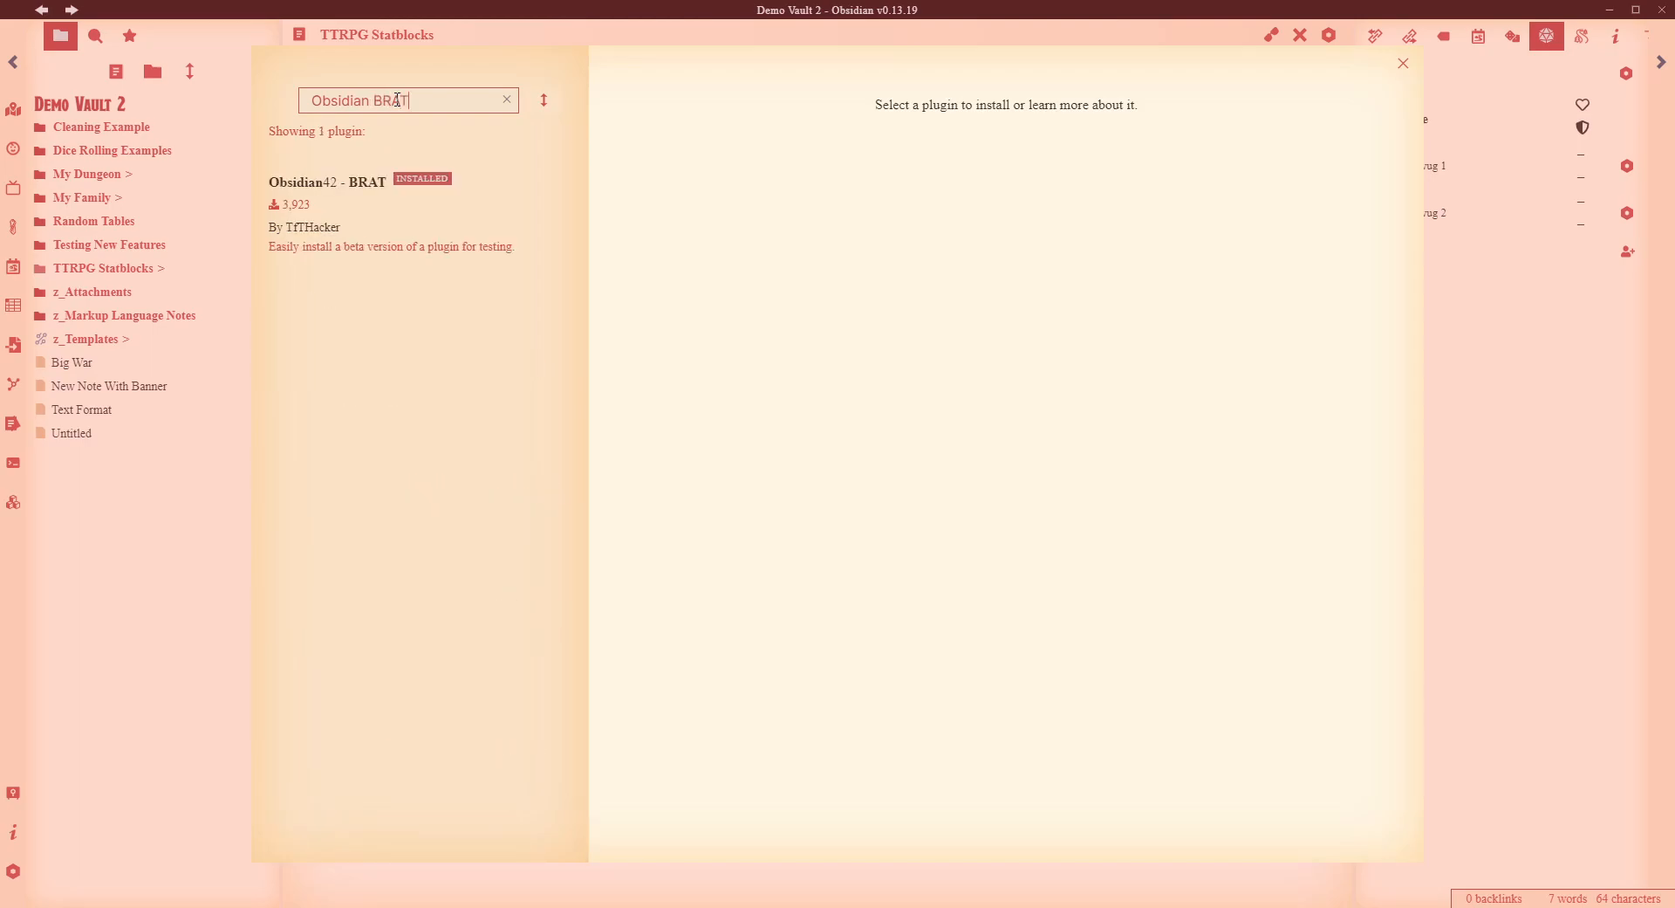
pyautogui.click(465, 246)
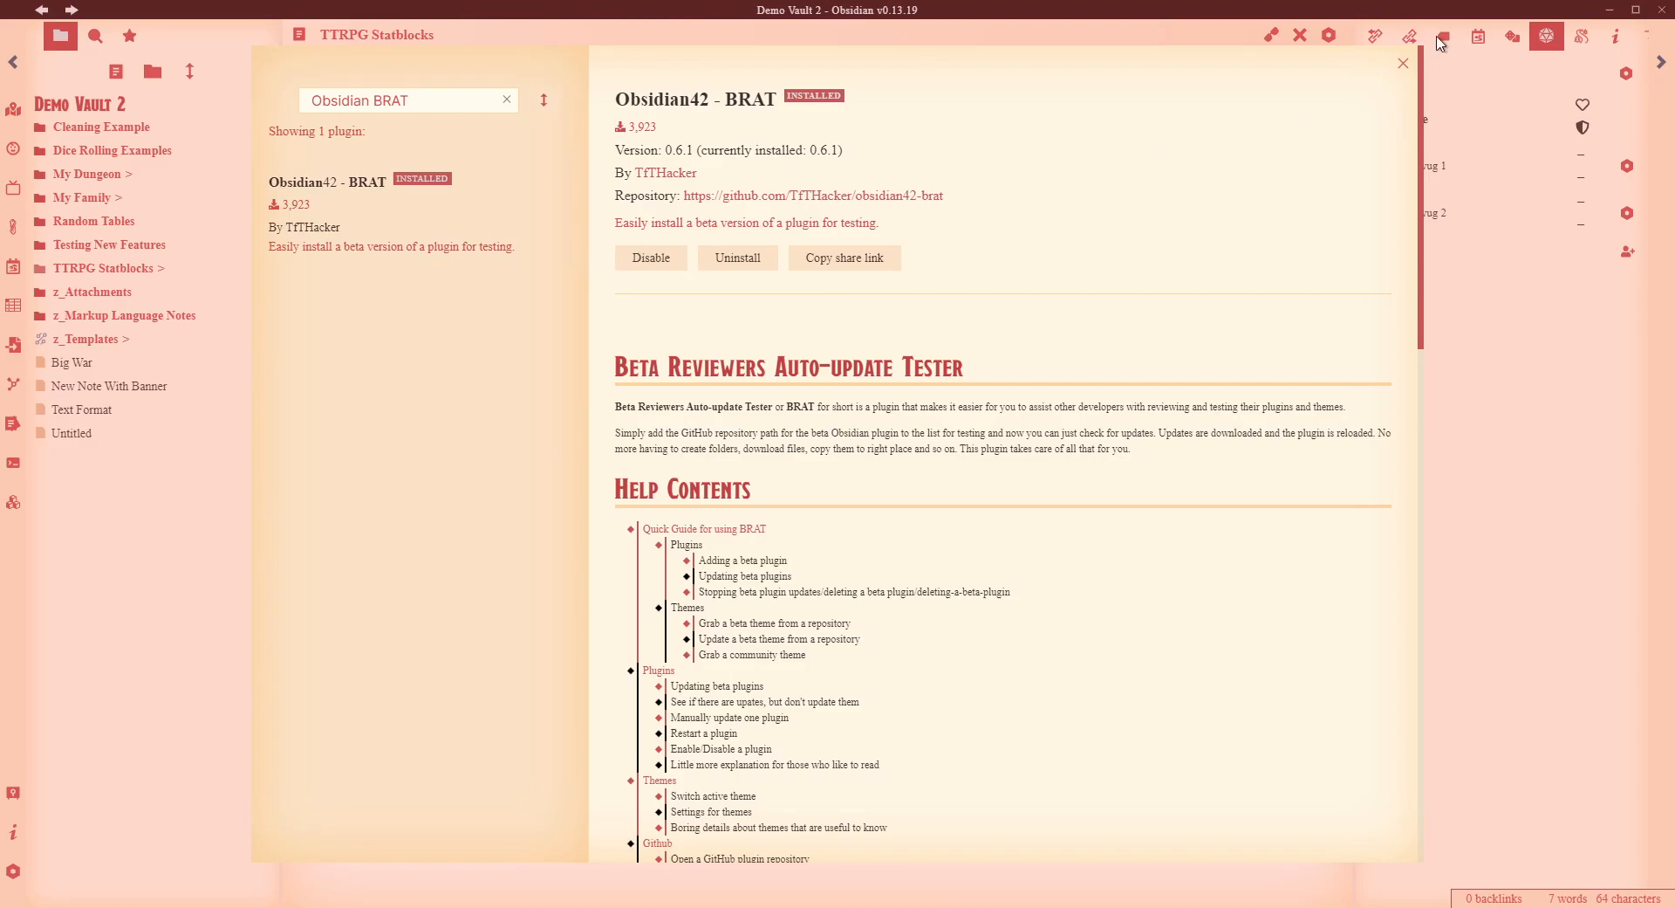
pyautogui.click(1401, 64)
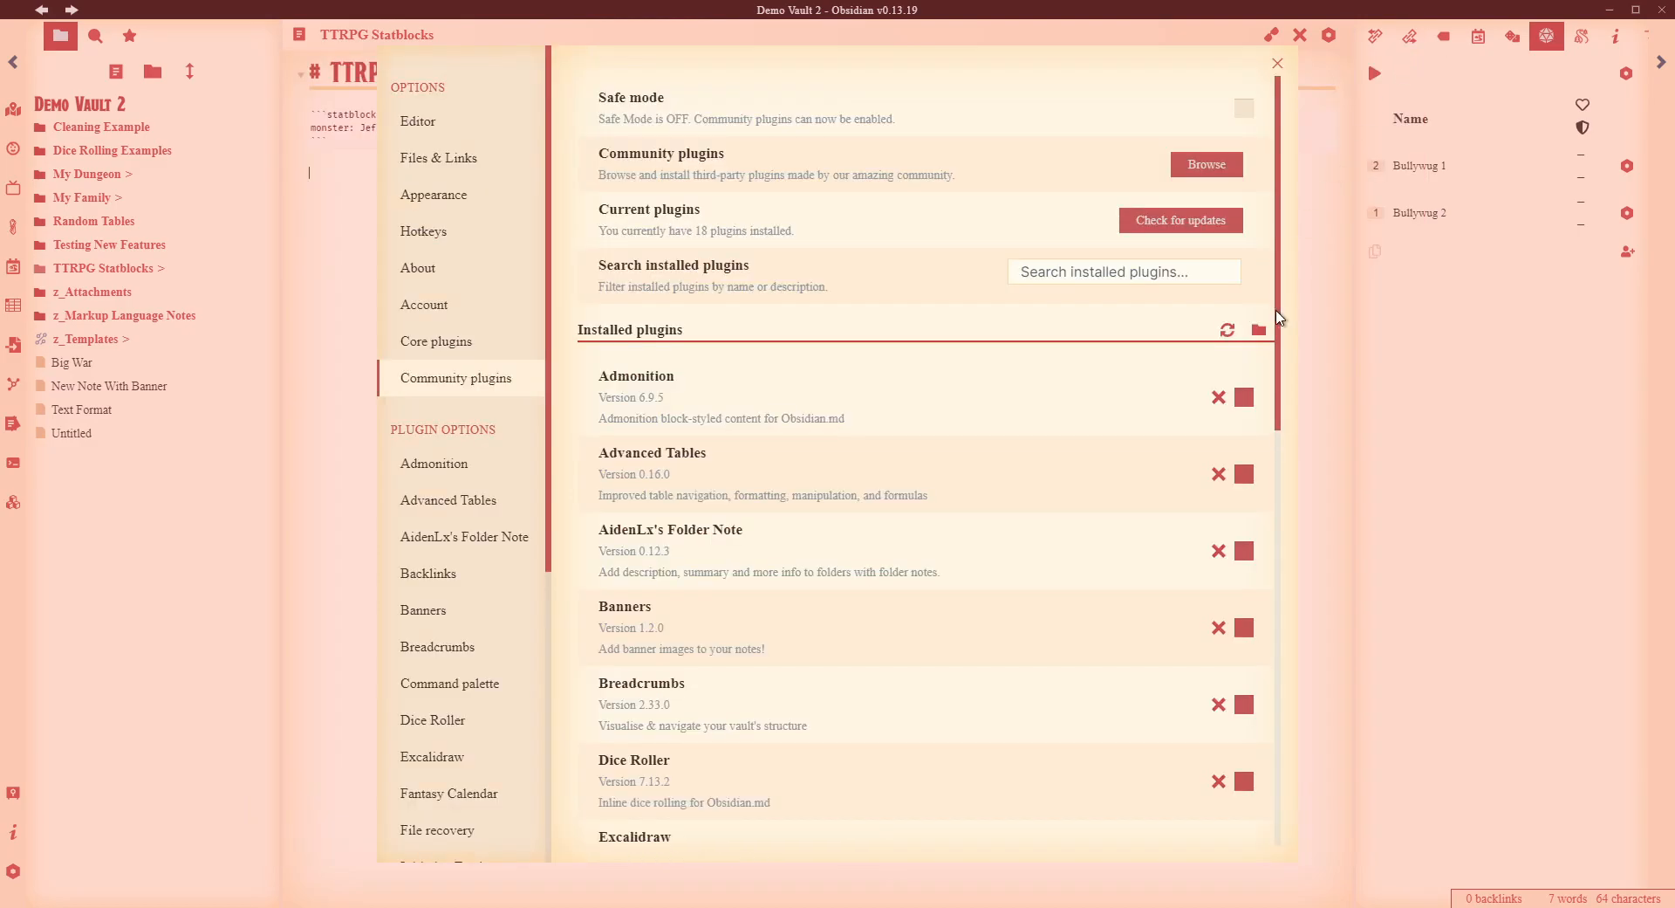
pyautogui.click(1278, 64)
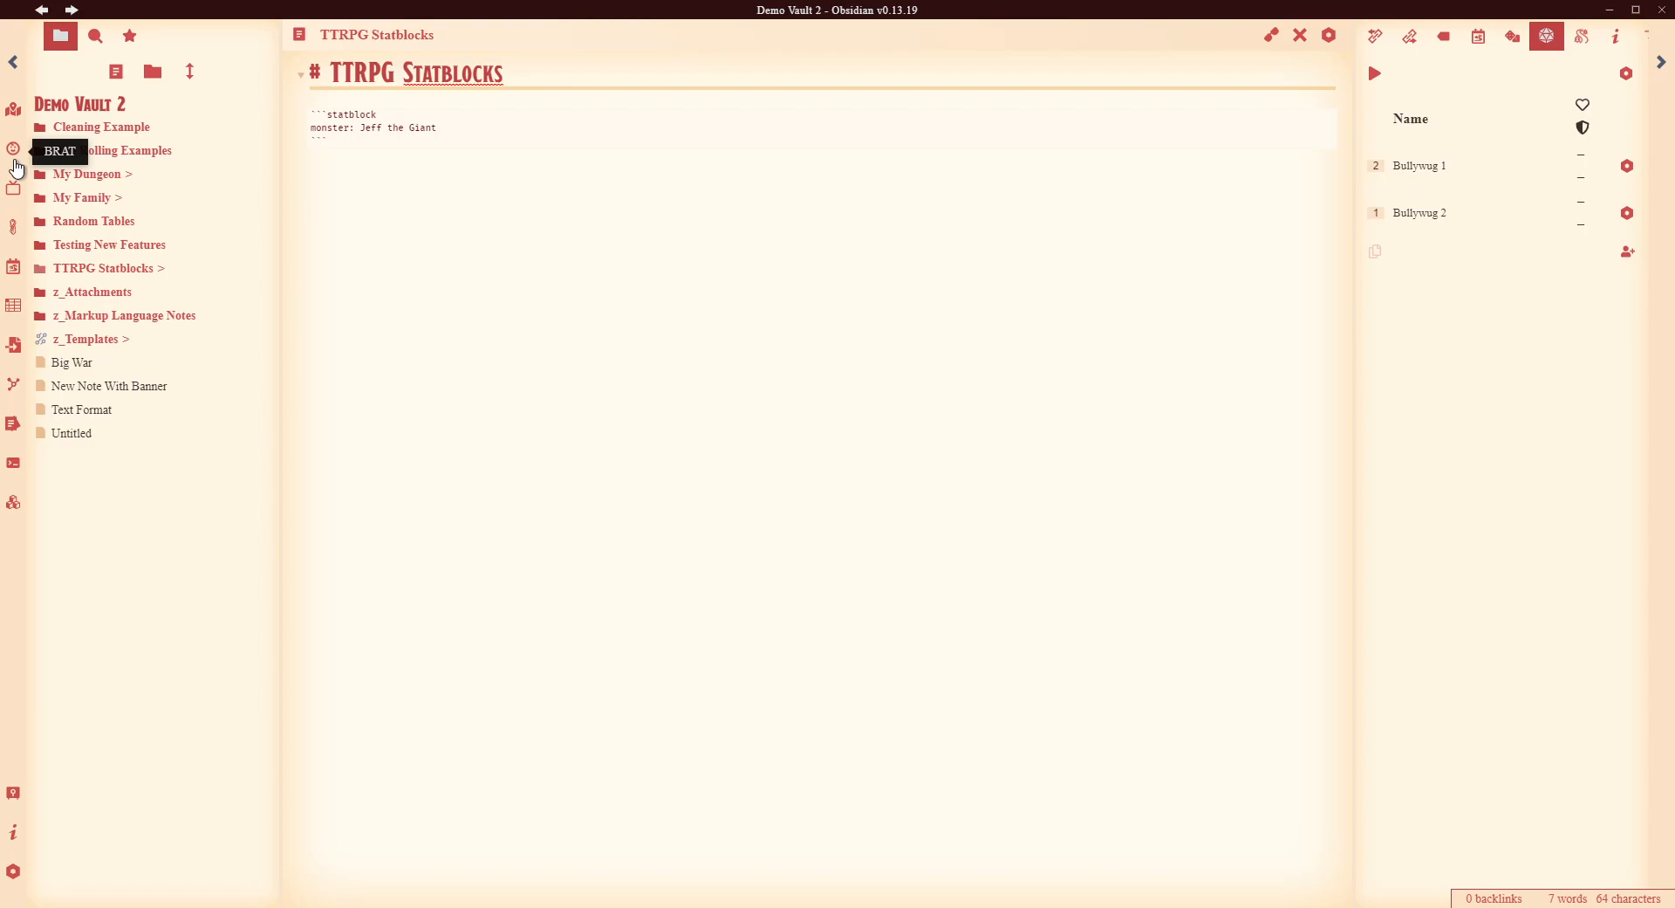
# - Paste the obsidian-5e-statblocks GitHub URL into the note as a '# ' heading
pyautogui.click(18, 168)
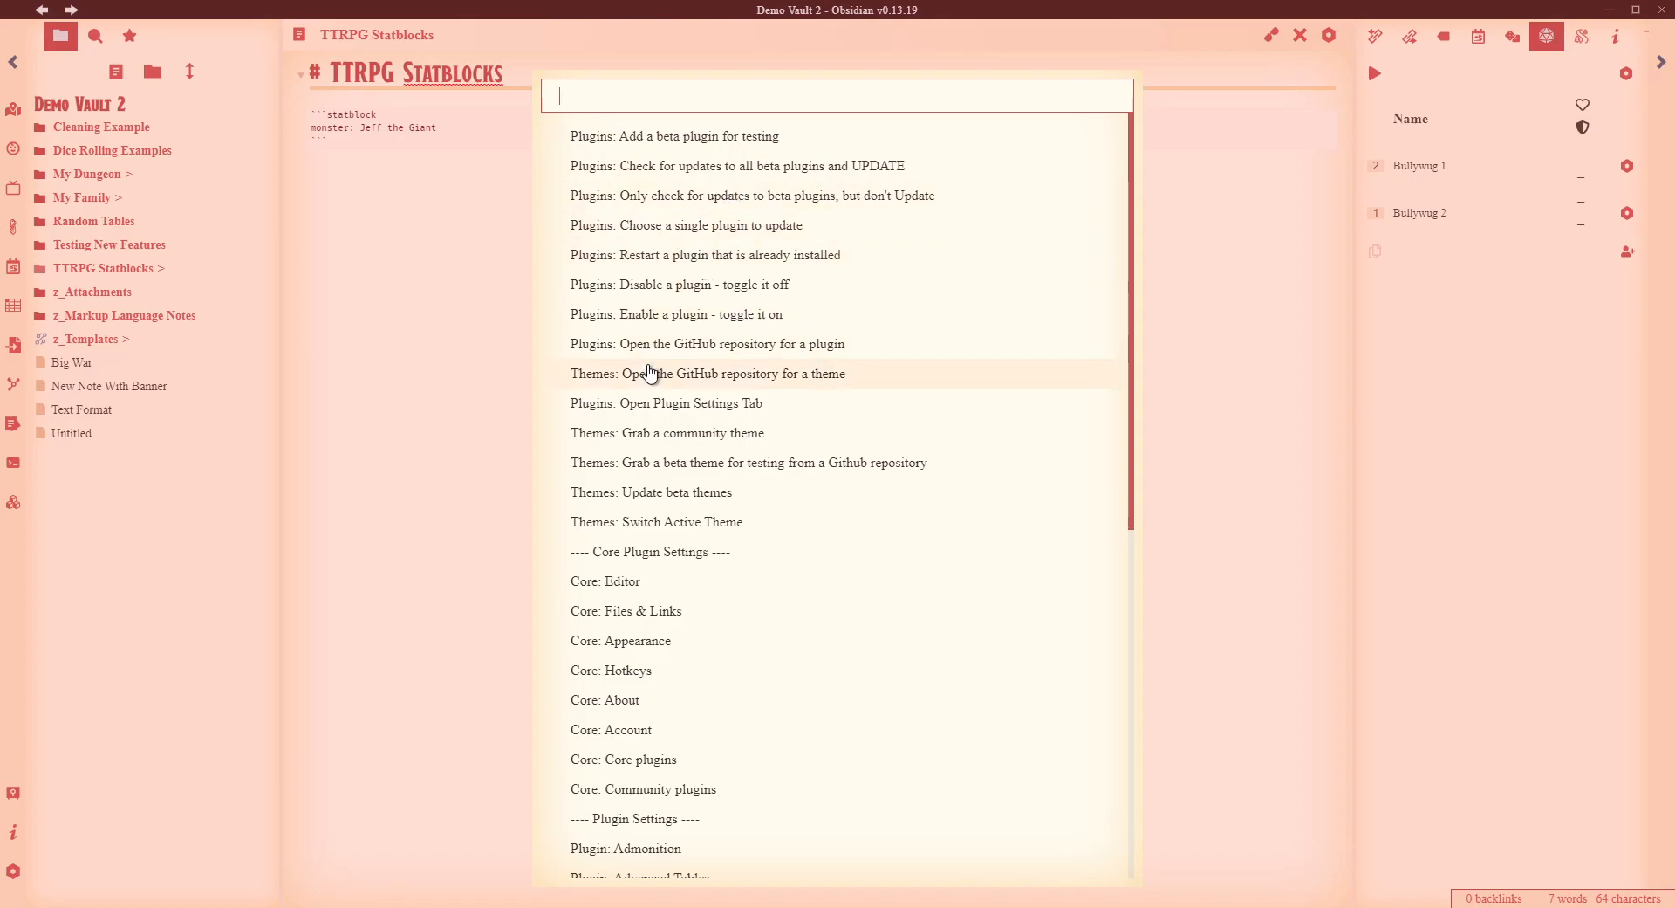
pyautogui.click(629, 346)
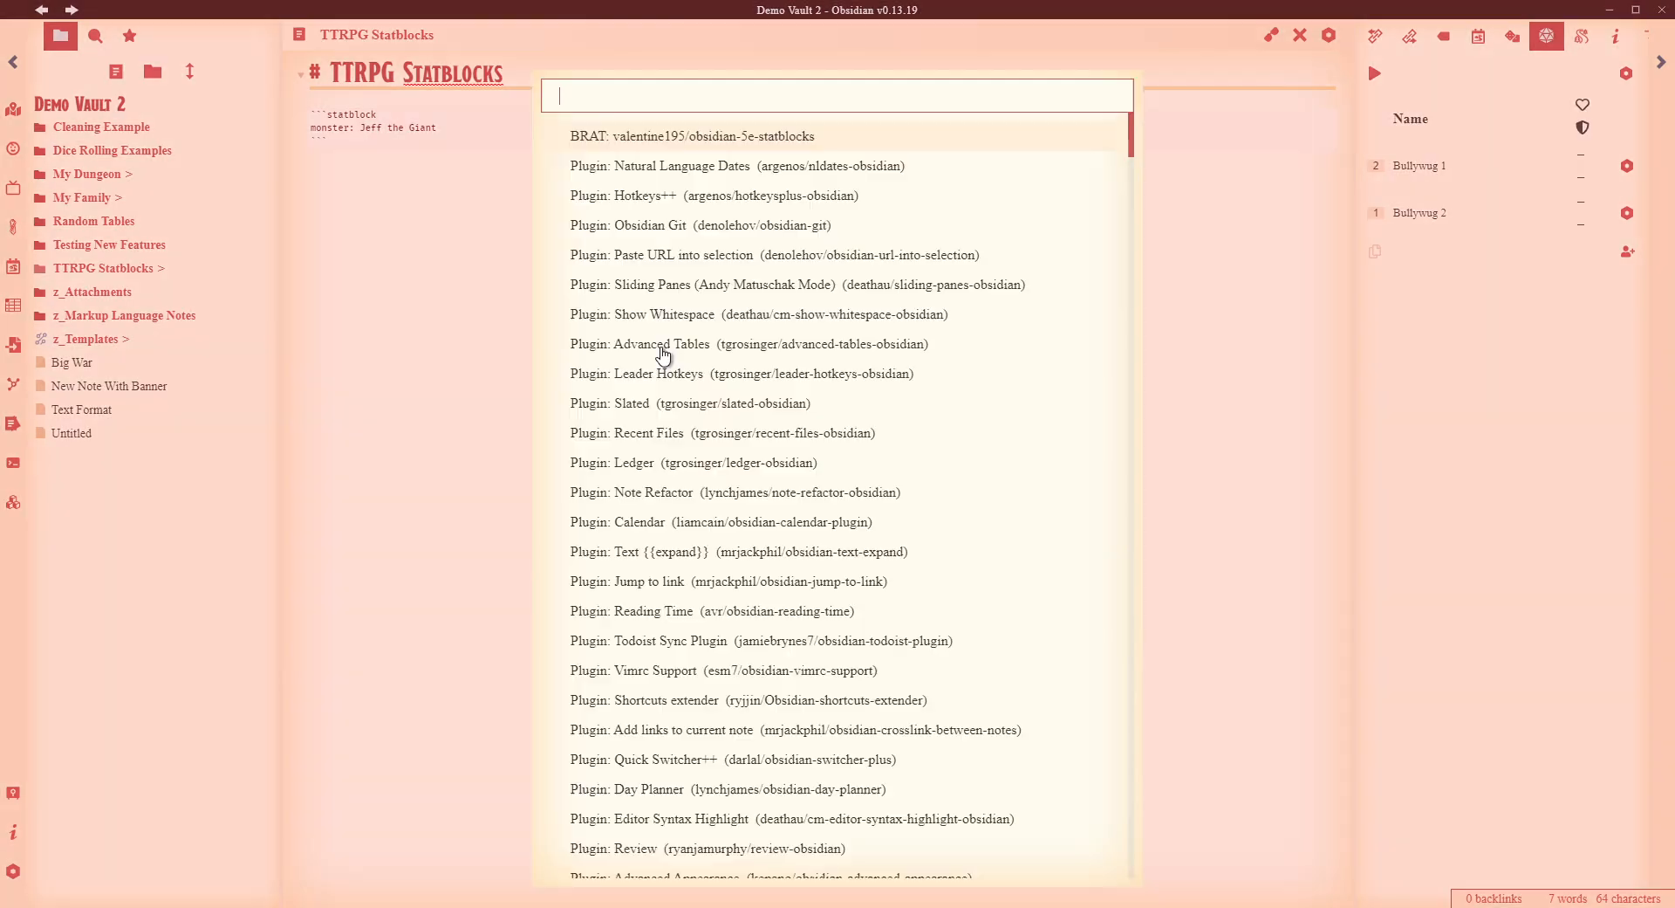
pyautogui.click(658, 140)
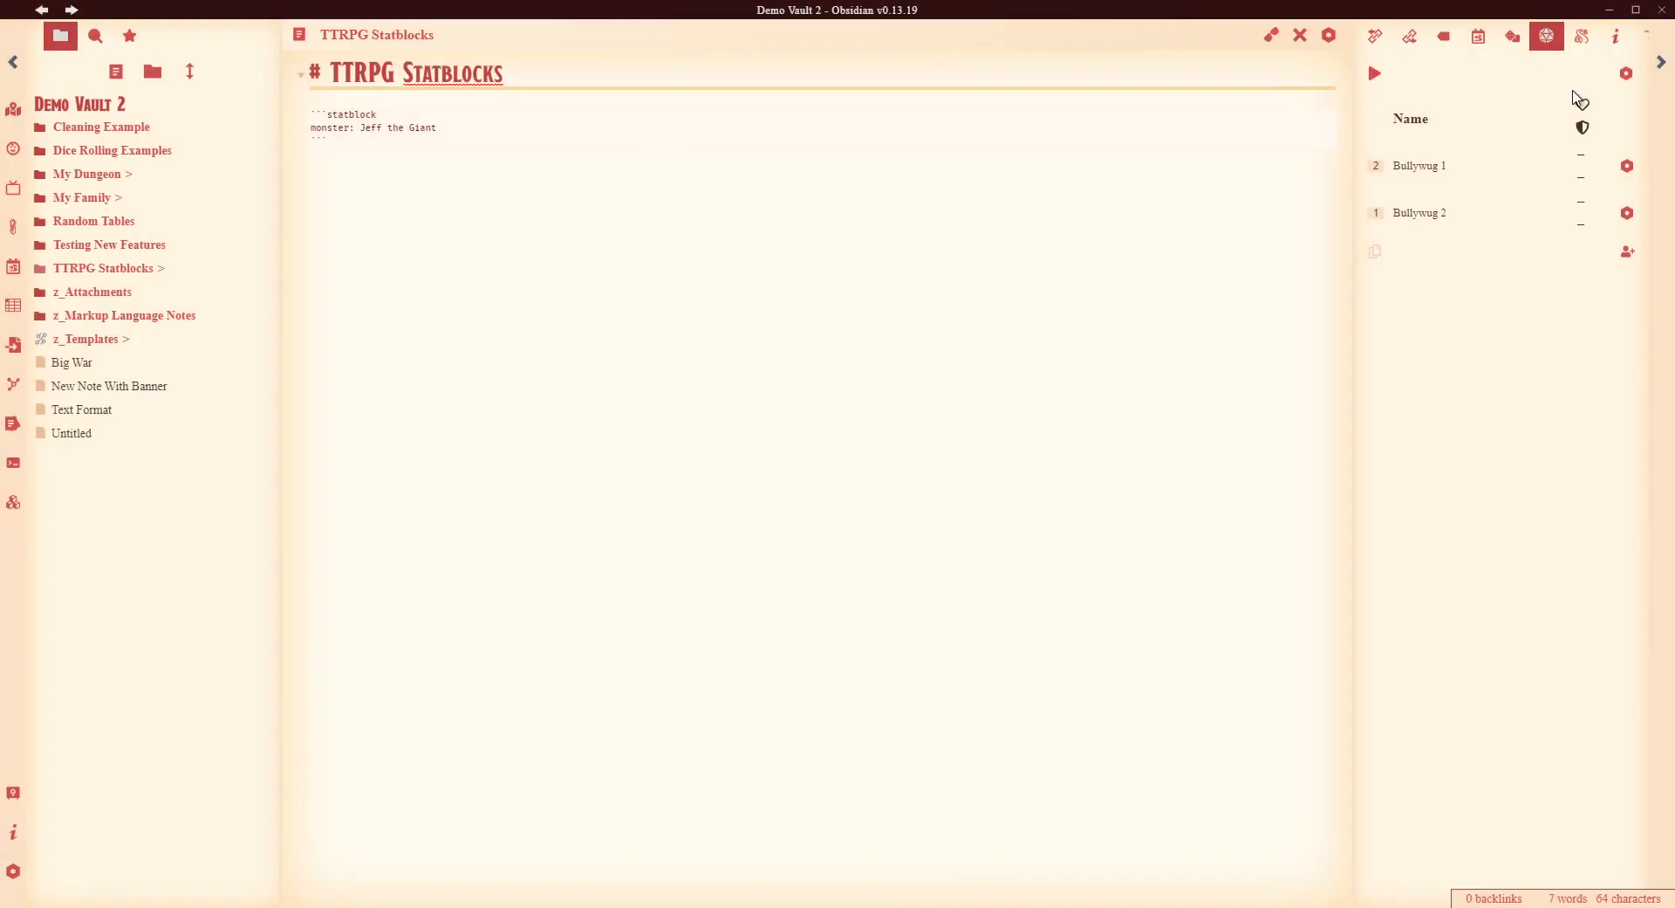
pyautogui.write('https://github.com/valentine195/obsidian-5e-statblocks')
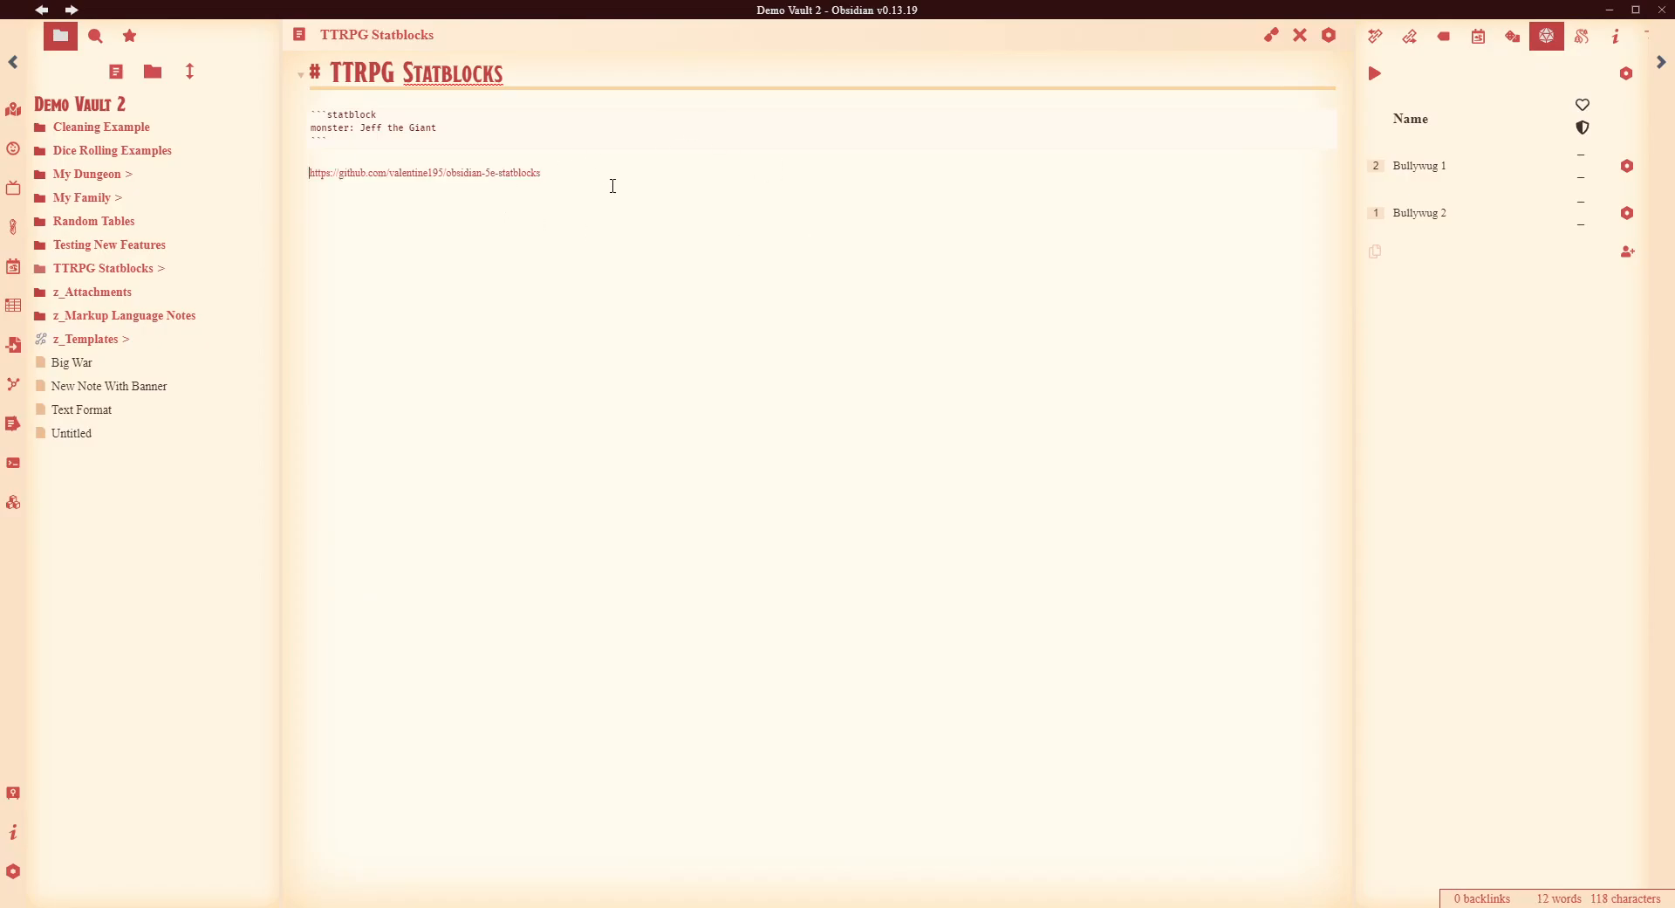
pyautogui.write('#')
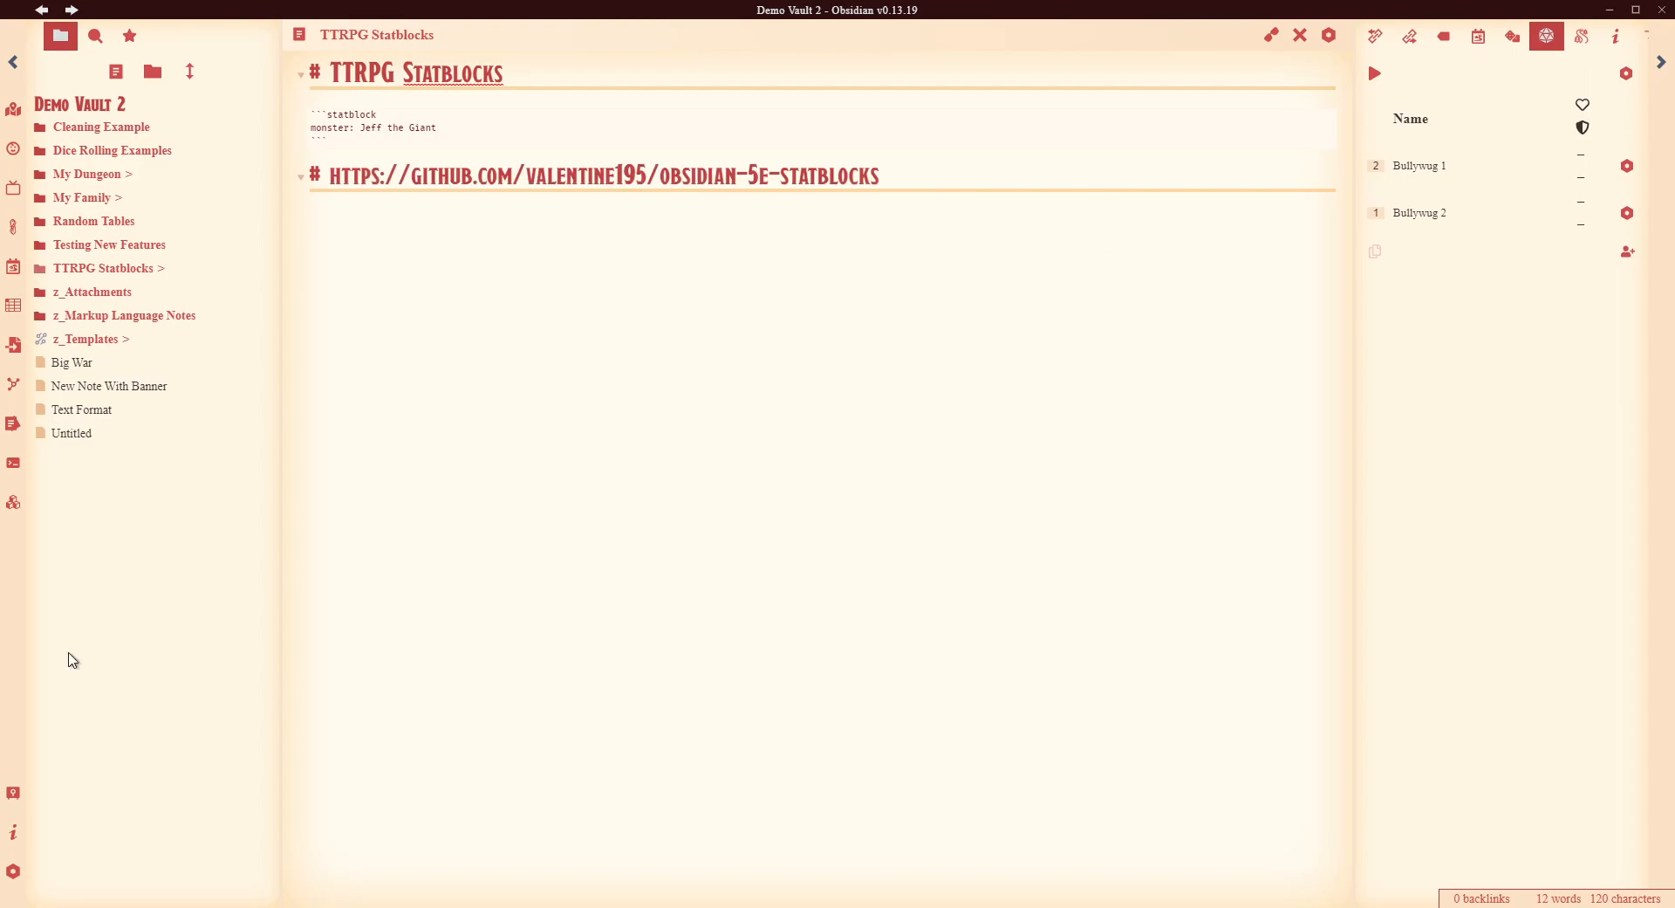
pyautogui.moveTo(883, 170); pyautogui.dragTo(330, 172)
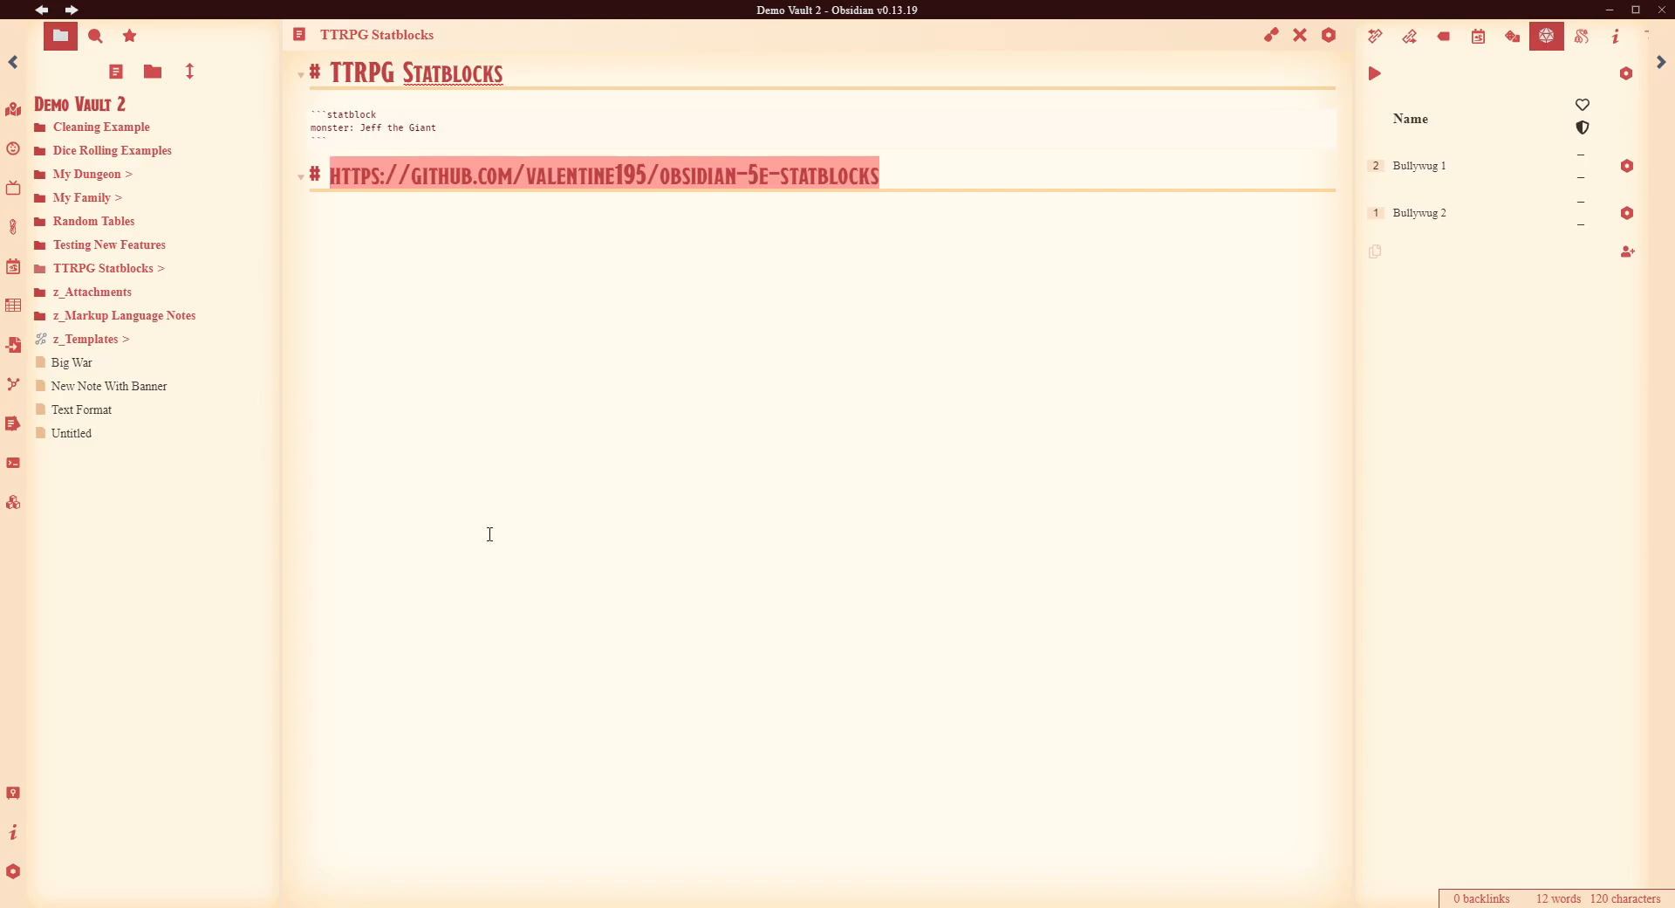
# - Paste the URL into BRAT's Add a beta plugin dialog, then close it without adding
pyautogui.click(13, 148)
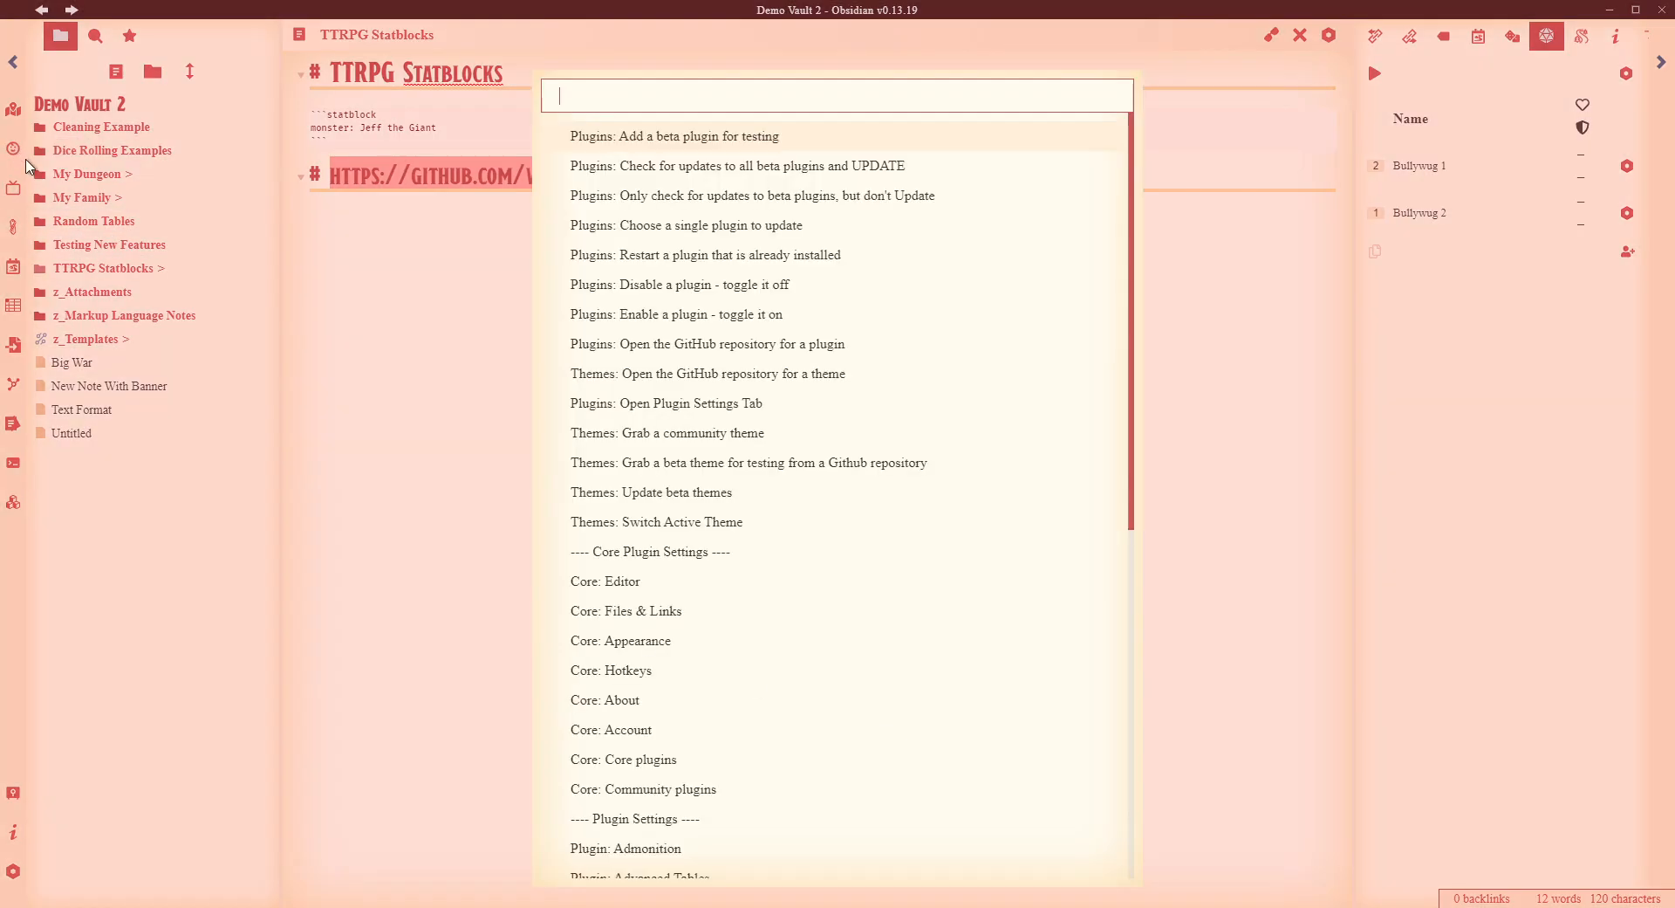
pyautogui.click(640, 138)
pyautogui.click(912, 466)
pyautogui.hotkey('ctrl', 'v')
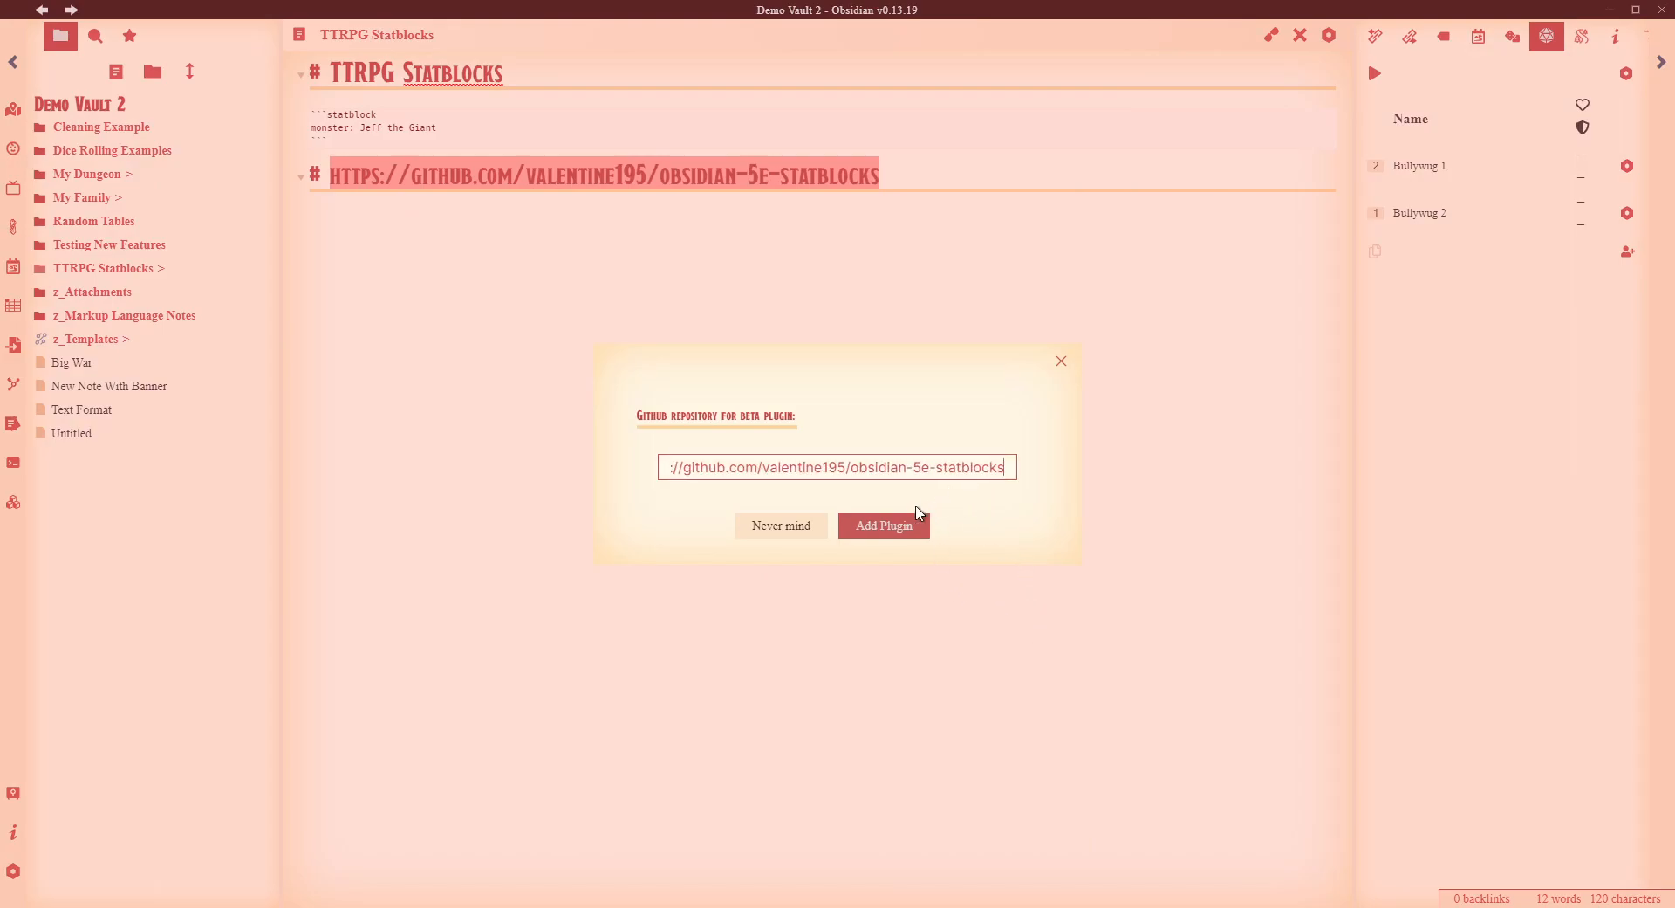
pyautogui.click(1061, 361)
pyautogui.click(767, 231)
pyautogui.moveTo(903, 167); pyautogui.dragTo(312, 170)
pyautogui.click(557, 433)
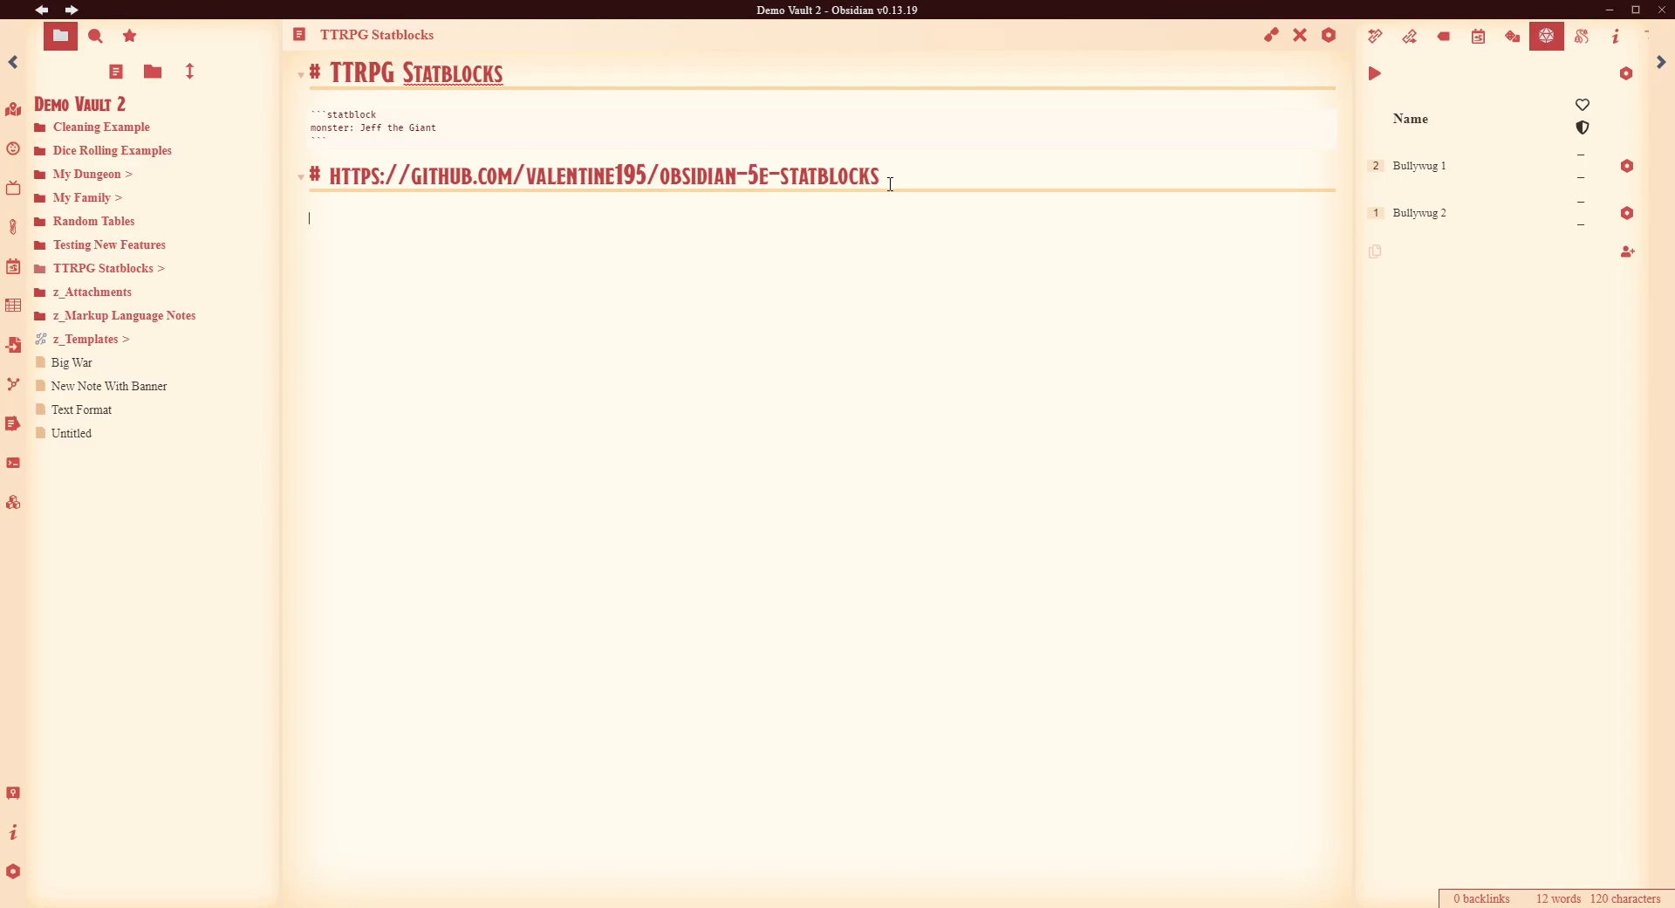
pyautogui.press('Return')
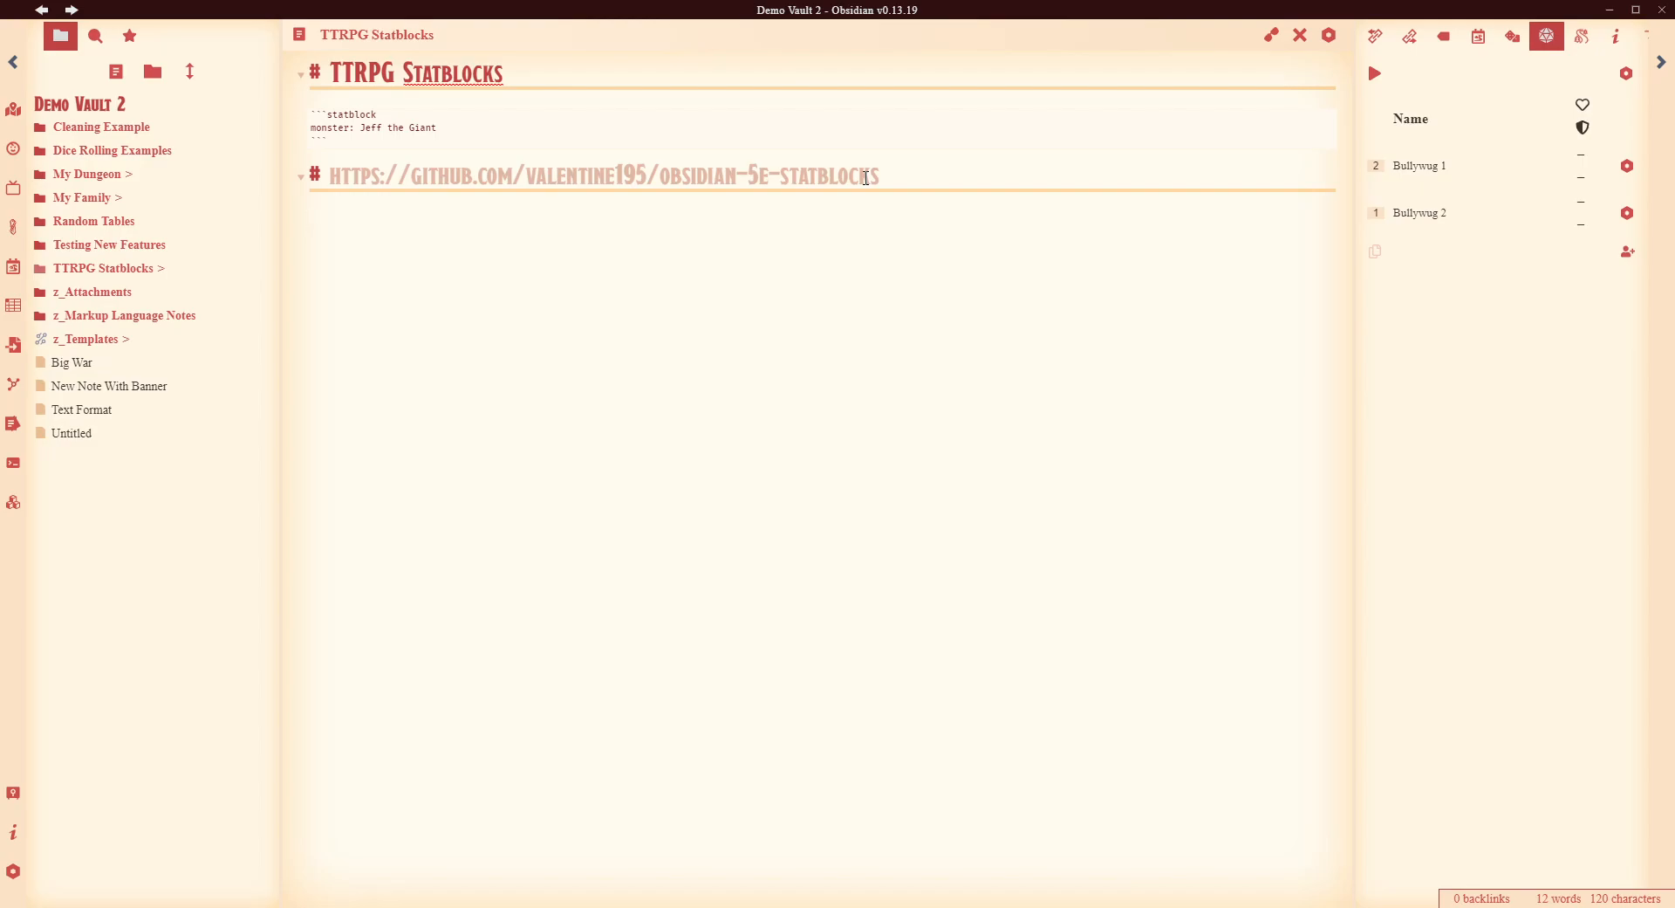
pyautogui.click(798, 268)
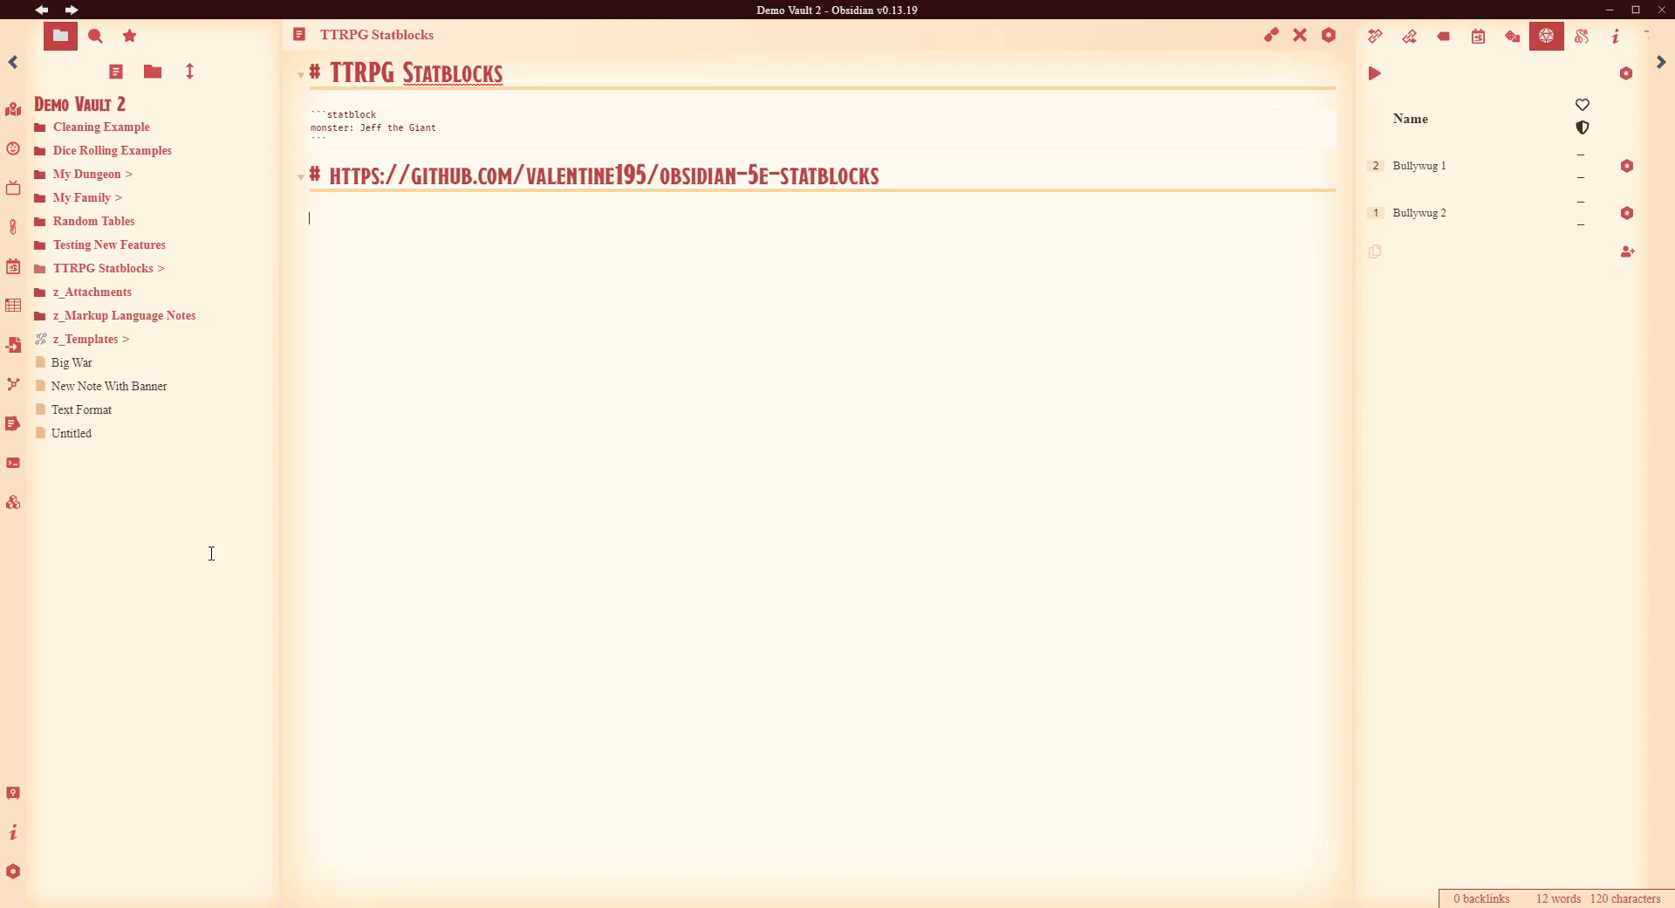
# - Open the TTRPG Statblocks plugin settings and browse its layout and monster import options
pyautogui.click(13, 870)
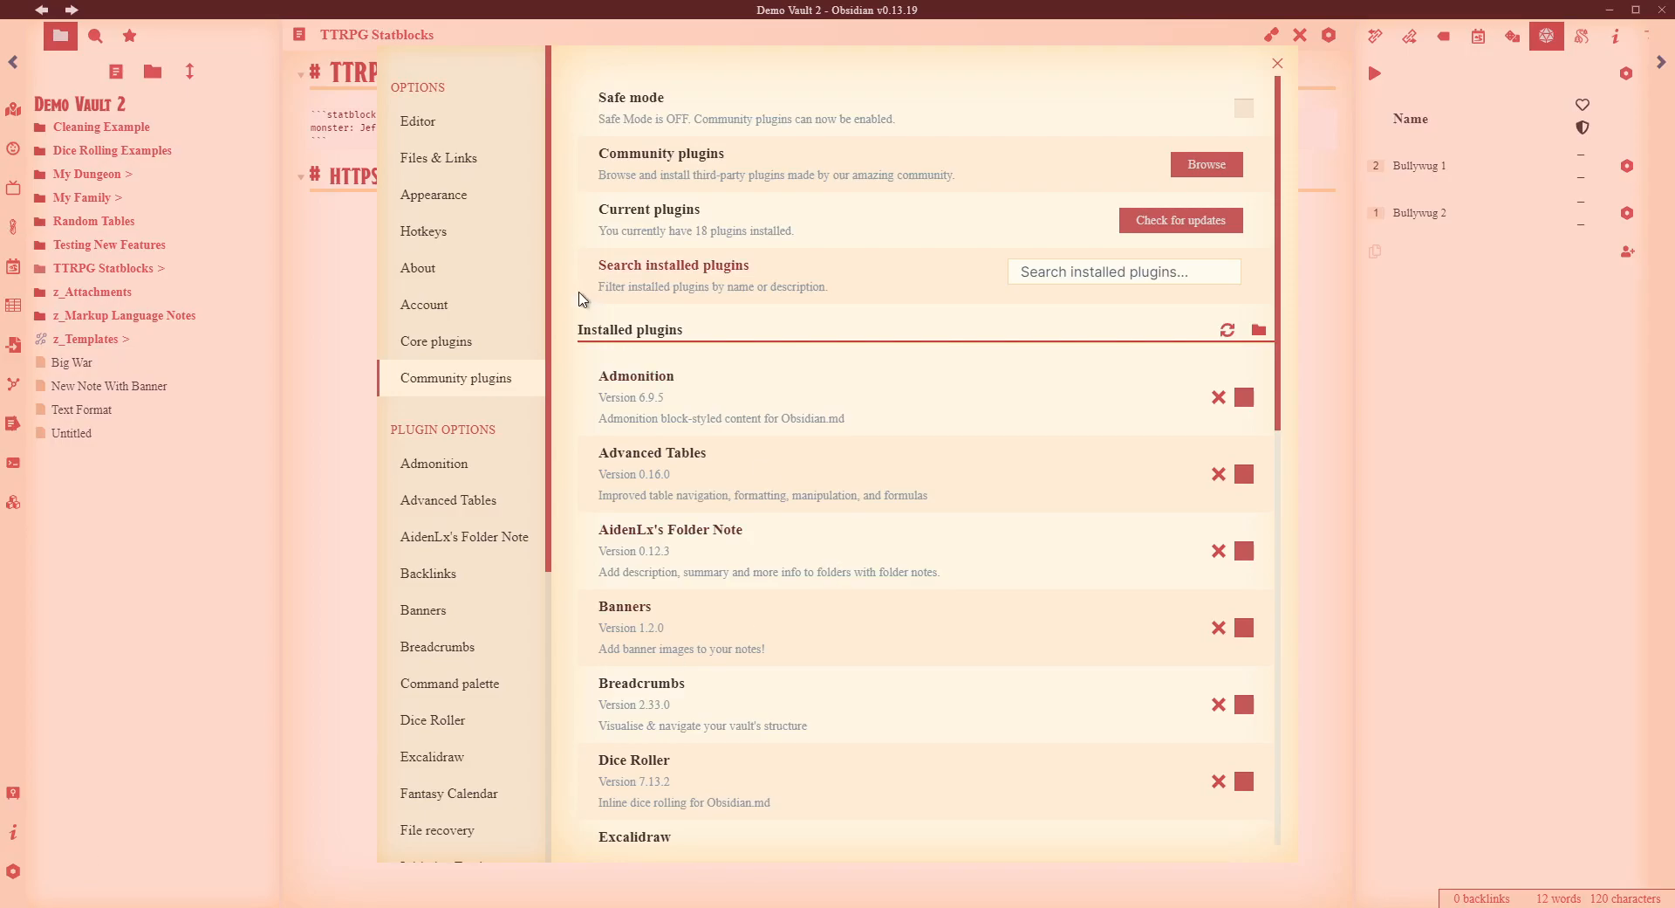
pyautogui.scroll(-5, 439, 478)
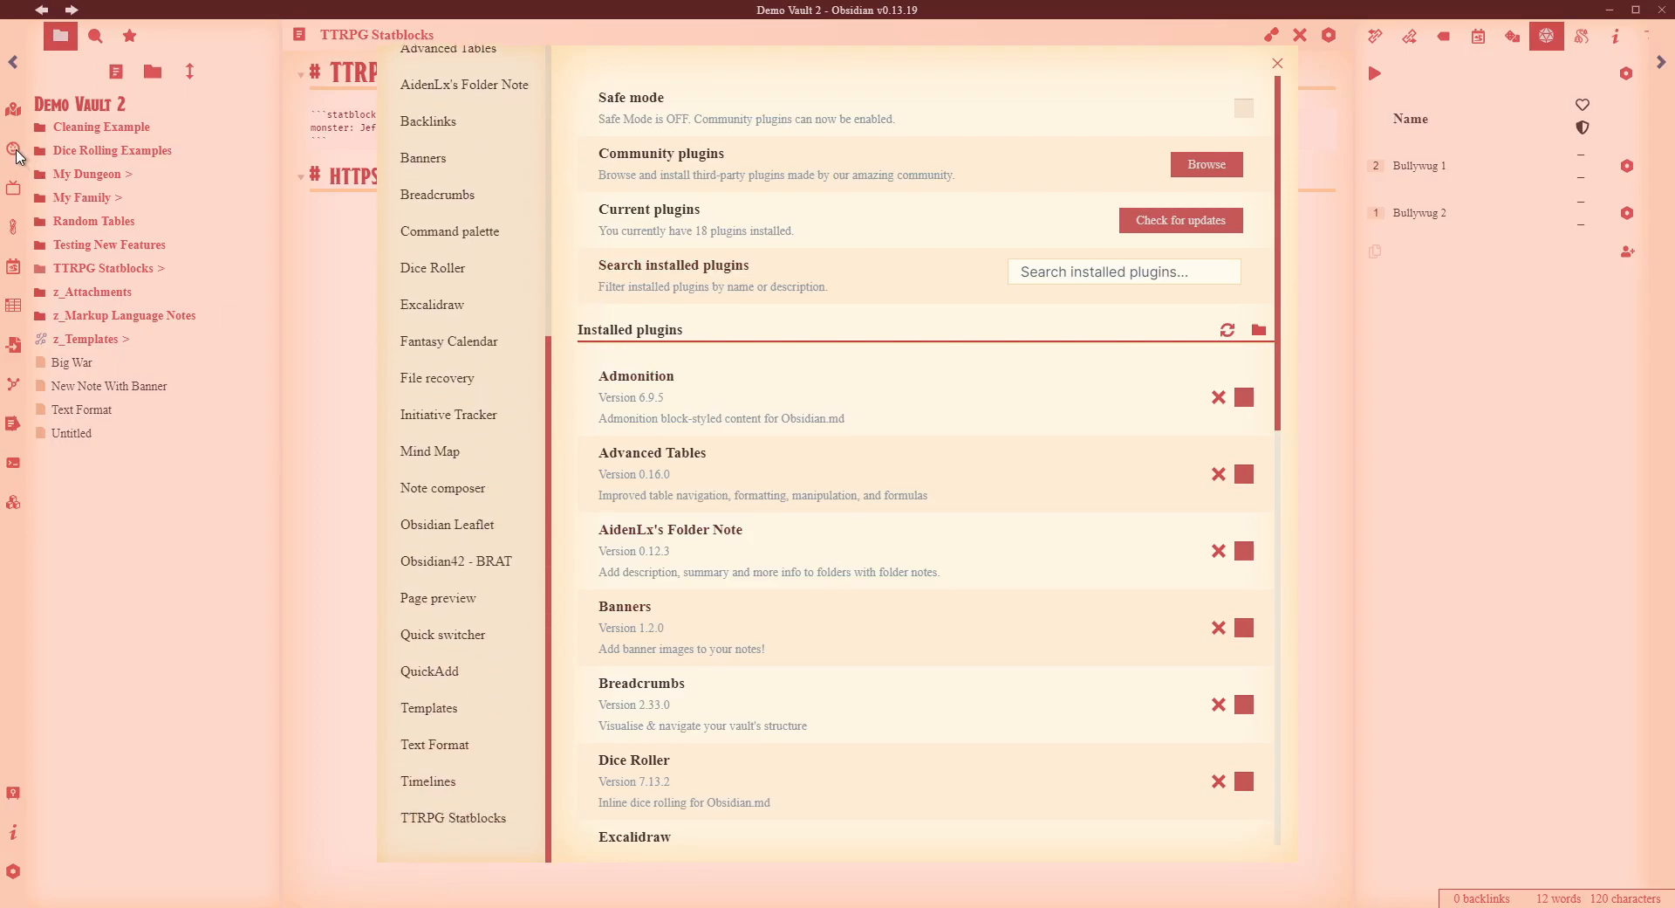
pyautogui.click(447, 823)
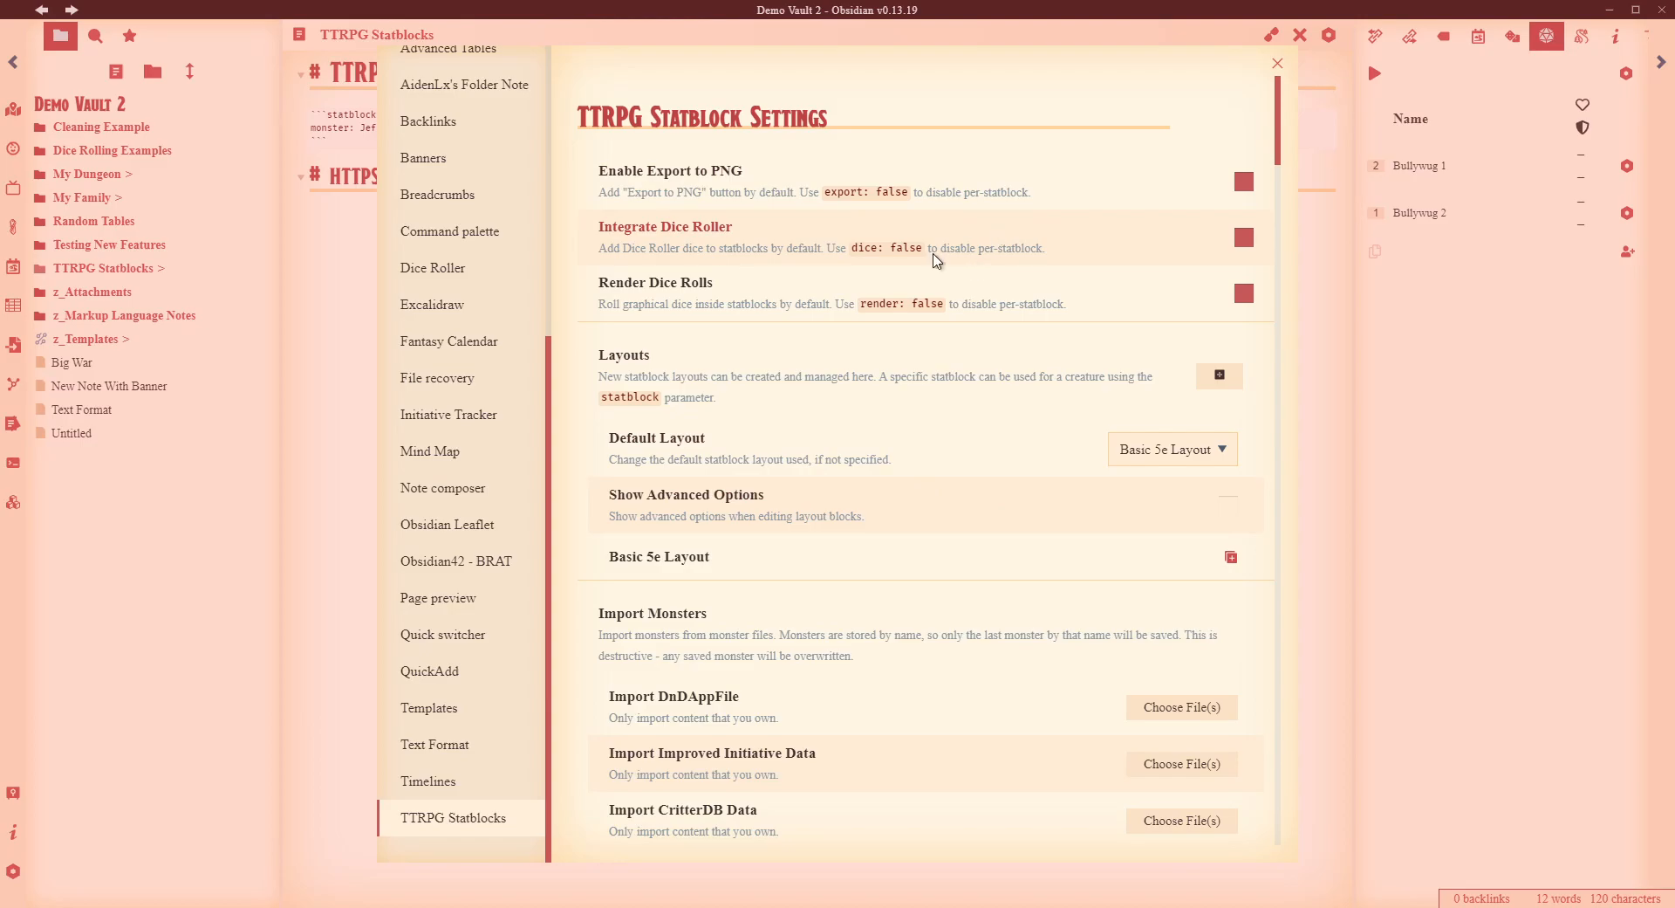
pyautogui.scroll(-4, 912, 262)
pyautogui.scroll(4, 882, 217)
pyautogui.scroll(-1, 1087, 349)
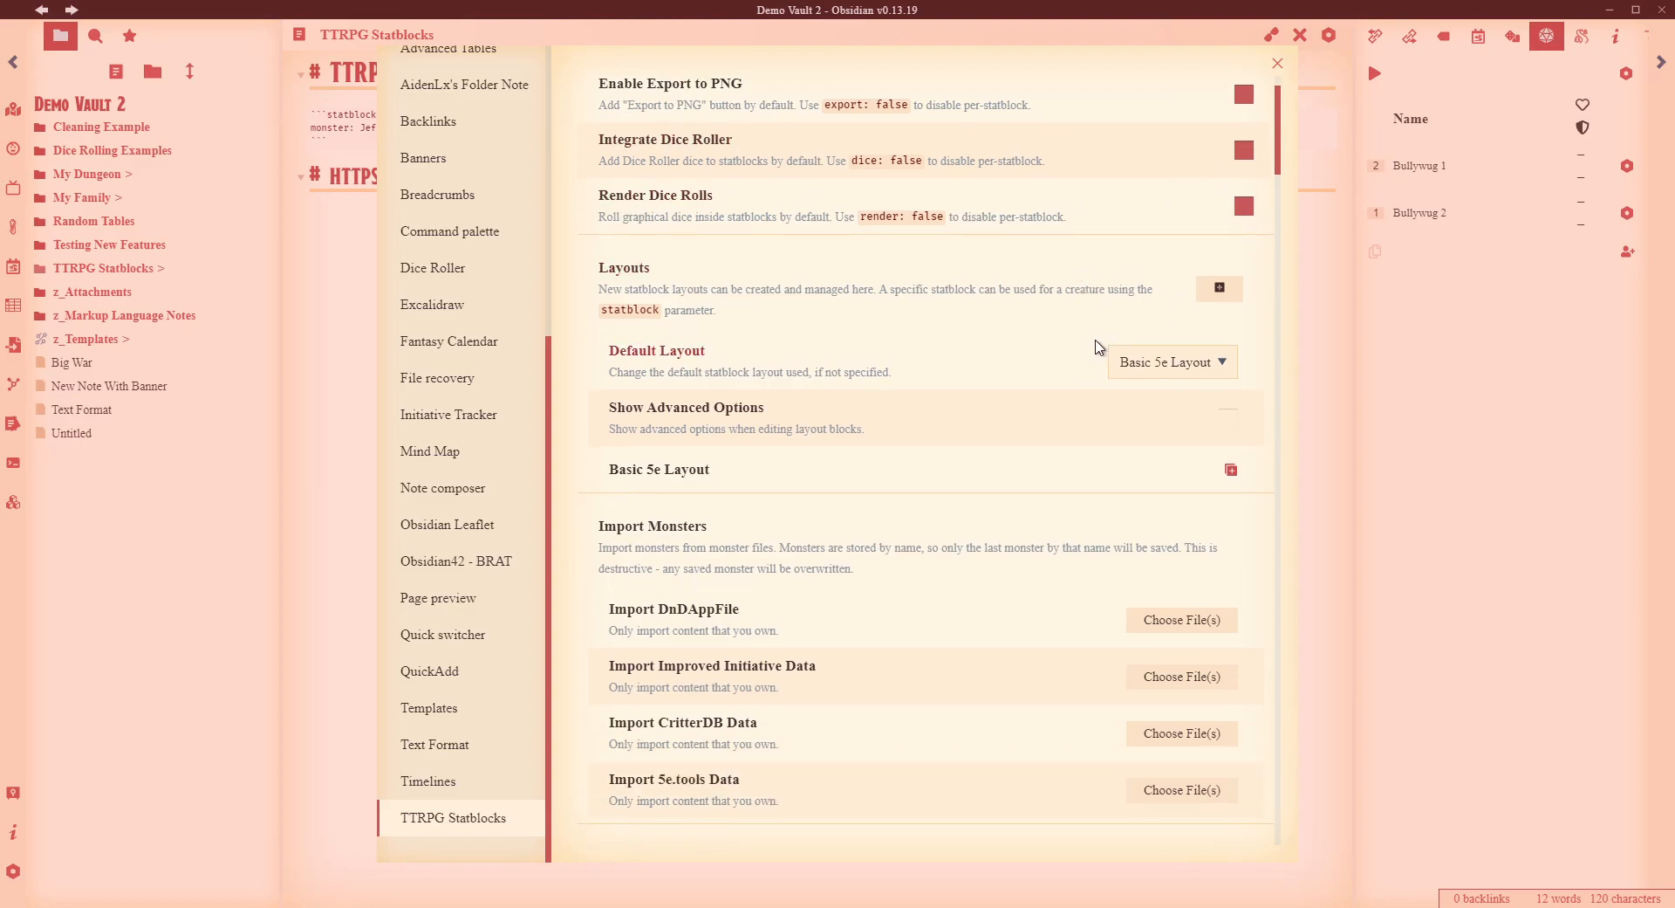
pyautogui.scroll(-3, 1082, 349)
pyautogui.scroll(2, 1122, 240)
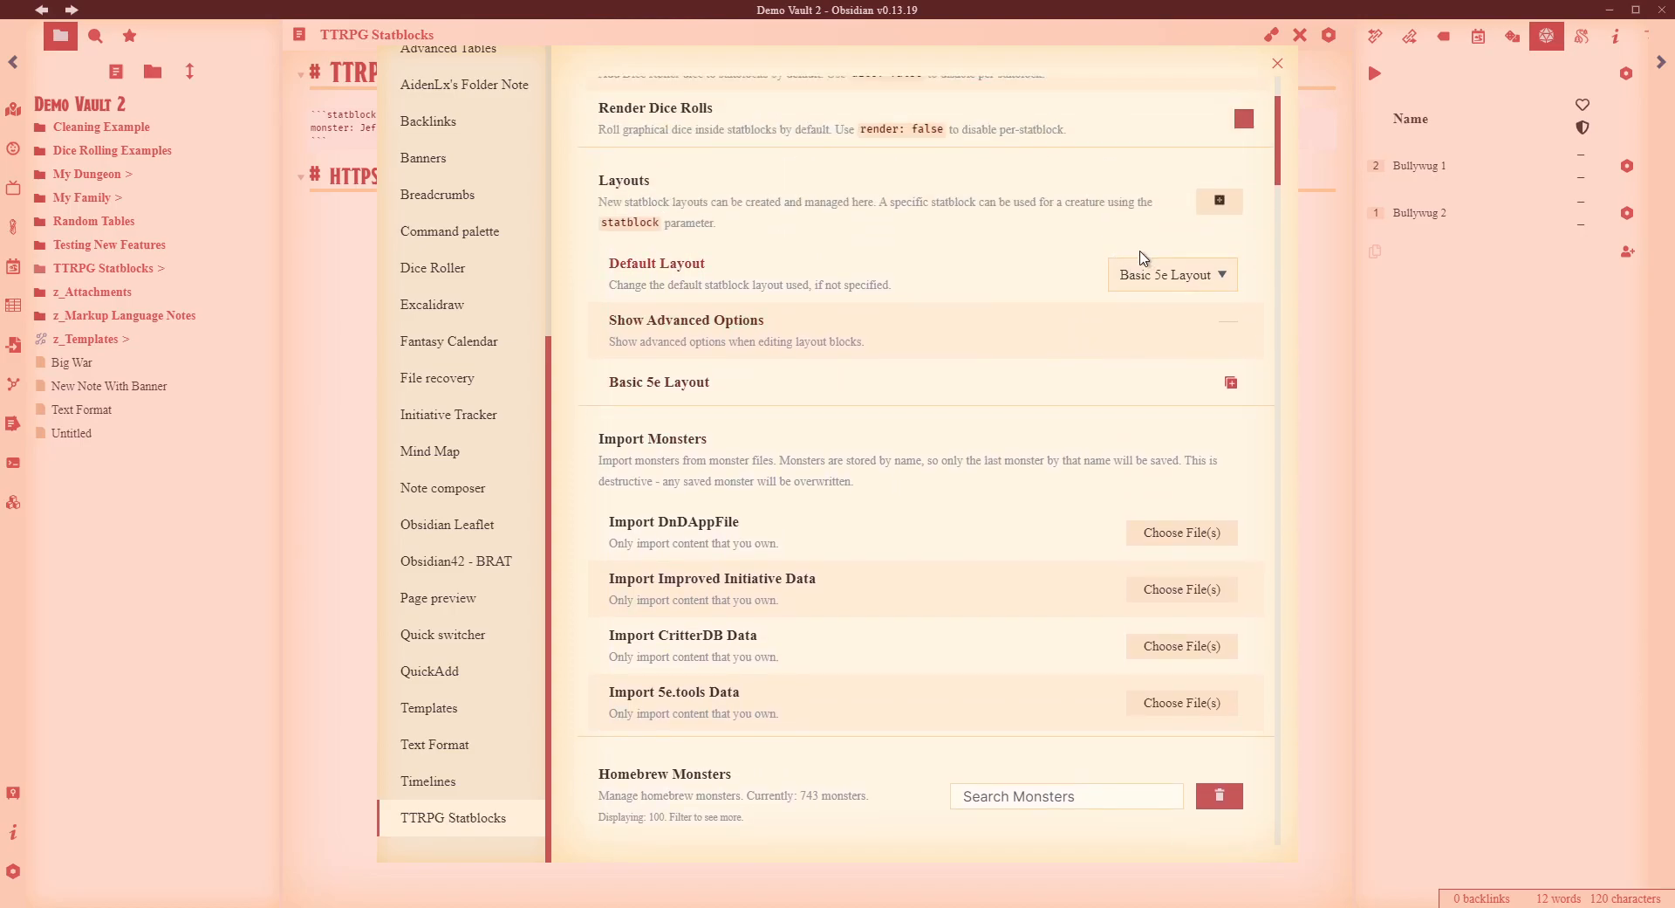
pyautogui.click(1206, 276)
# - Leave the default layout unchanged and create two copies of Basic 5e Layout
pyautogui.click(1208, 278)
pyautogui.click(912, 194)
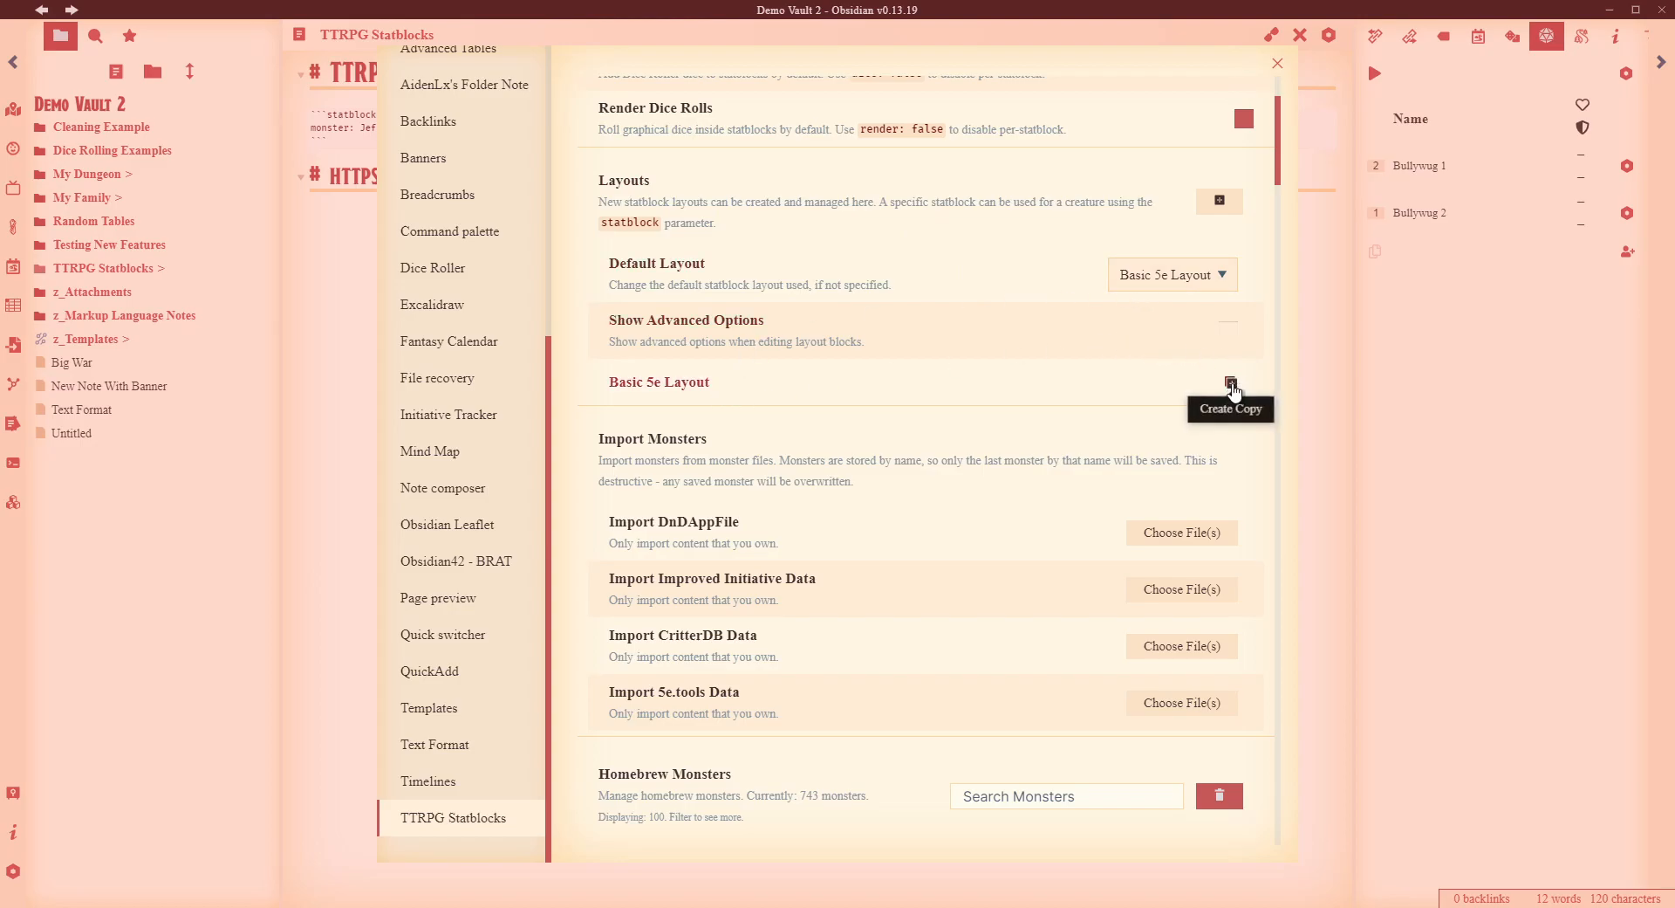
pyautogui.click(1230, 384)
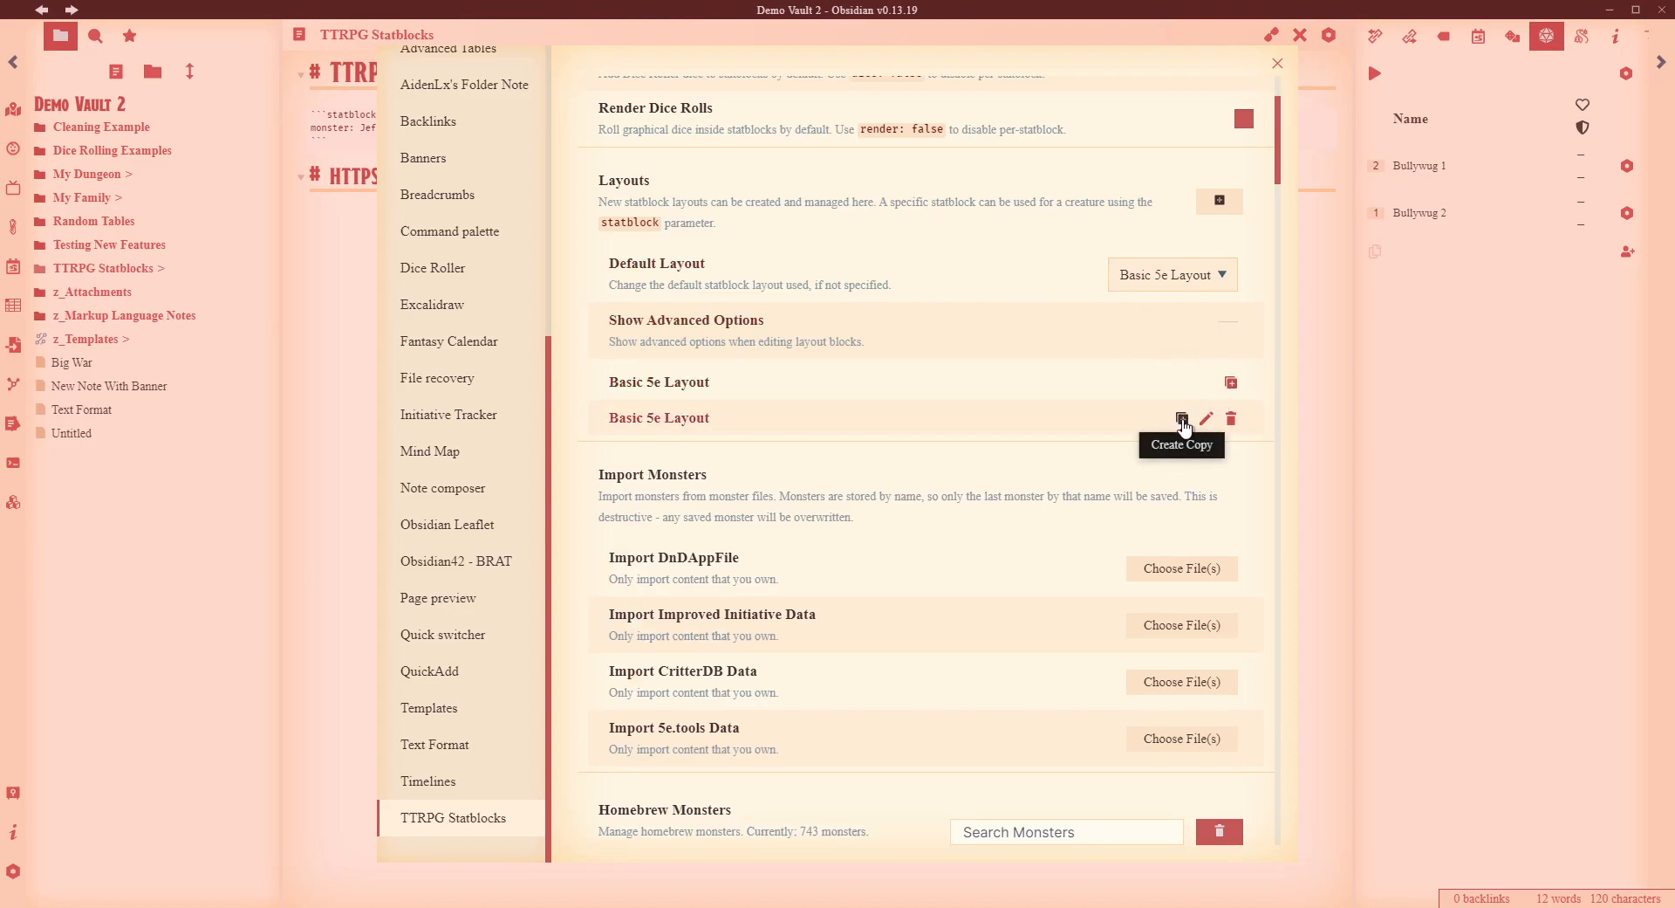
pyautogui.click(1182, 418)
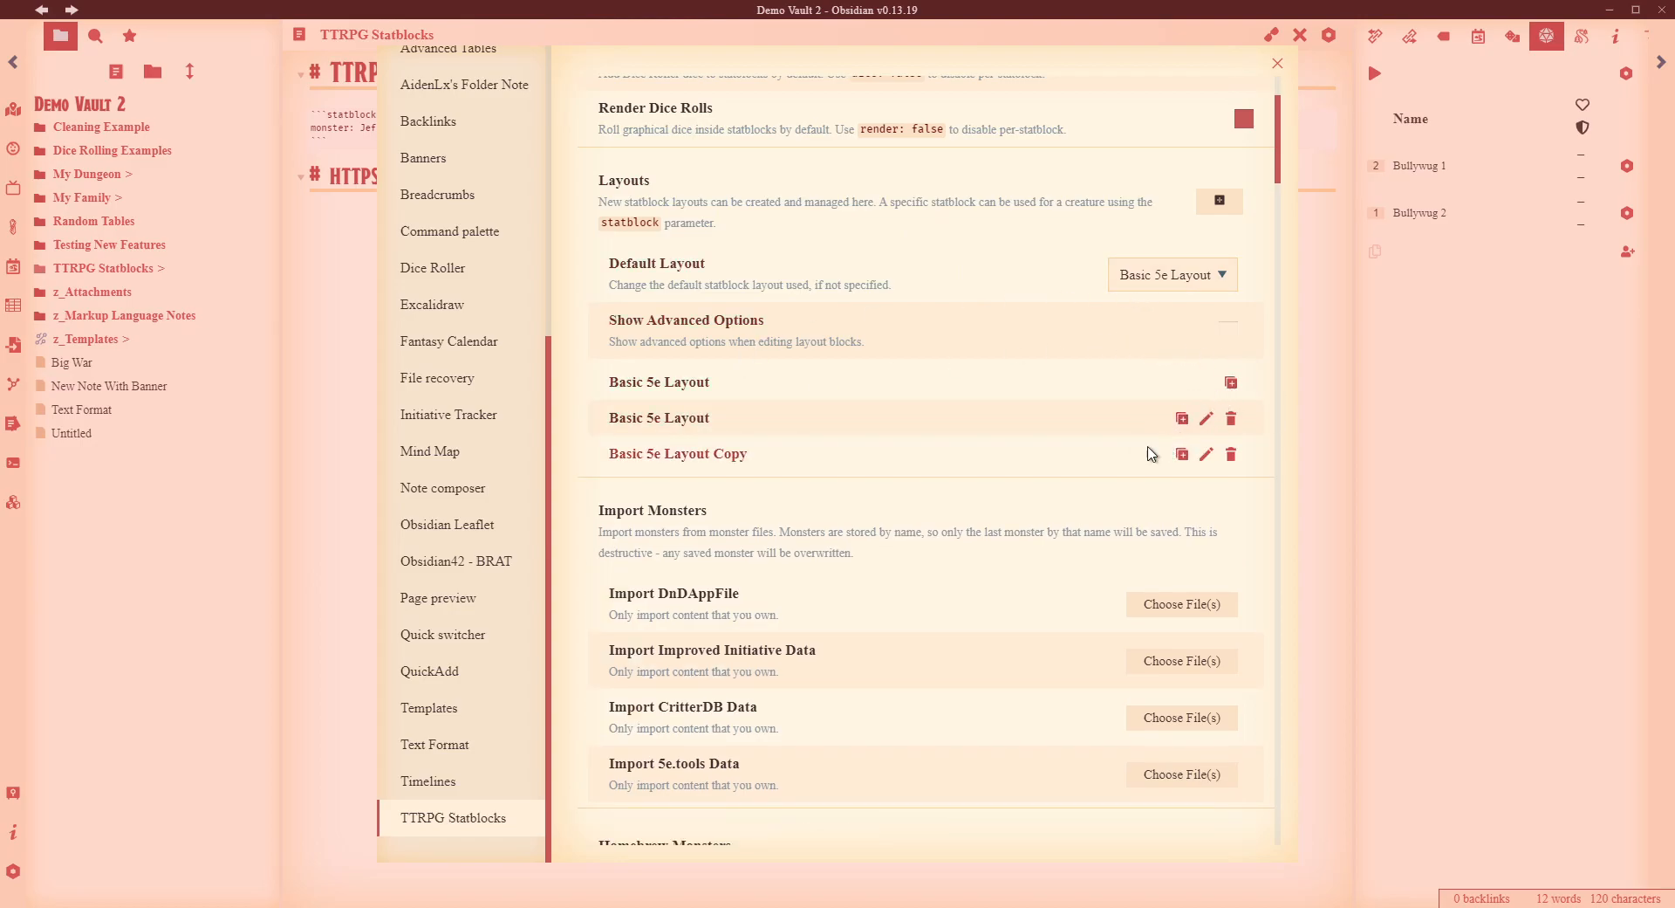
# - Inspect the Basic 5e Layout Copy's Saves block options and settings, closing without changes
pyautogui.click(1206, 454)
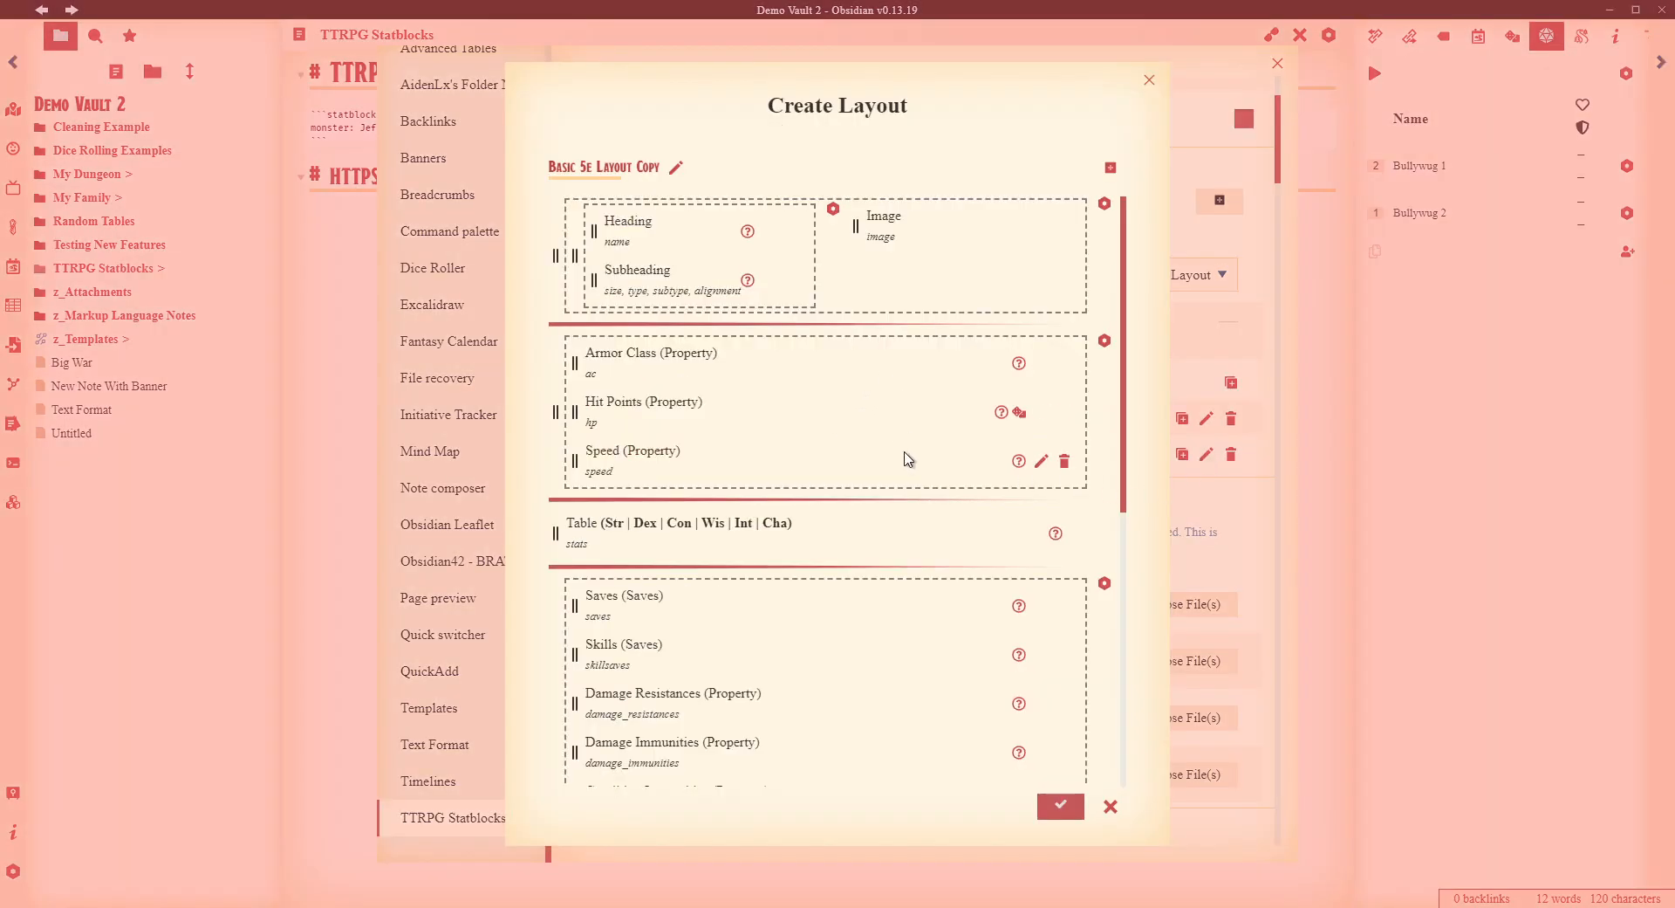
pyautogui.moveTo(1125, 368); pyautogui.dragTo(1077, 158)
pyautogui.scroll(-1, 842, 654)
pyautogui.scroll(1, 882, 511)
pyautogui.scroll(-2, 1009, 594)
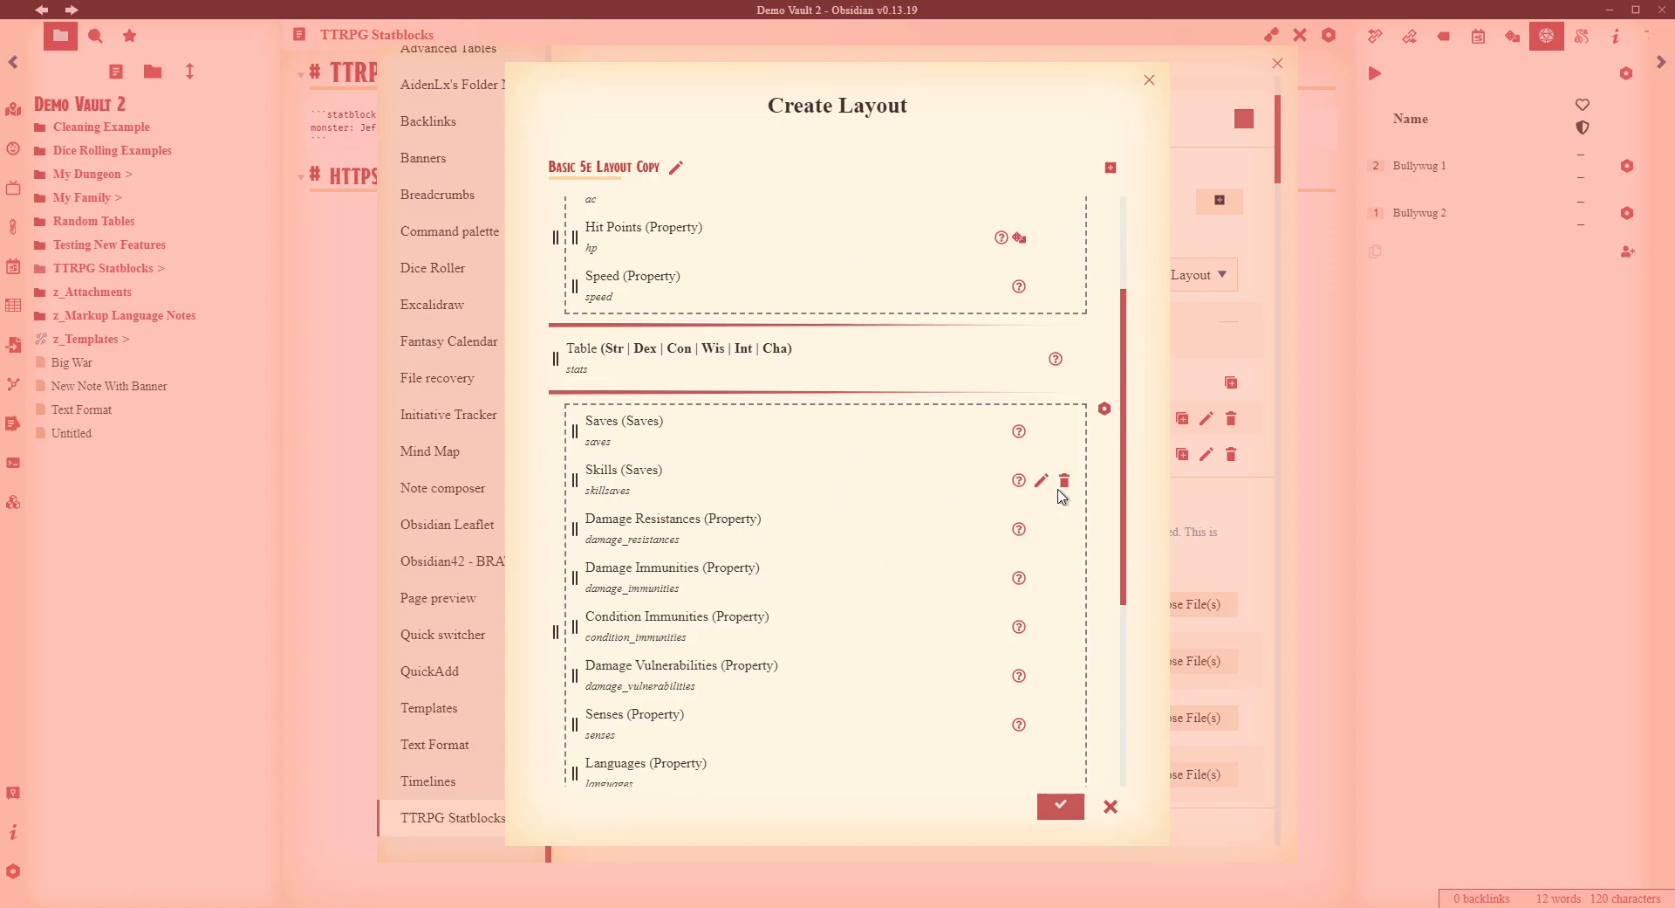
pyautogui.click(1104, 409)
pyautogui.click(1135, 431)
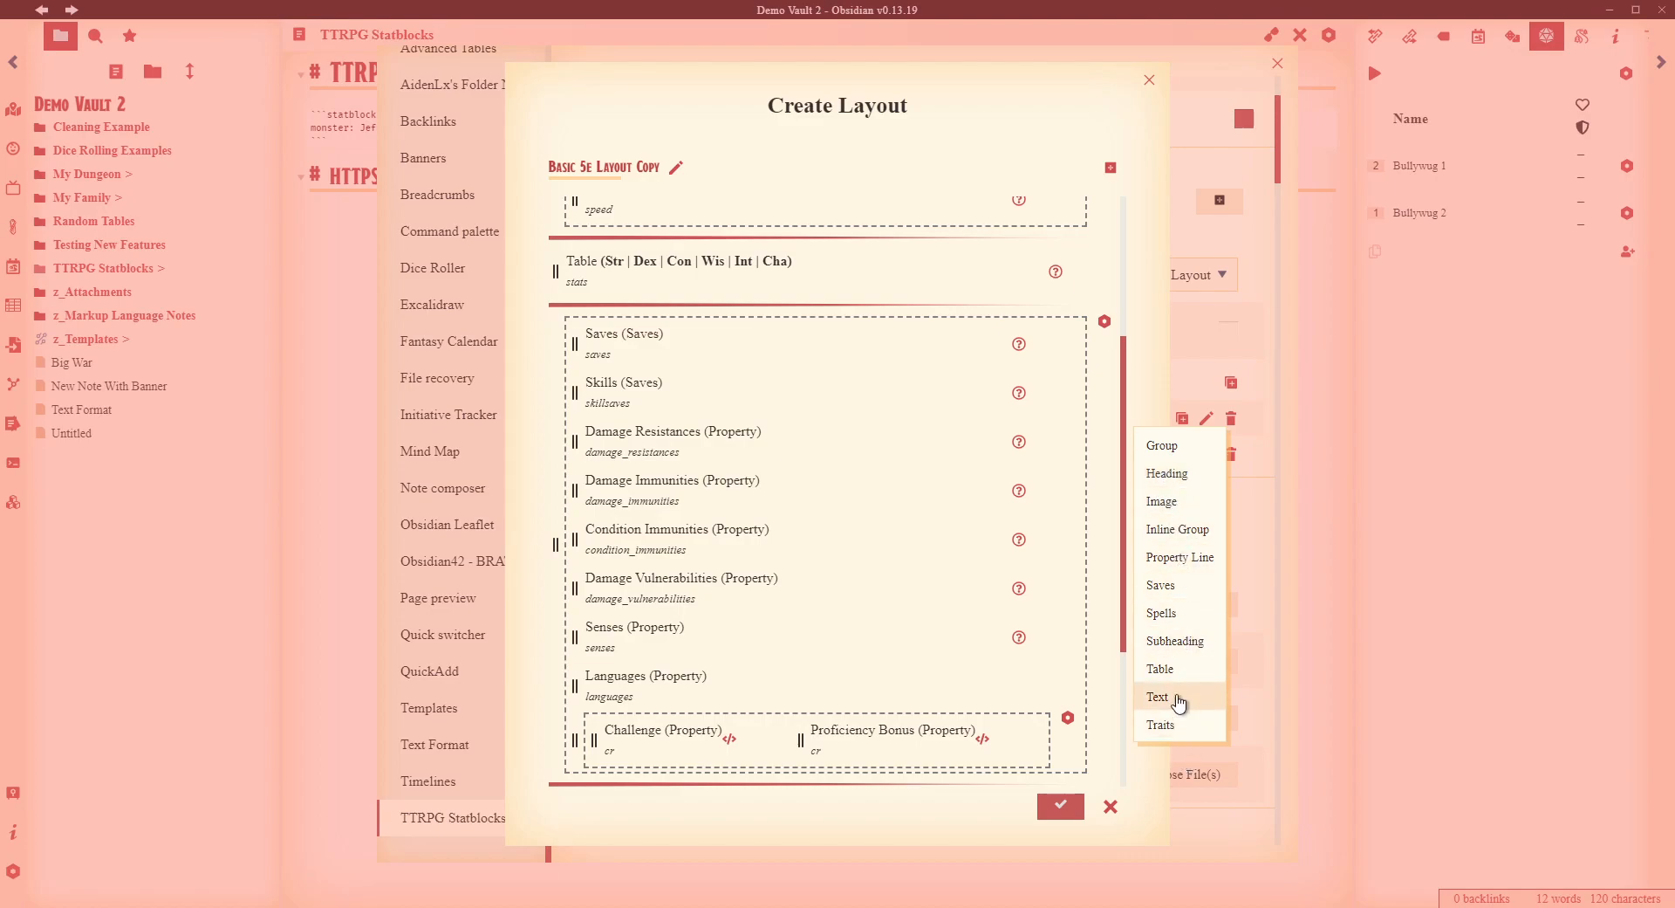
pyautogui.click(1152, 288)
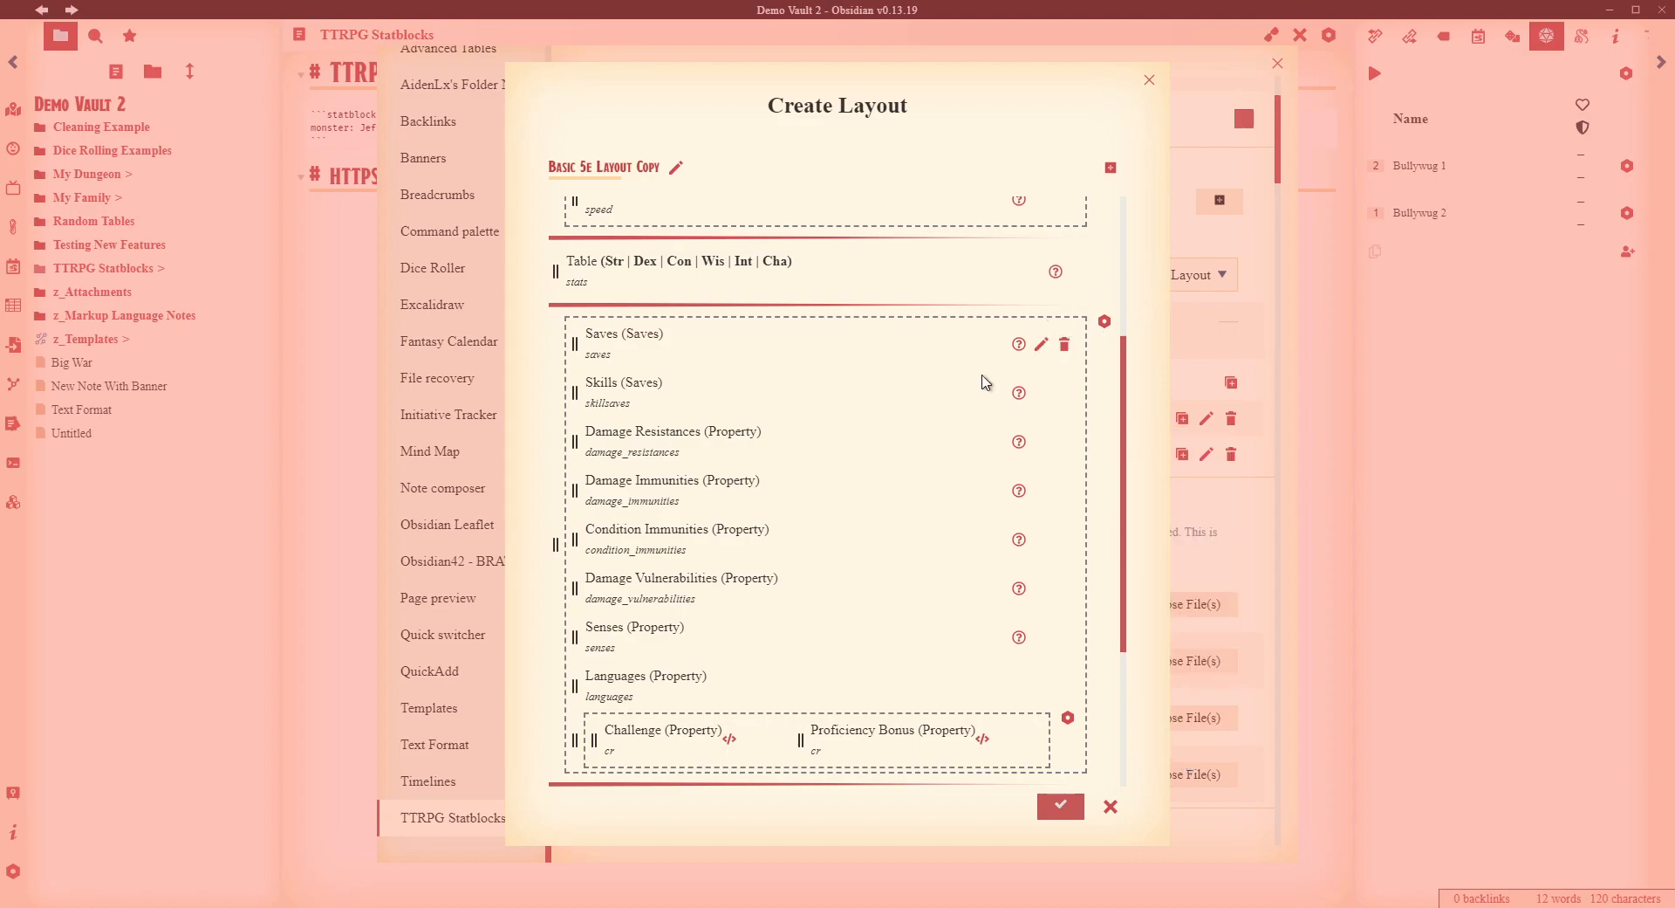
pyautogui.click(1041, 345)
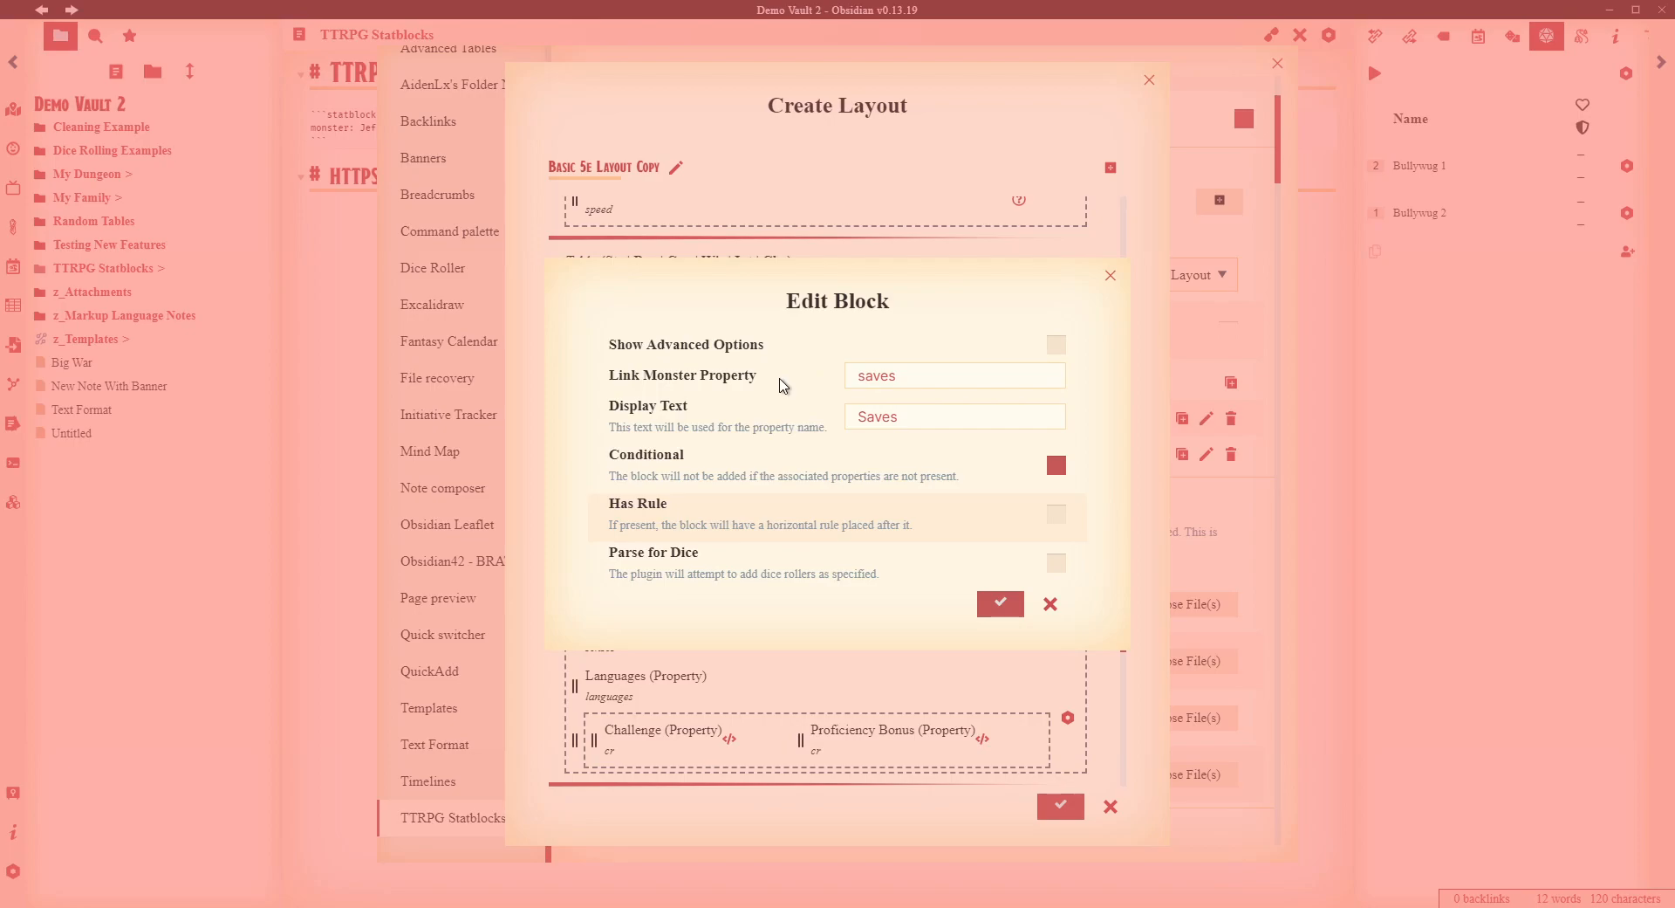
pyautogui.click(1111, 275)
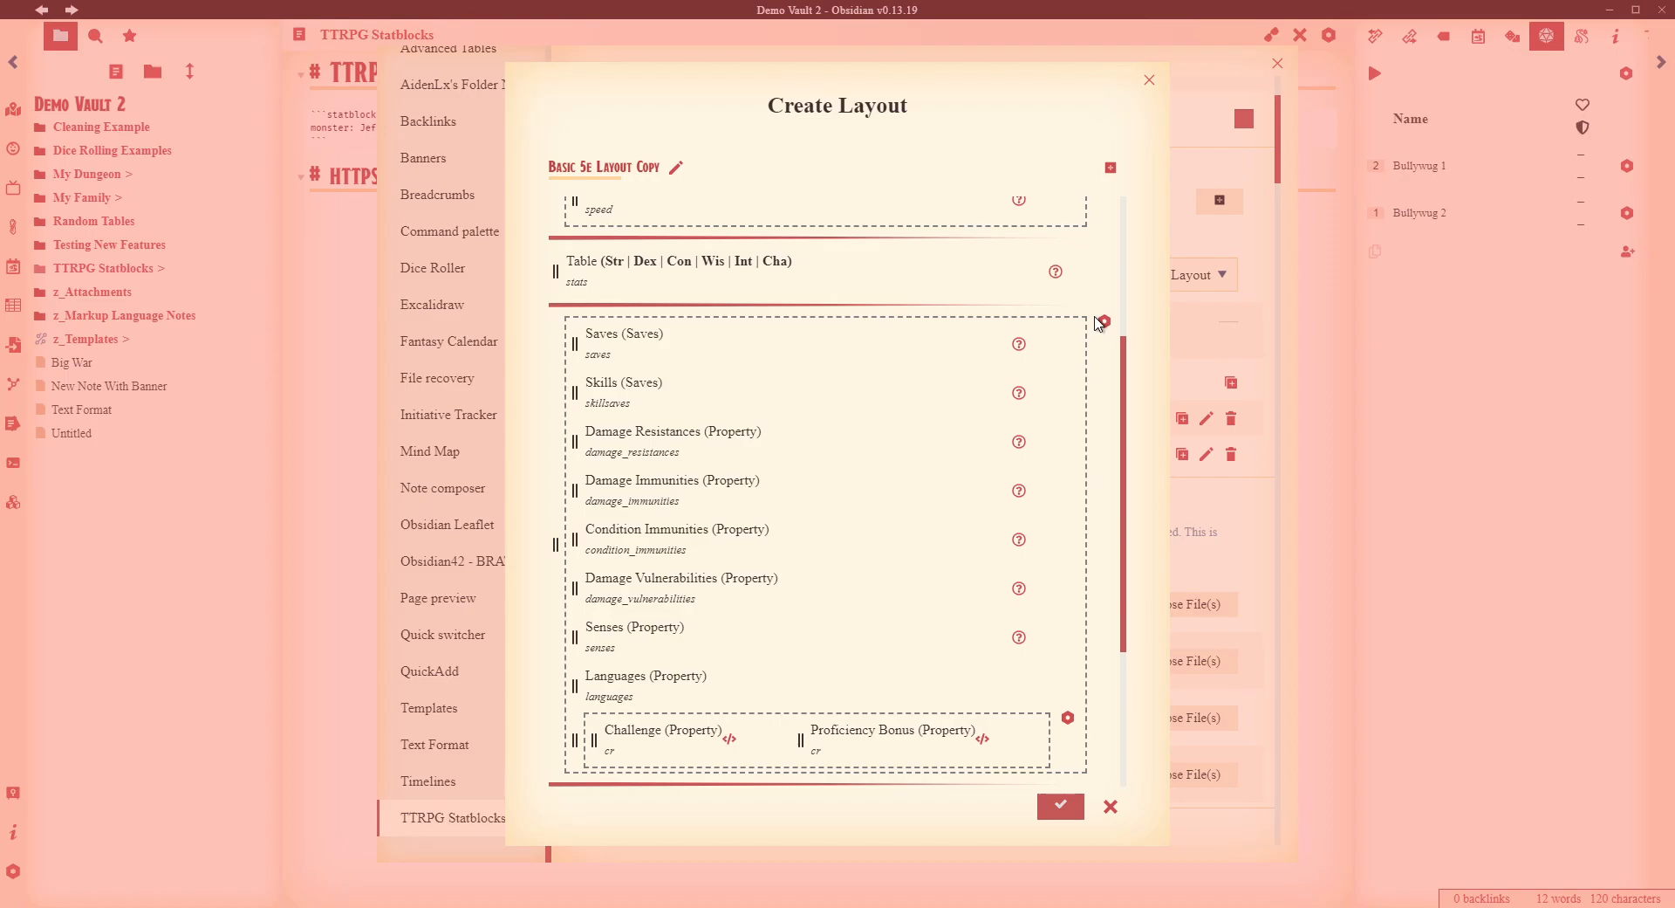
pyautogui.click(1152, 78)
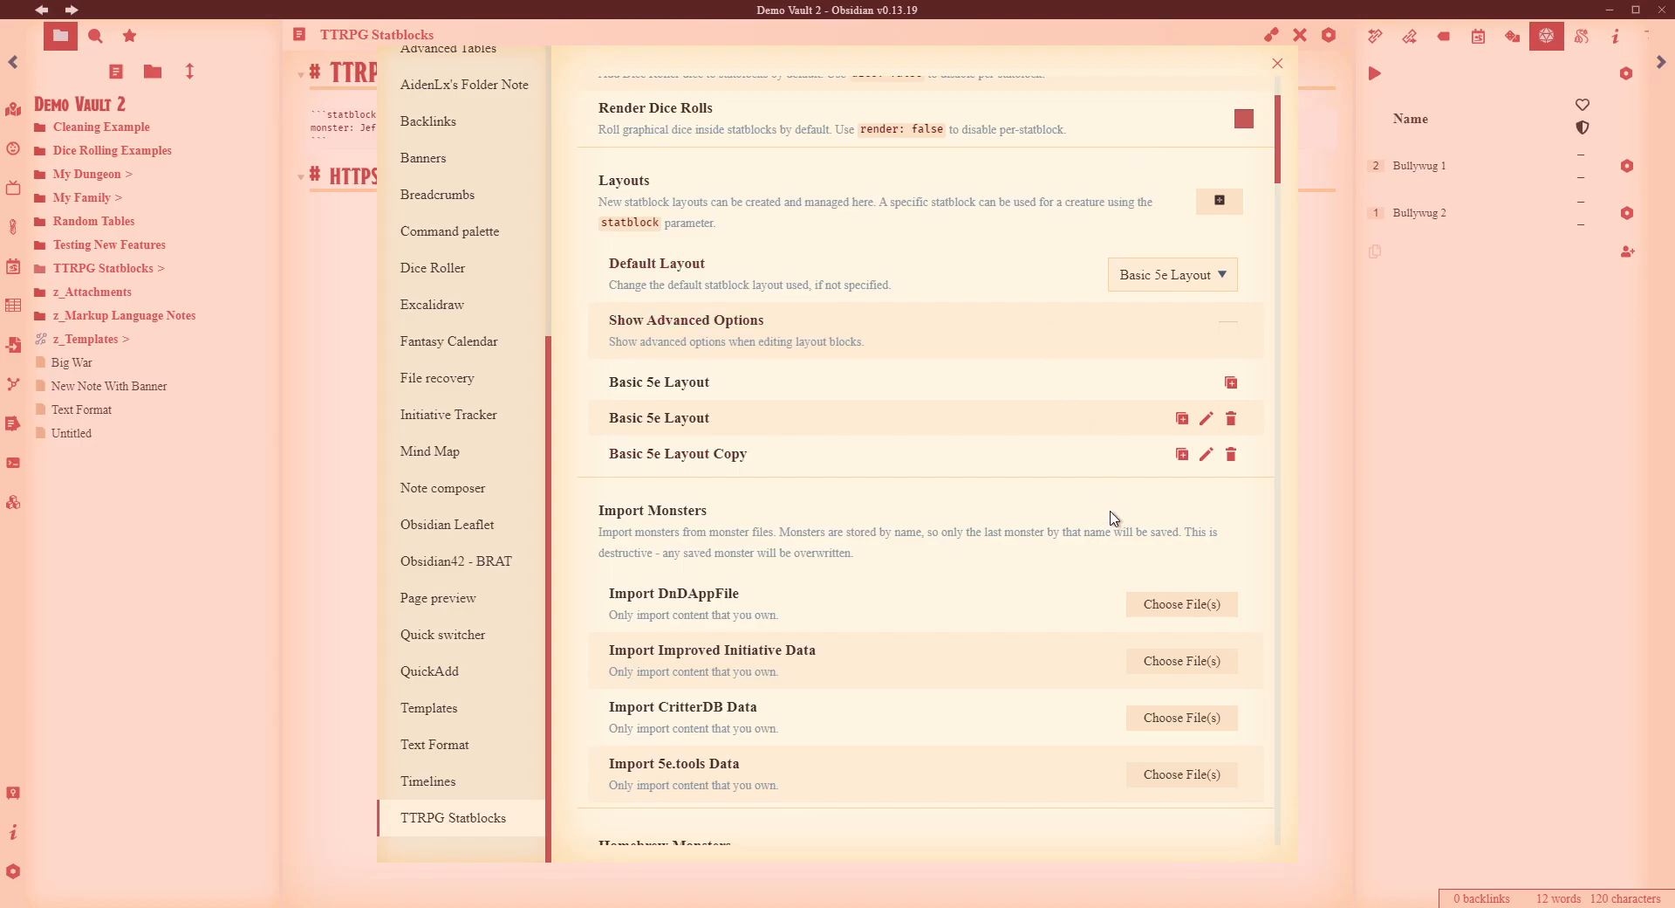
# - Delete the Basic 5e Layout Copy and the duplicate Basic 5e Layout, then view Homebrew Monsters
pyautogui.click(1231, 455)
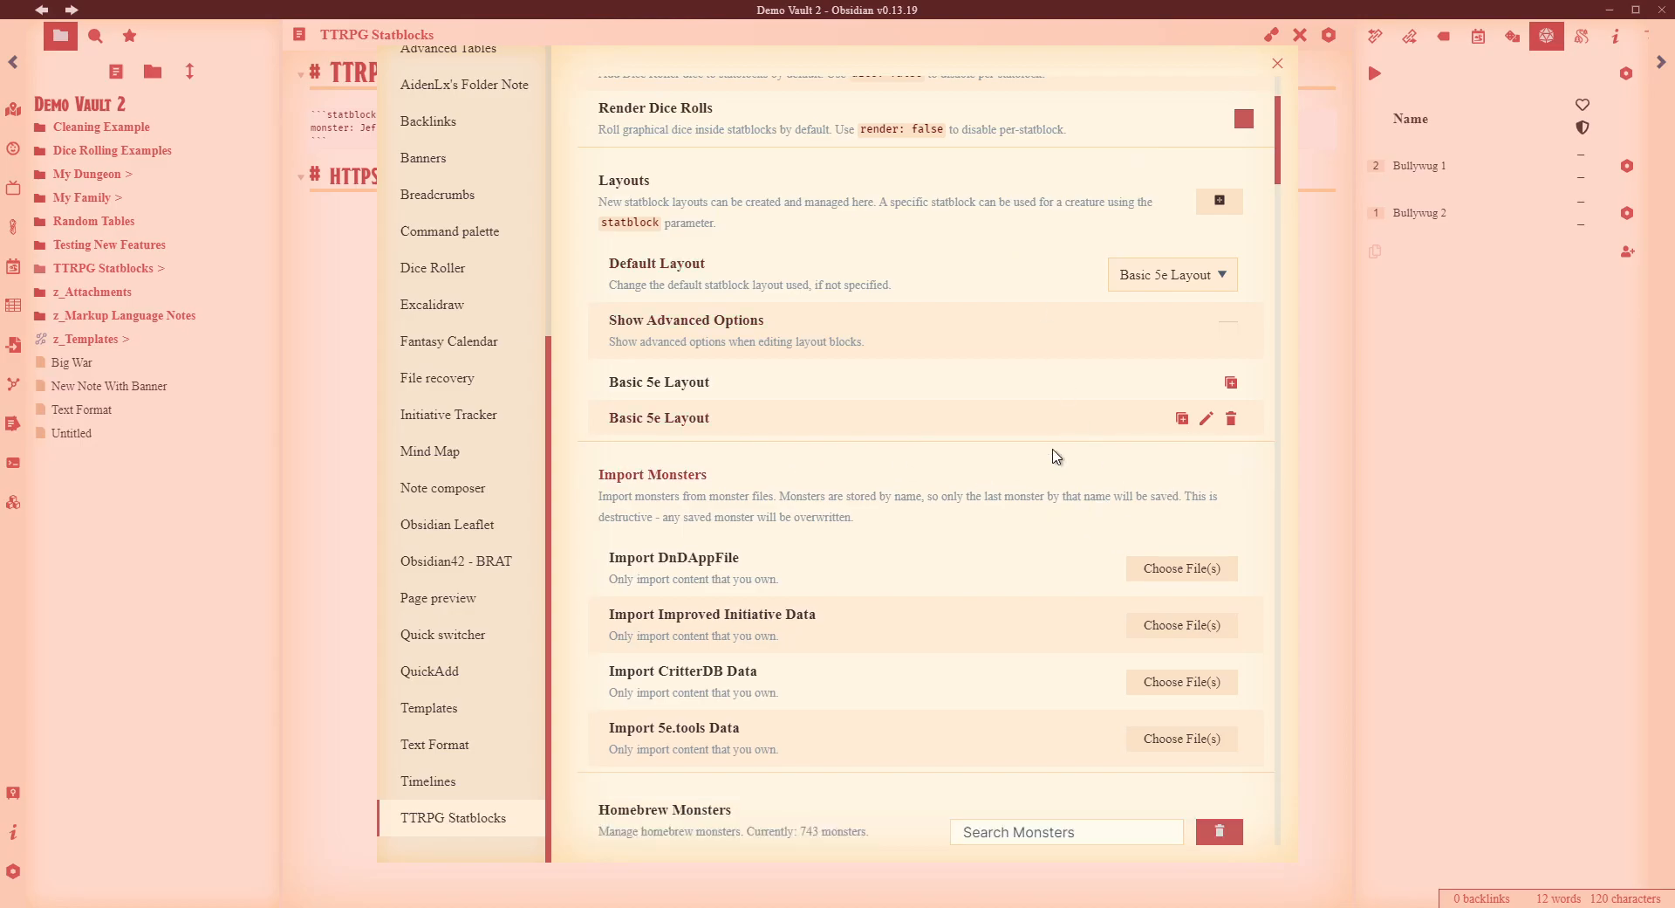
pyautogui.click(1233, 420)
pyautogui.scroll(-1, 1068, 454)
pyautogui.scroll(-2, 1068, 454)
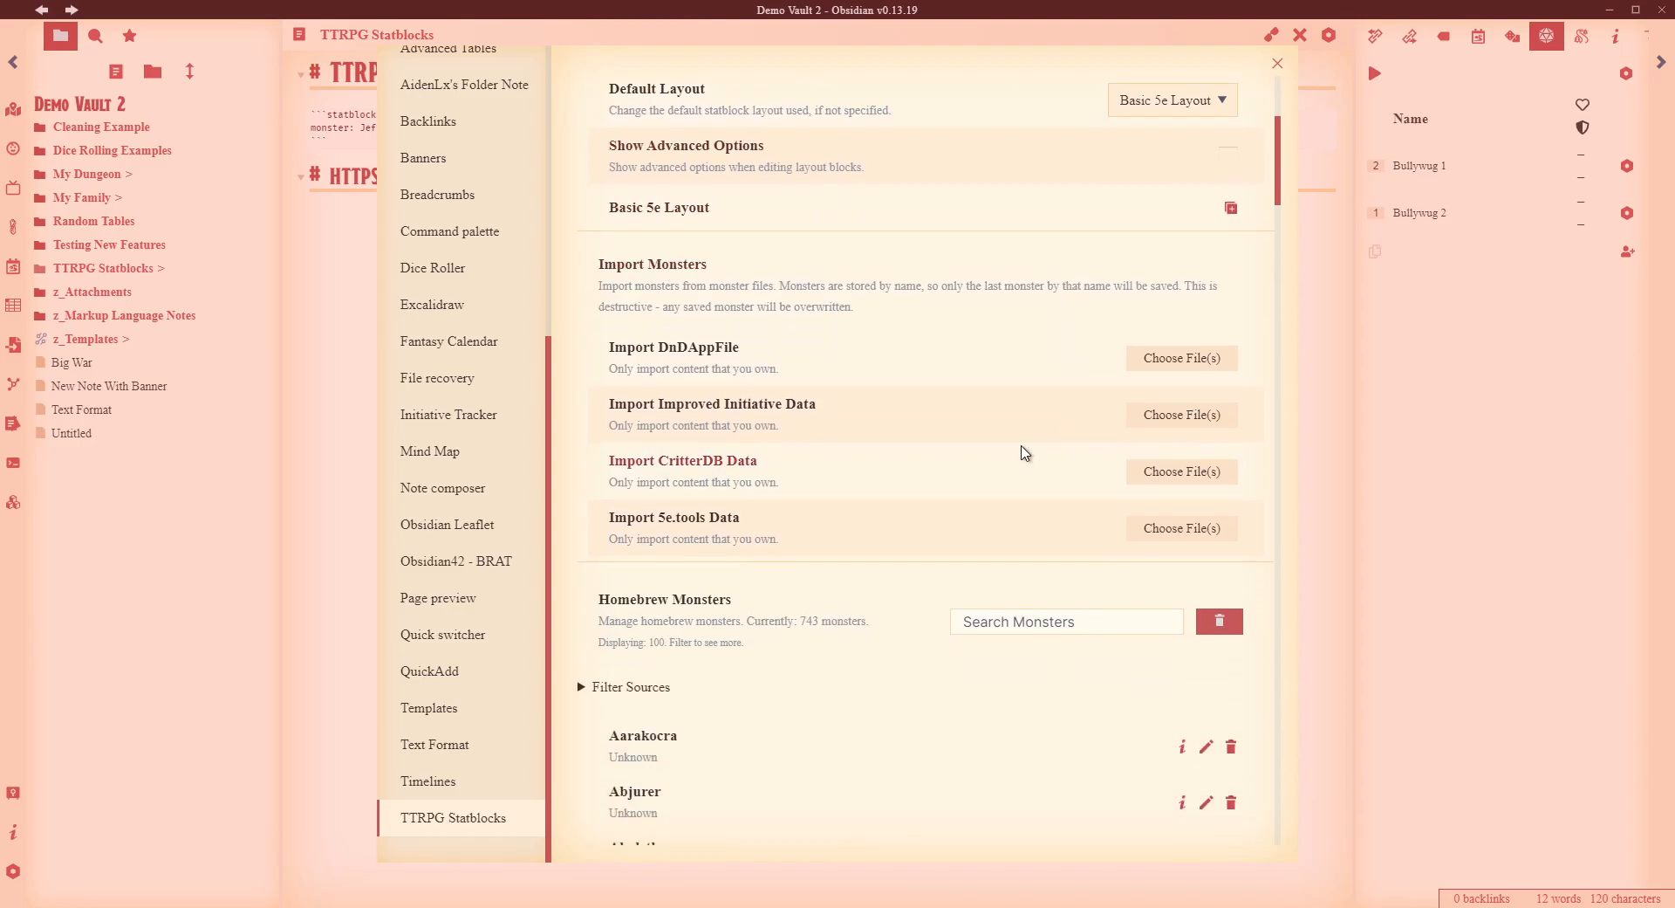
pyautogui.scroll(-1, 1047, 429)
pyautogui.scroll(1, 1060, 419)
# - Open the ceryliae/DnDAppFiles GitHub result from the search page in a new tab
pyautogui.click(476, 850)
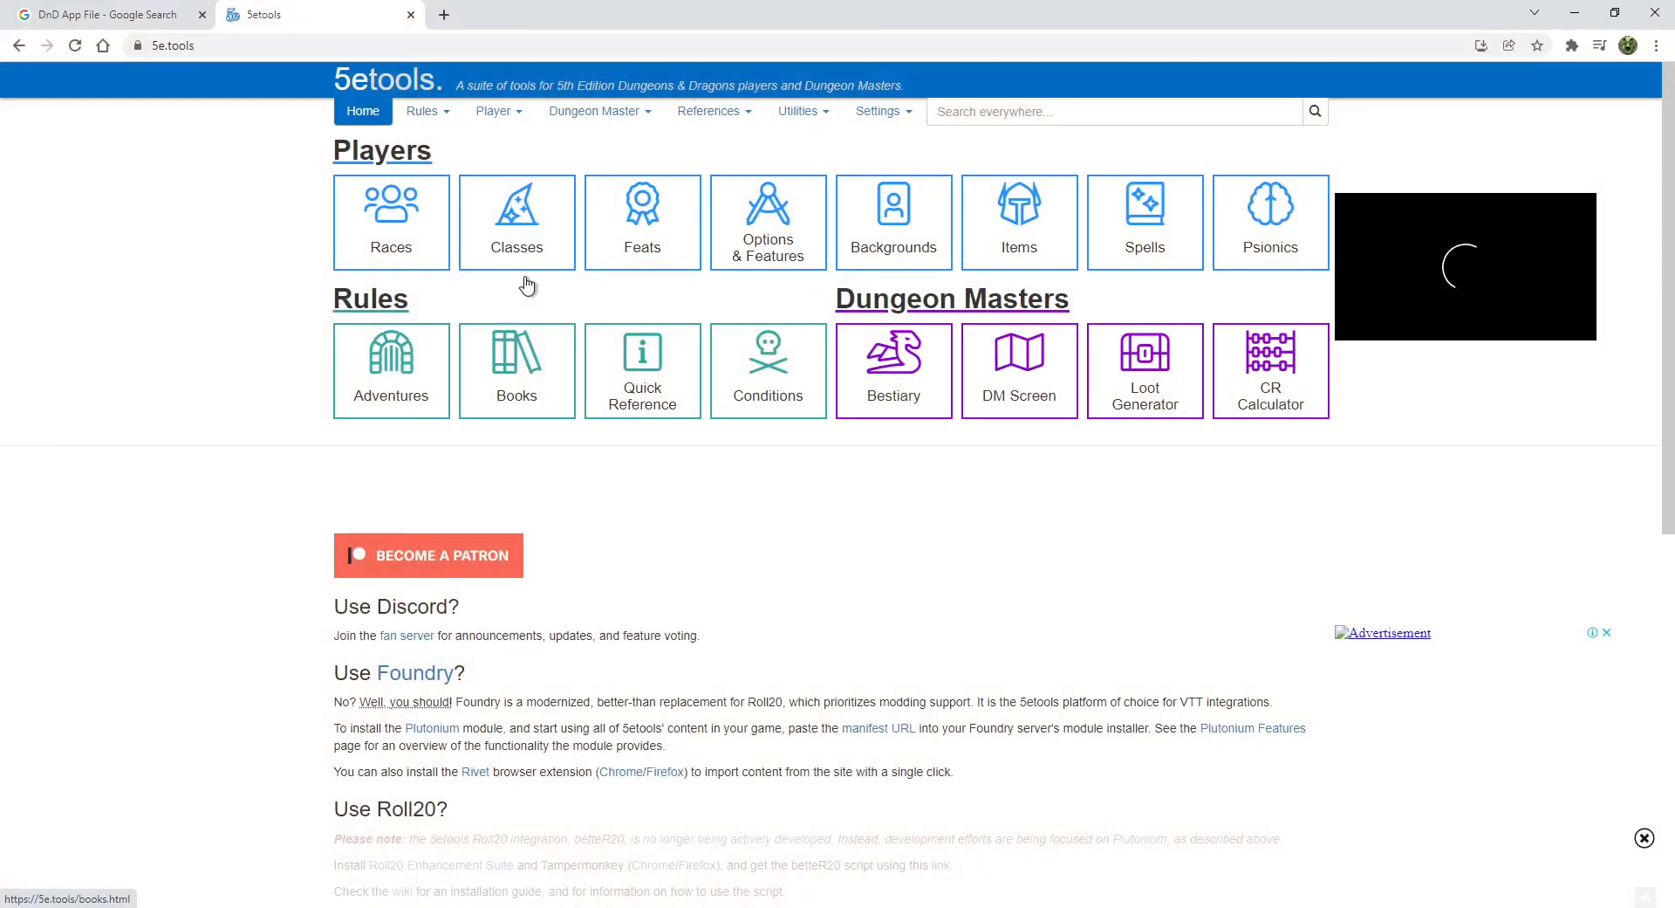
pyautogui.click(131, 9)
pyautogui.moveTo(329, 97); pyautogui.dragTo(35, 100)
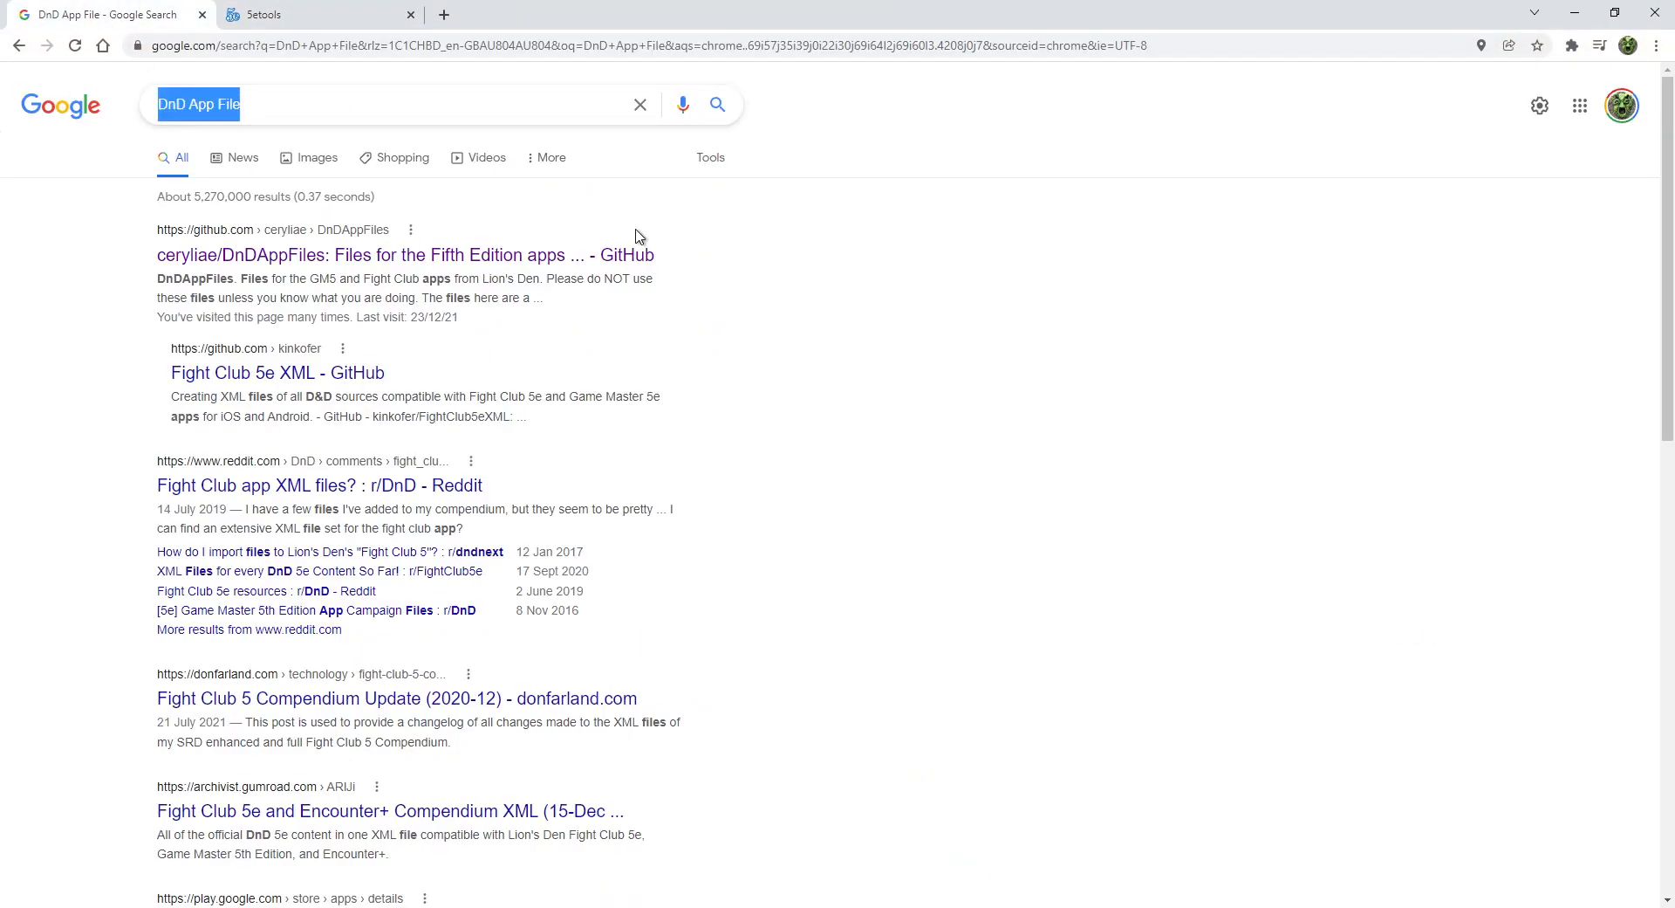
pyautogui.click(818, 342)
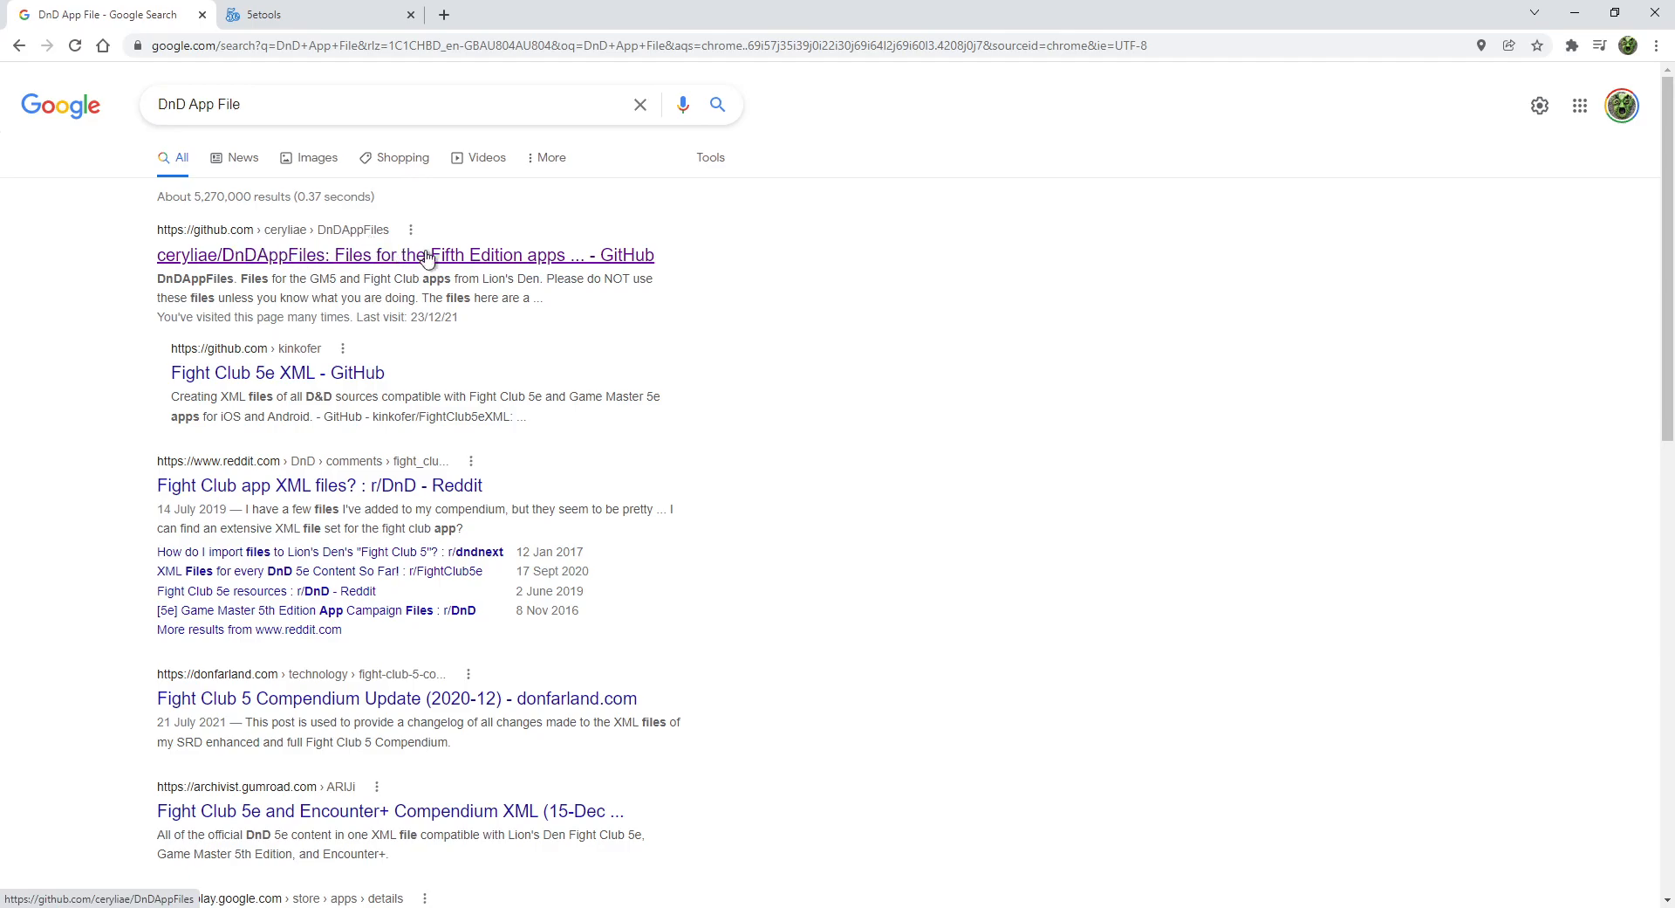
pyautogui.middleClick(358, 255)
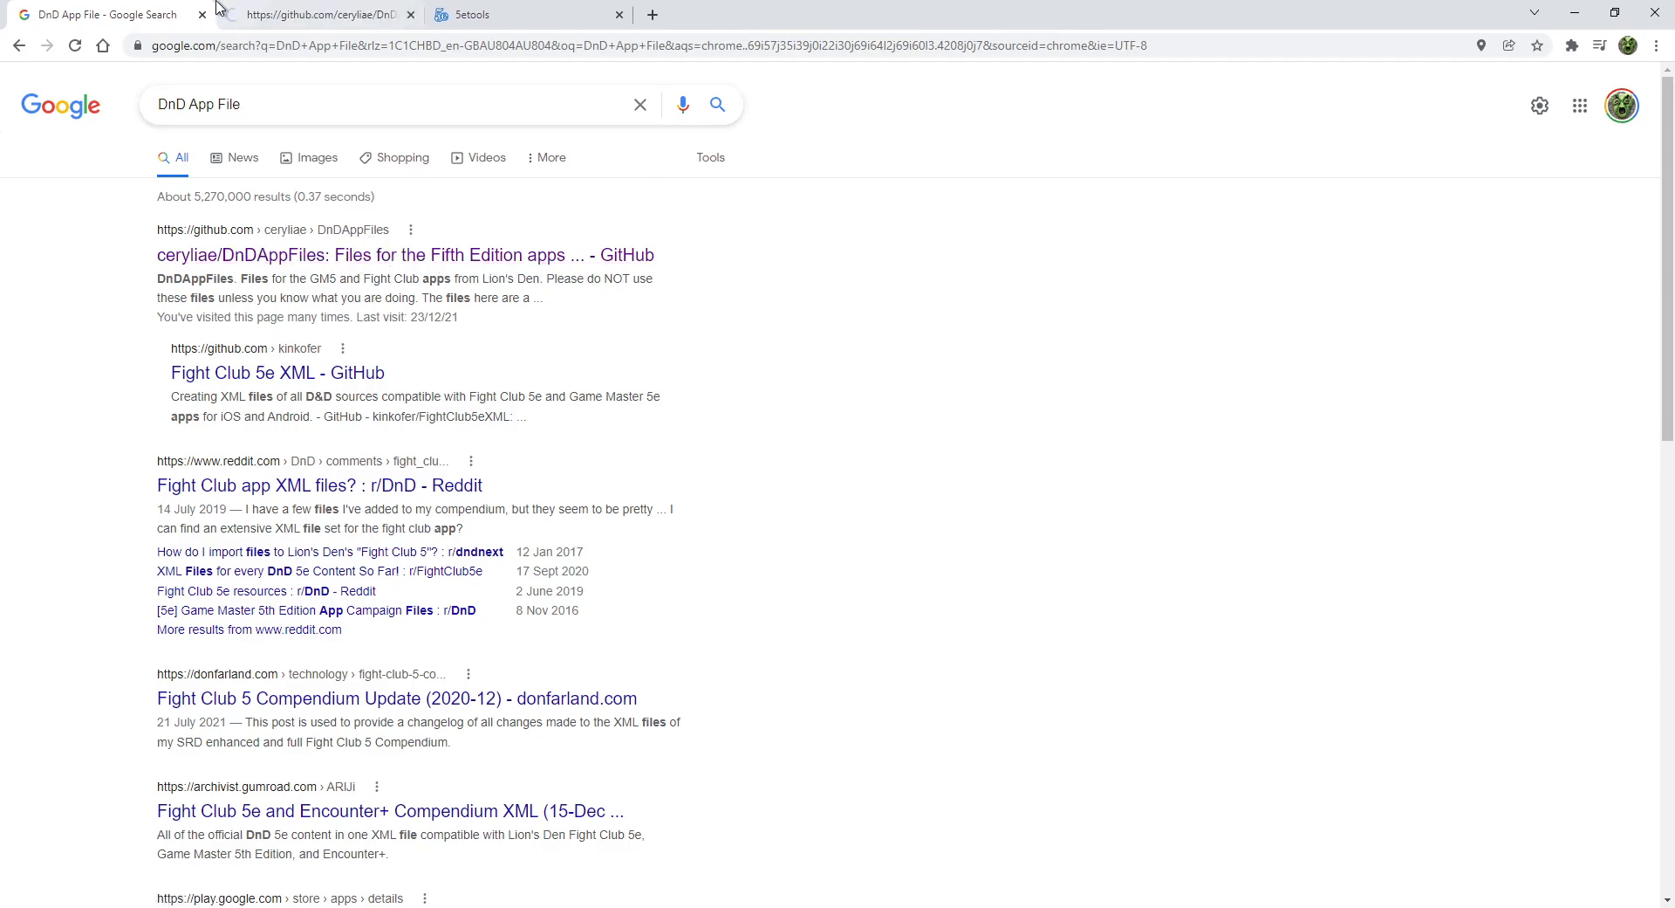
pyautogui.click(285, 15)
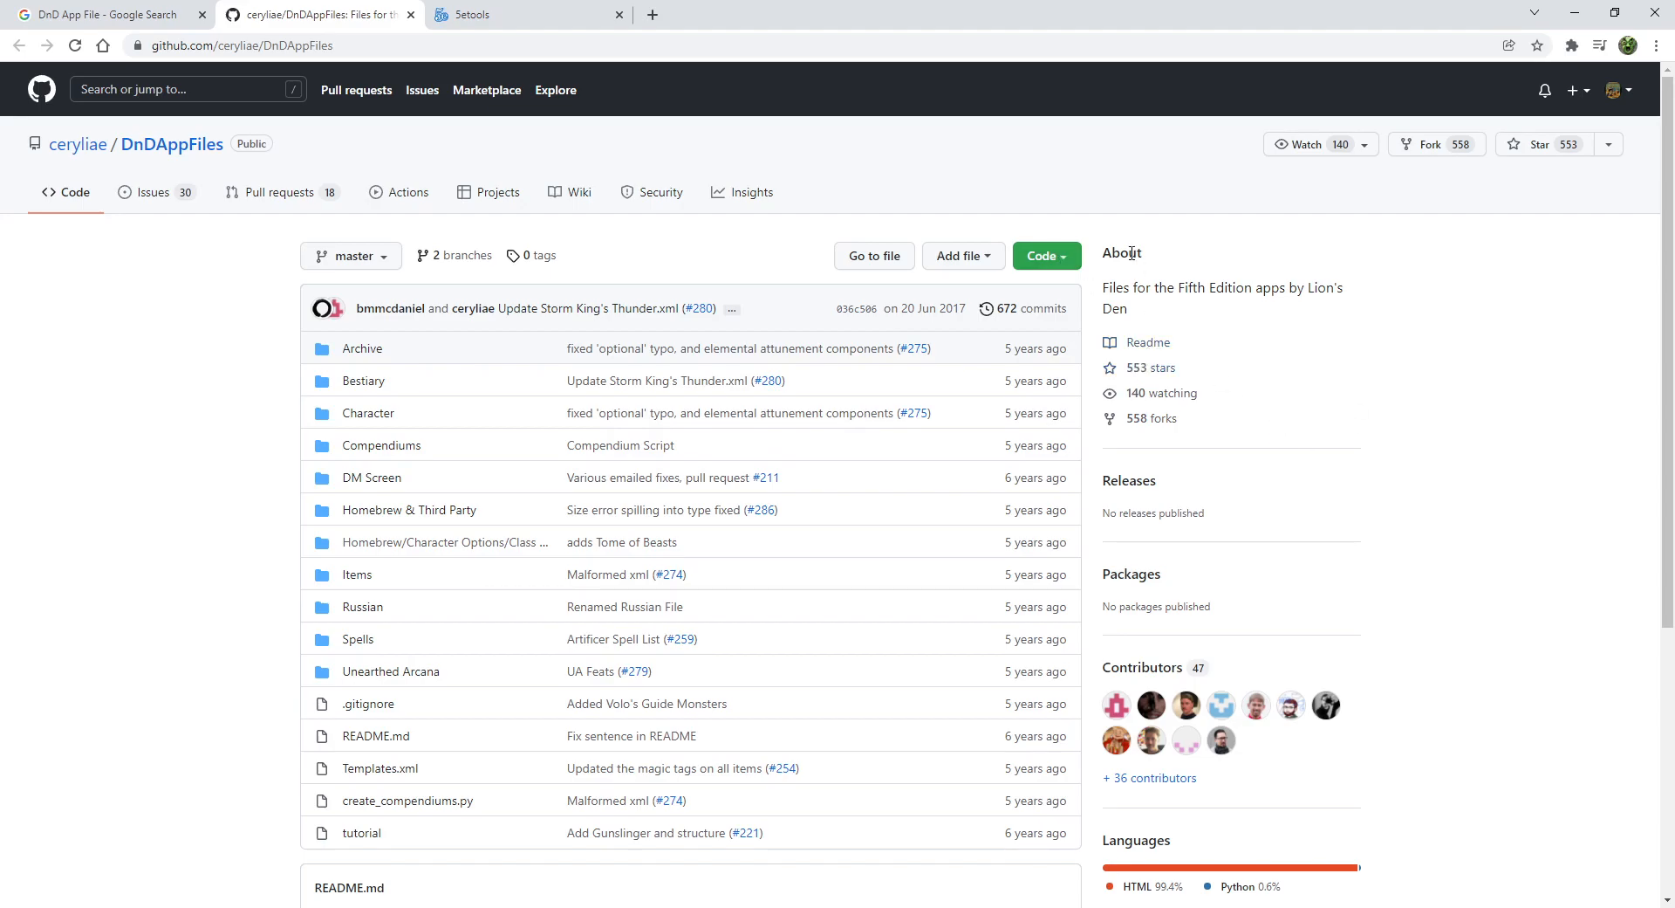
# - Check the repository's Code download options, open its Bestiary folder, then minimize Chrome
pyautogui.scroll(-1, 1274, 427)
pyautogui.scroll(1, 1274, 551)
pyautogui.click(1061, 257)
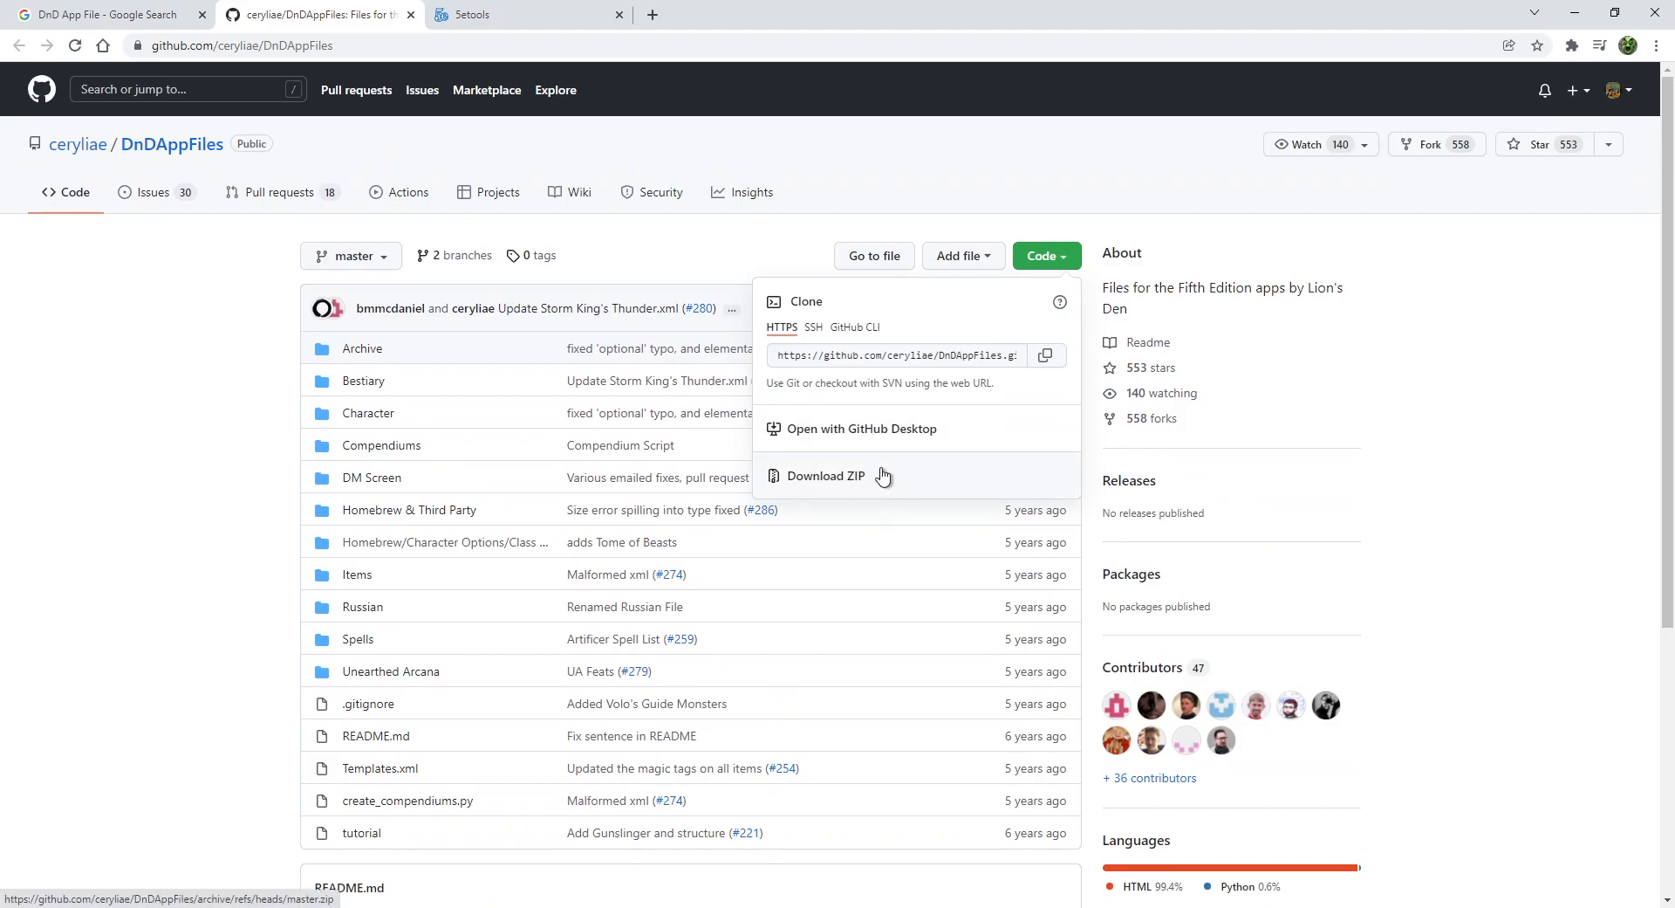
pyautogui.click(1459, 415)
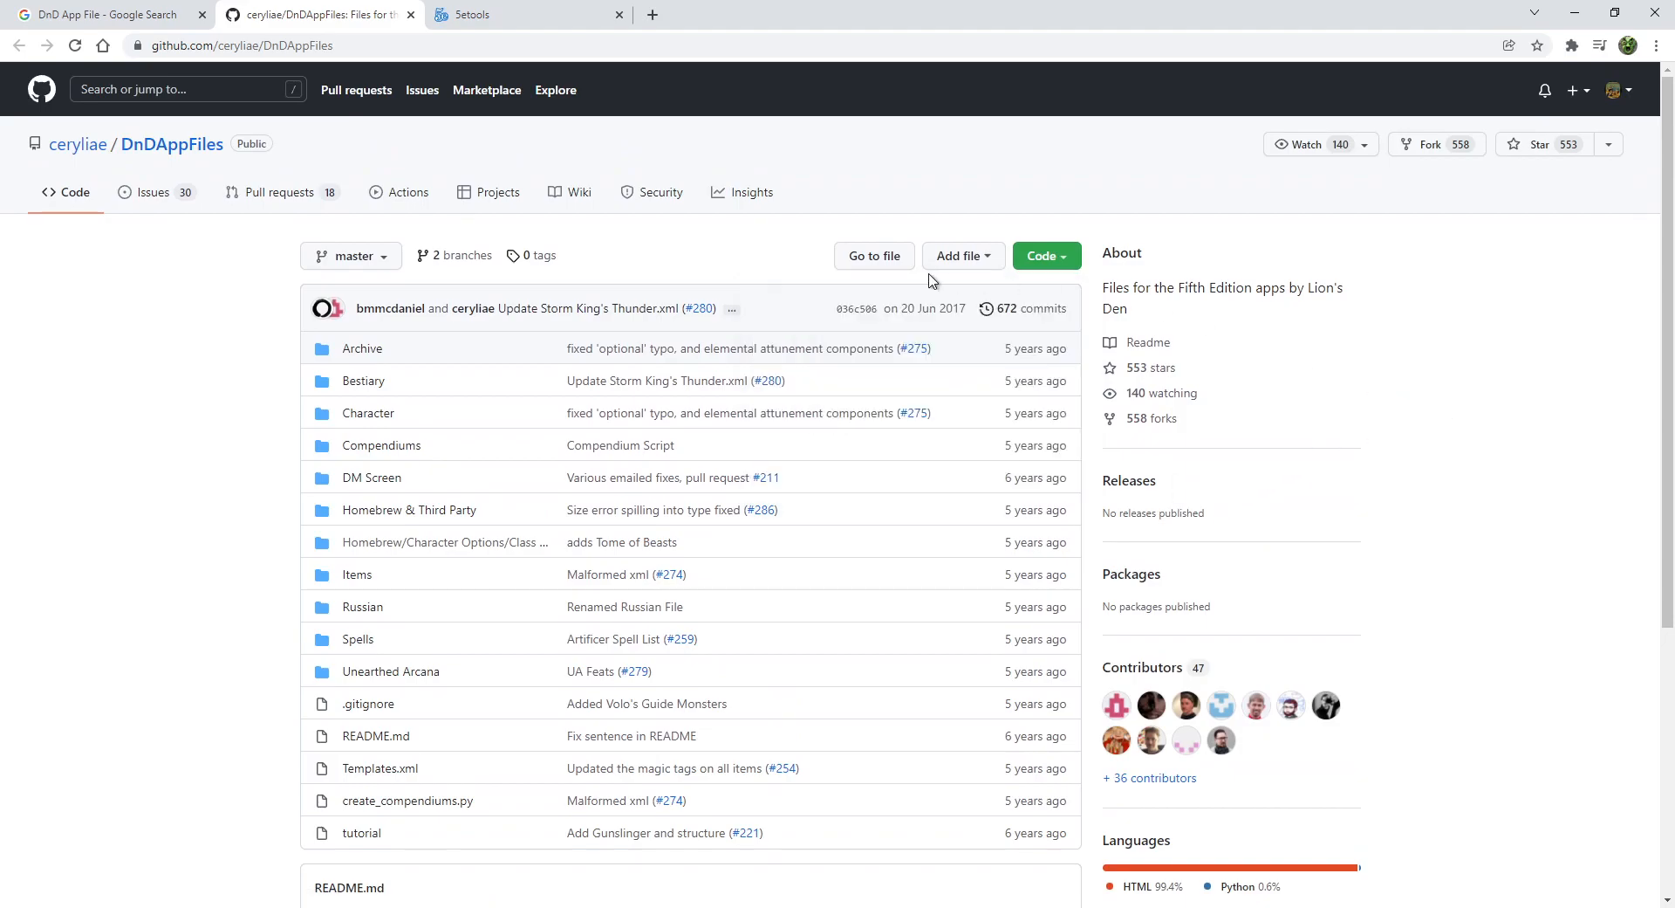
pyautogui.click(362, 382)
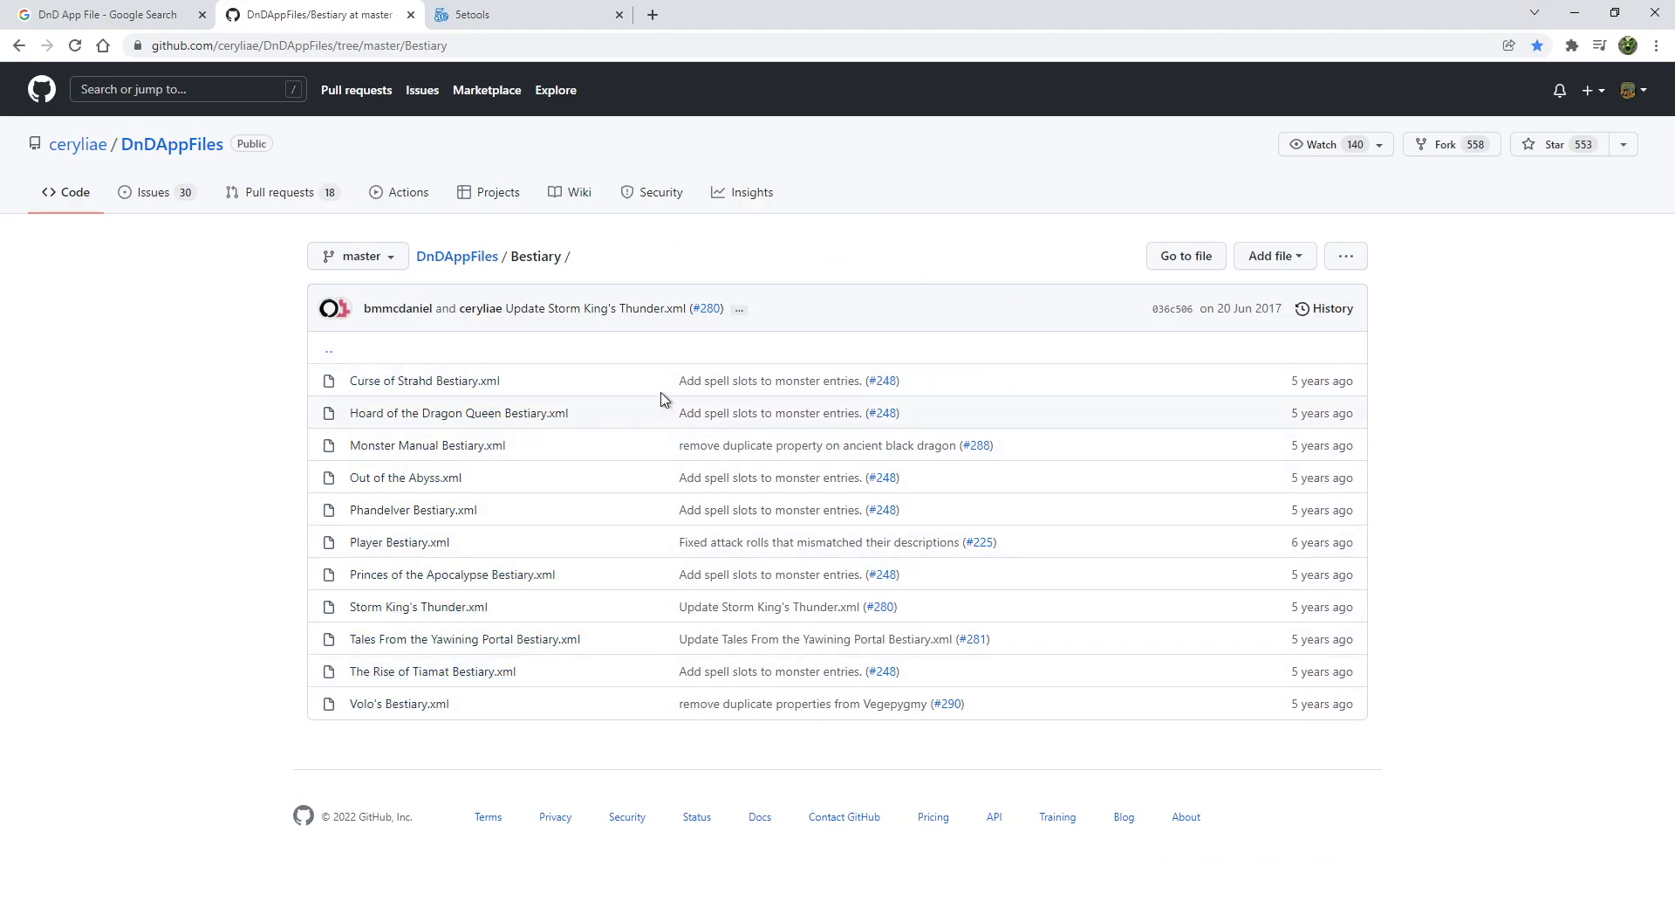
pyautogui.click(1575, 13)
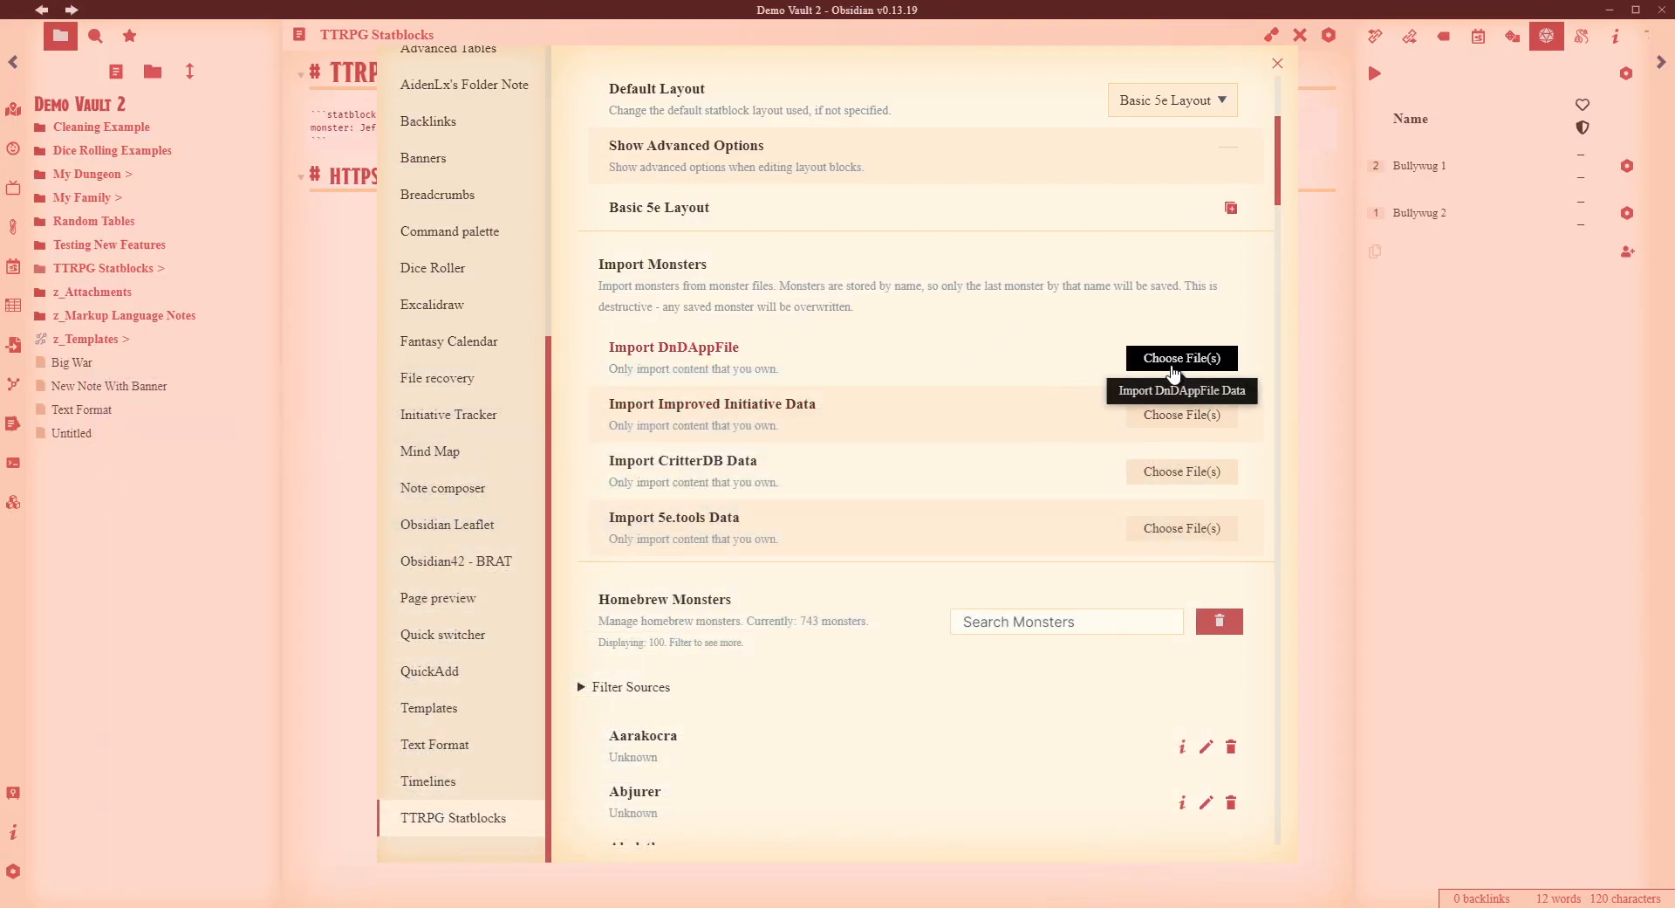
# - Cancel a DnDAppFile import, then view Air Elemental's stat block from the 743 homebrew monsters
pyautogui.click(1172, 363)
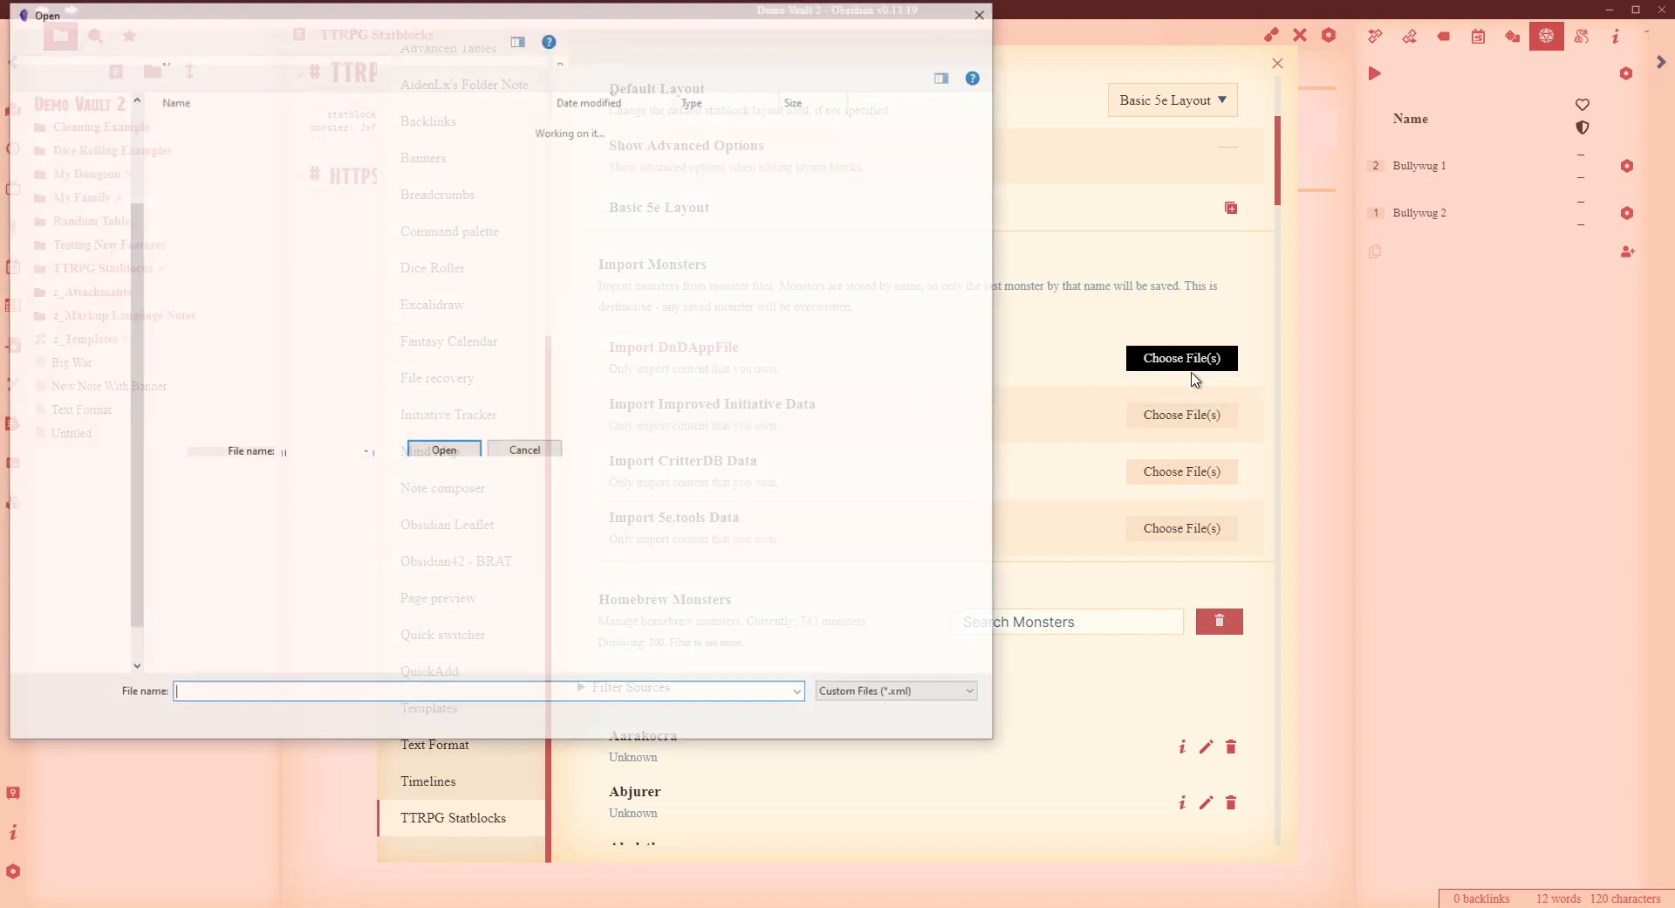
pyautogui.click(987, 12)
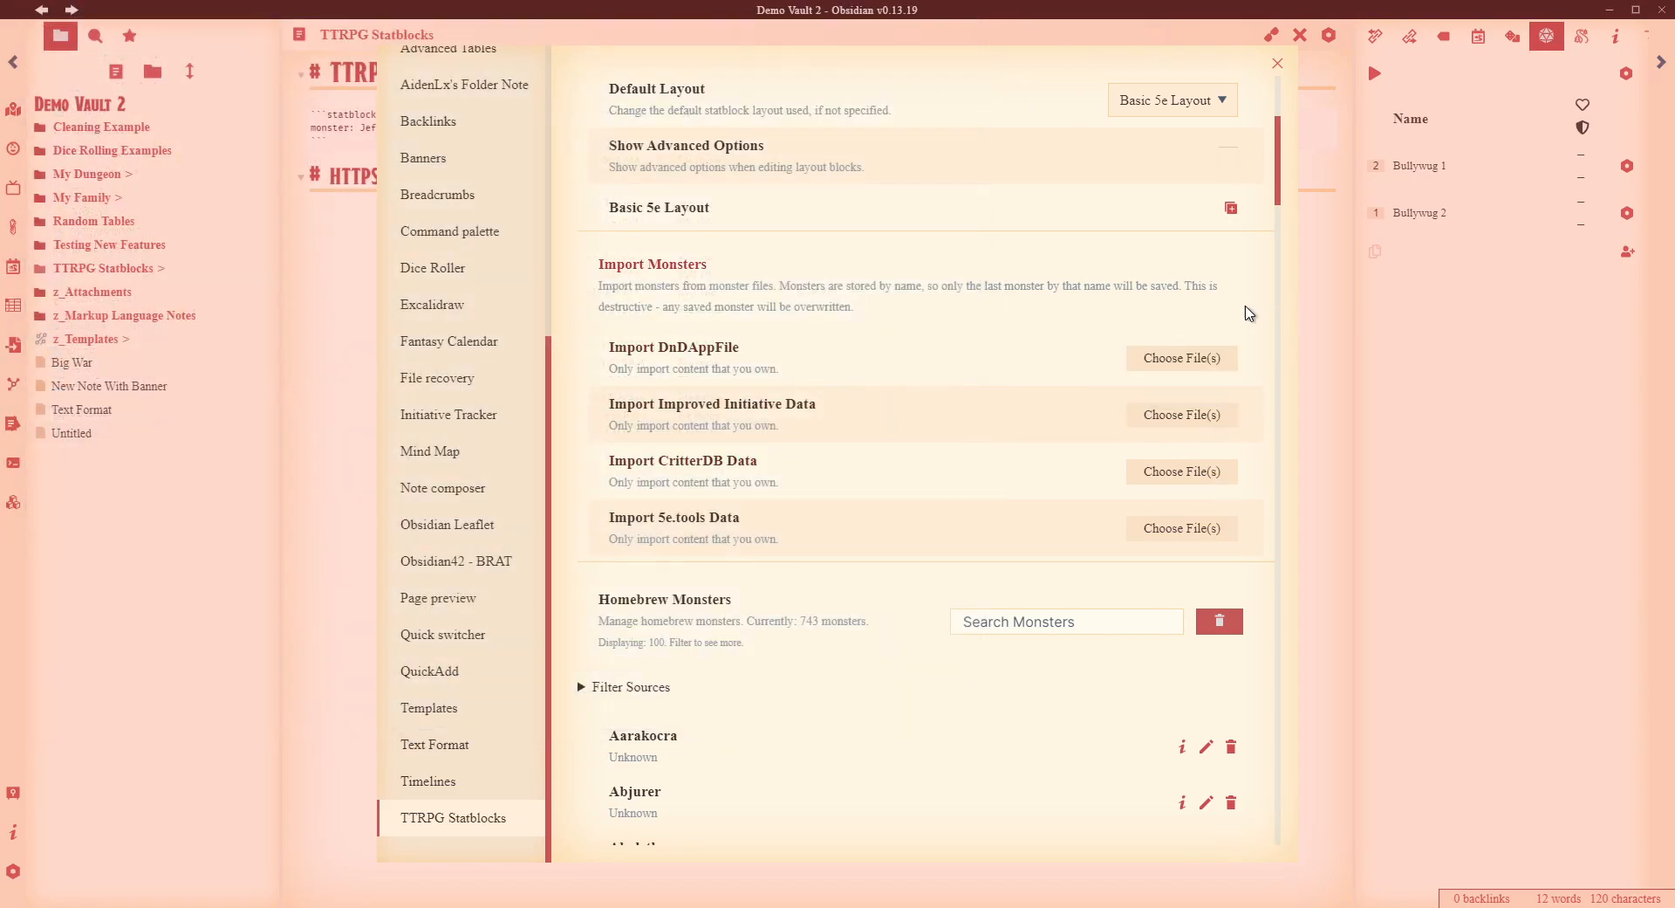
pyautogui.scroll(-6, 1191, 445)
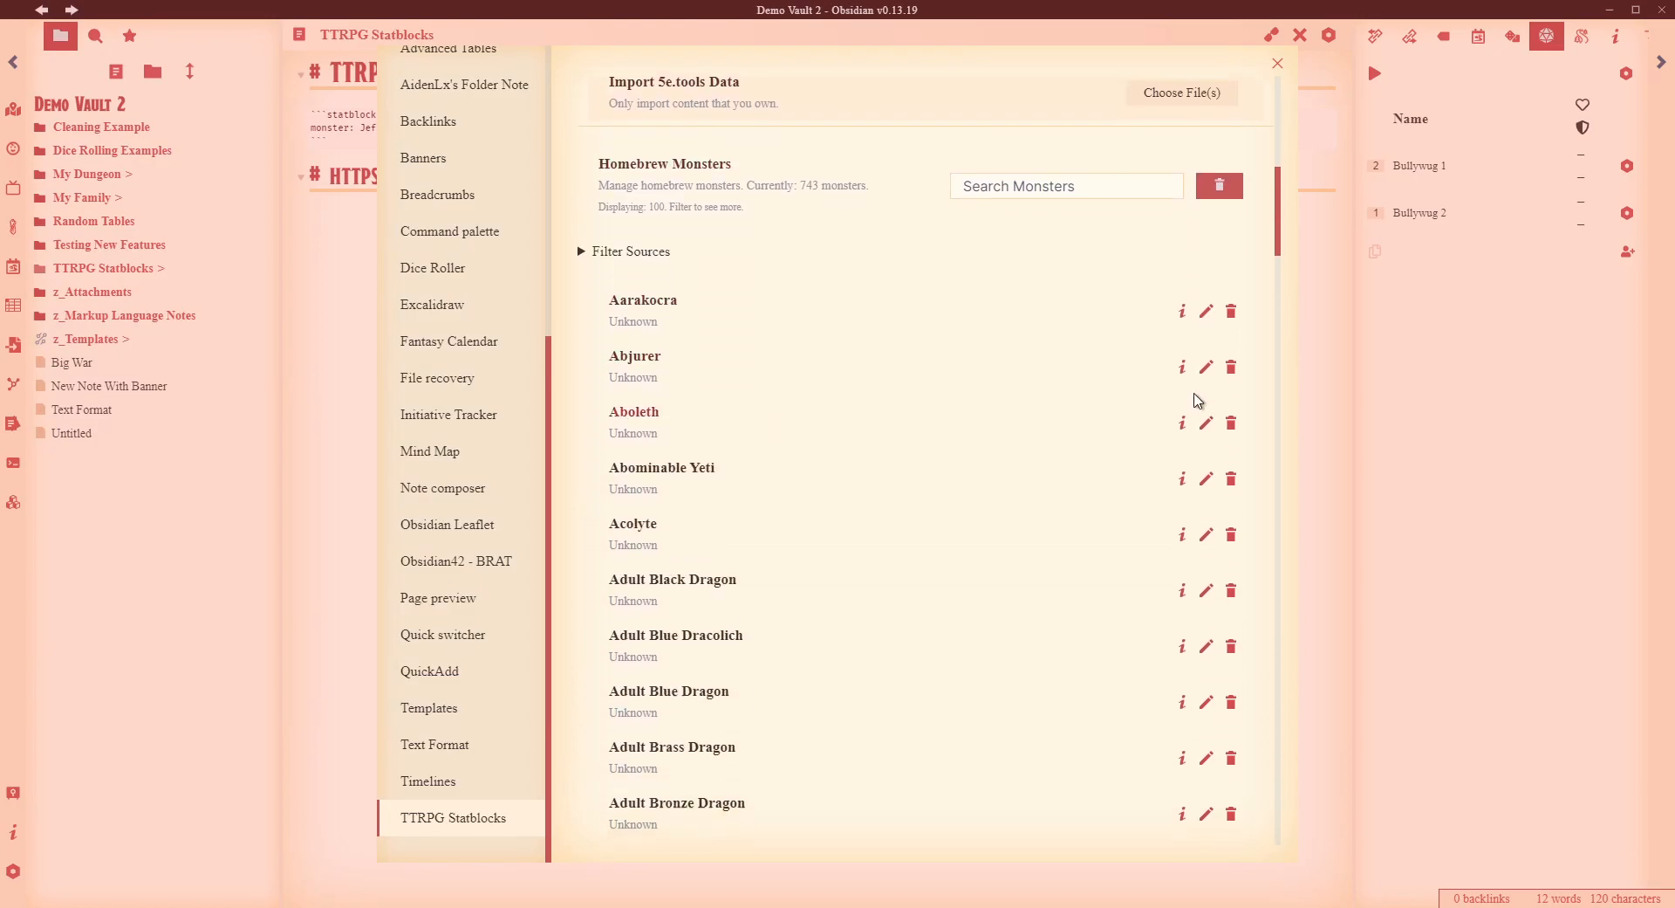
pyautogui.scroll(-2, 710, 286)
pyautogui.scroll(-4, 719, 286)
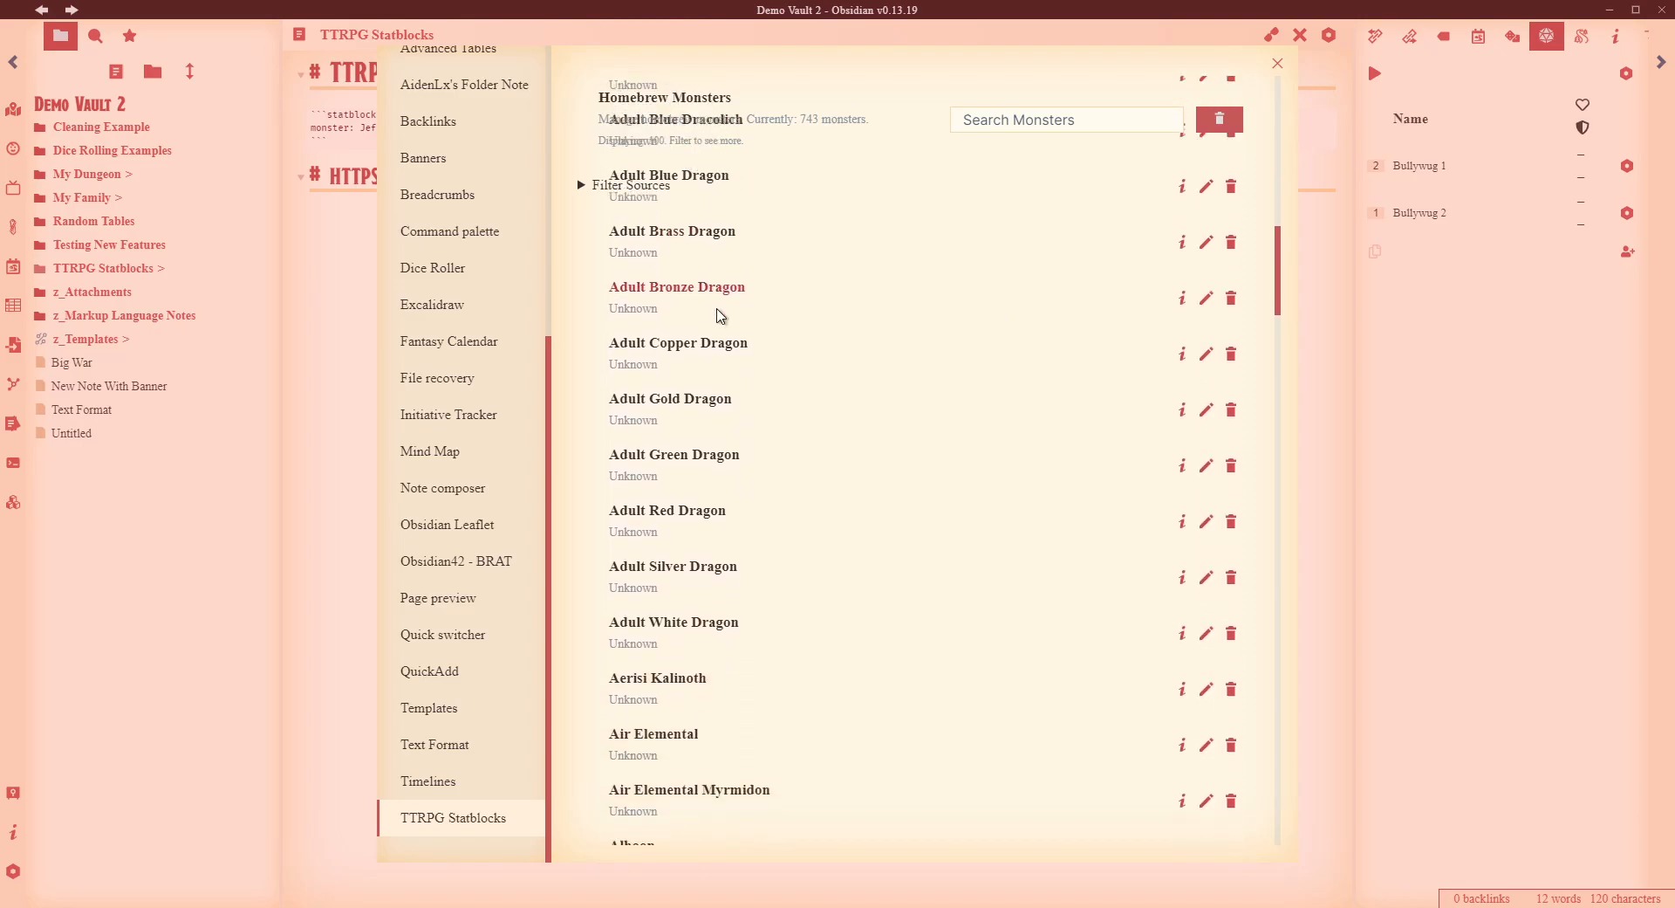
pyautogui.scroll(-4, 702, 317)
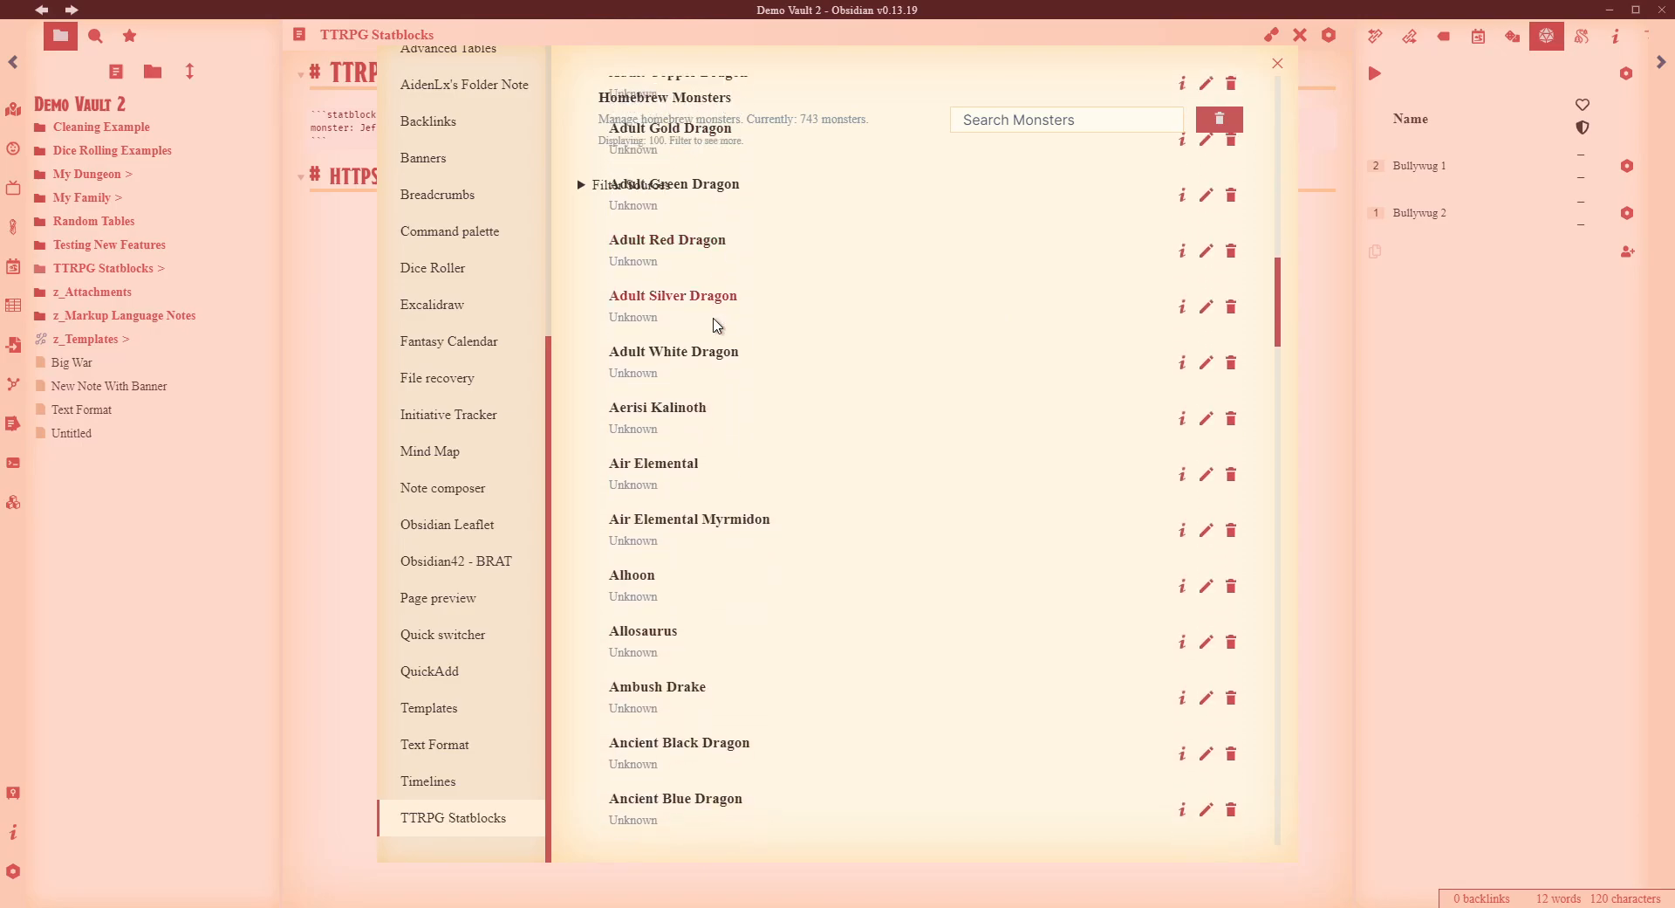
pyautogui.scroll(-7, 720, 319)
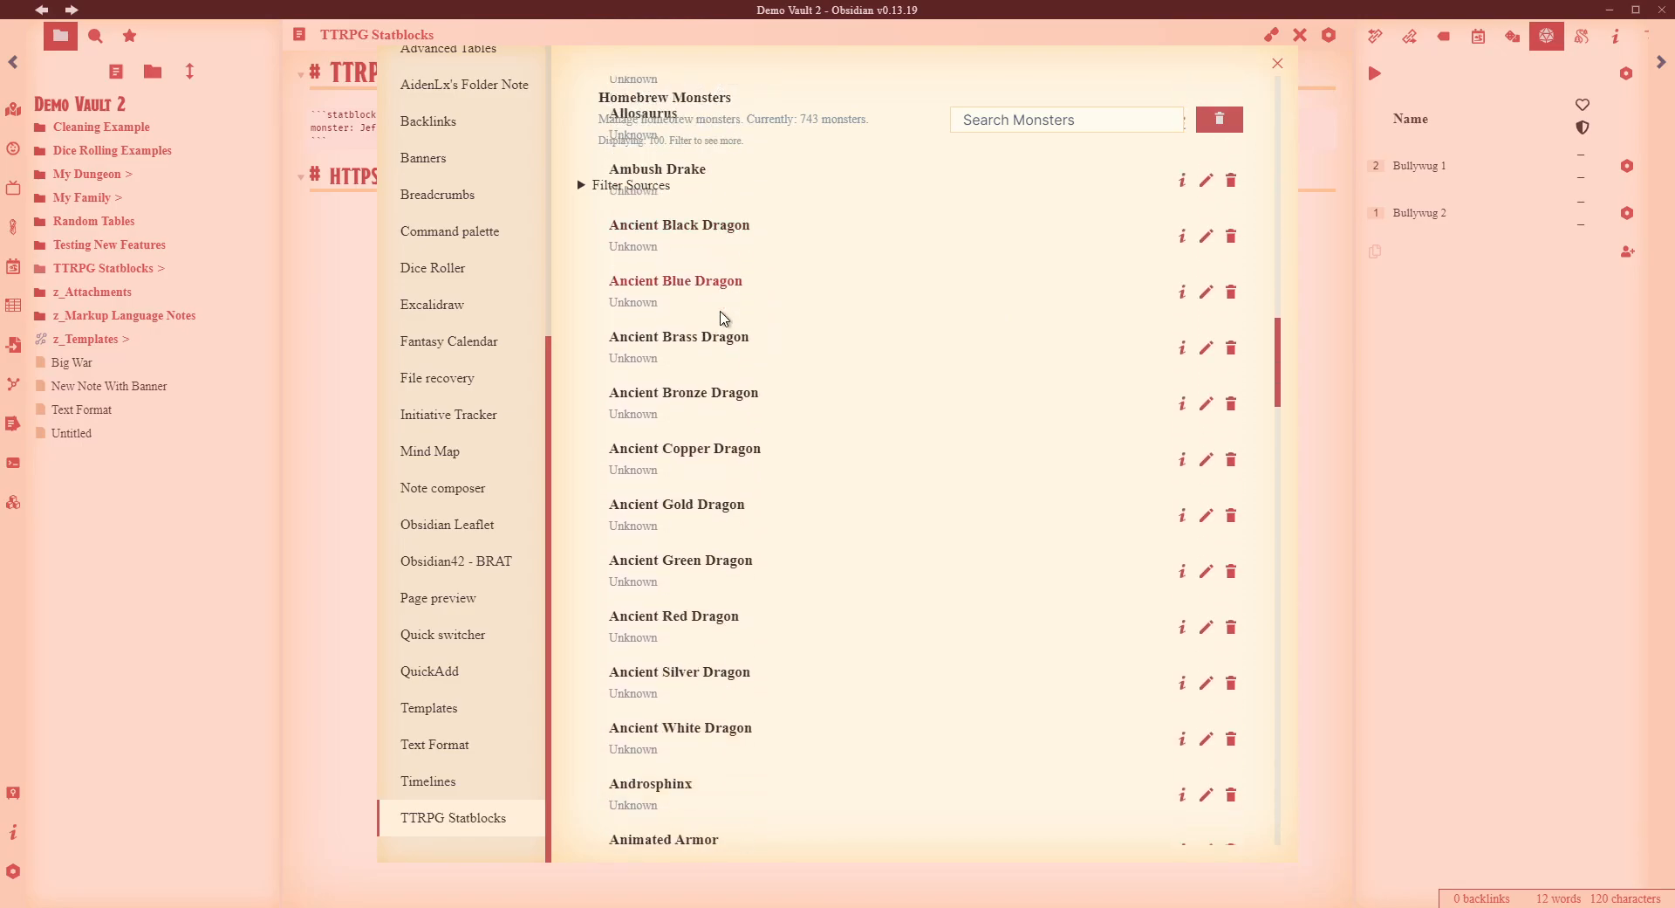
pyautogui.scroll(4, 969, 426)
pyautogui.scroll(3, 1018, 427)
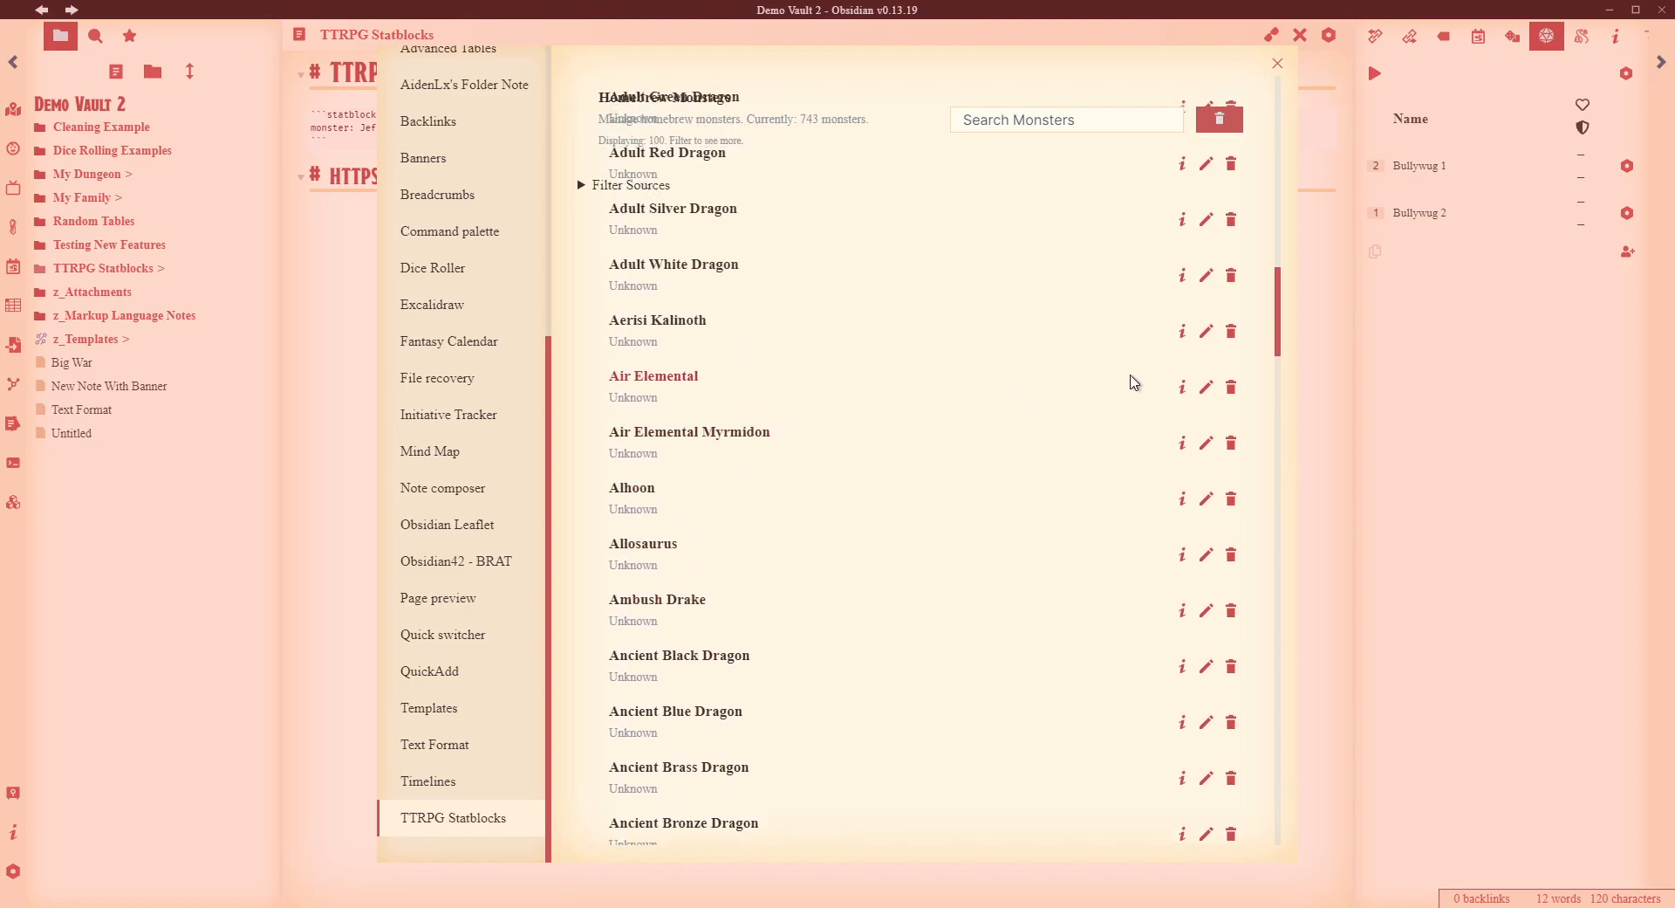
pyautogui.click(1181, 385)
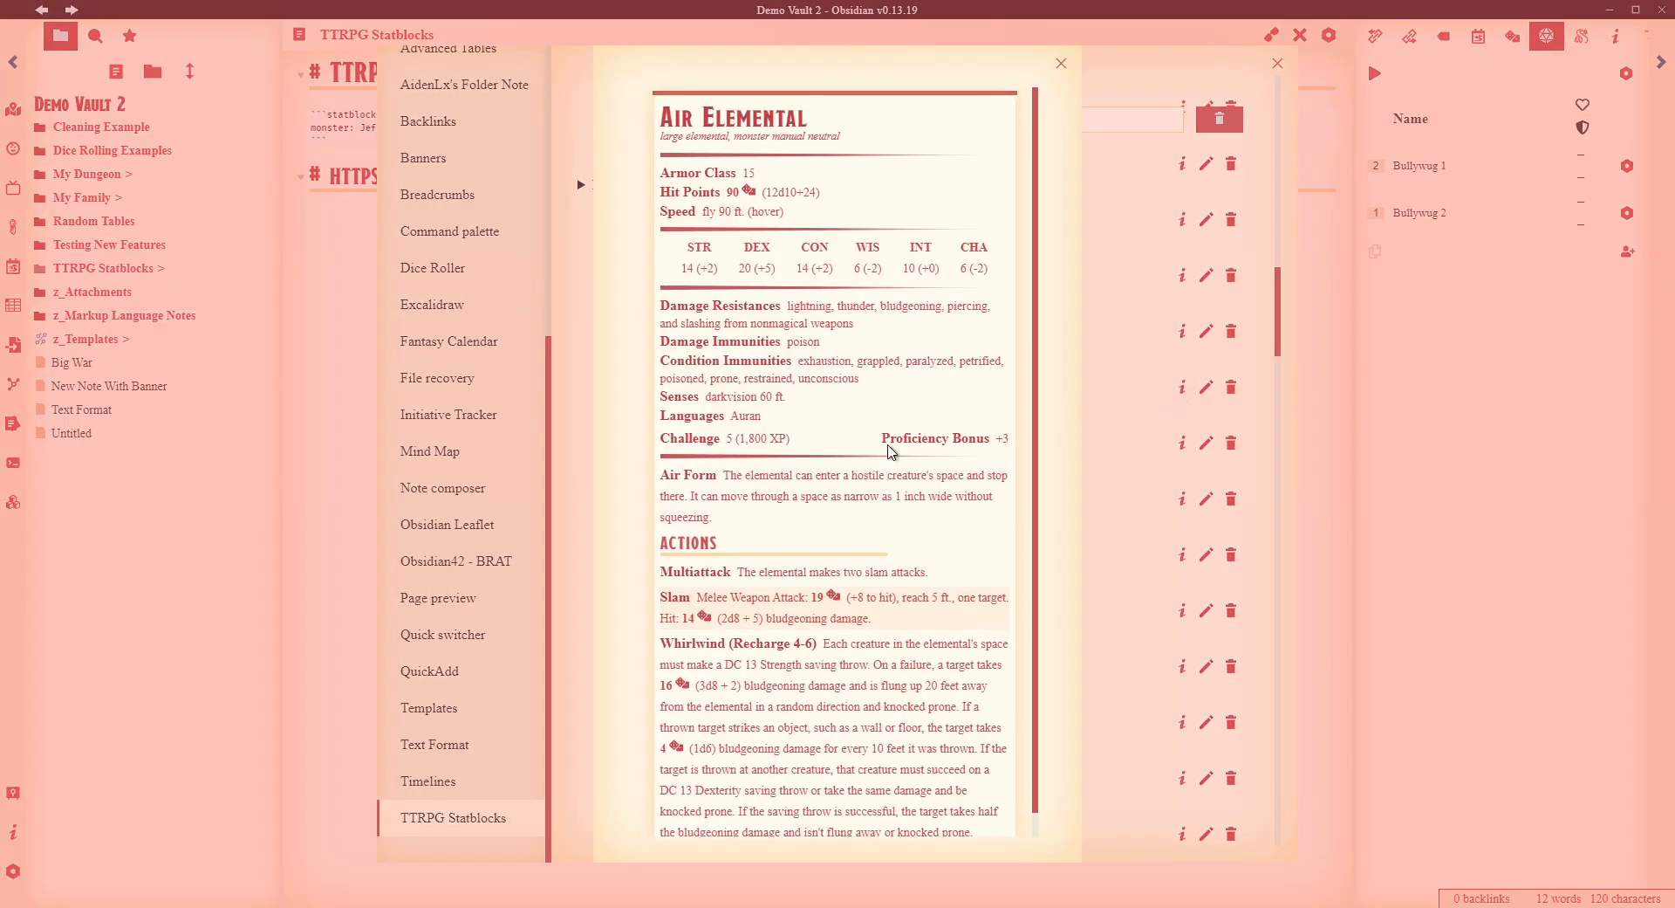
# - Close Air Elemental and review Aerisi Kalinoth's editable JSON (neutral evil elf, AC 13, 66 hp)
pyautogui.click(1100, 319)
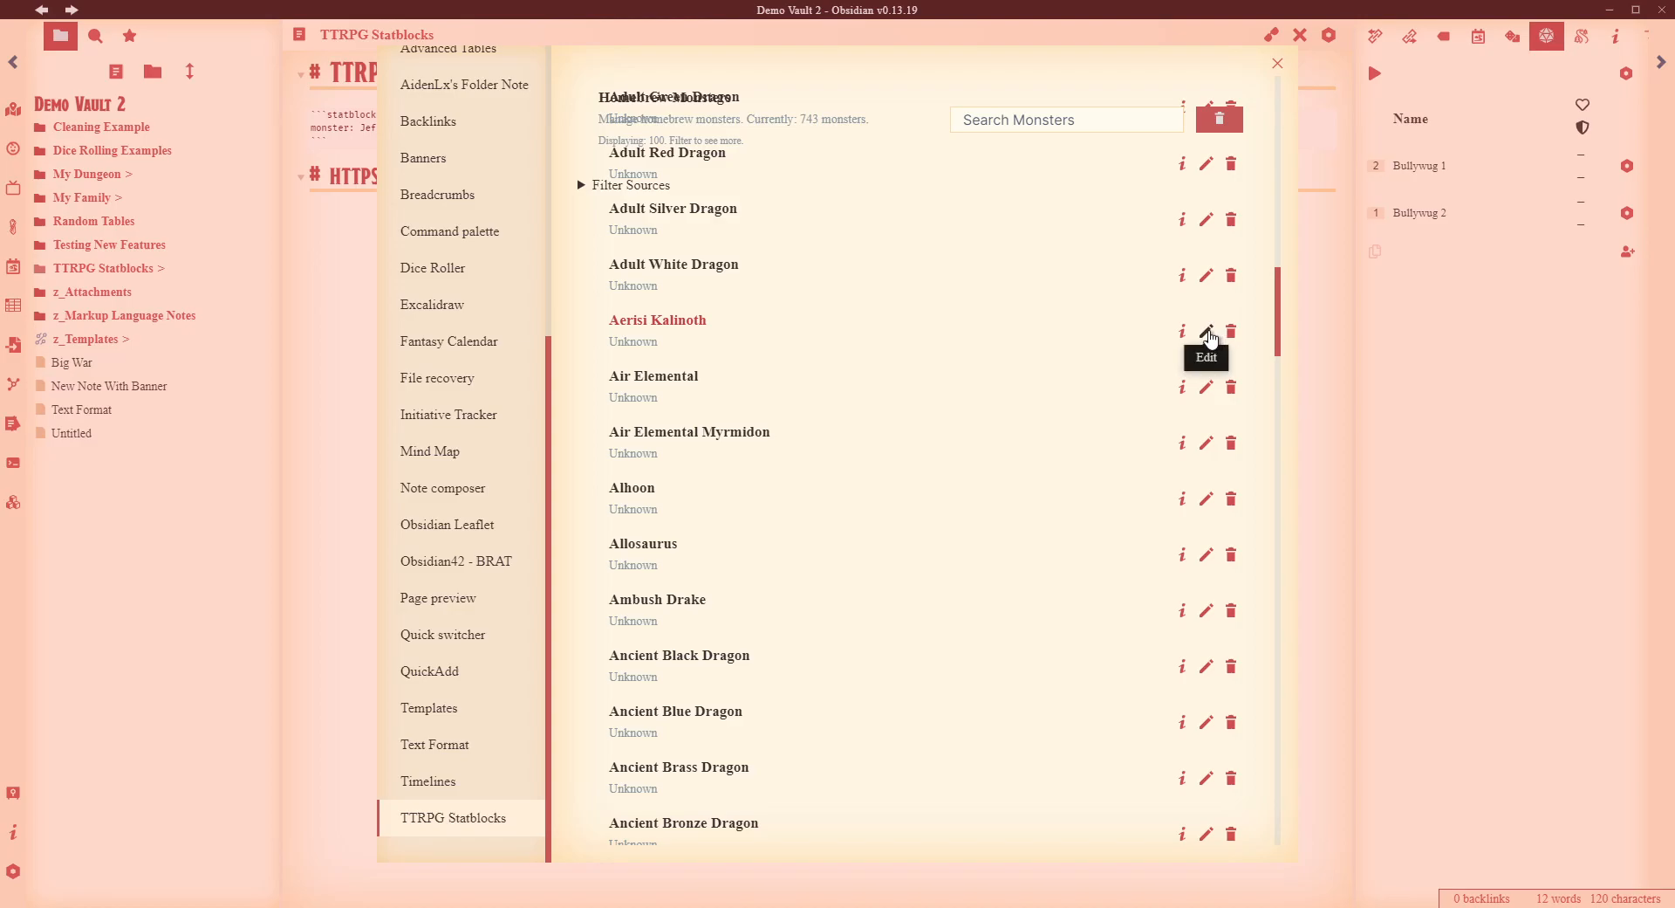
pyautogui.click(1206, 331)
pyautogui.scroll(-15, 1045, 457)
pyautogui.moveTo(1047, 530); pyautogui.dragTo(990, 271)
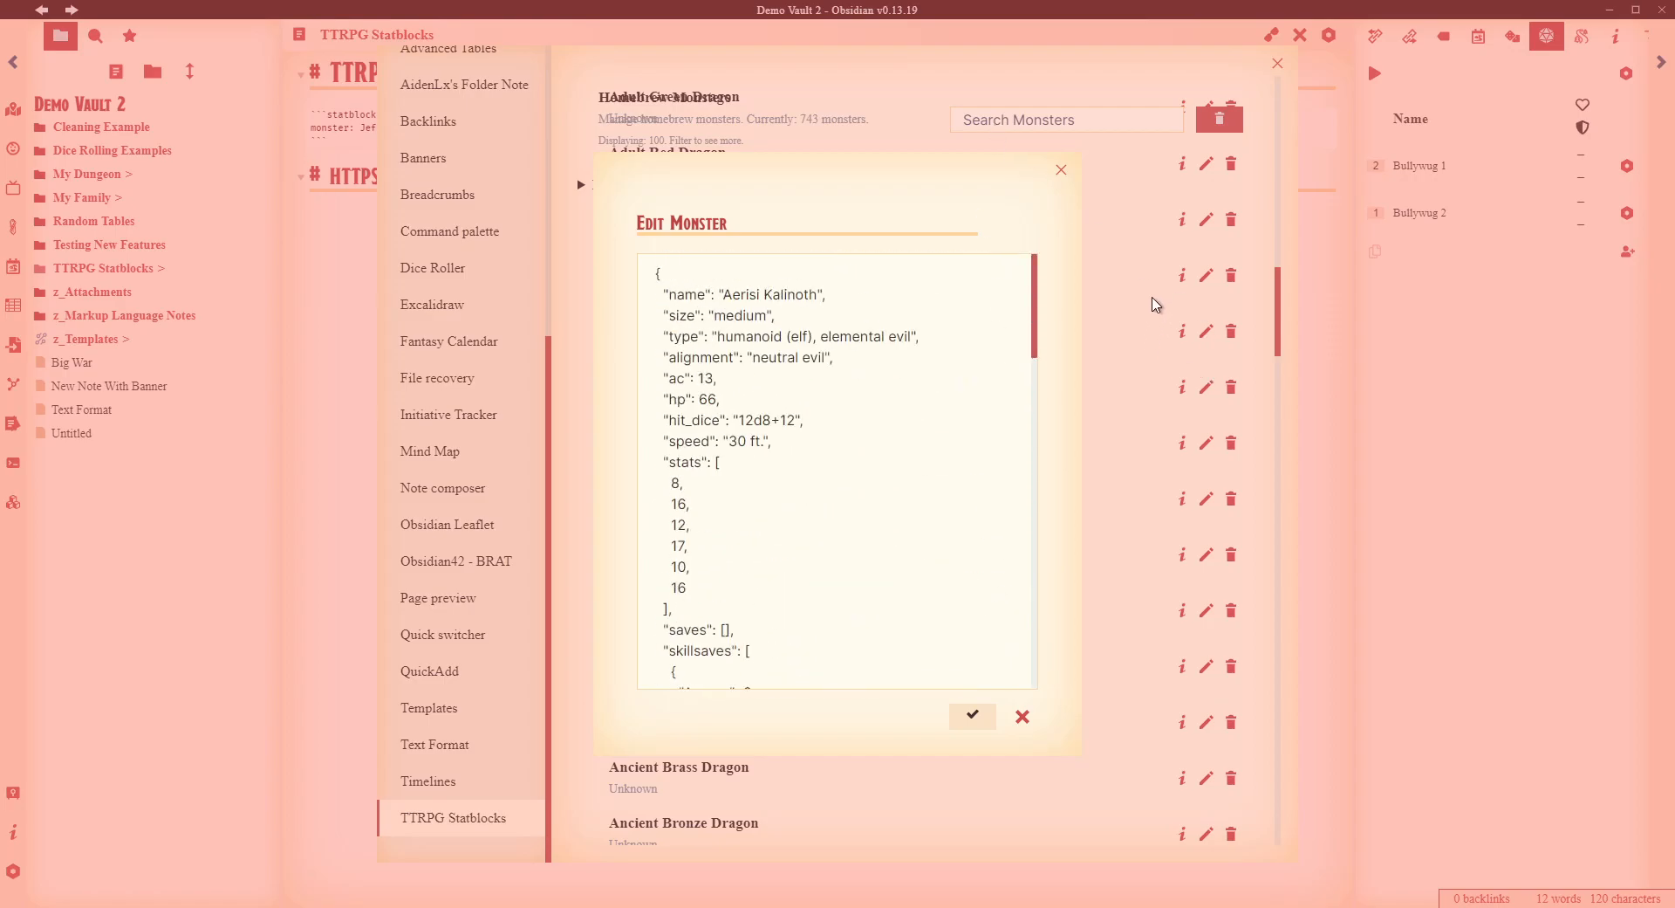
# - Exit Aerisi Kalinoth's editor unsaved and return to the Import Monsters settings section
pyautogui.press('Escape')
pyautogui.scroll(12, 1039, 258)
pyautogui.scroll(-5, 1028, 254)
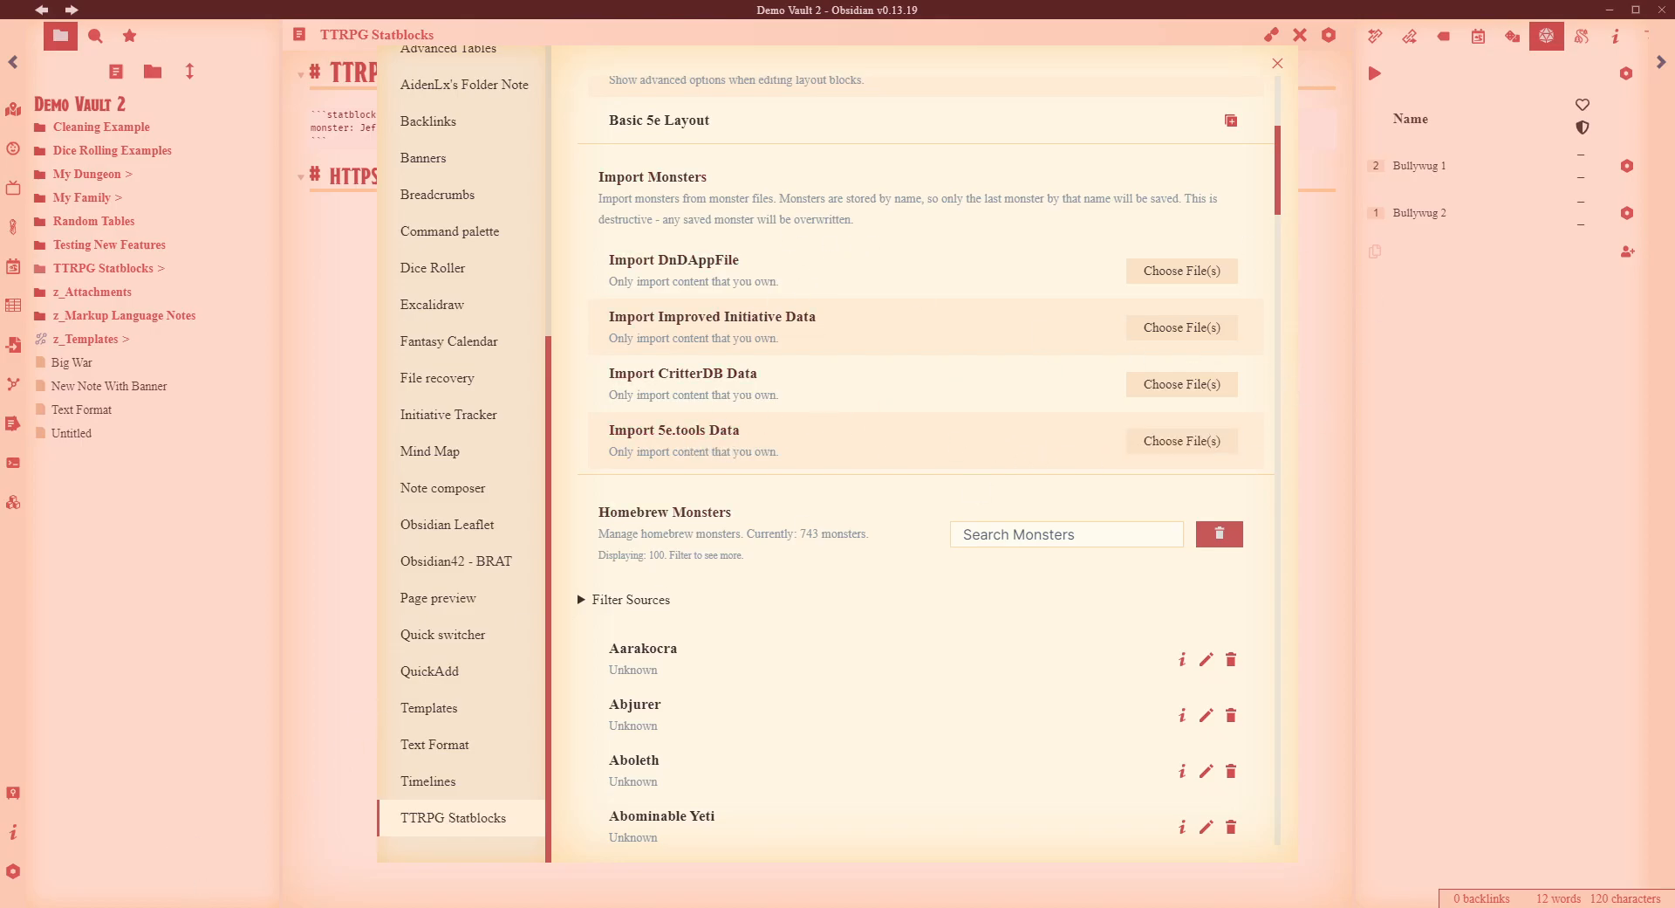
# - Return Chrome to the 5e.tools home page and choose Utilities > Homebrew Manager
pyautogui.moveTo(271, 906)
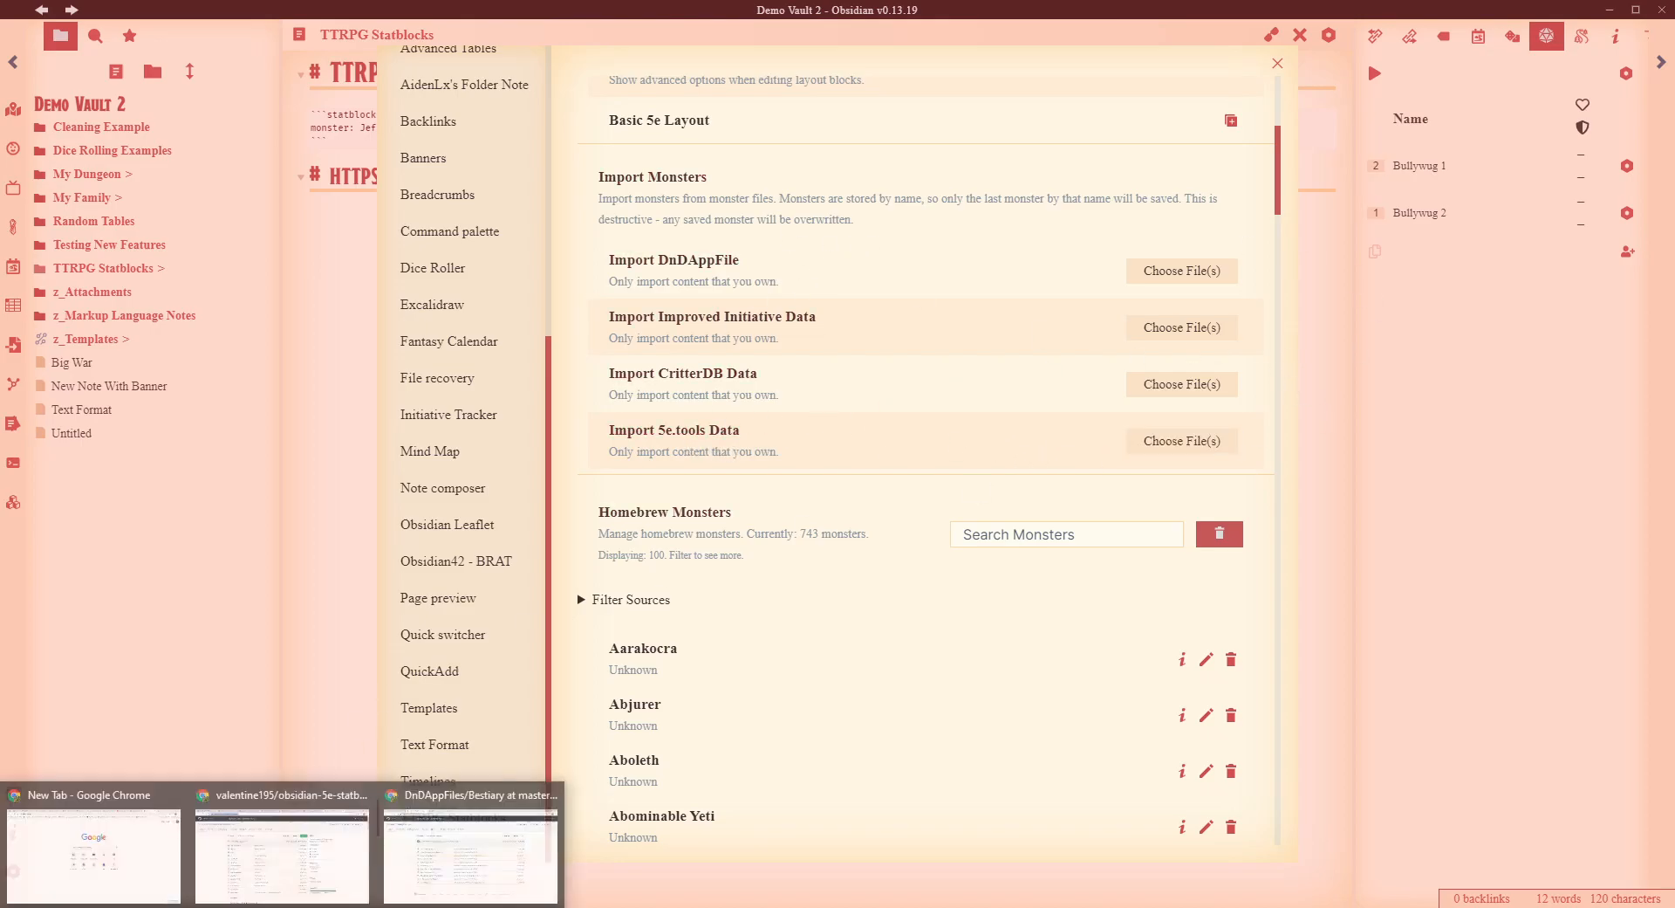
pyautogui.click(517, 852)
pyautogui.click(501, 15)
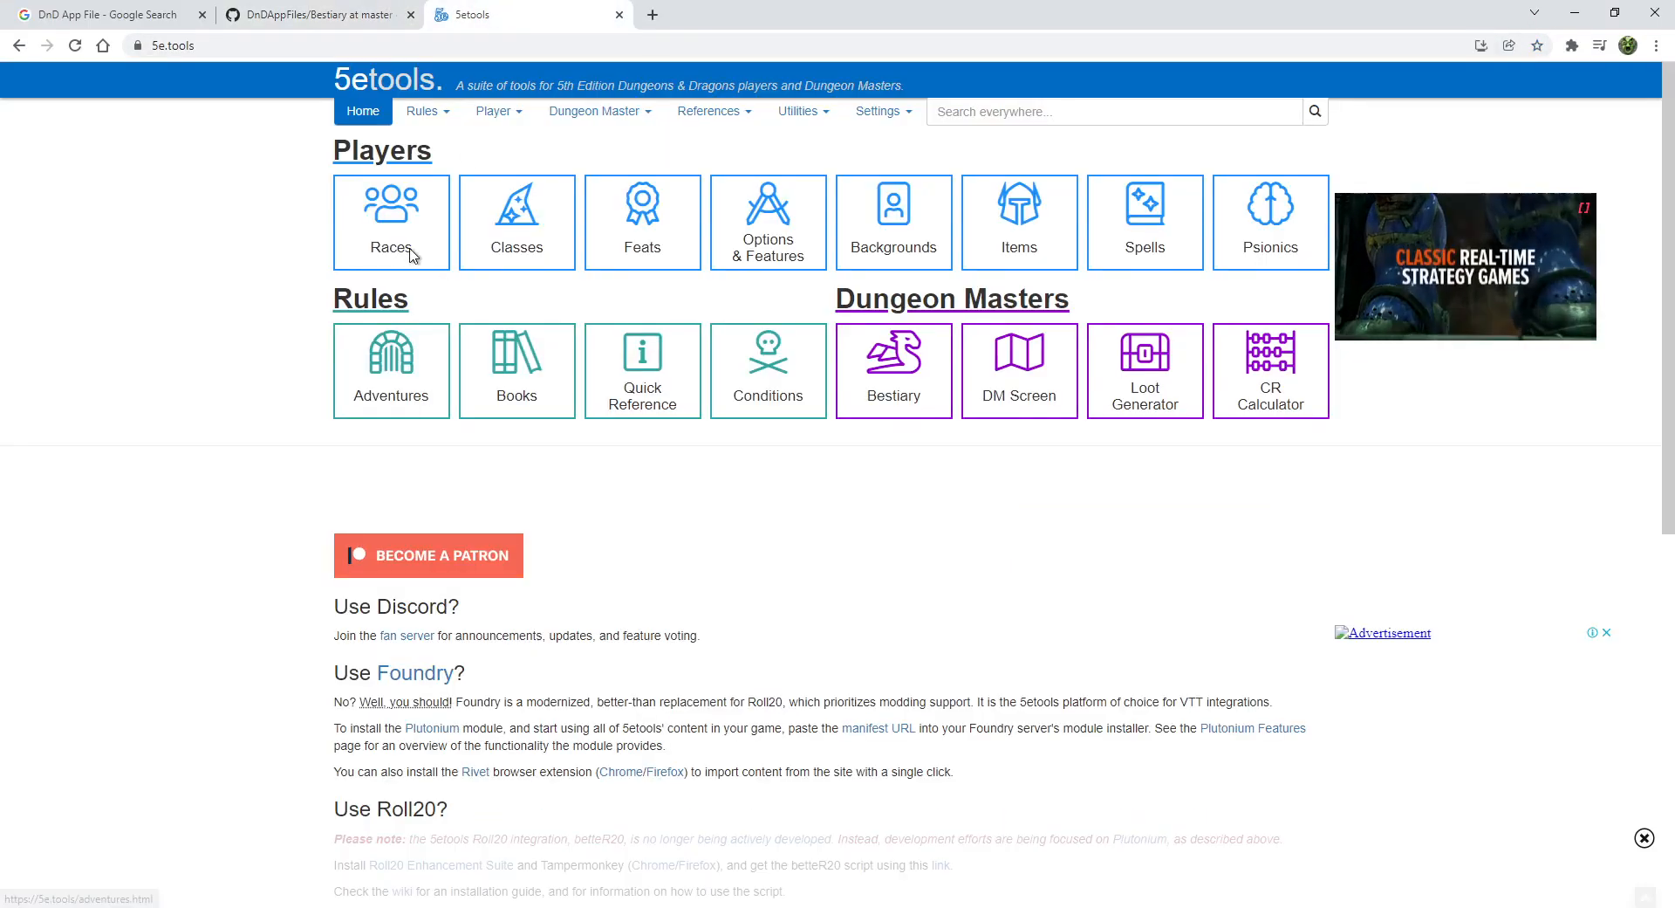
pyautogui.hotkey('ctrl', 'l')
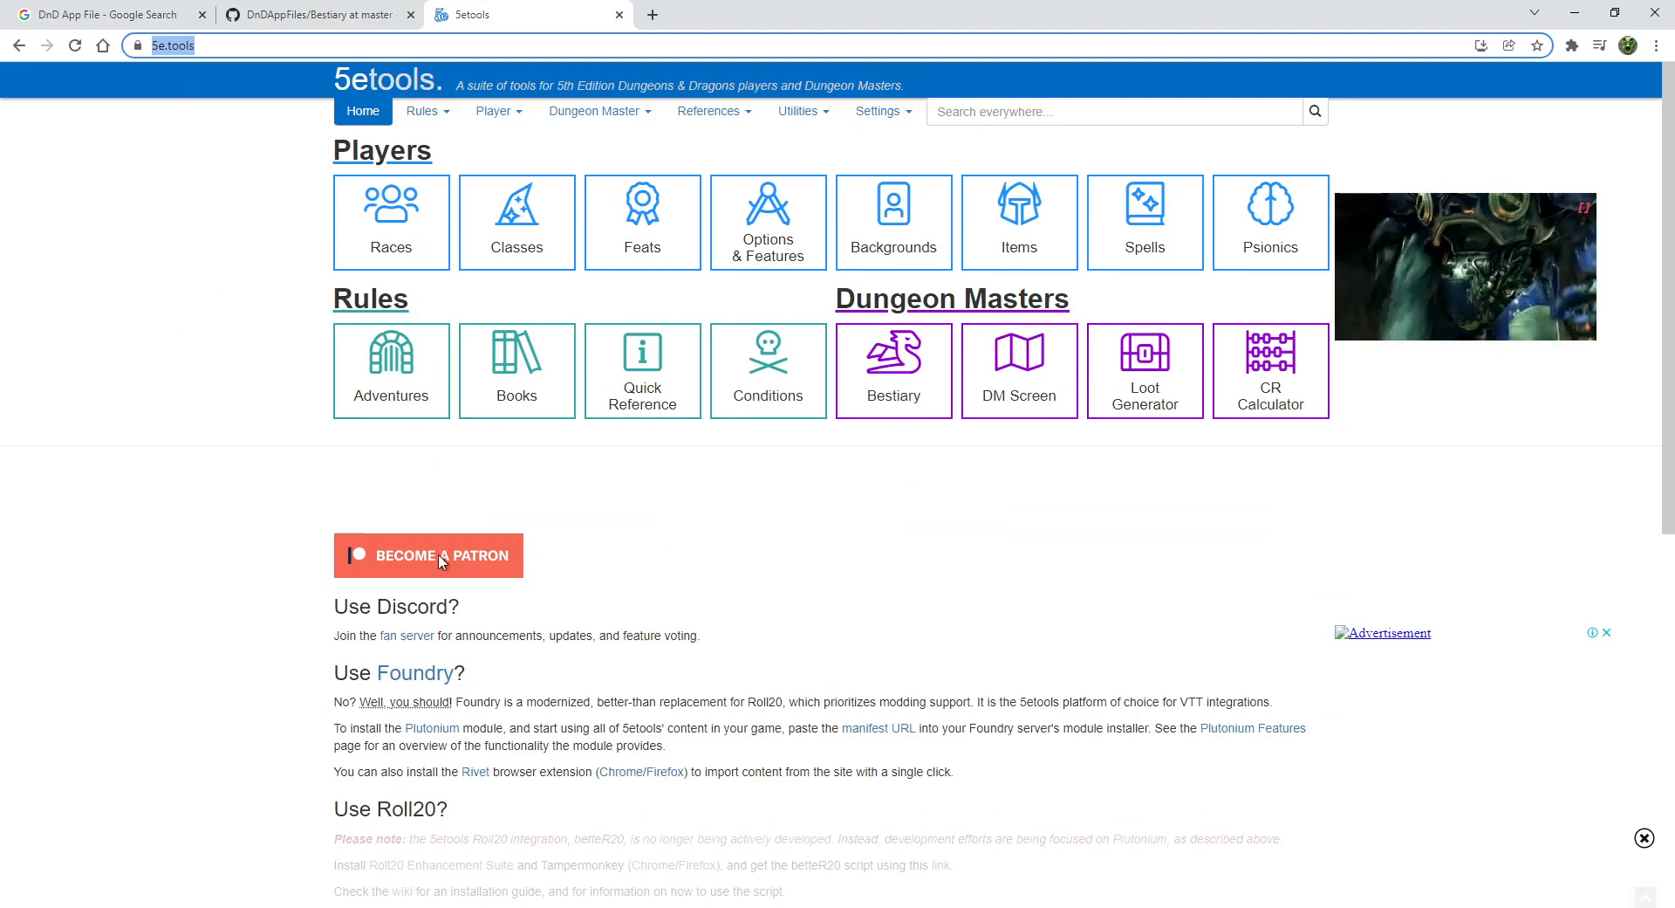
pyautogui.click(960, 564)
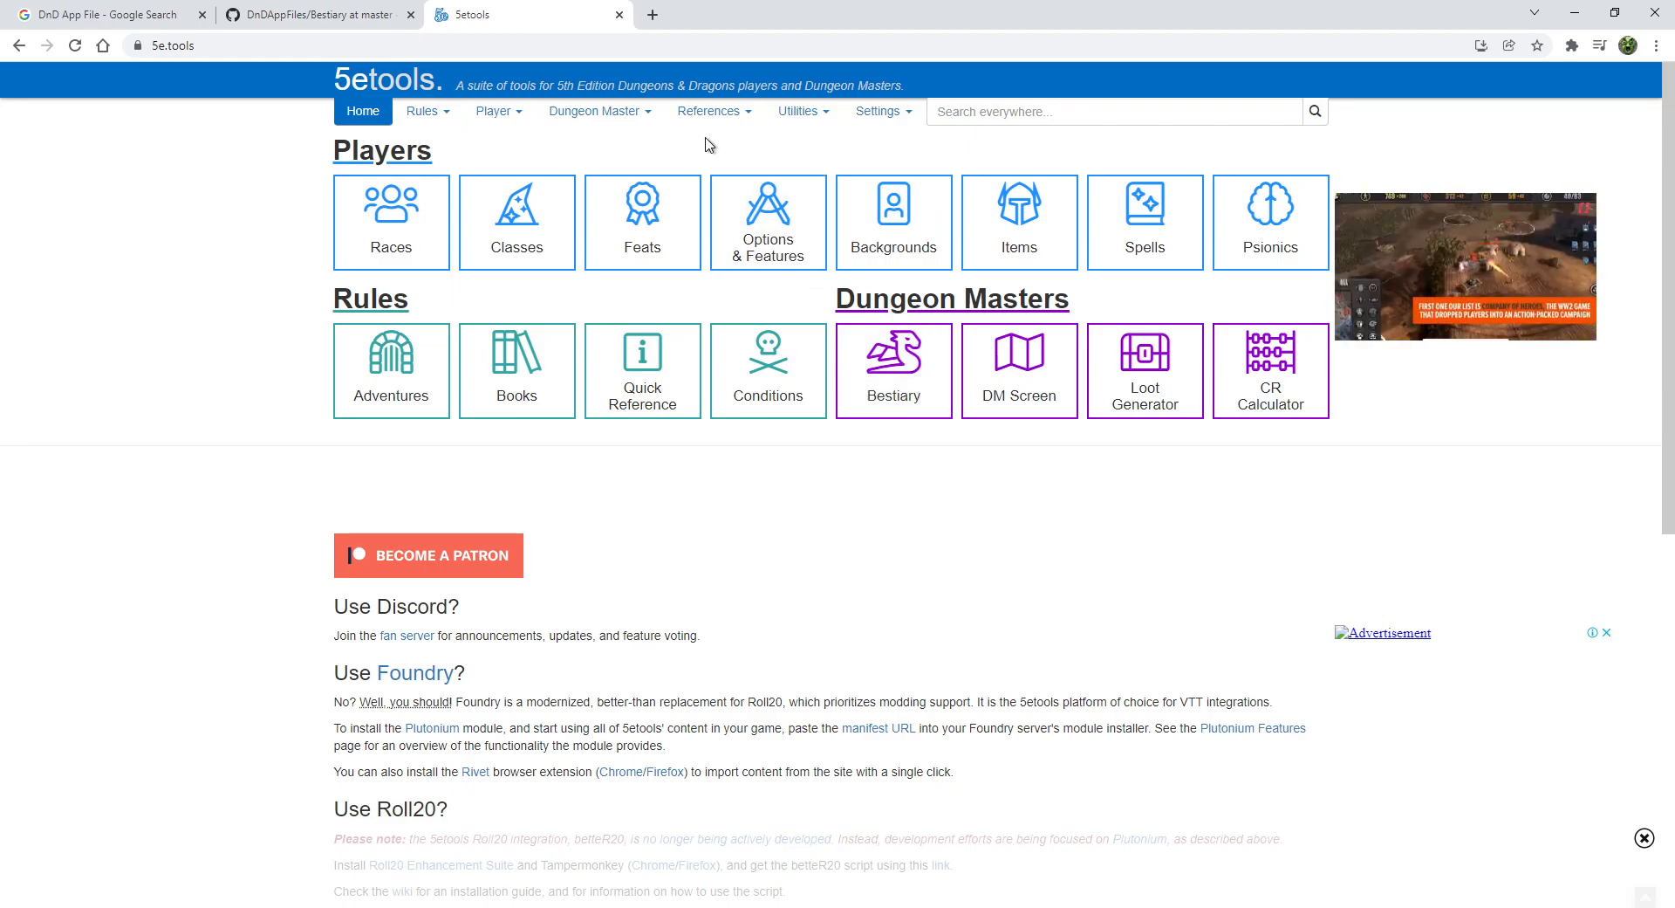
pyautogui.click(801, 123)
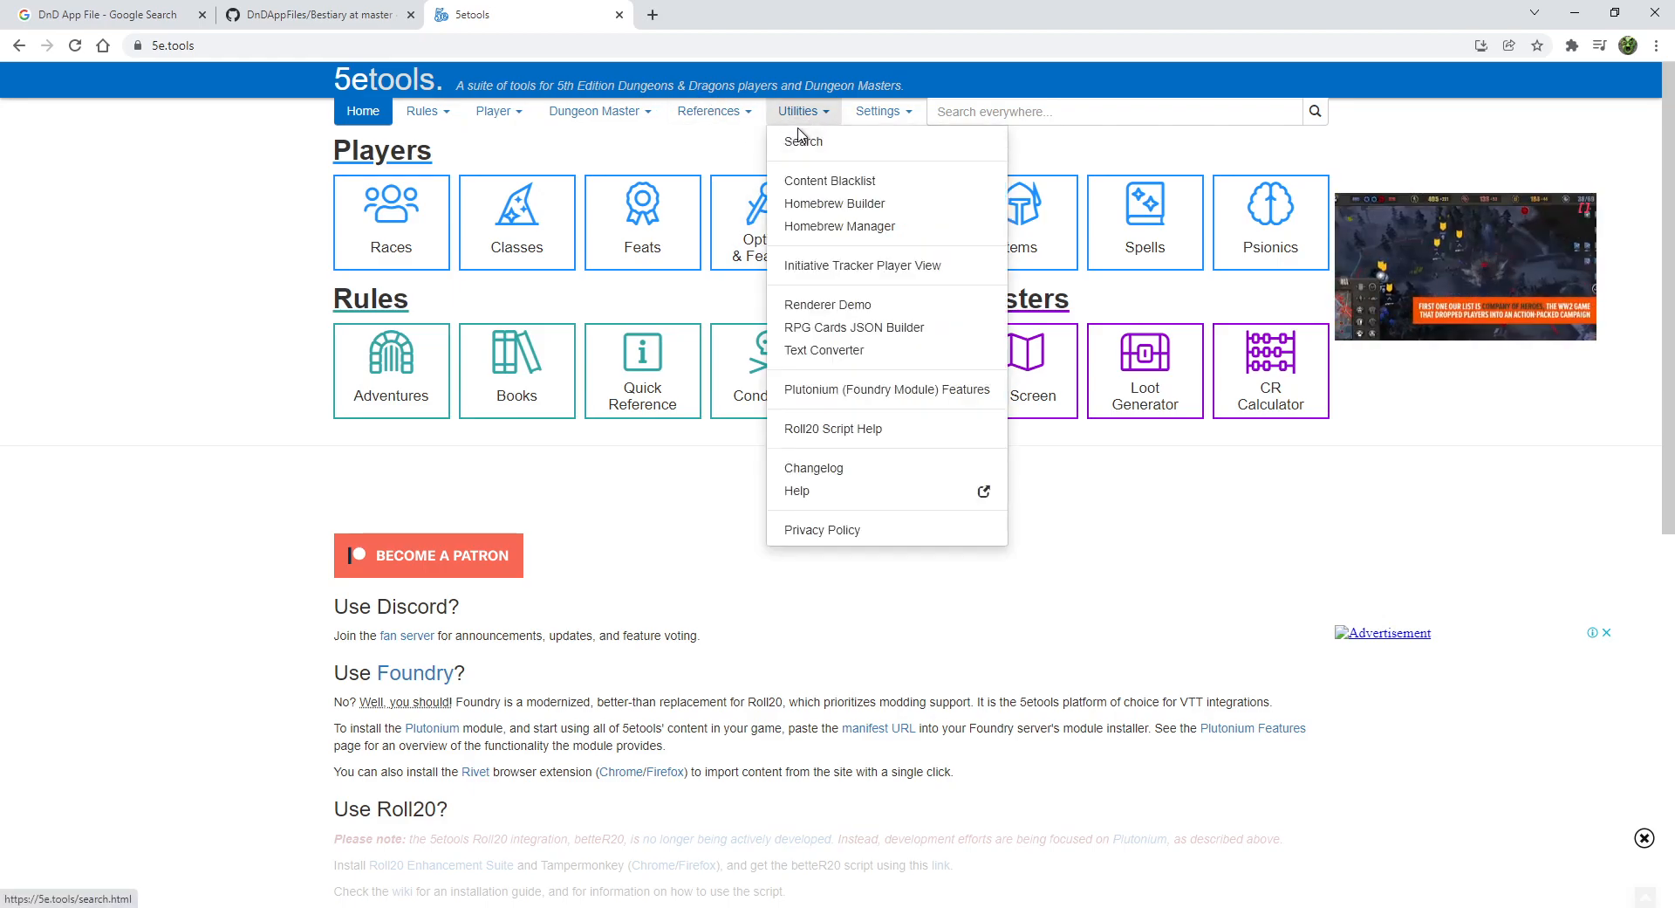
pyautogui.click(846, 234)
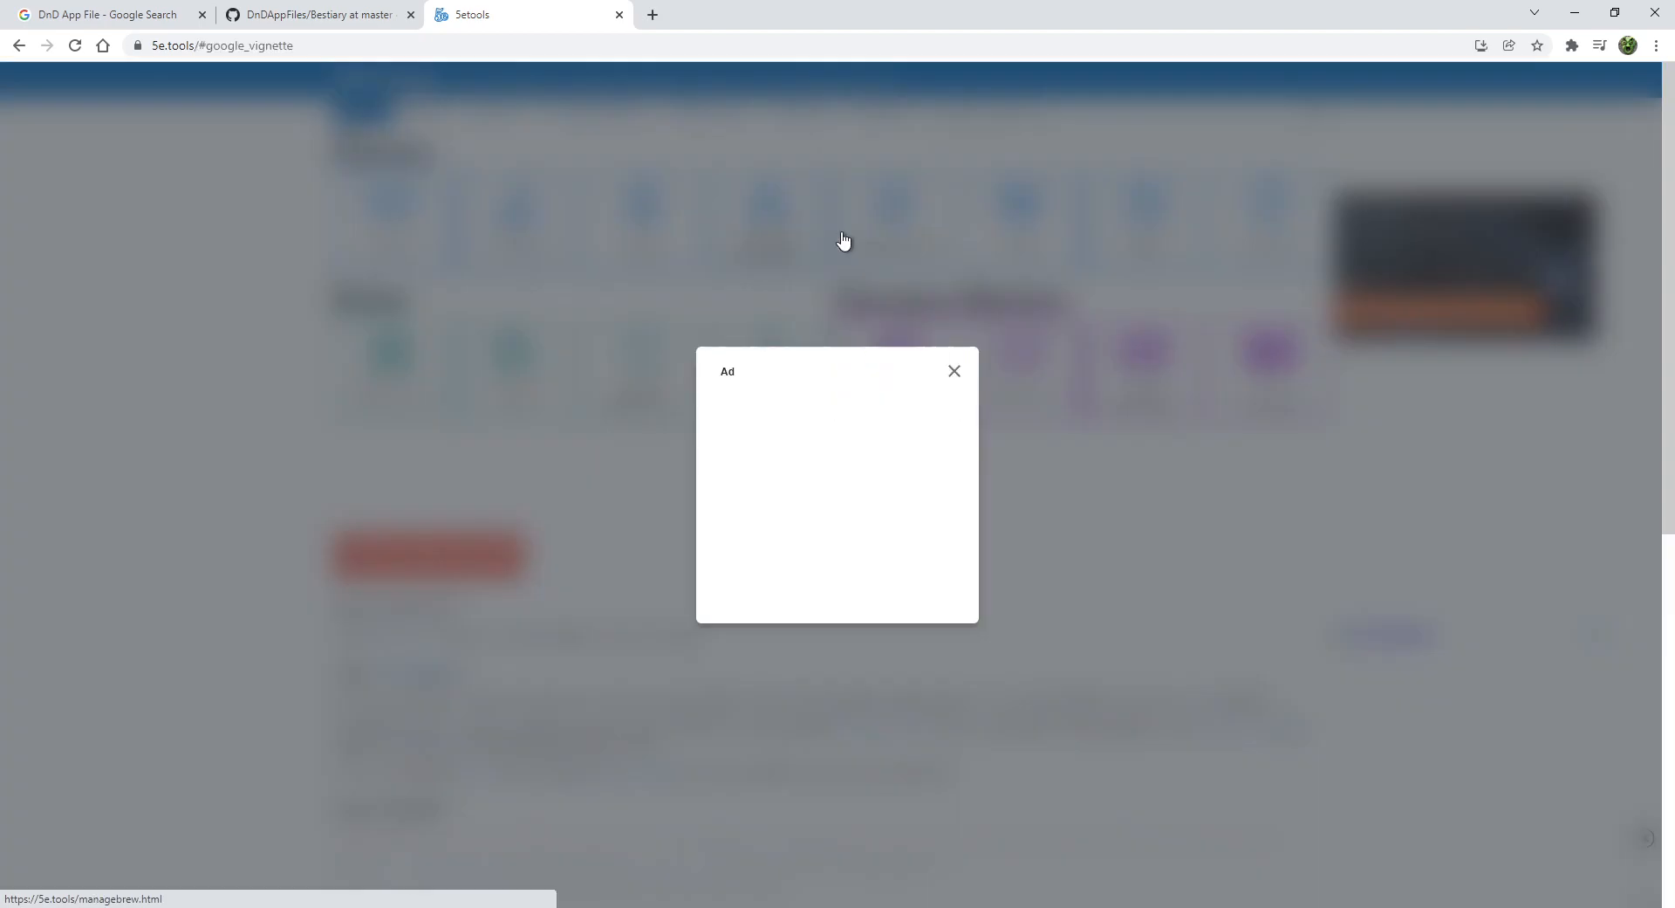
# - Close the full-page ad so Manage Homebrew lists sources like 100 Quirks and Peculiarities
pyautogui.click(955, 371)
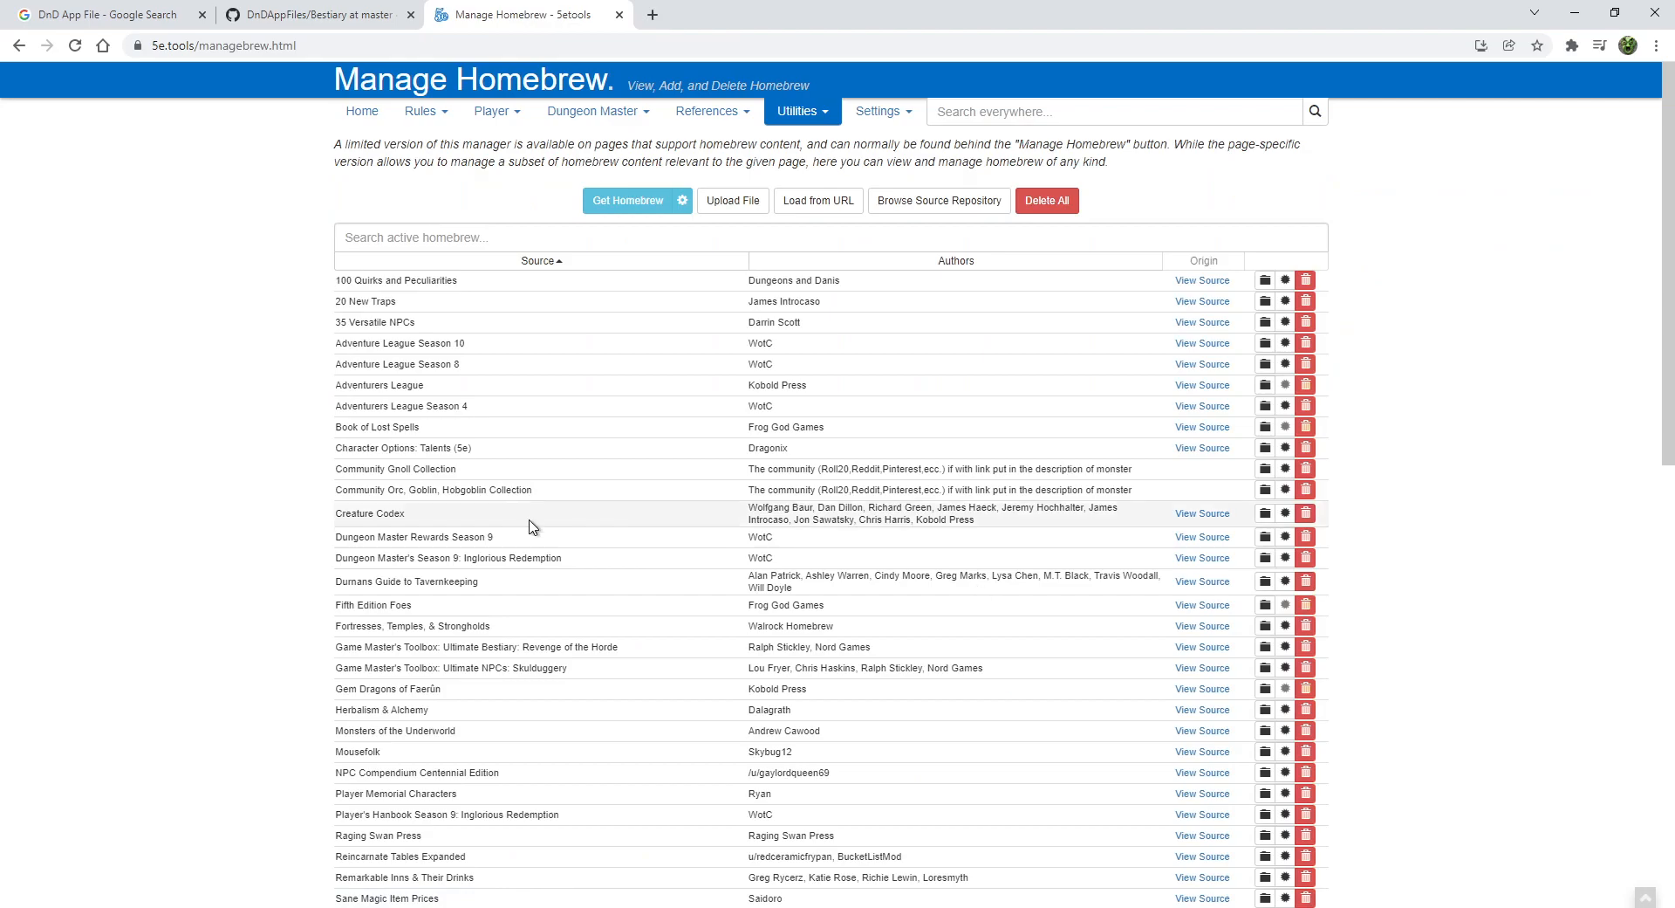
pyautogui.scroll(-2, 530, 524)
pyautogui.scroll(2, 531, 541)
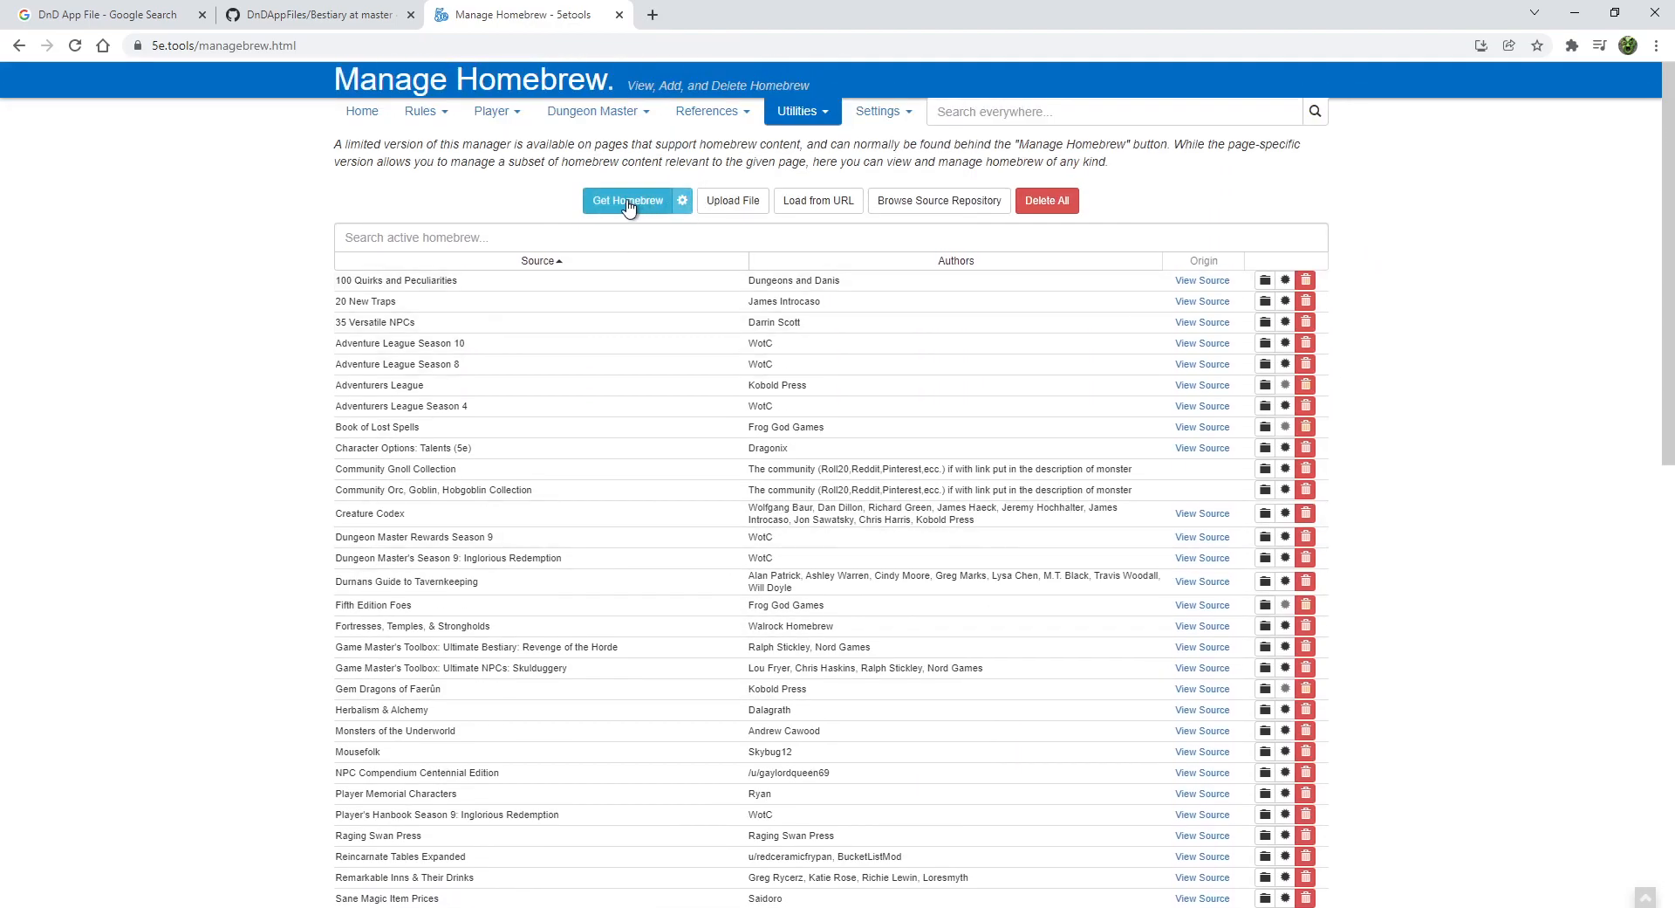
# - In Get Homebrew, sorted by category, load Monster Manual Expanded I and close the list
pyautogui.click(634, 202)
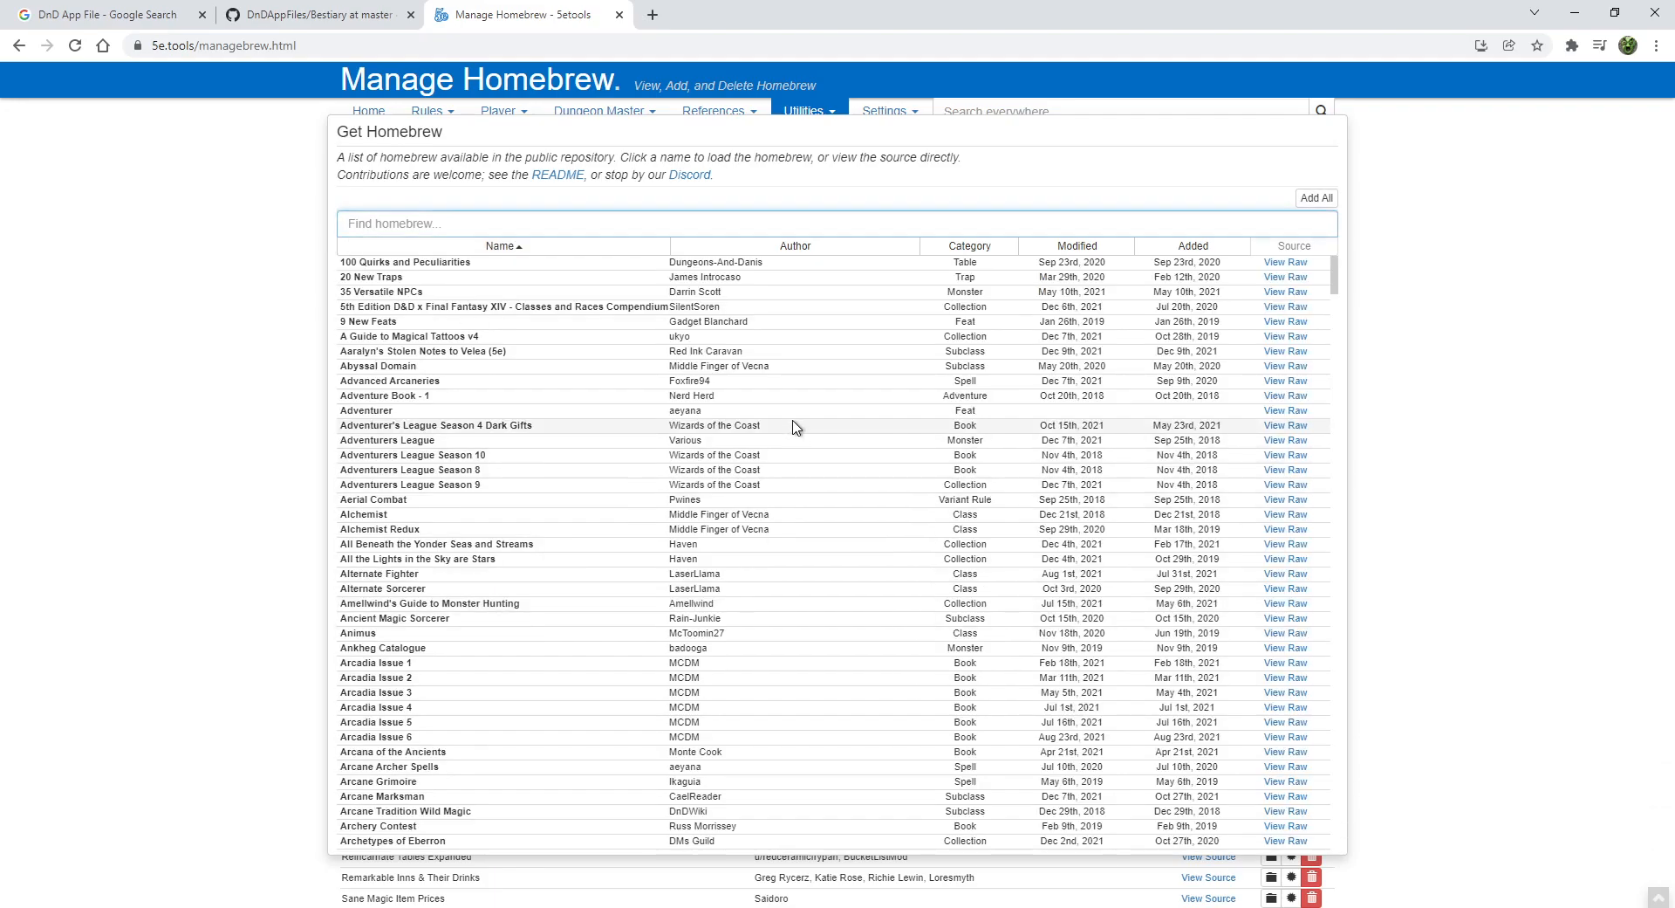
pyautogui.scroll(-7, 680, 370)
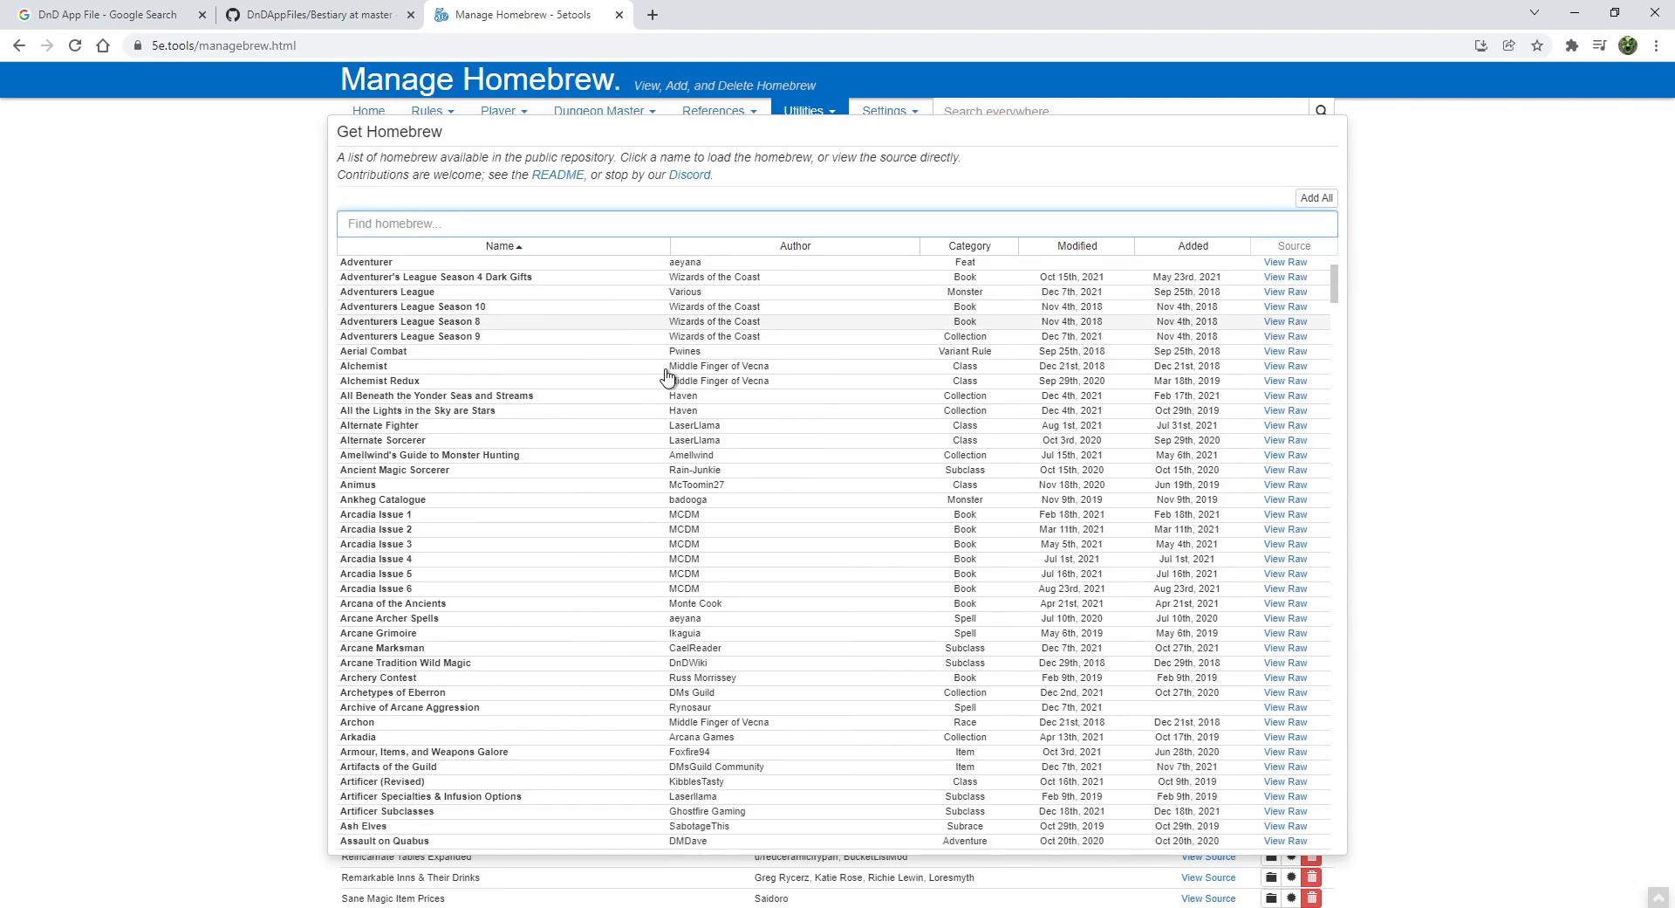
pyautogui.scroll(7, 1036, 464)
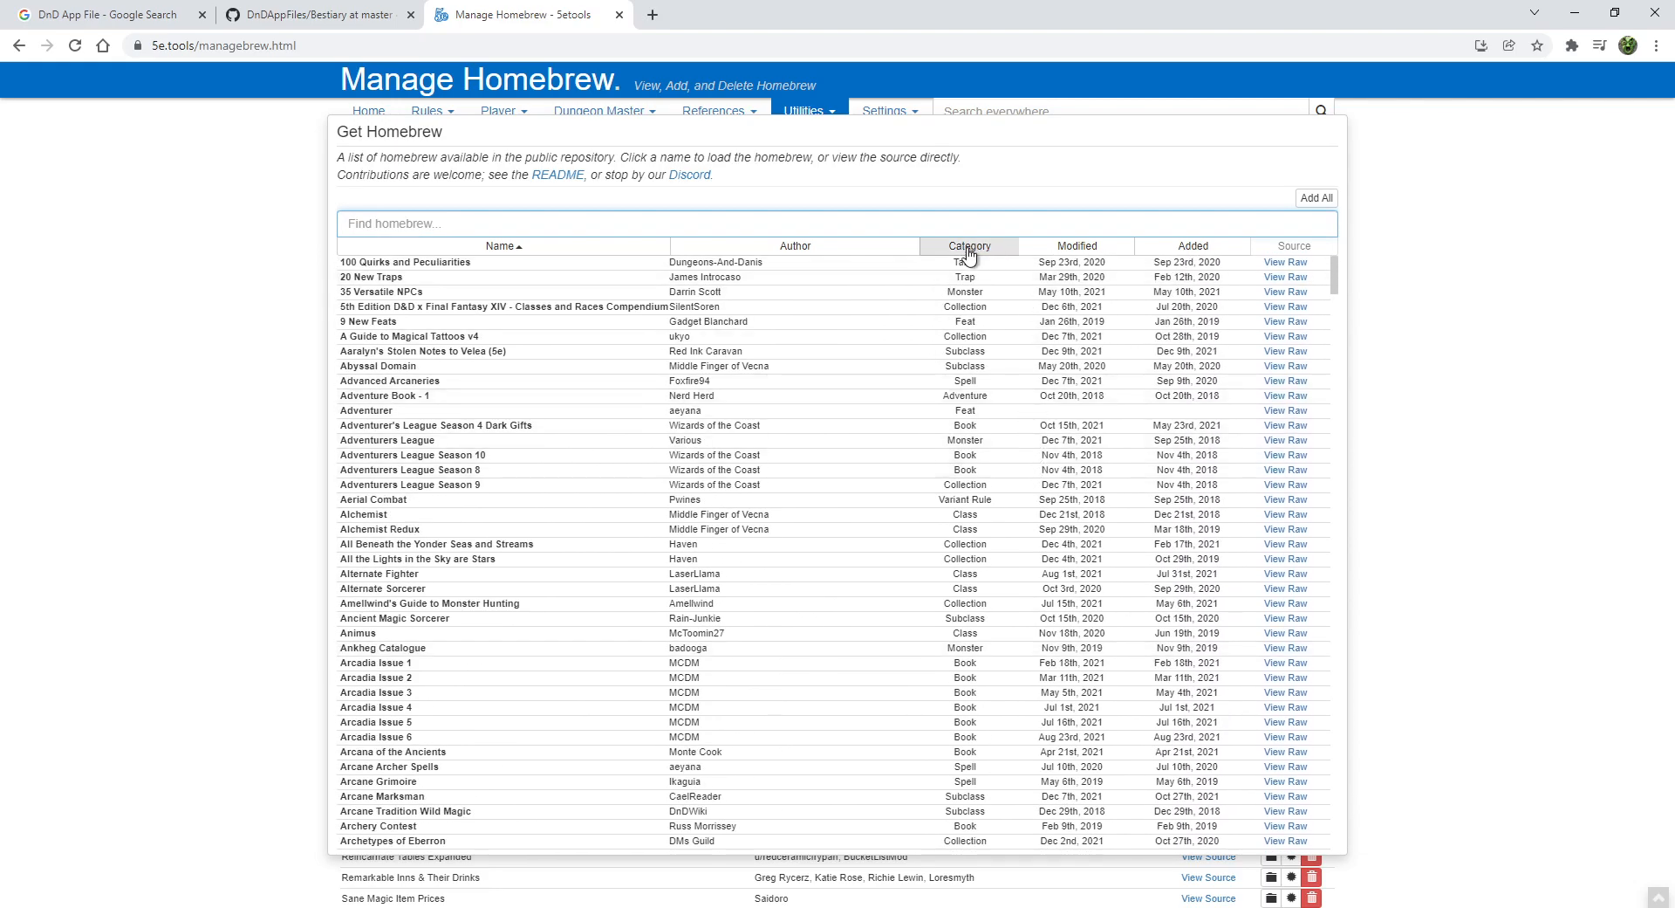
pyautogui.click(970, 246)
pyautogui.scroll(-20, 1073, 367)
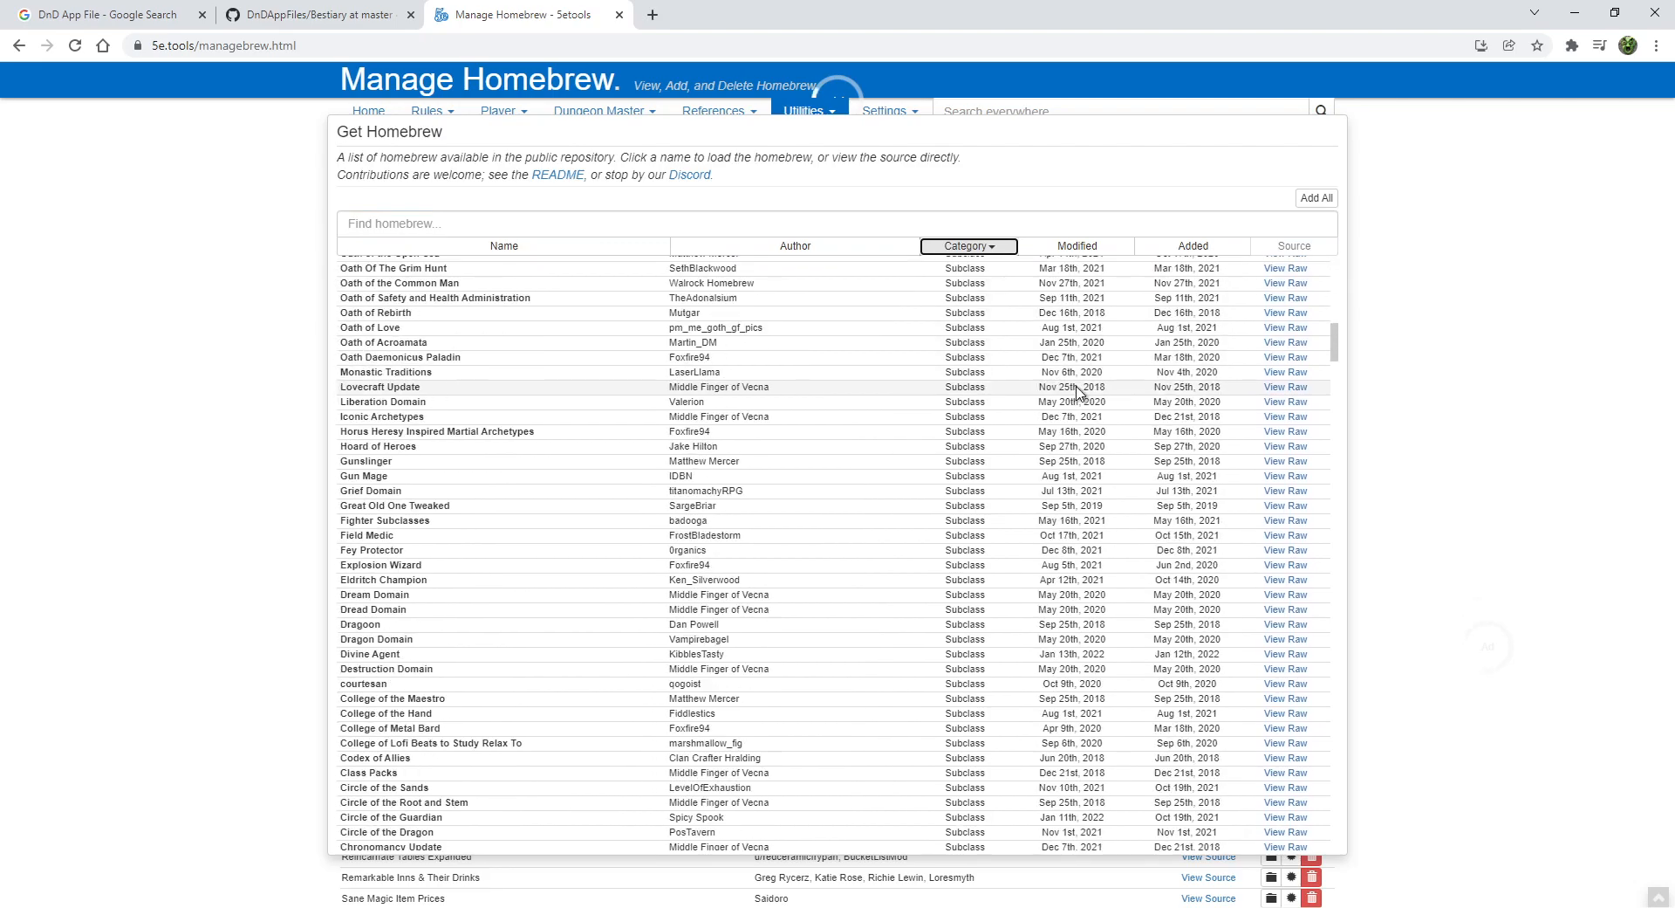
pyautogui.scroll(-20, 1082, 419)
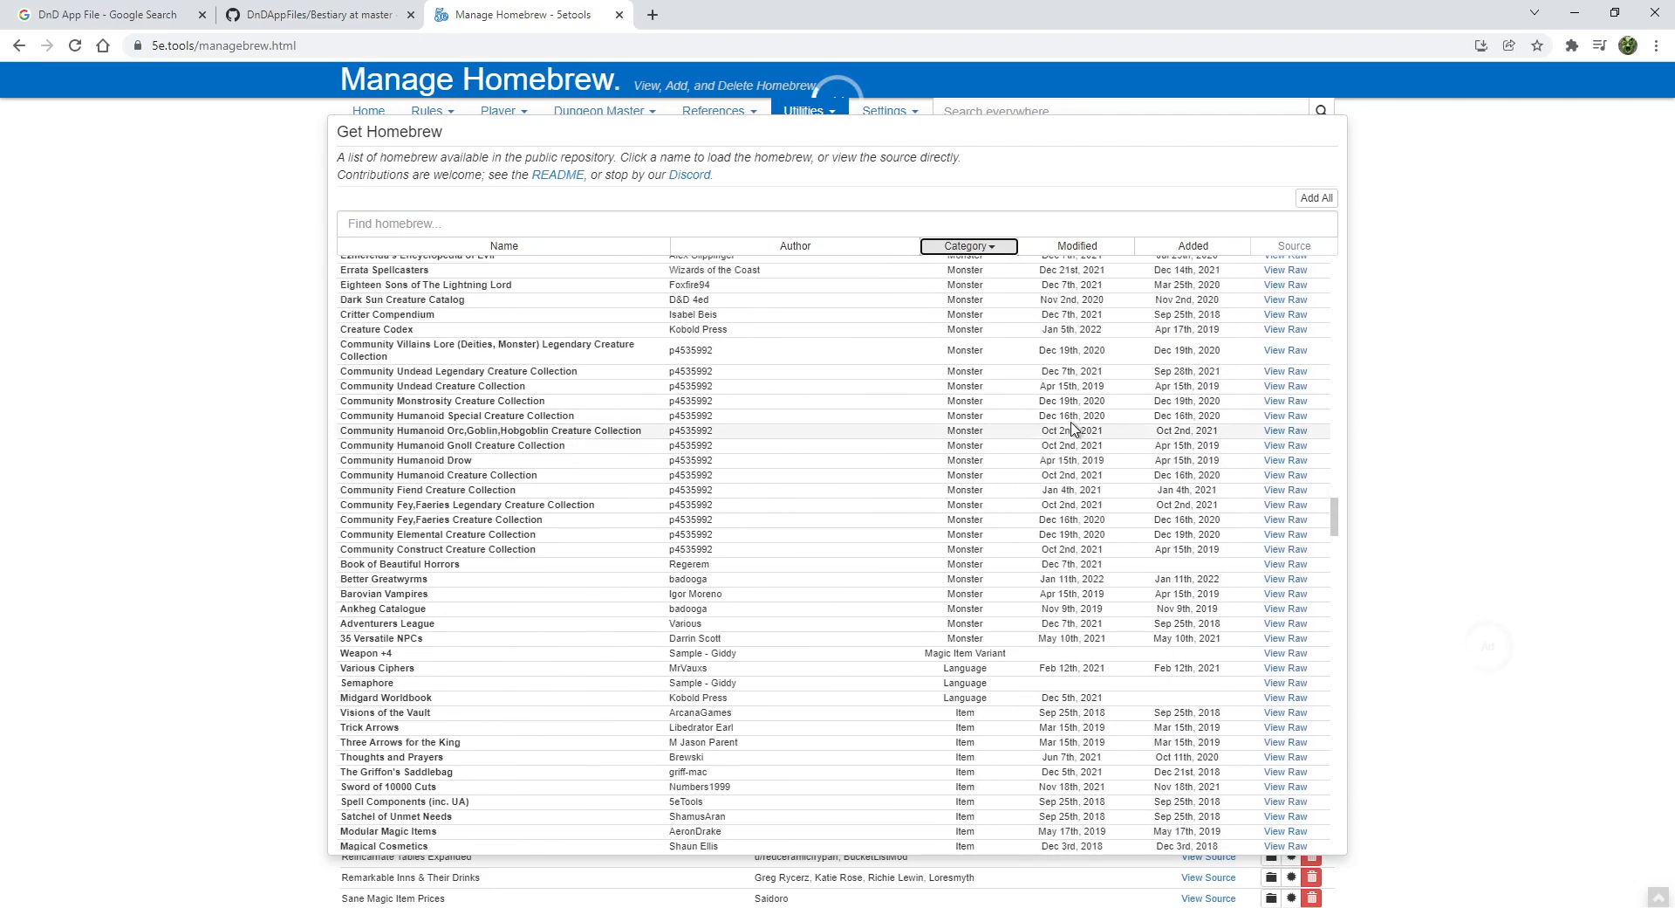
pyautogui.scroll(2, 541, 349)
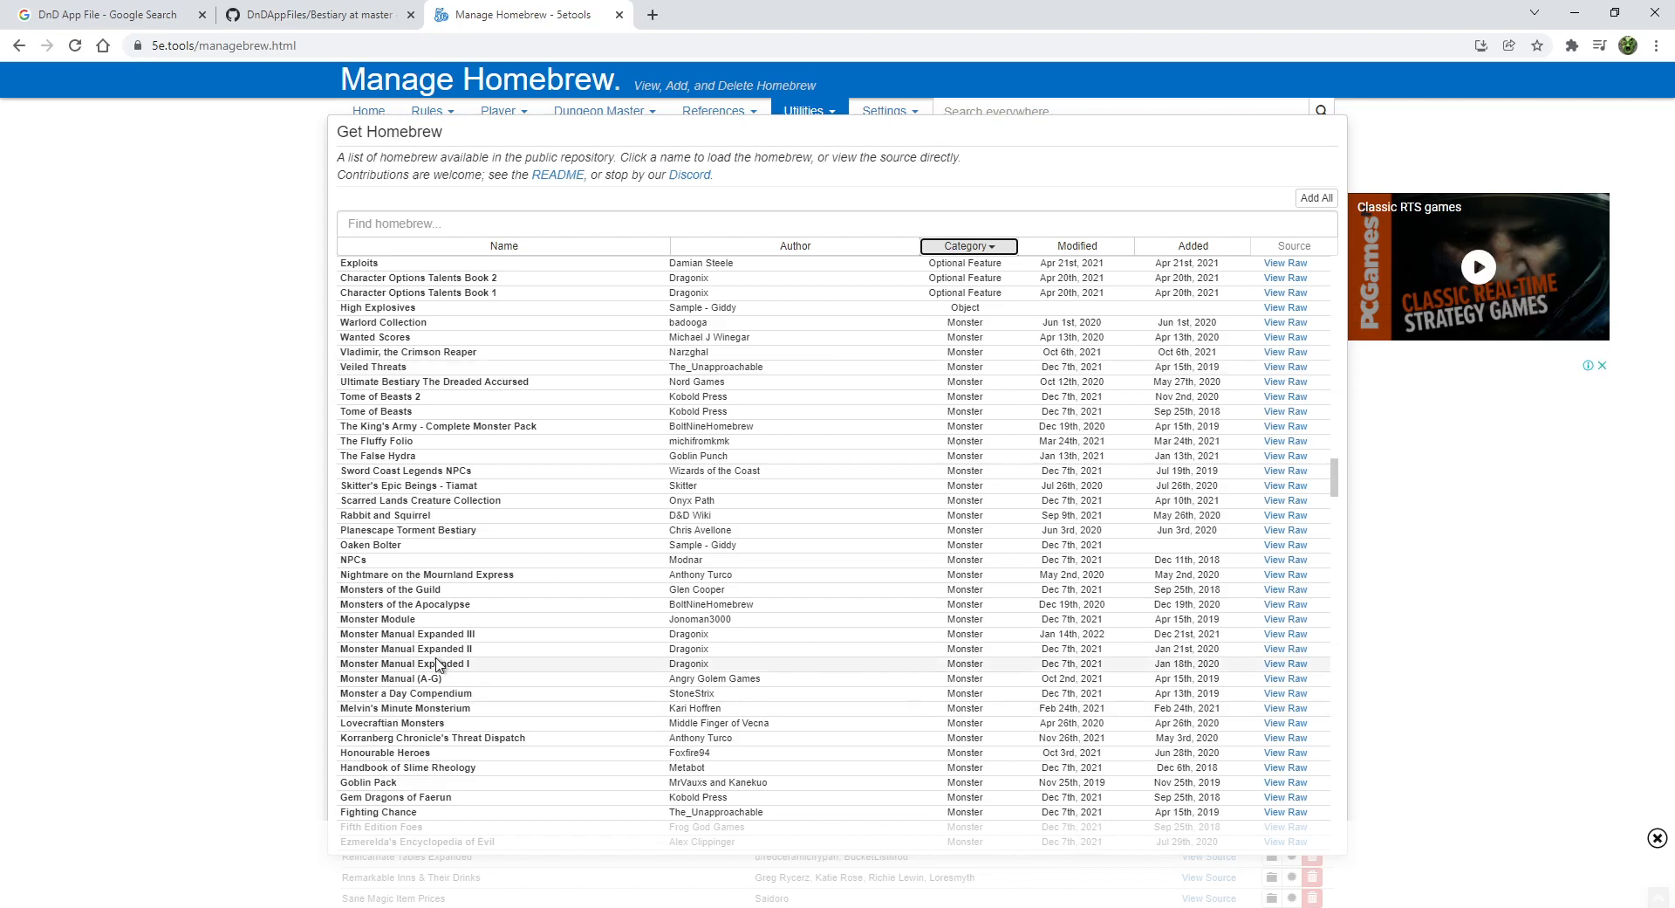
pyautogui.click(511, 666)
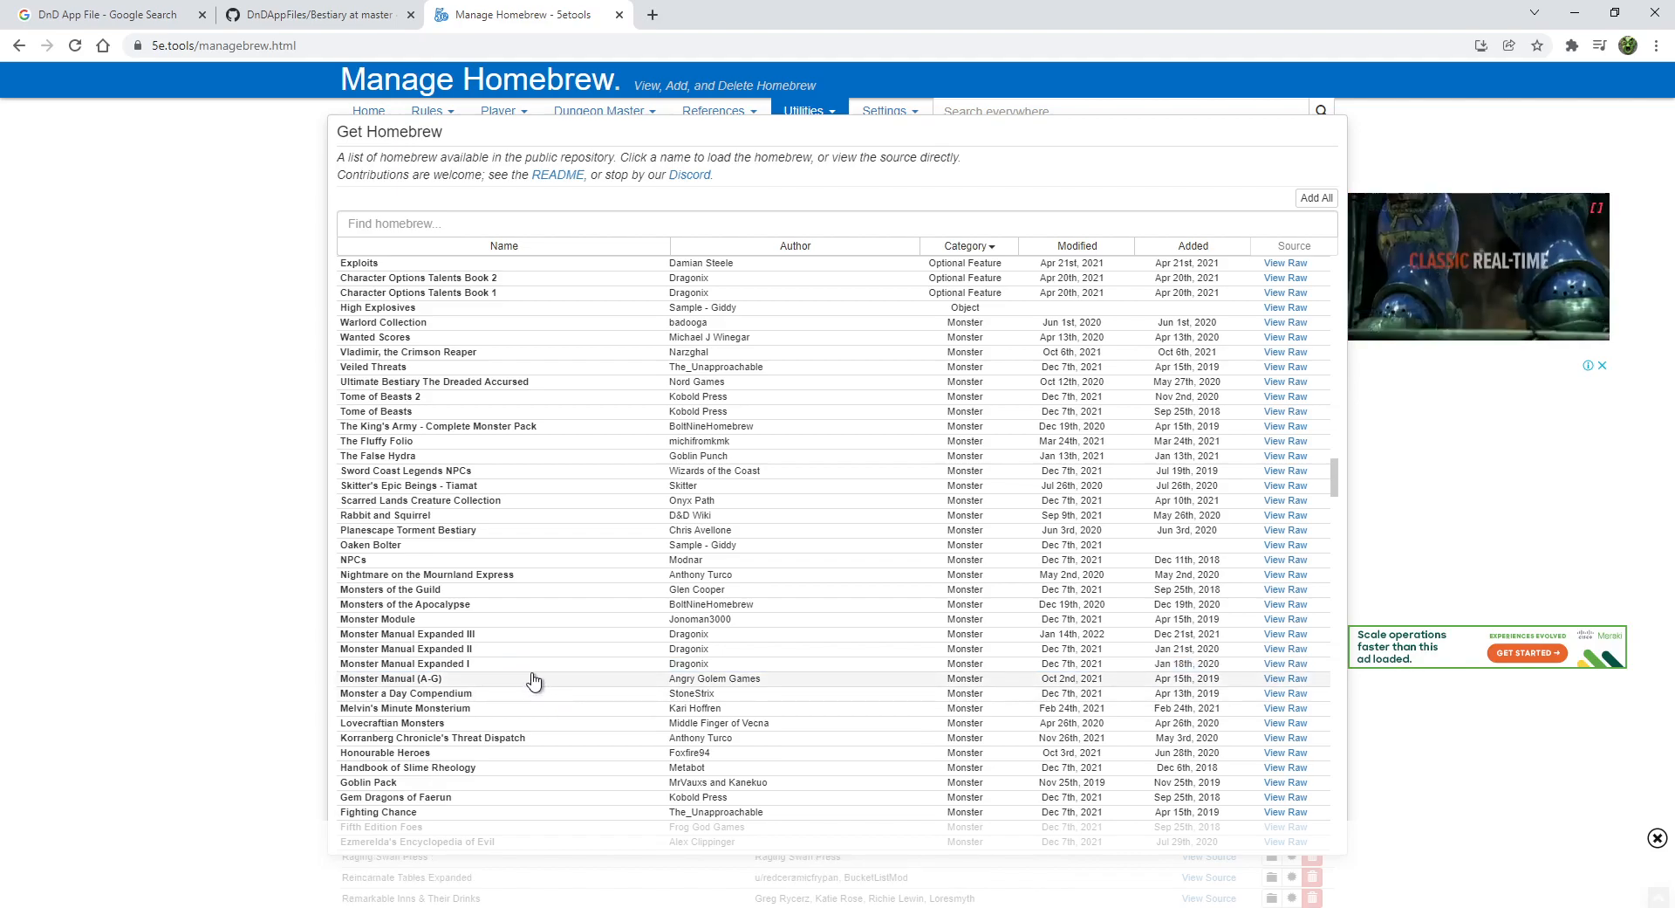
pyautogui.click(1404, 172)
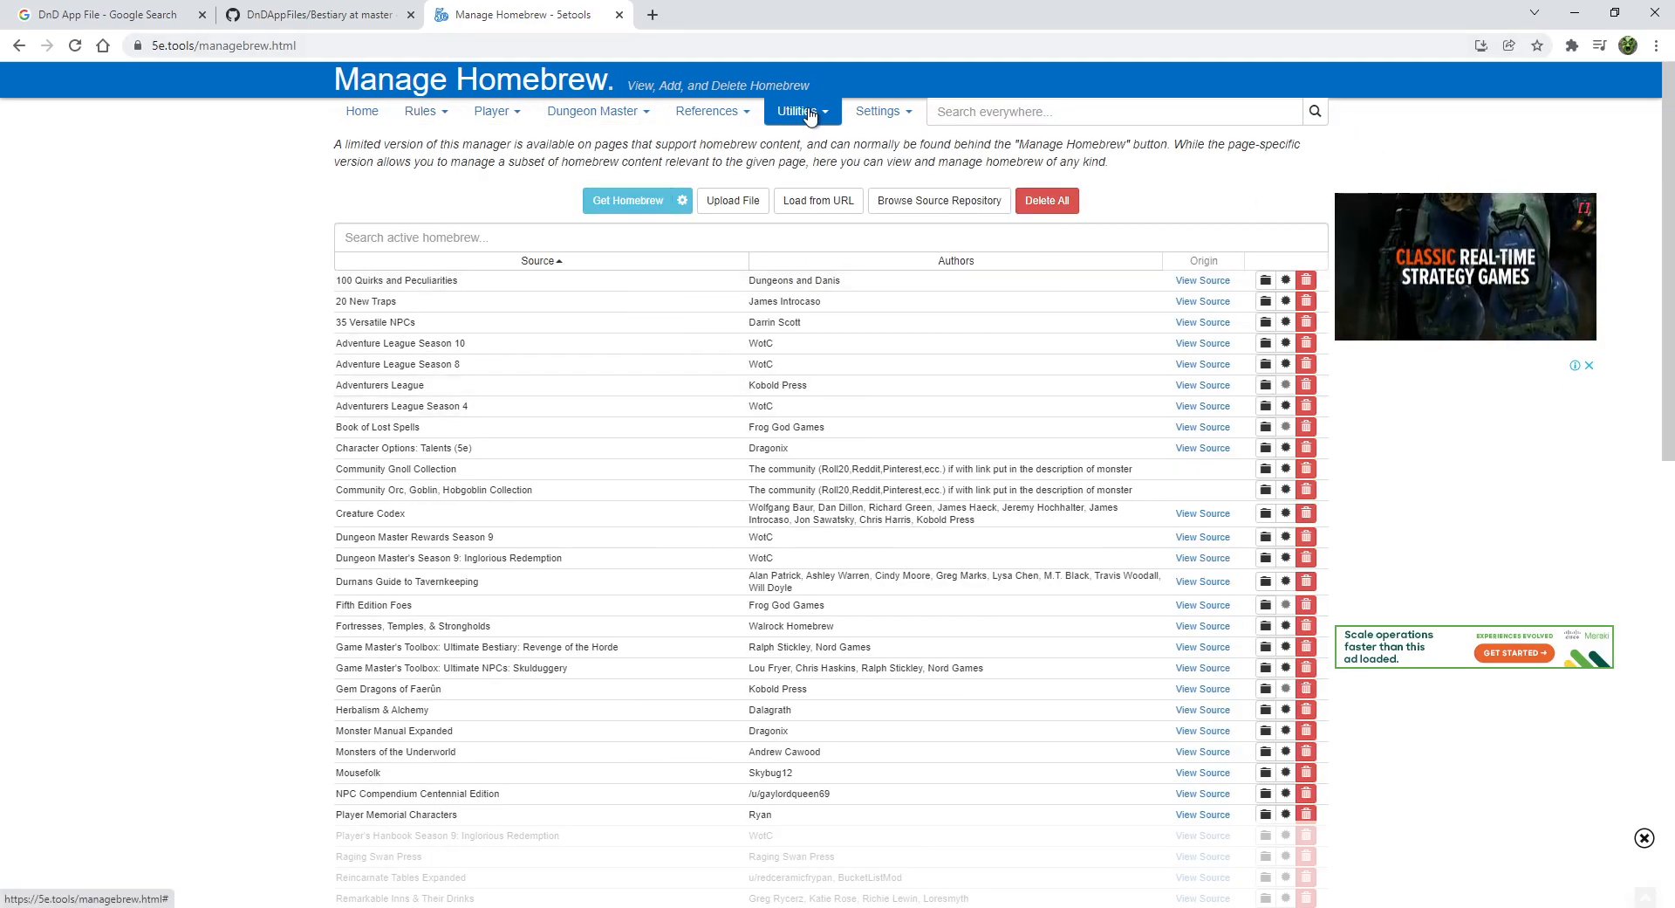
# - Go to the Bestiary page through the References menu
pyautogui.click(614, 120)
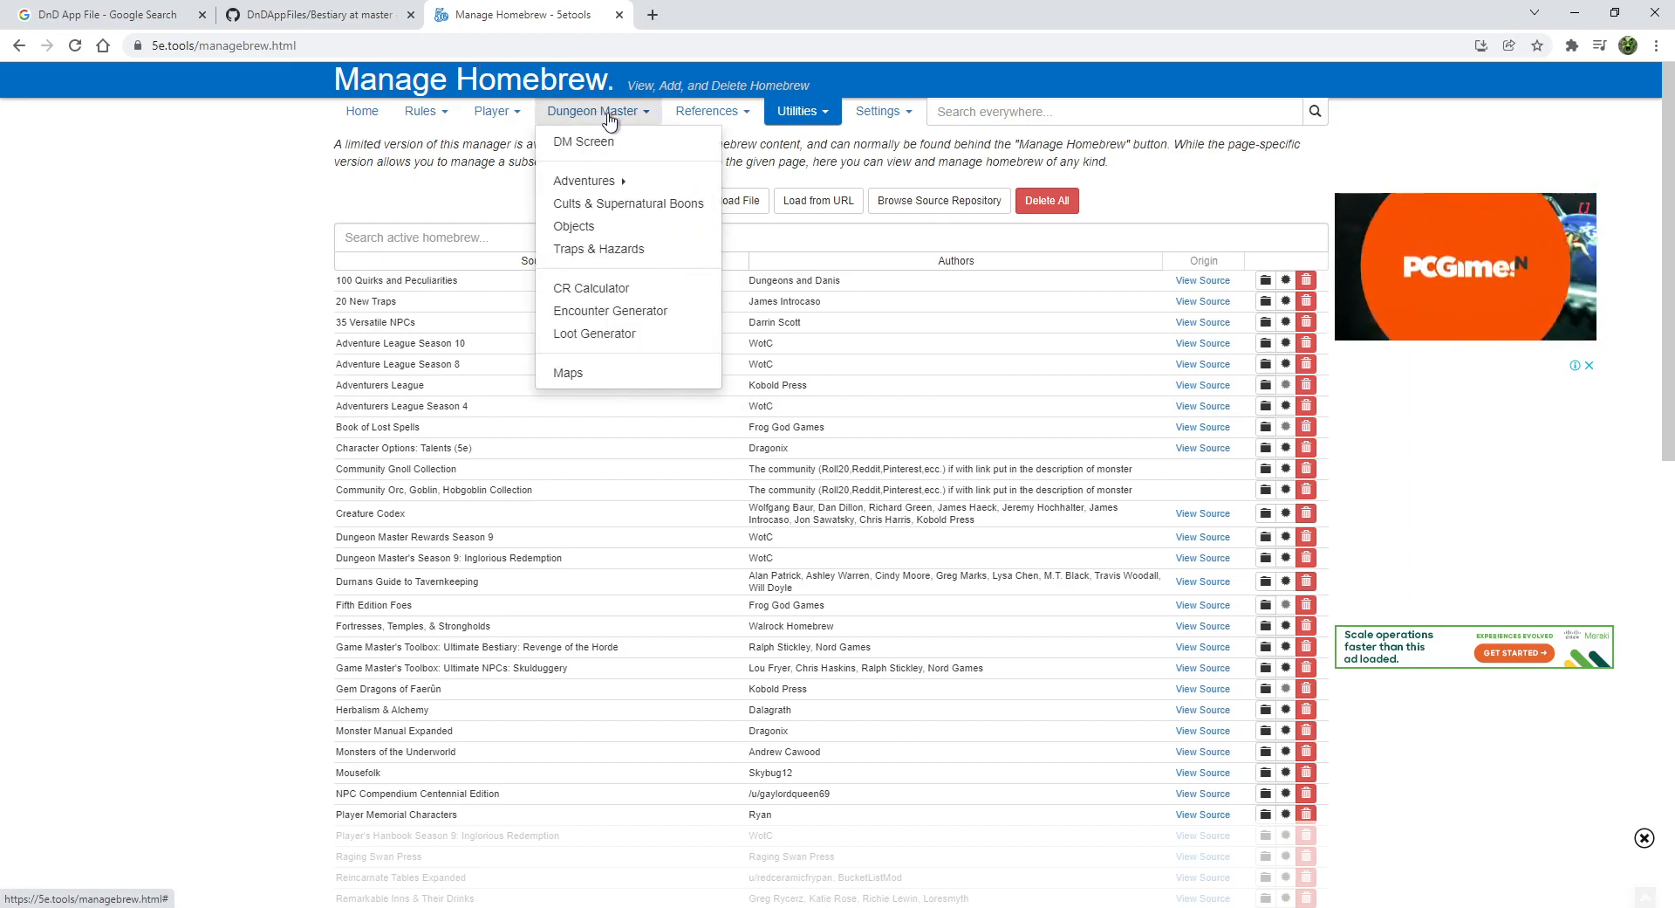
pyautogui.click(721, 116)
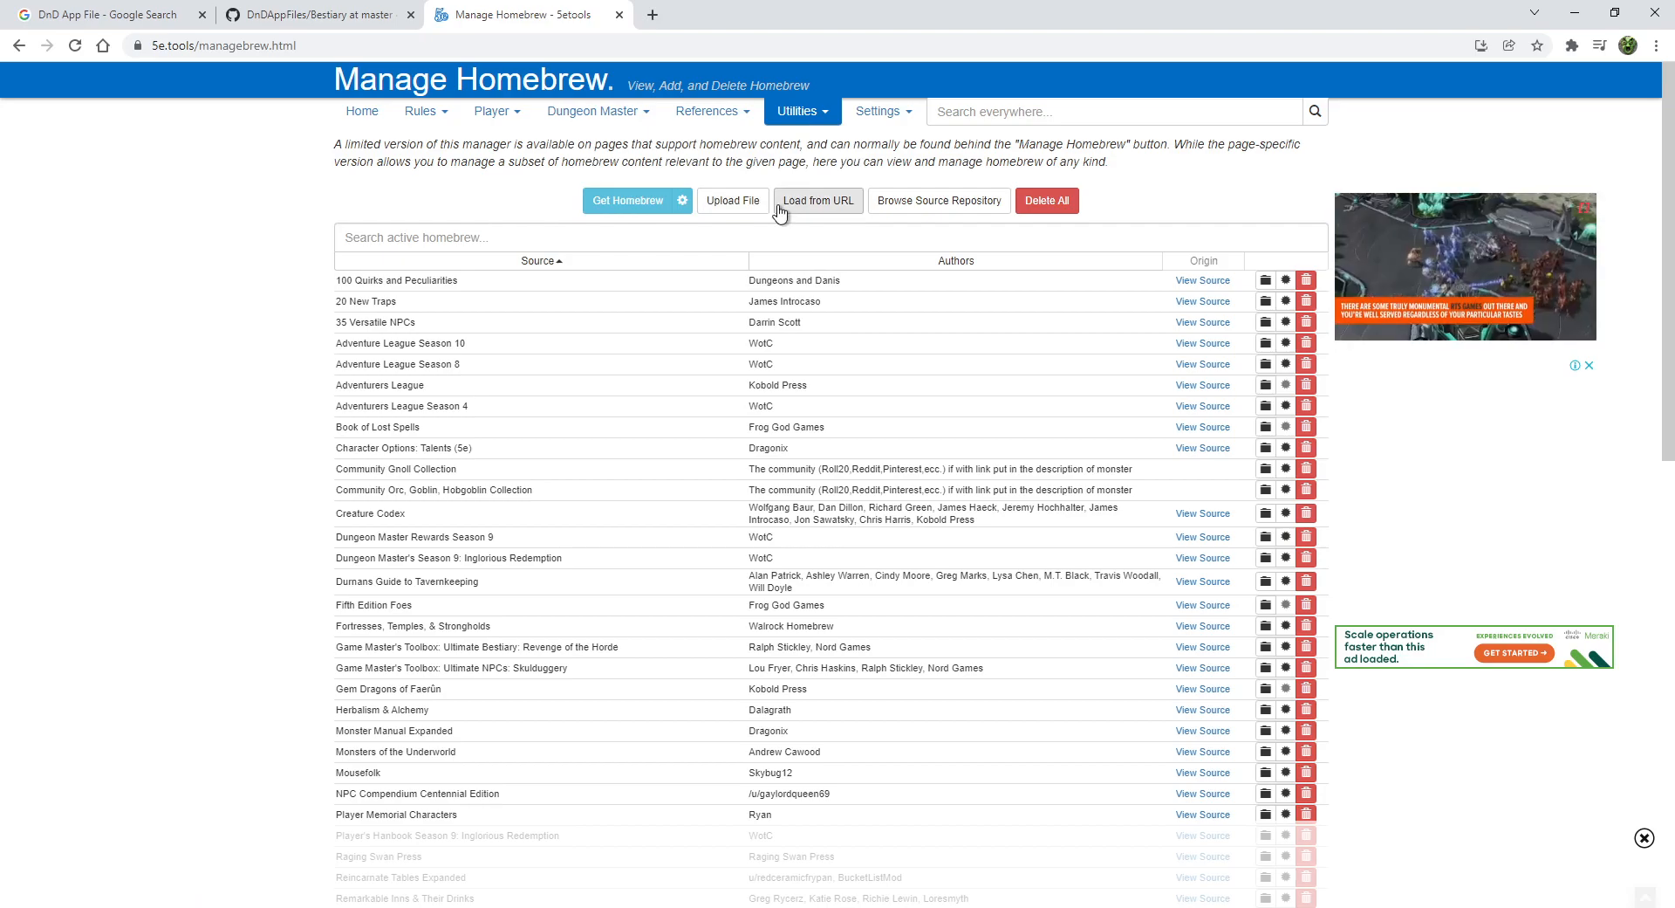
pyautogui.click(724, 115)
pyautogui.click(698, 160)
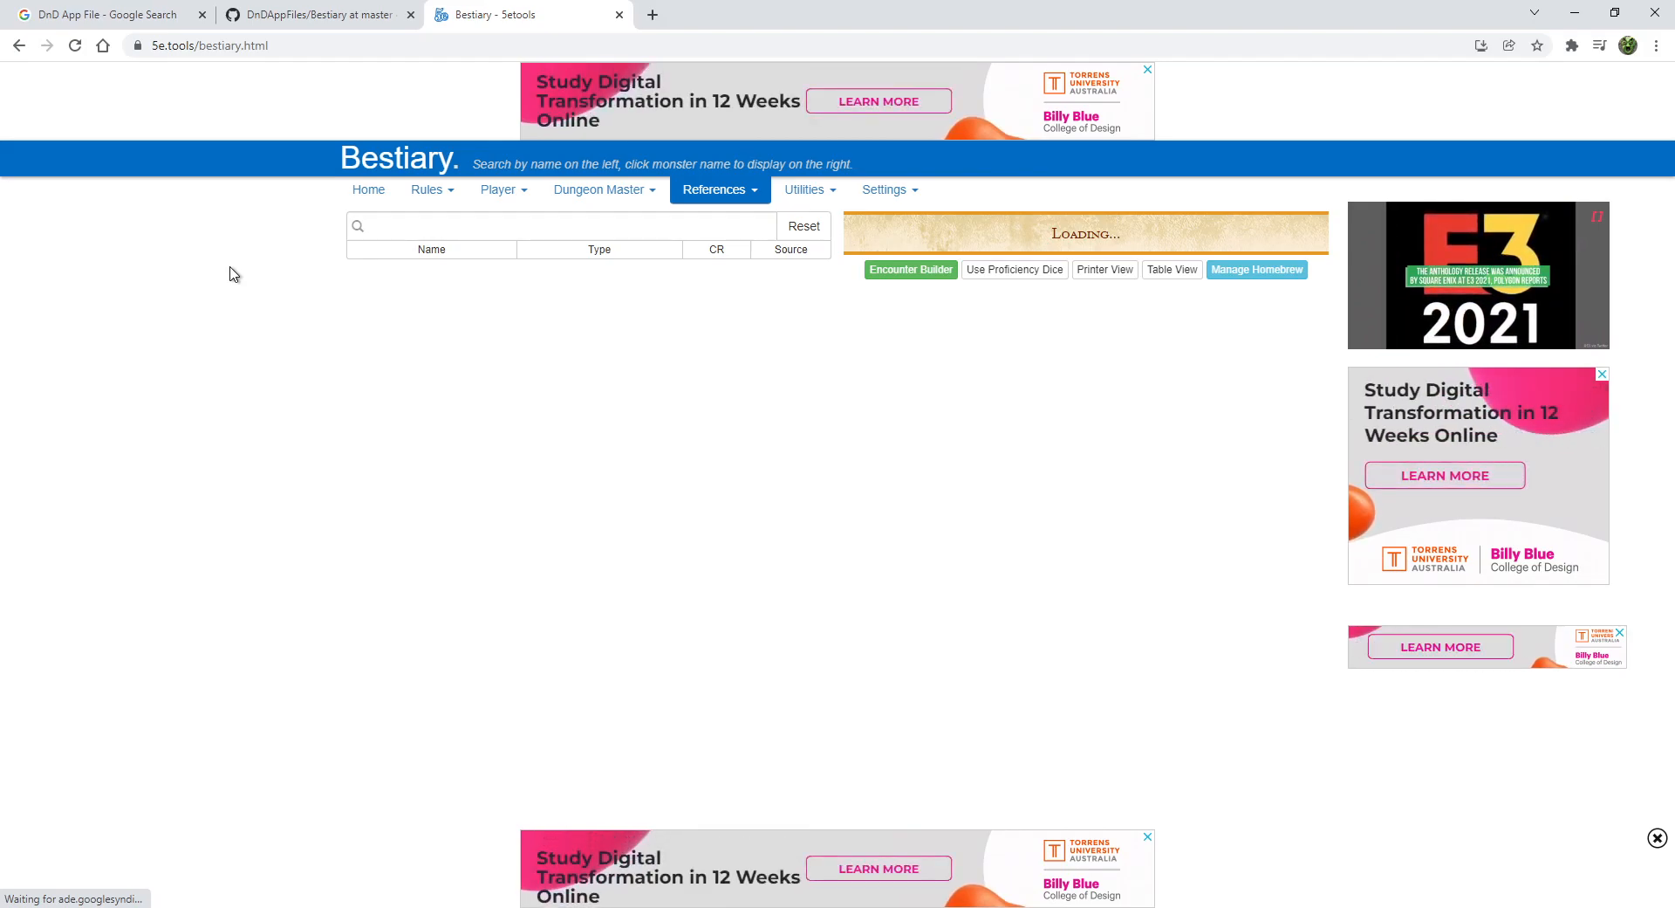
# - Dismiss the References menu and clear all five creatures from the Bestiary encounter list
pyautogui.click(714, 189)
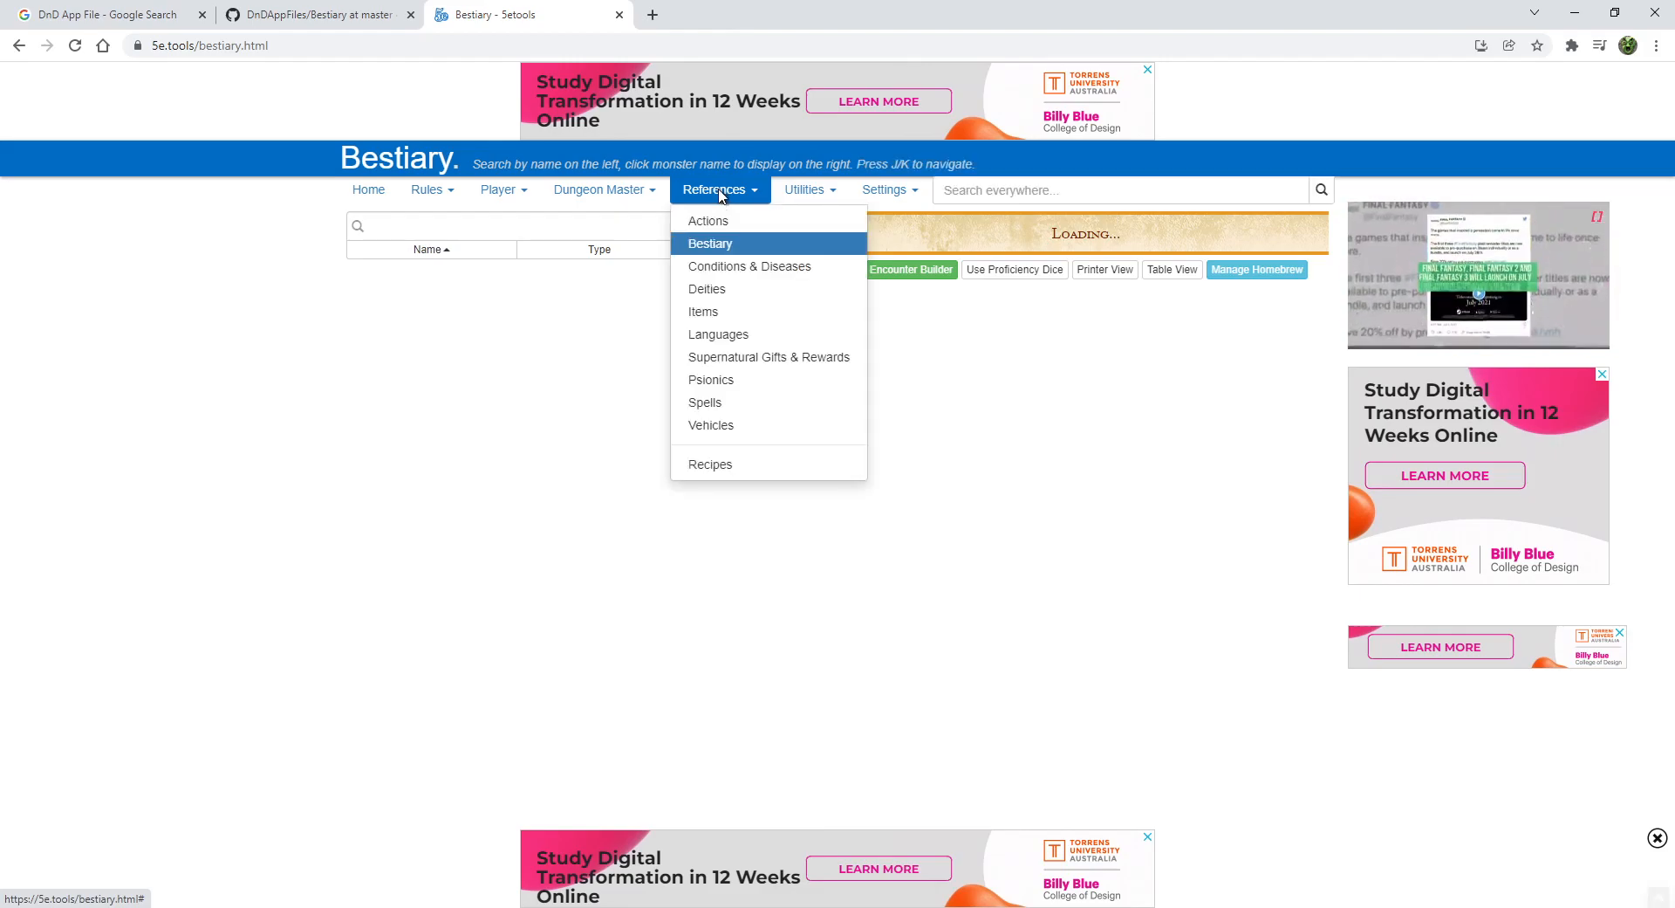
pyautogui.click(195, 337)
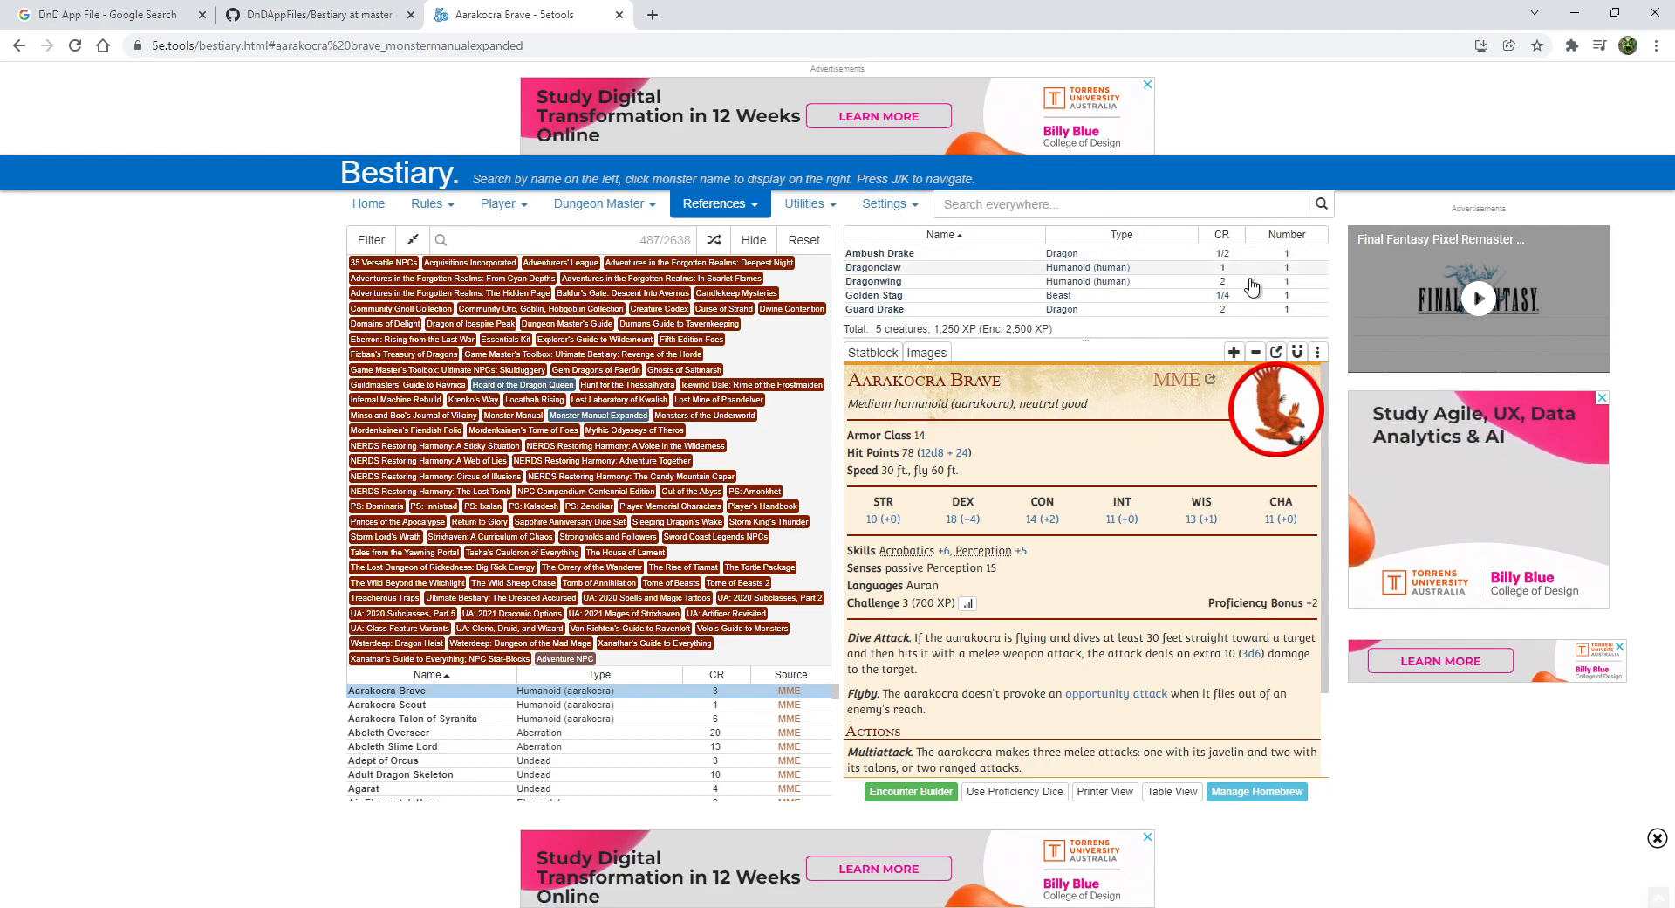
pyautogui.rightClick(910, 262)
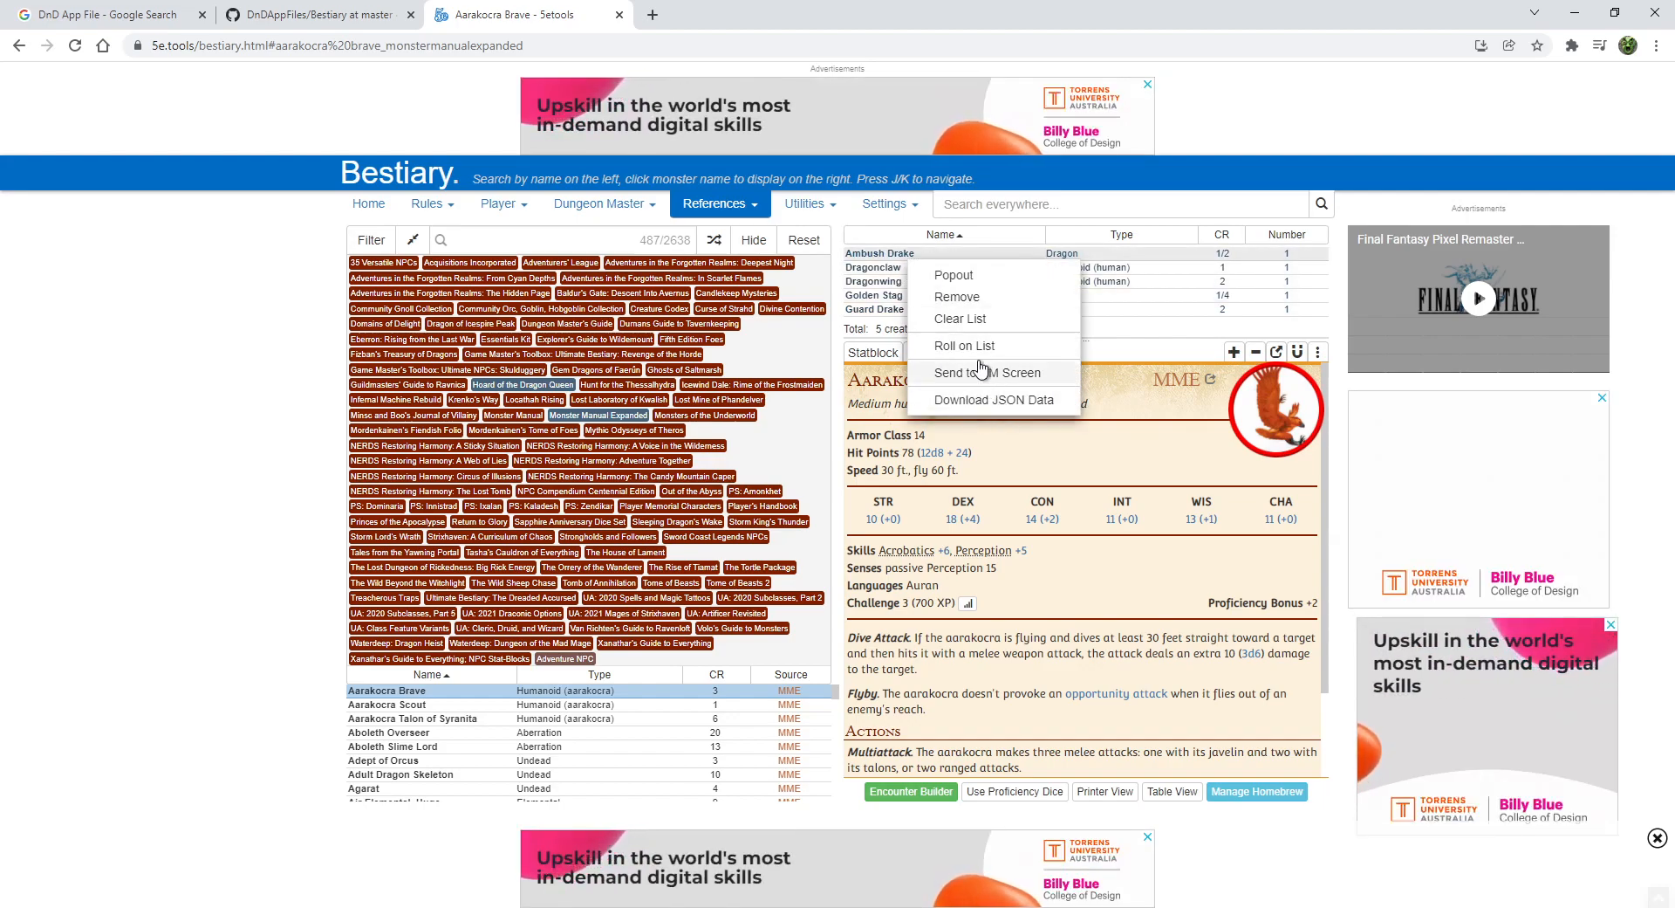
pyautogui.click(970, 320)
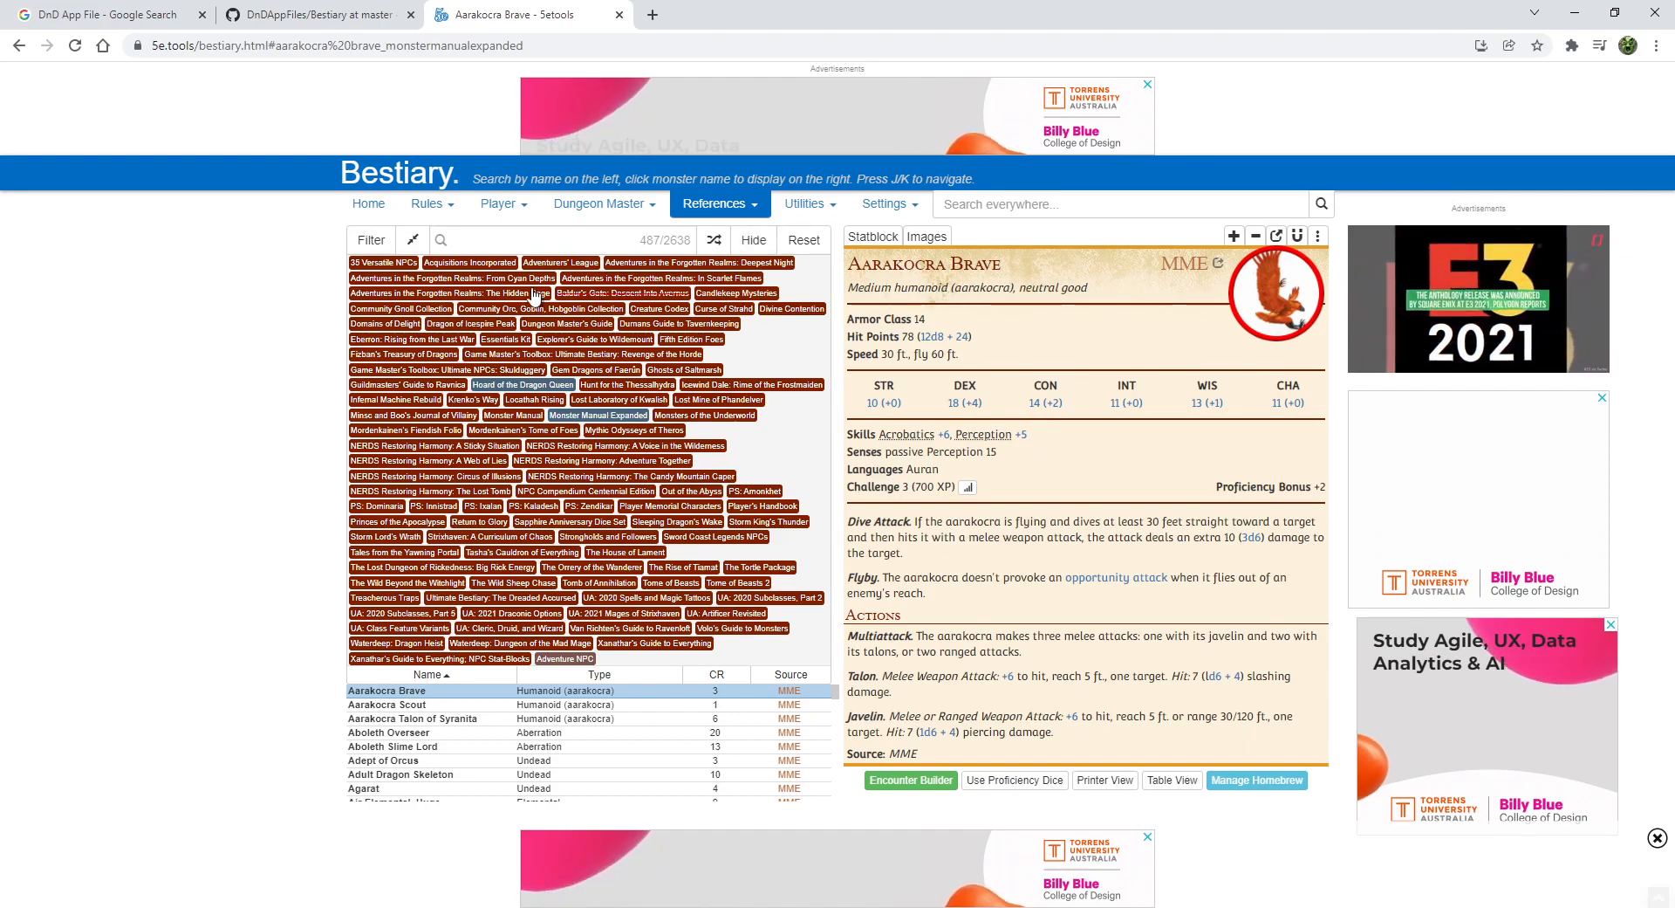
# - Filter the Bestiary Source to Monster Manual only, leaving 450 of 3023 creatures
pyautogui.click(362, 244)
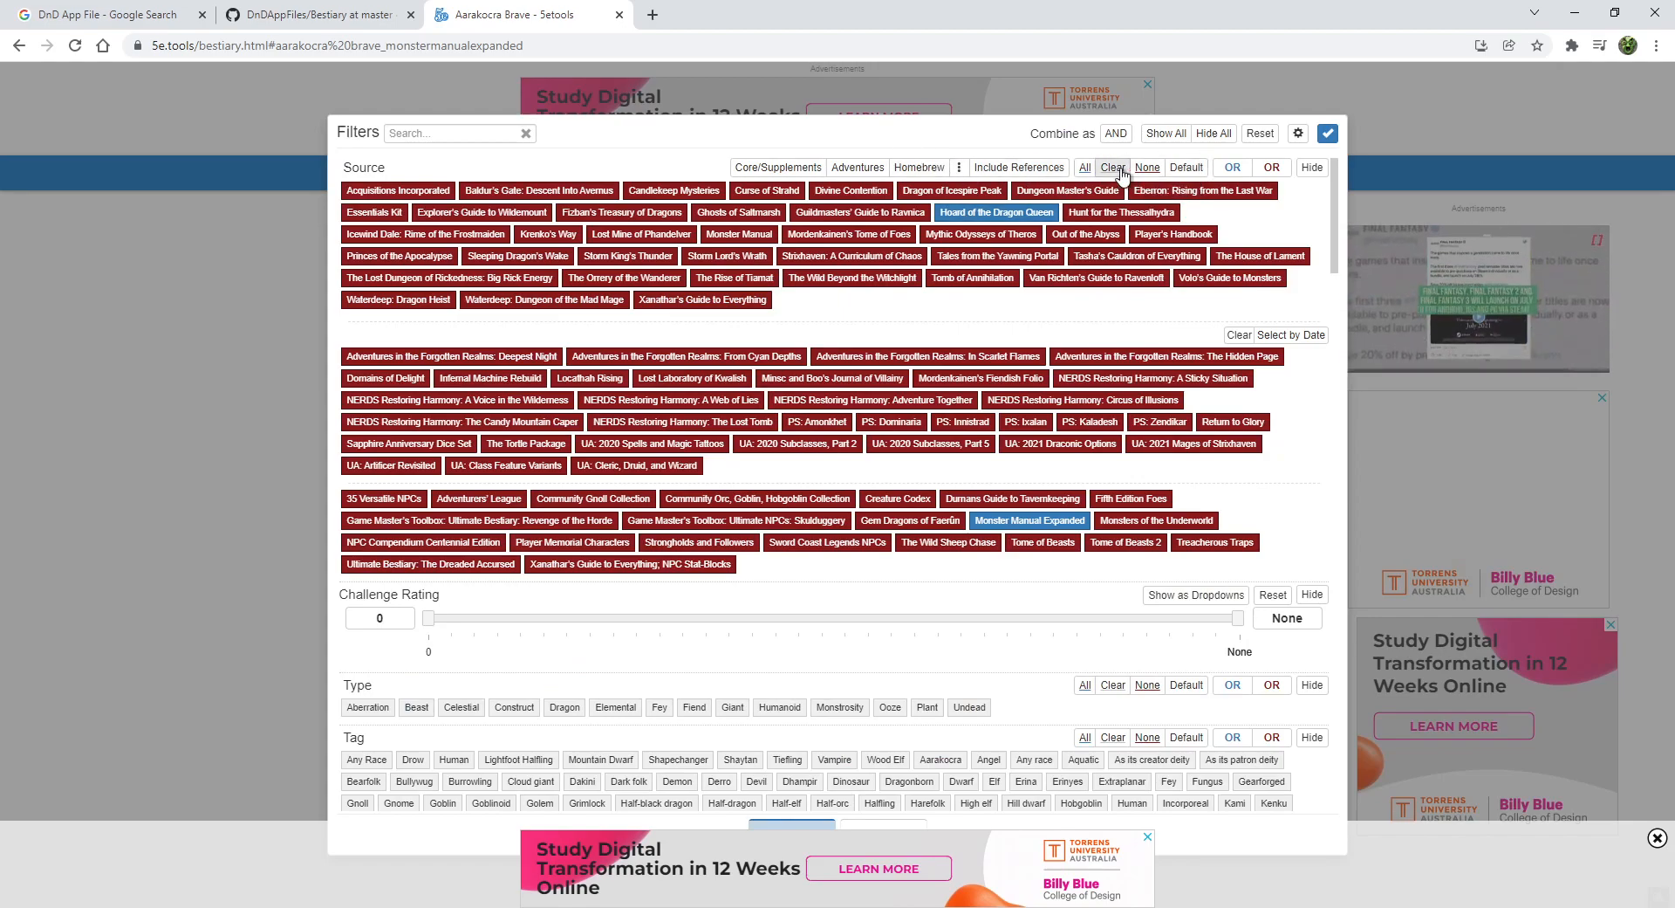
pyautogui.click(1148, 168)
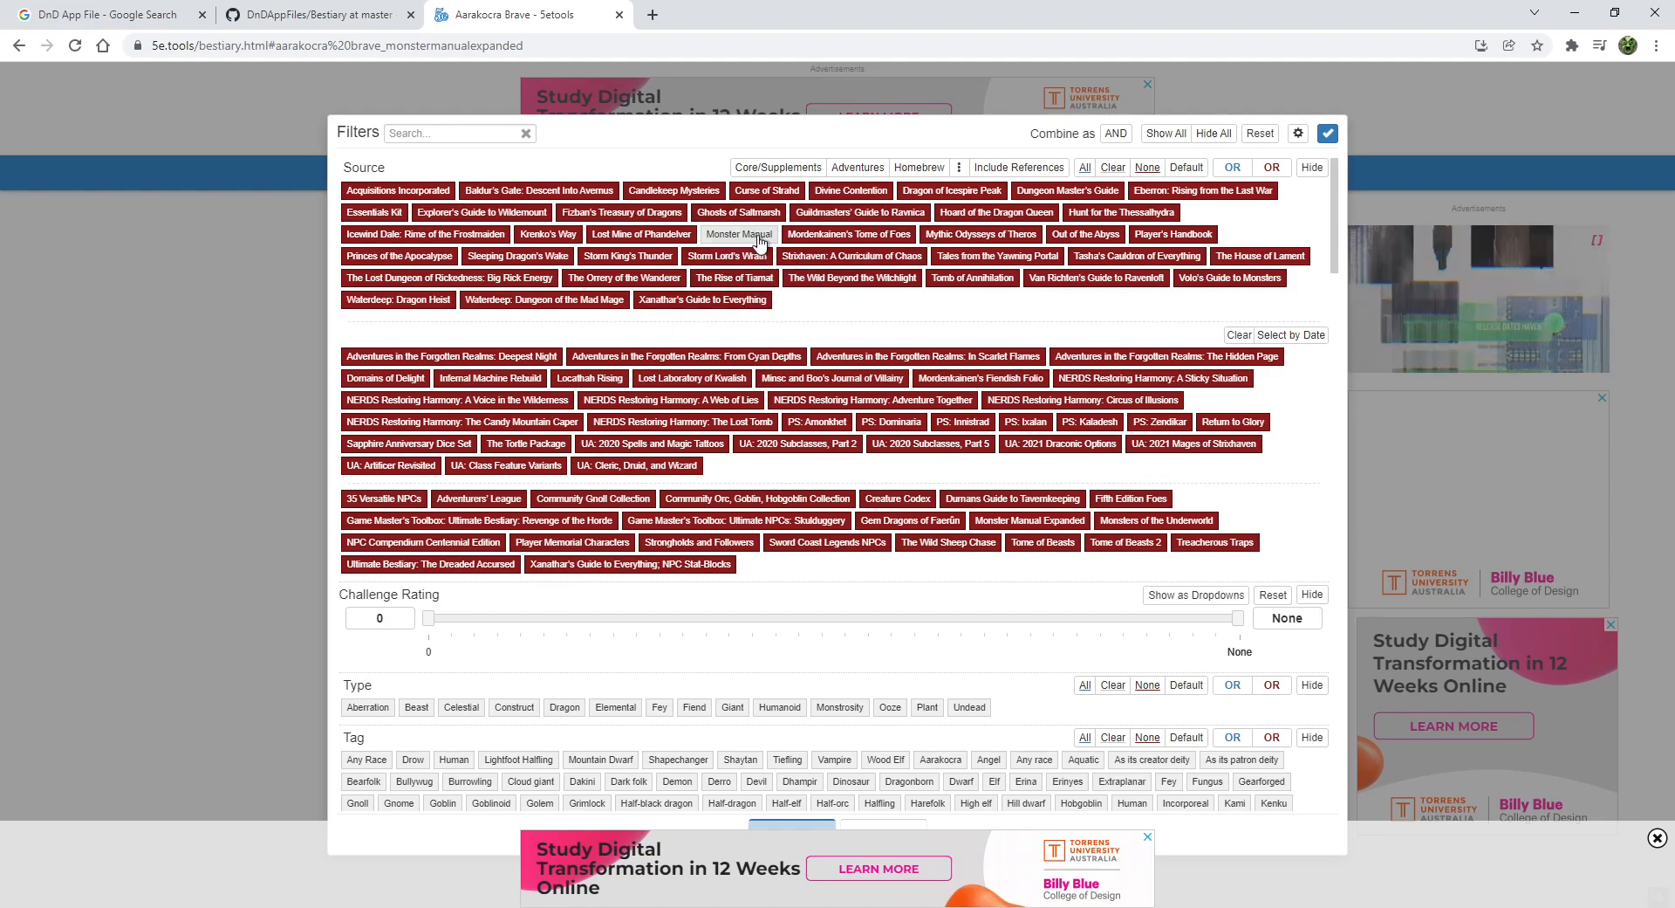
pyautogui.click(1327, 134)
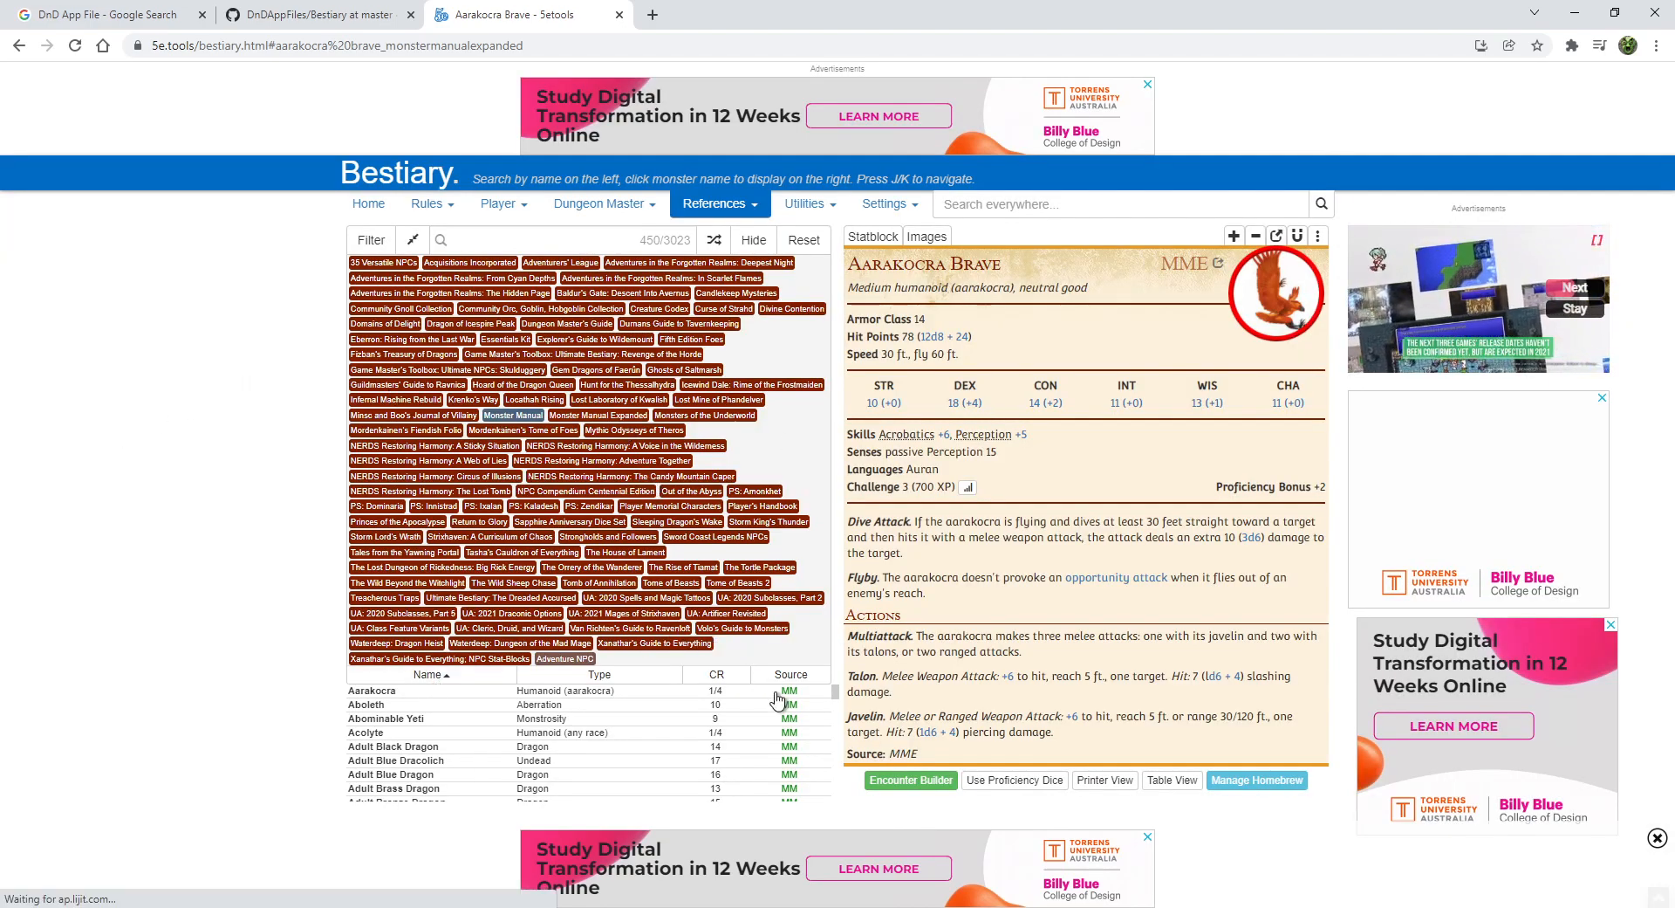
# - Select all 450 Monster Manual creatures from Aarakocra to Zombie and add them to the encounter list
pyautogui.moveTo(835, 694); pyautogui.dragTo(833, 829)
pyautogui.click(412, 694)
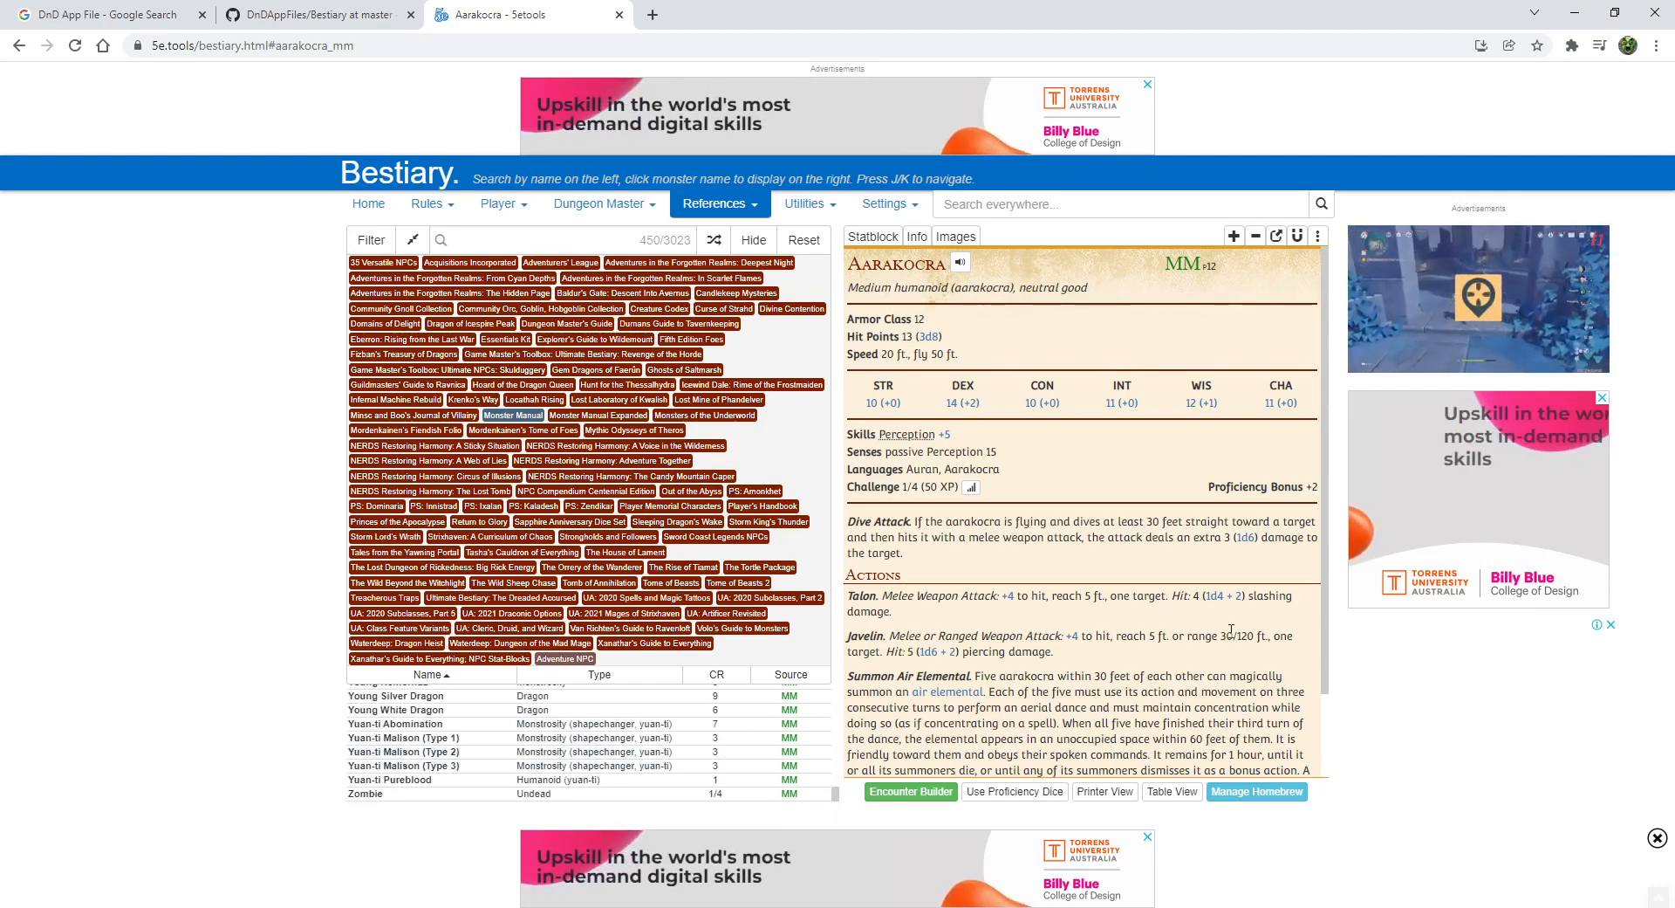
pyautogui.keyDown('shift'); pyautogui.click(415, 795); pyautogui.keyUp('shift')
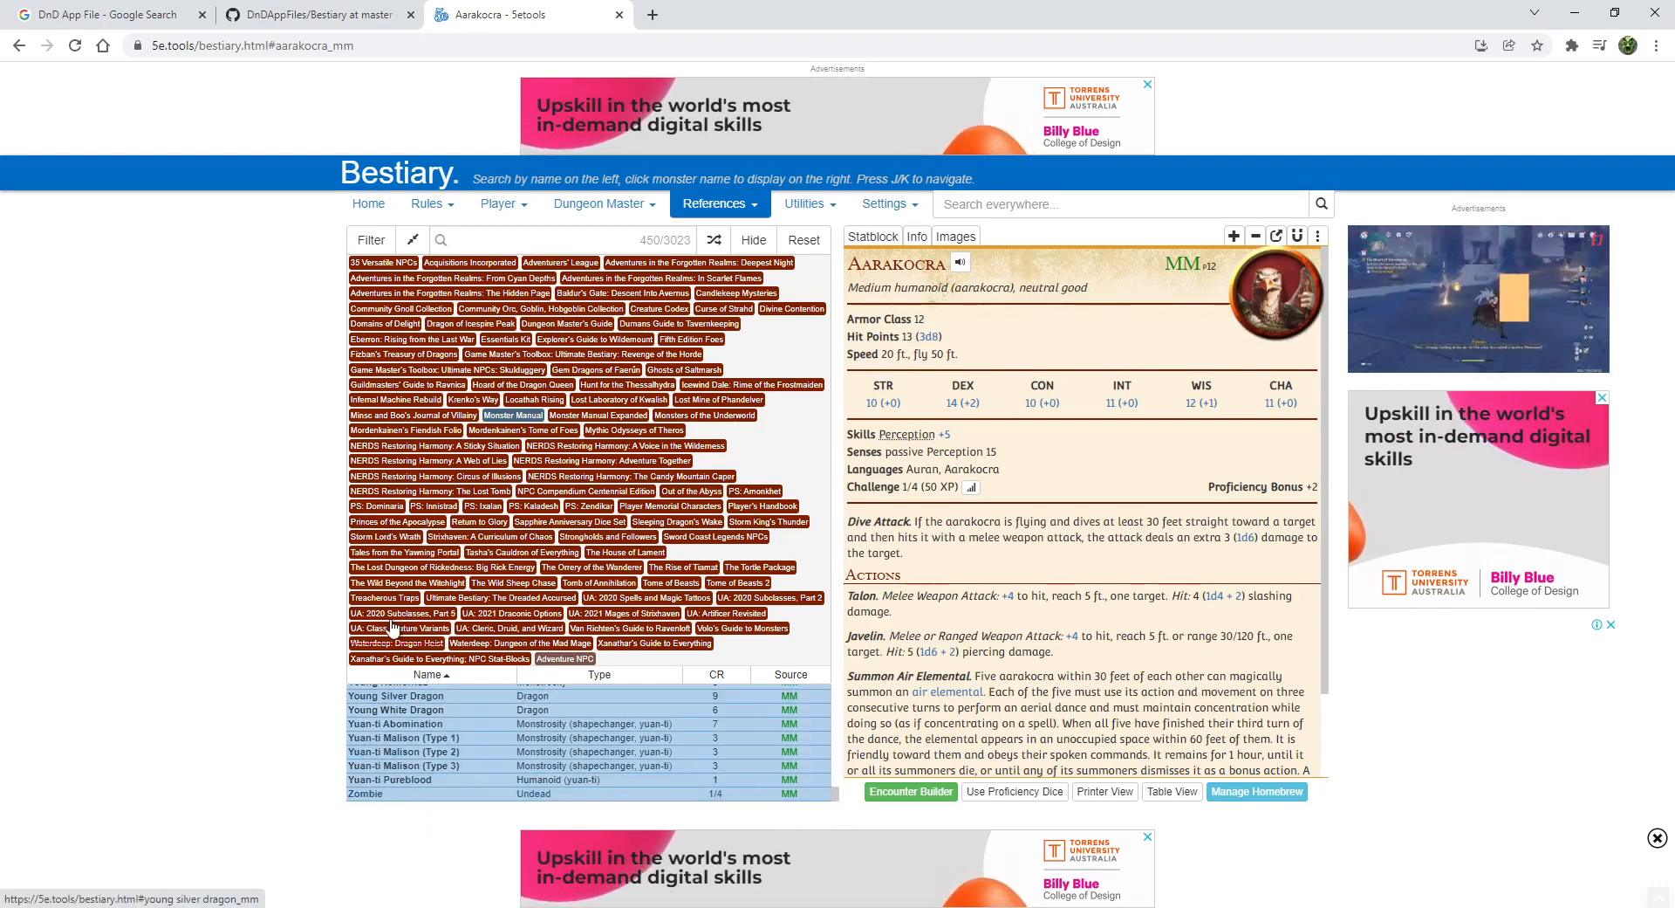
pyautogui.rightClick(467, 724)
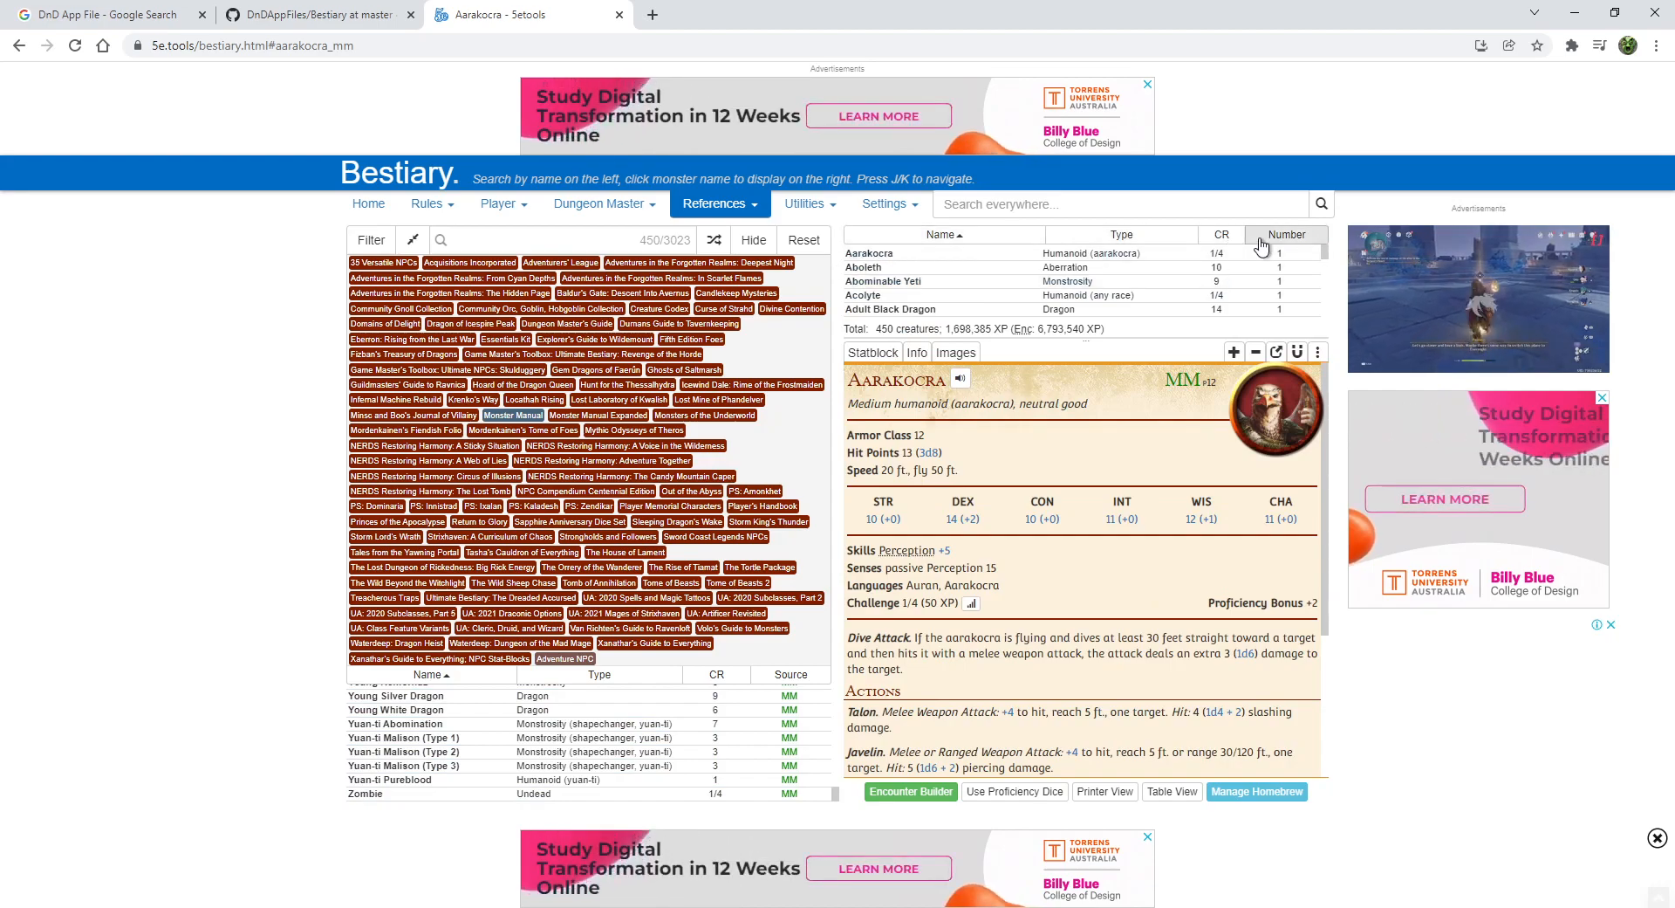
# - Download the encounter list as JSON data and return to Obsidian
pyautogui.moveTo(1324, 256); pyautogui.dragTo(1345, 194)
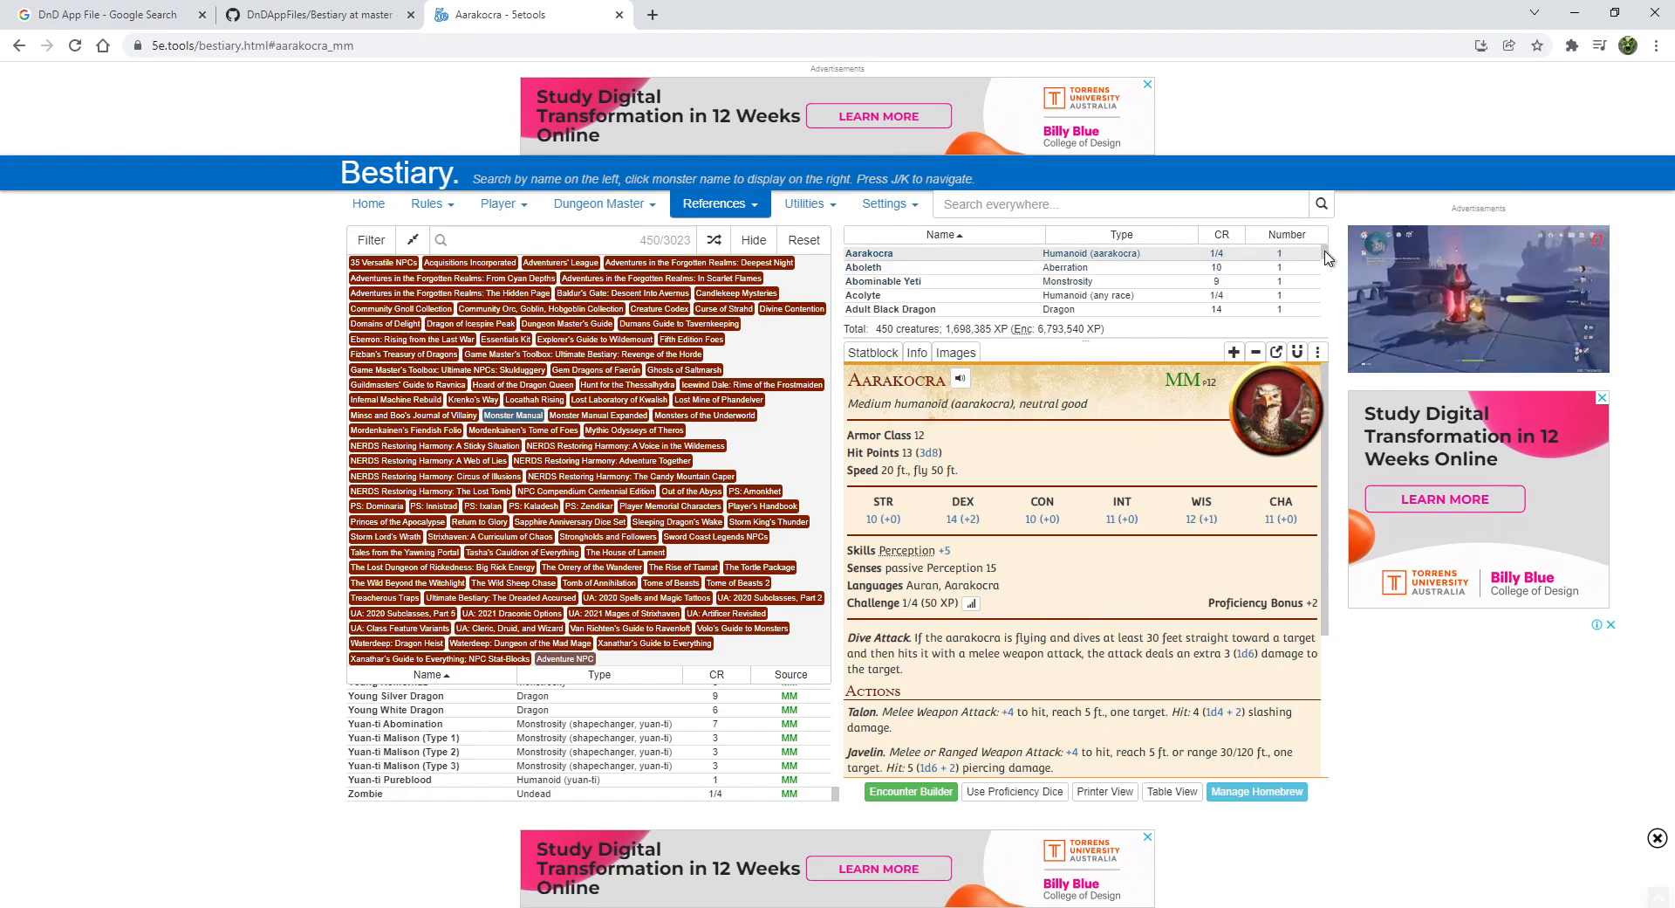
pyautogui.moveTo(1325, 254); pyautogui.dragTo(1324, 337)
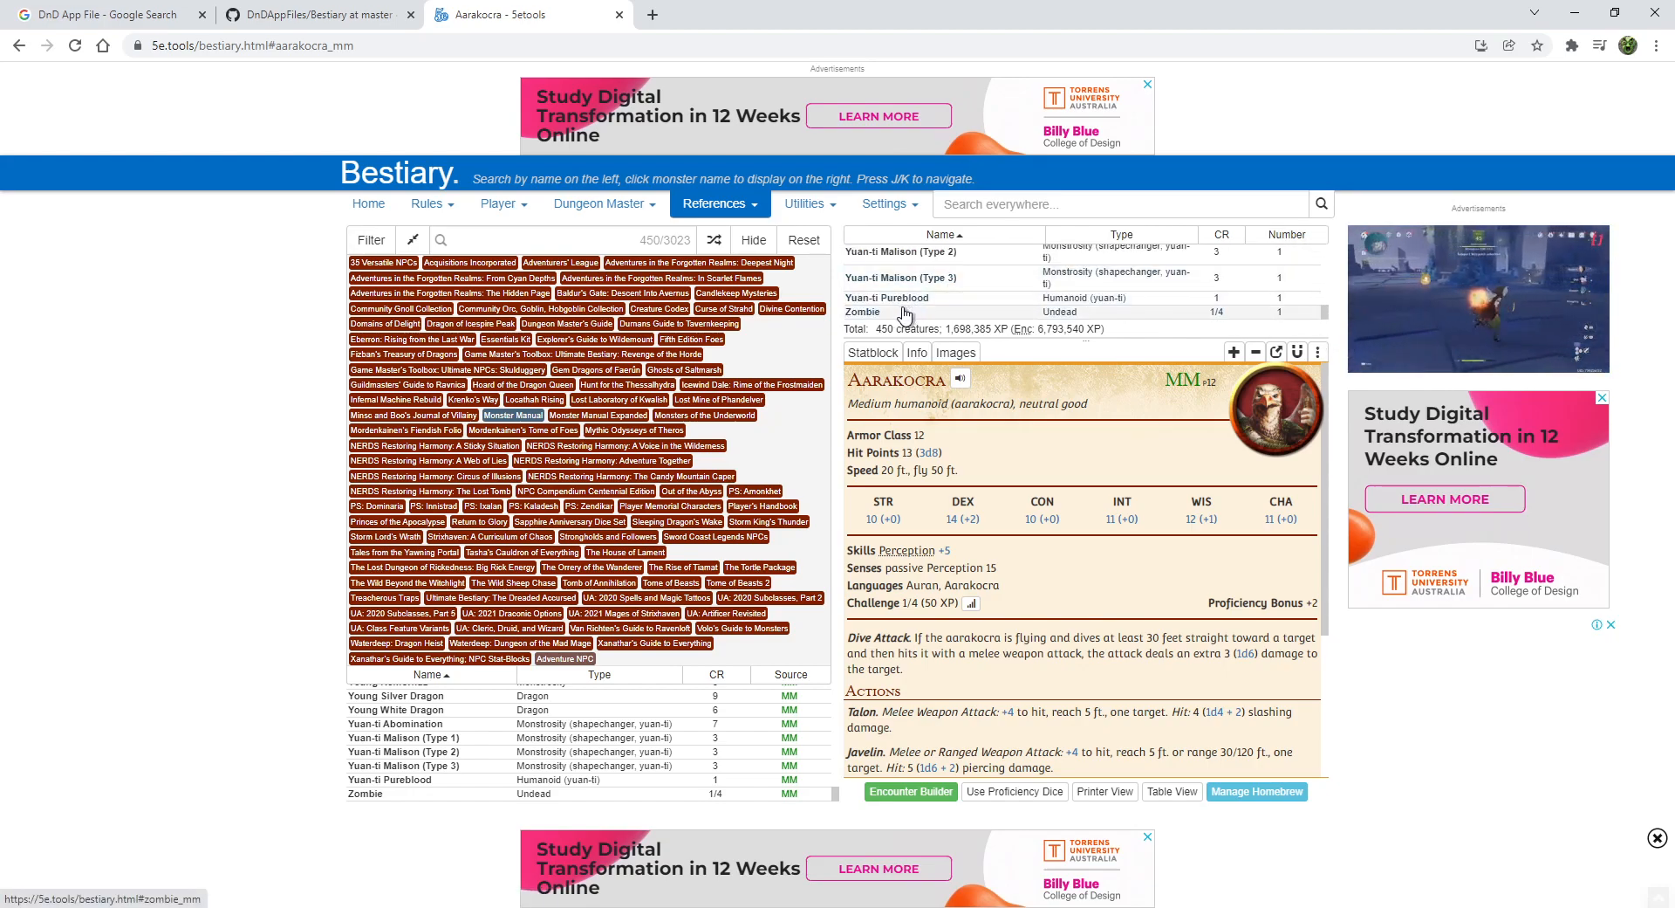
pyautogui.rightClick(1013, 278)
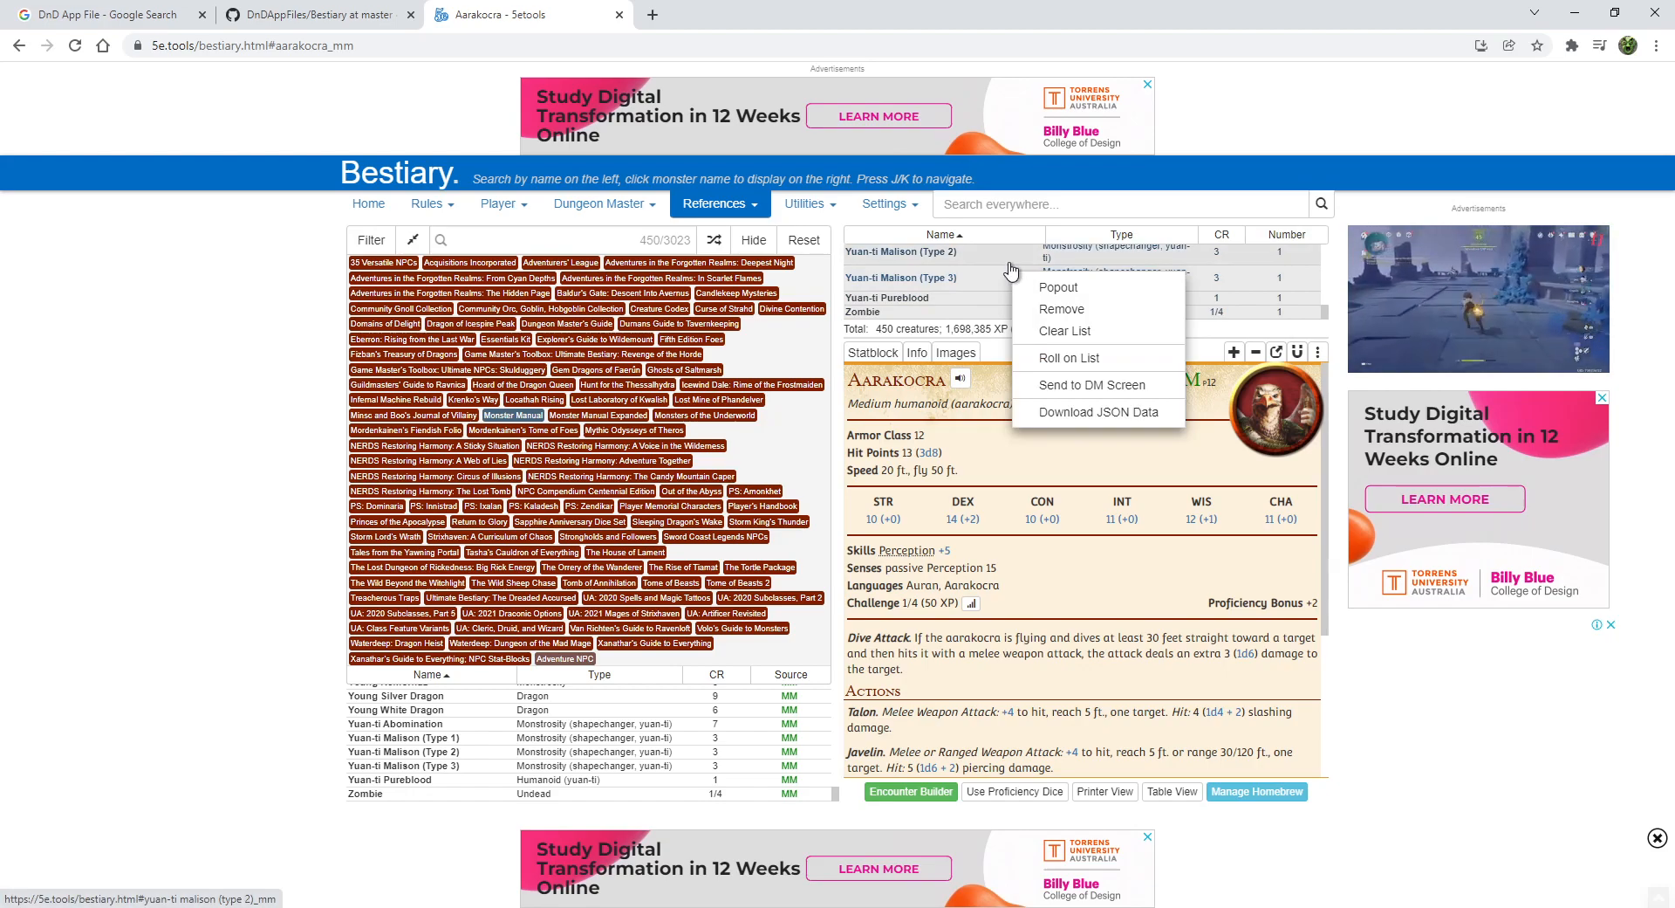
pyautogui.click(1086, 413)
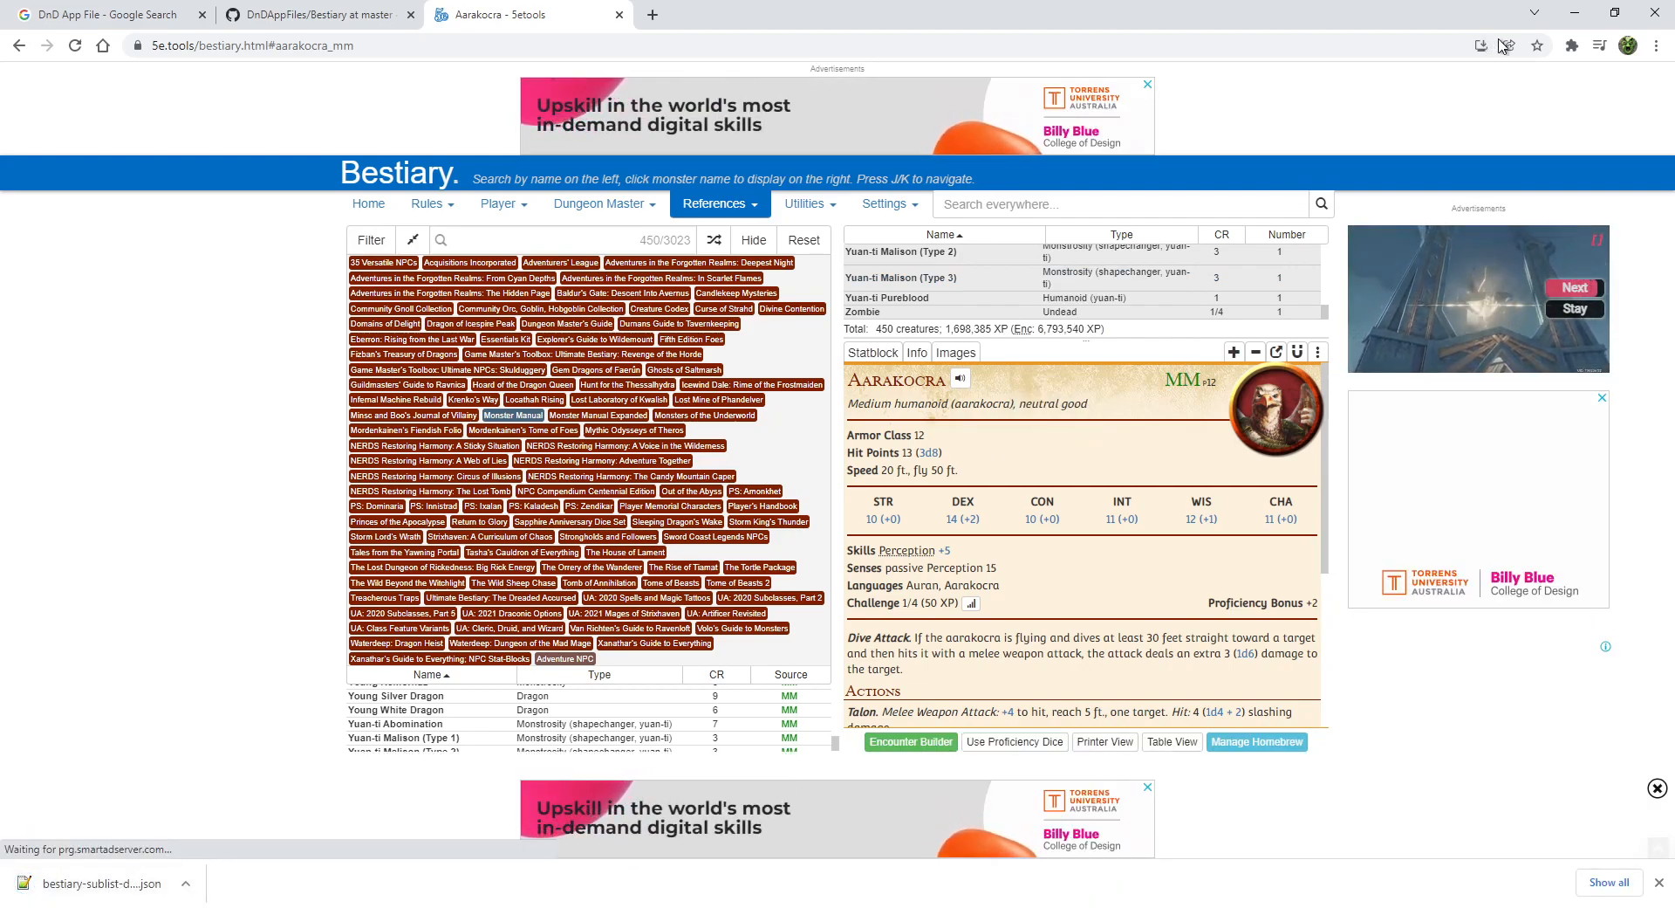
pyautogui.click(1576, 18)
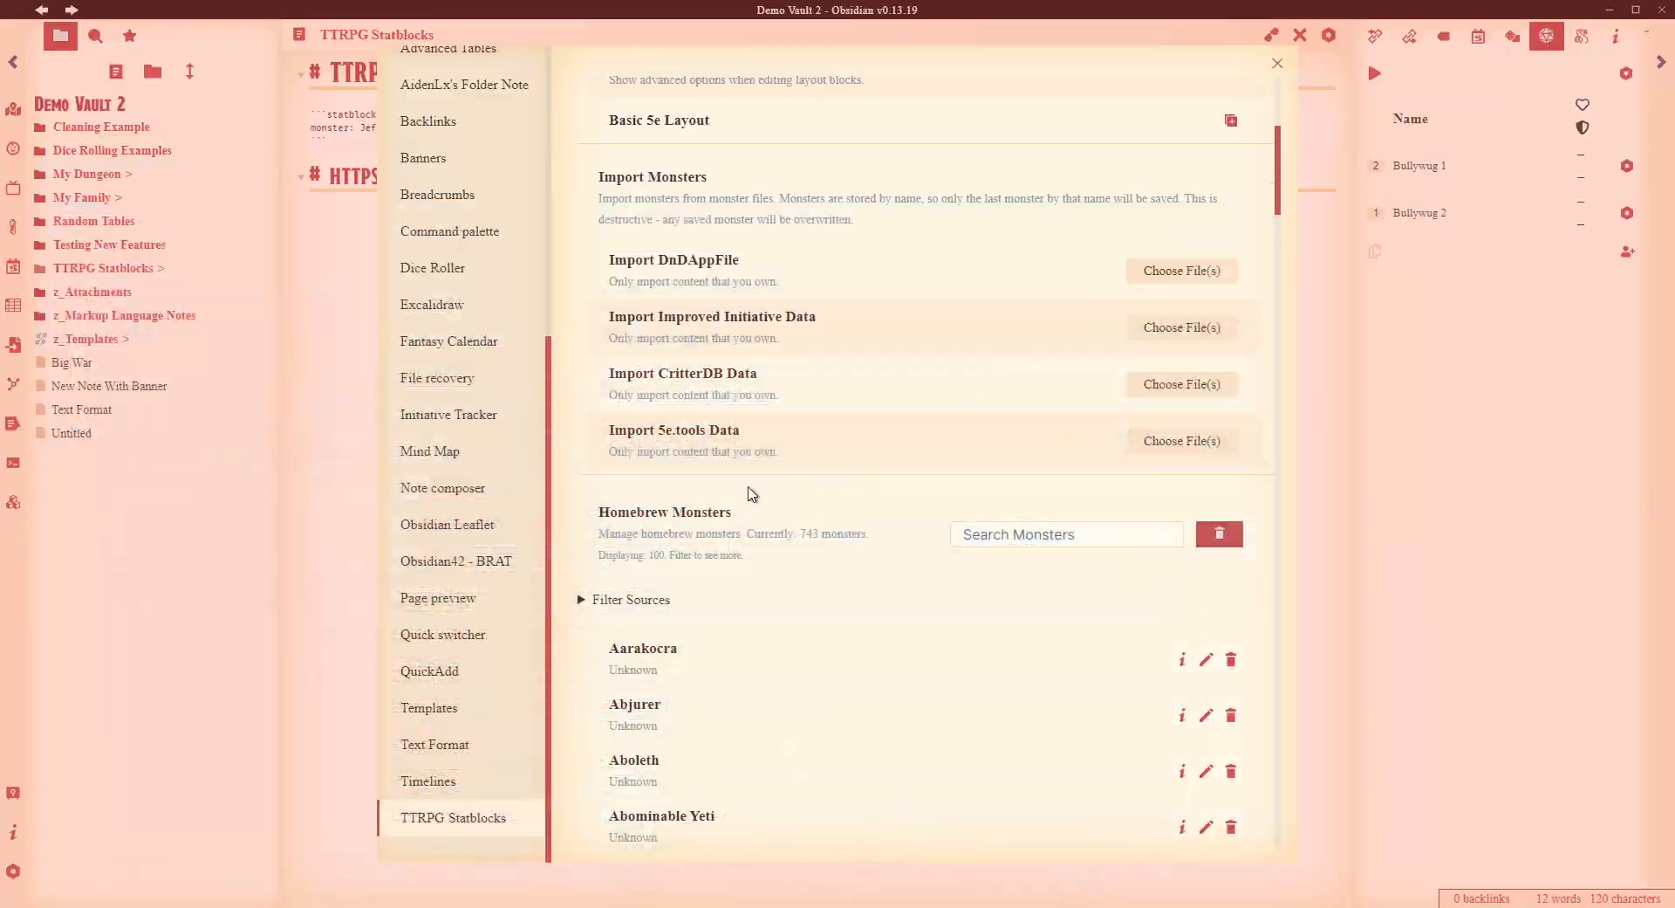
# - Reopen the TTRPG Statblocks settings and start a 5e.tools import, then cancel the file picker
pyautogui.click(1389, 470)
pyautogui.click(768, 251)
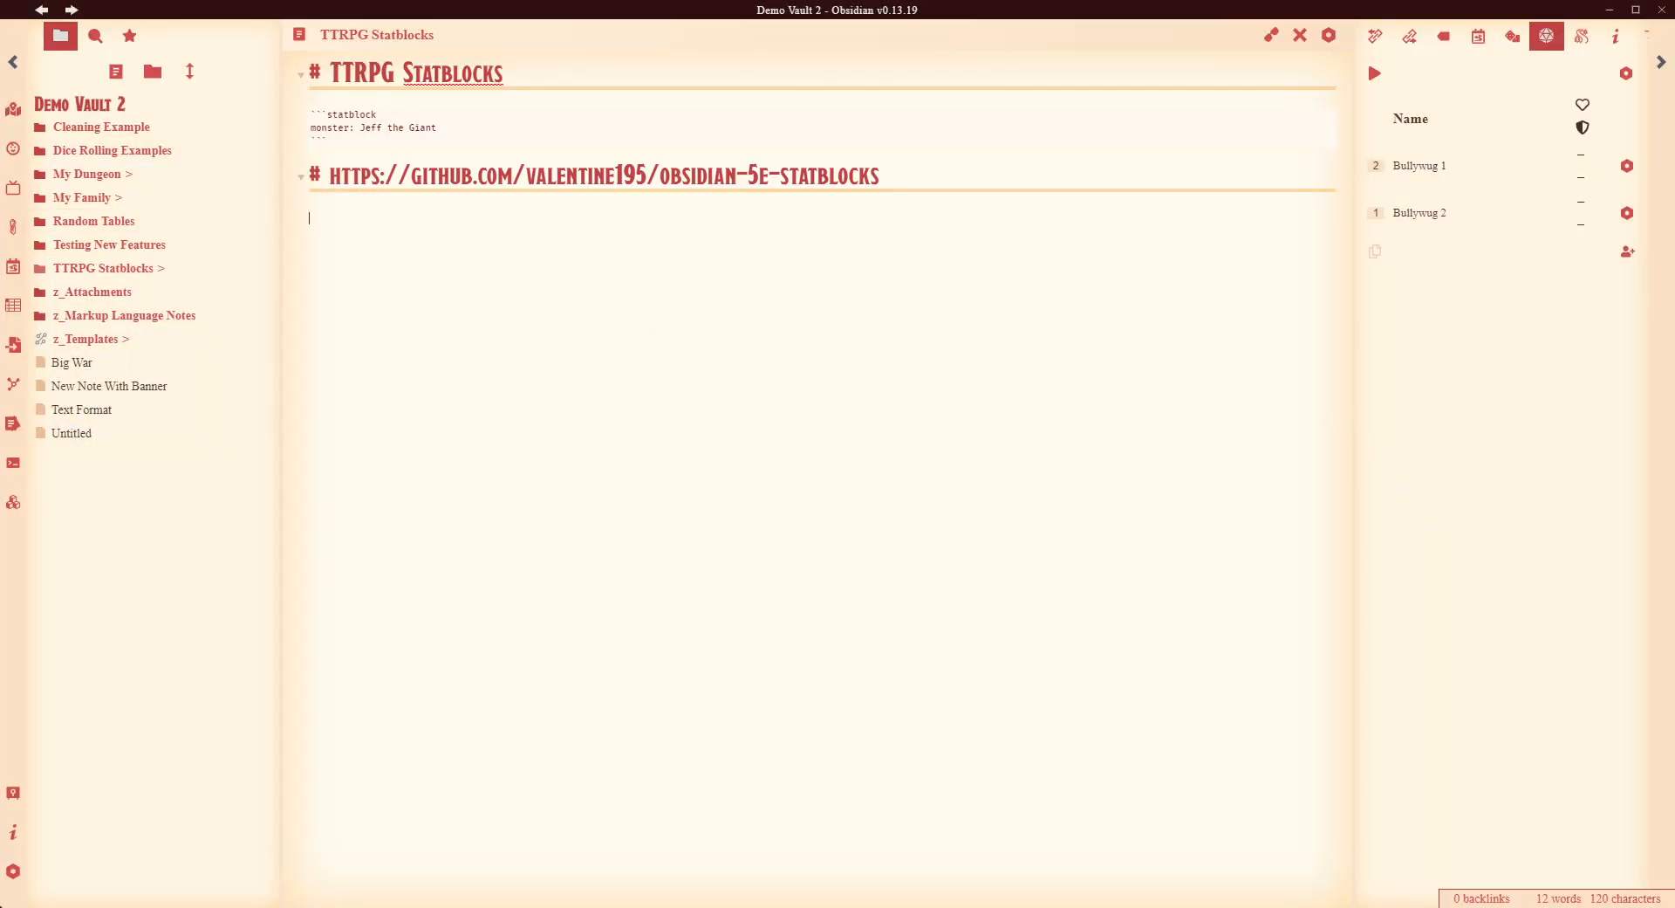
pyautogui.click(13, 871)
pyautogui.scroll(-5, 471, 555)
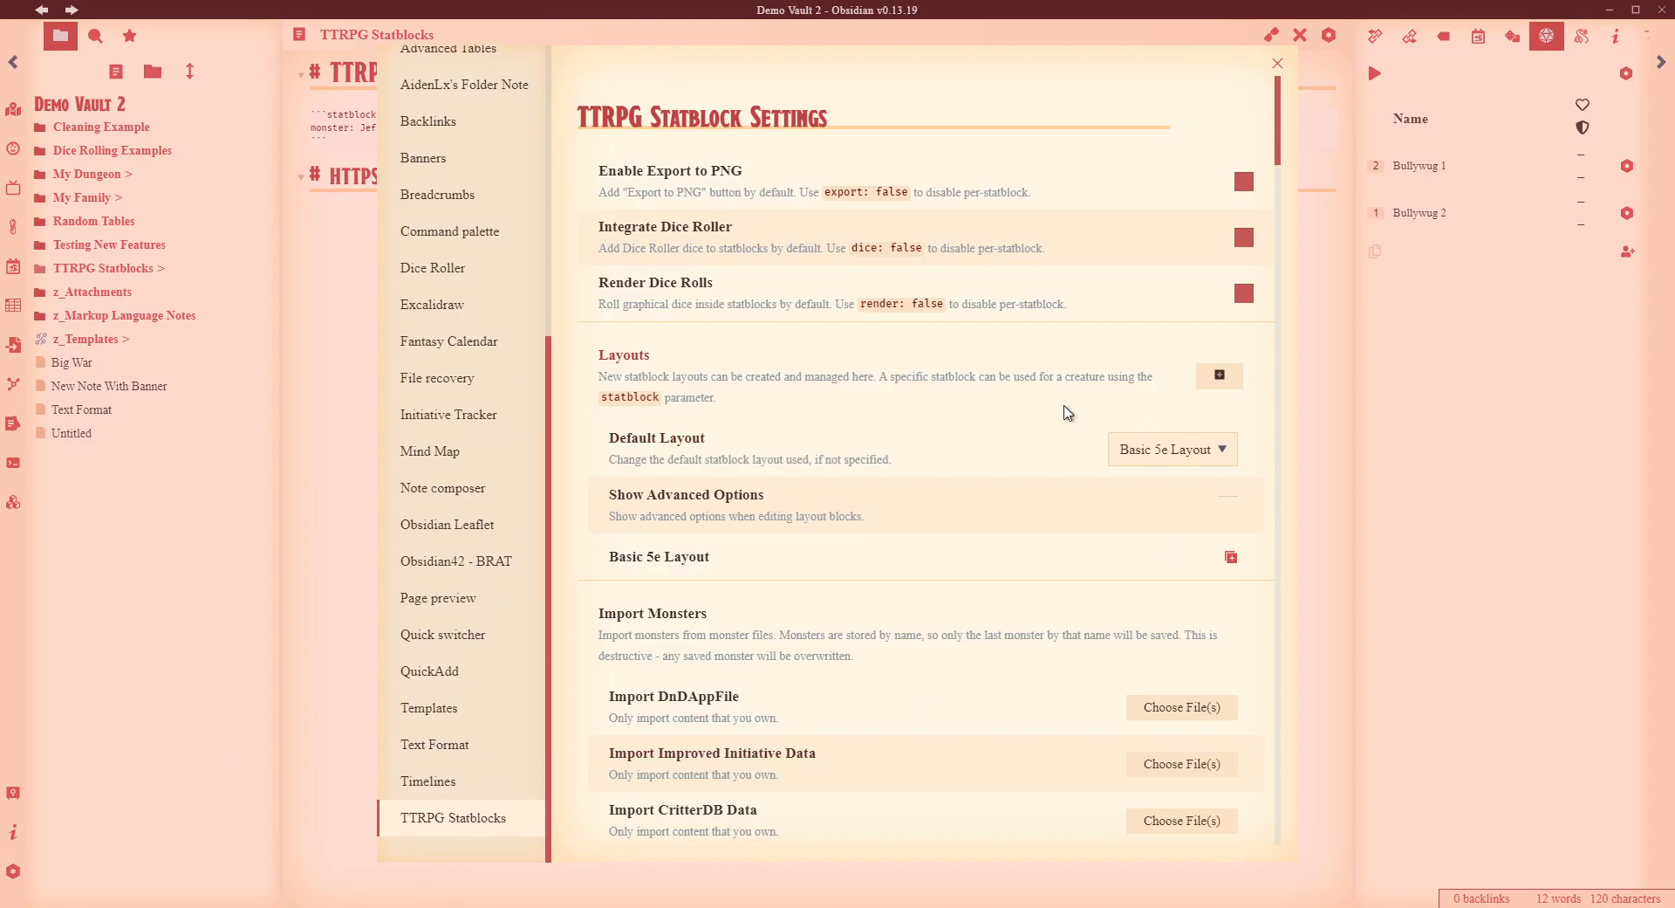
pyautogui.scroll(-3, 1021, 412)
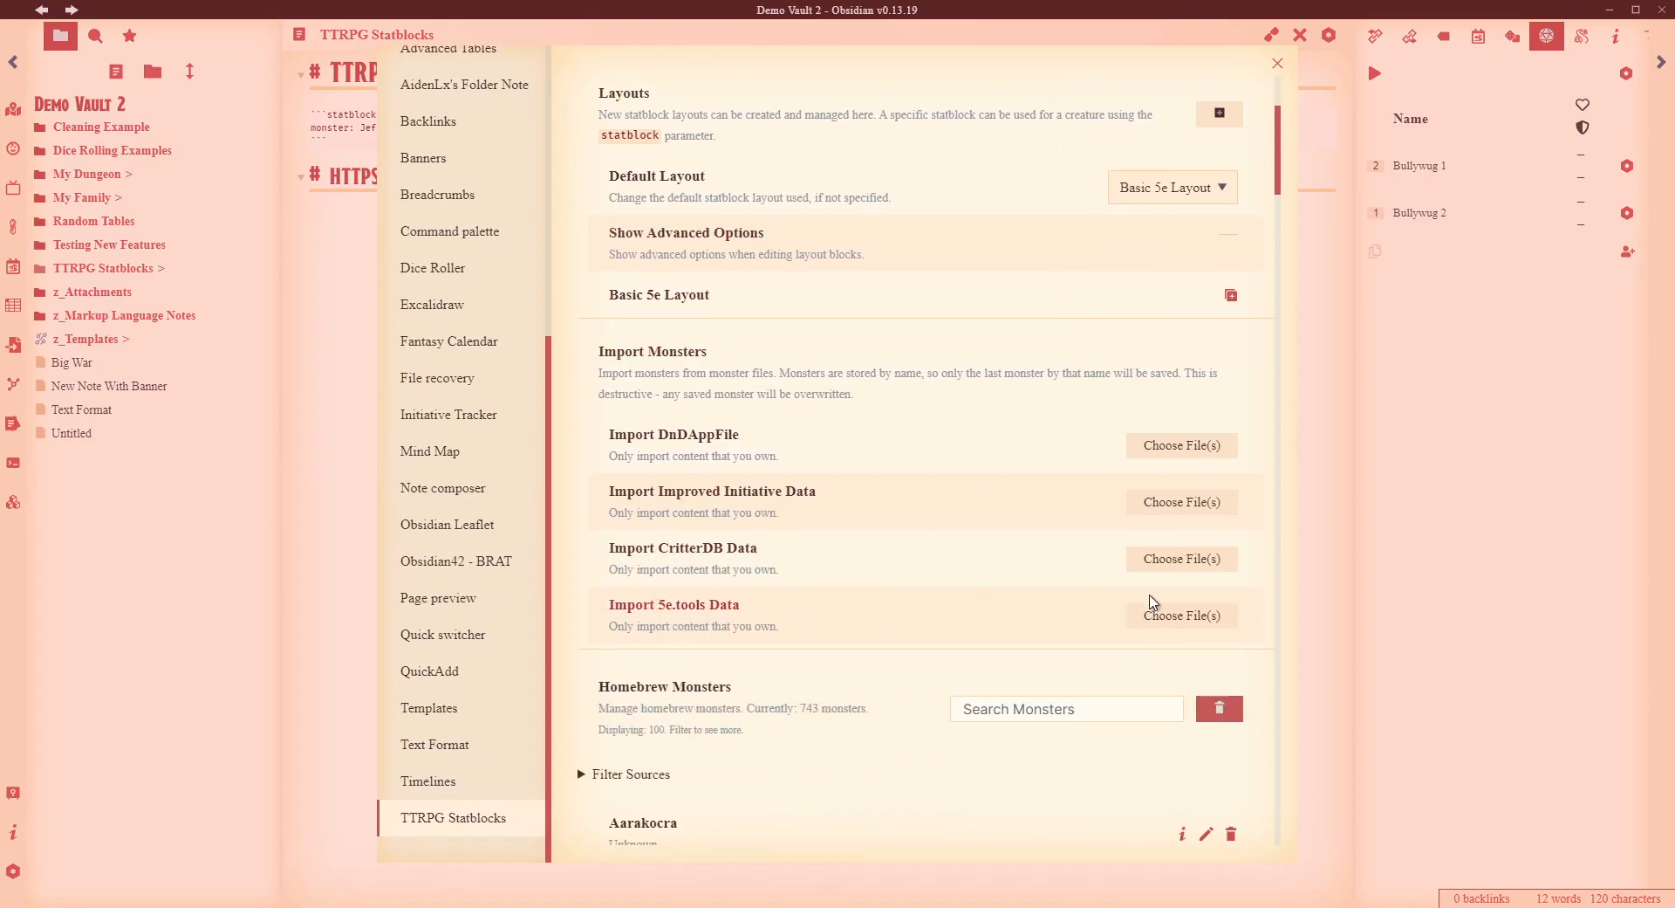
pyautogui.click(1184, 616)
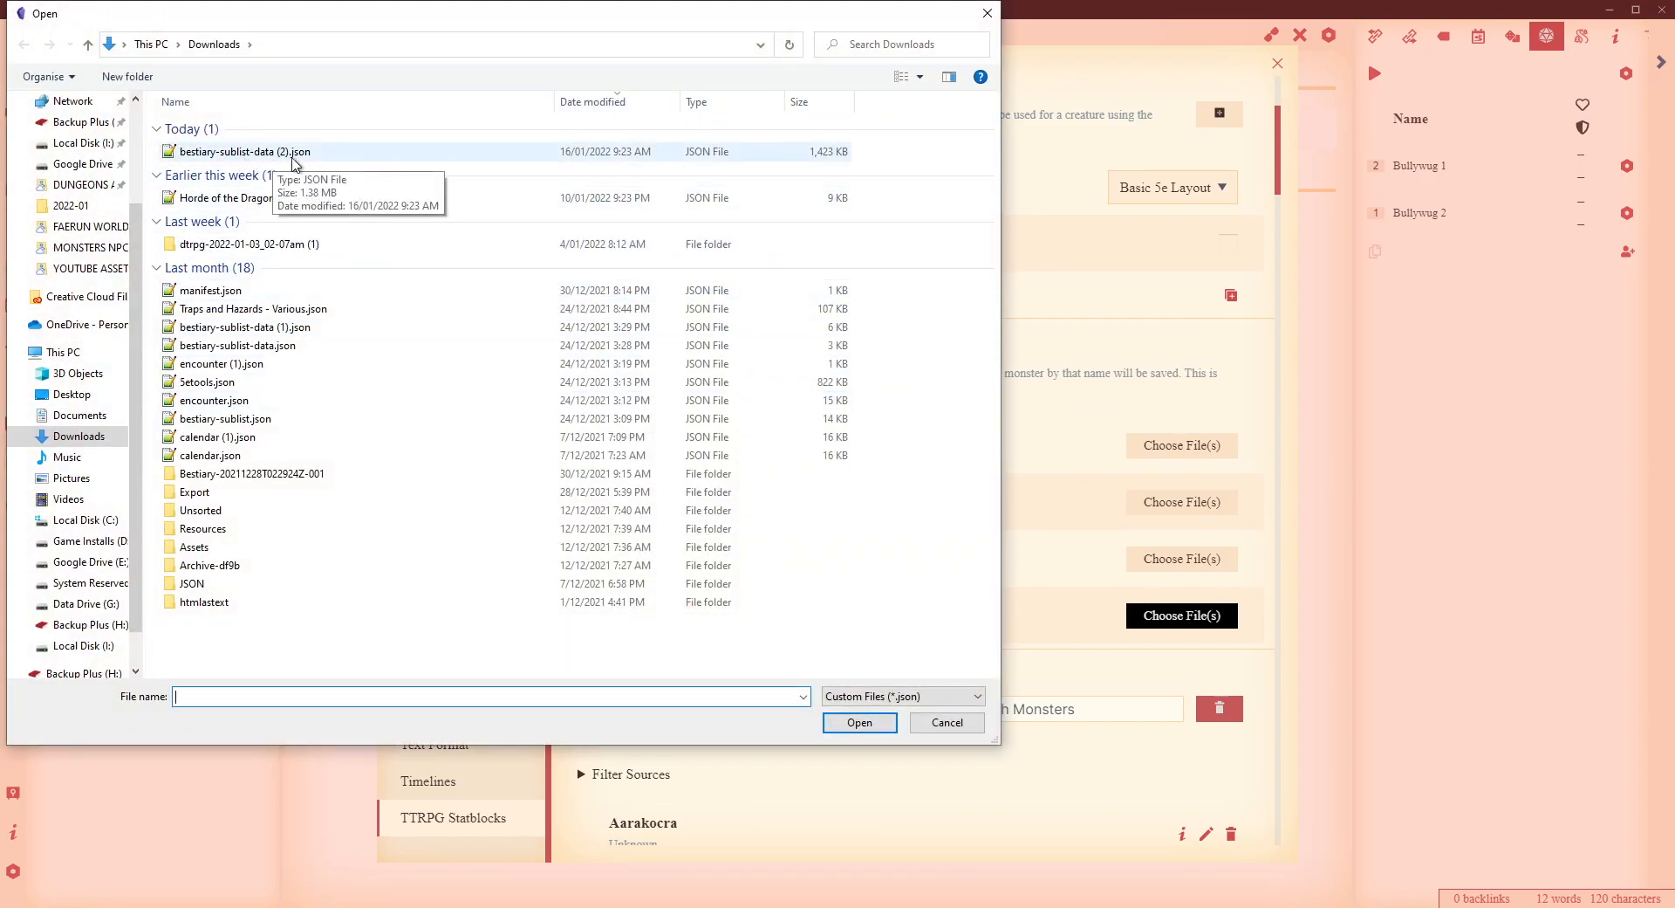
pyautogui.click(987, 14)
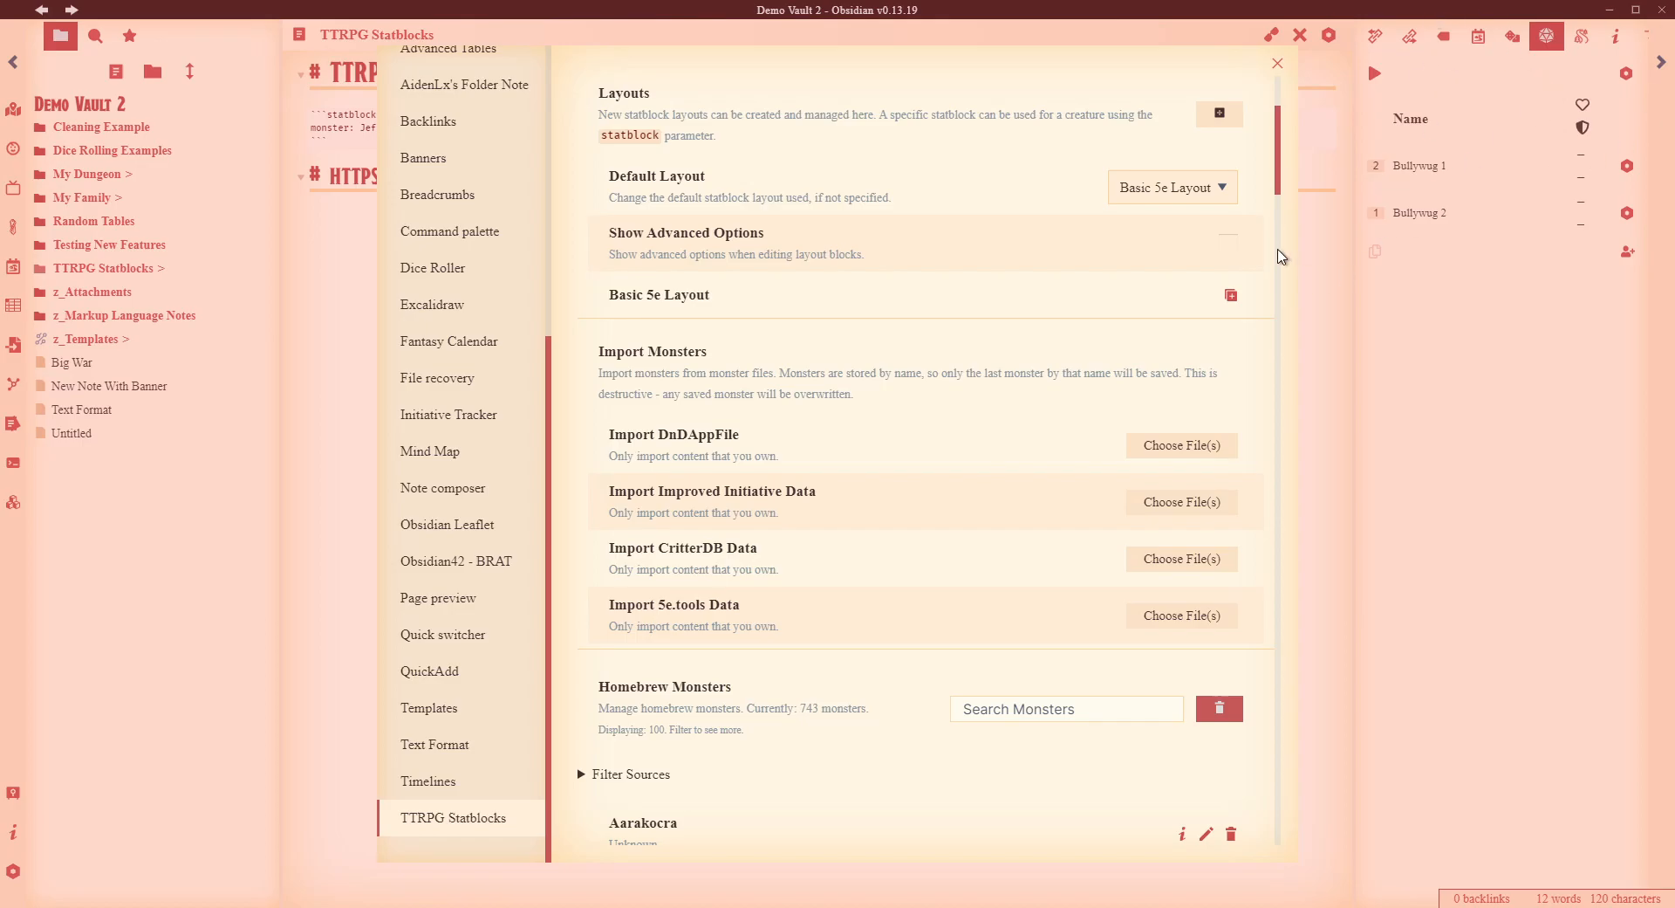
# - Show and hide the monster sources list, then close the statblock settings
pyautogui.scroll(-6, 866, 426)
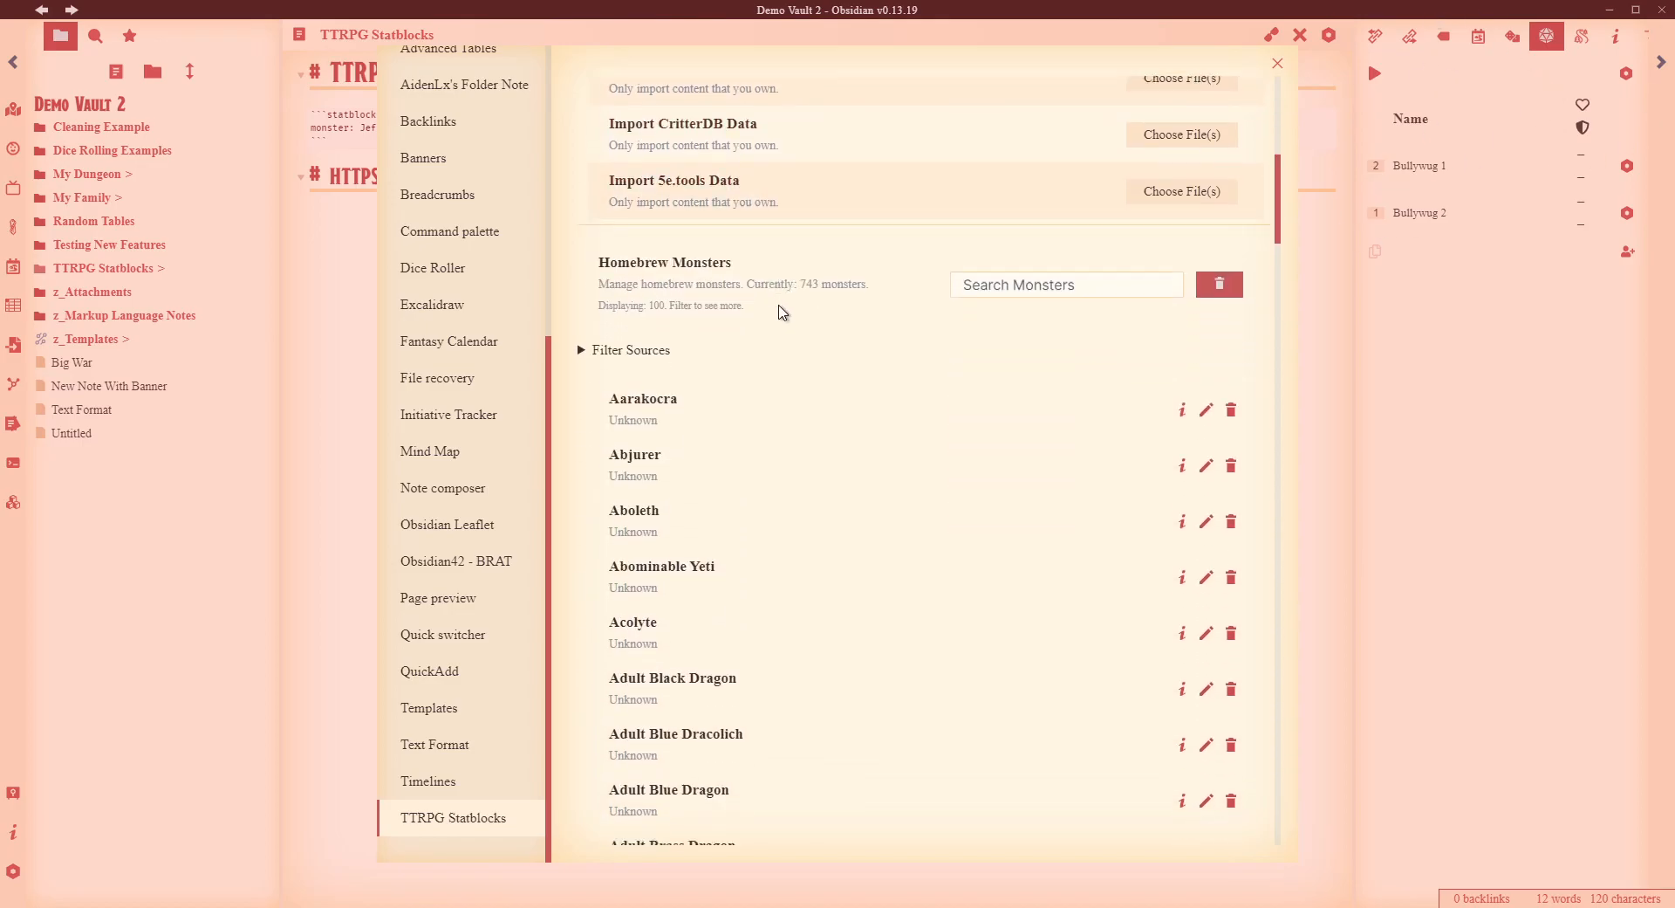
pyautogui.scroll(2, 693, 469)
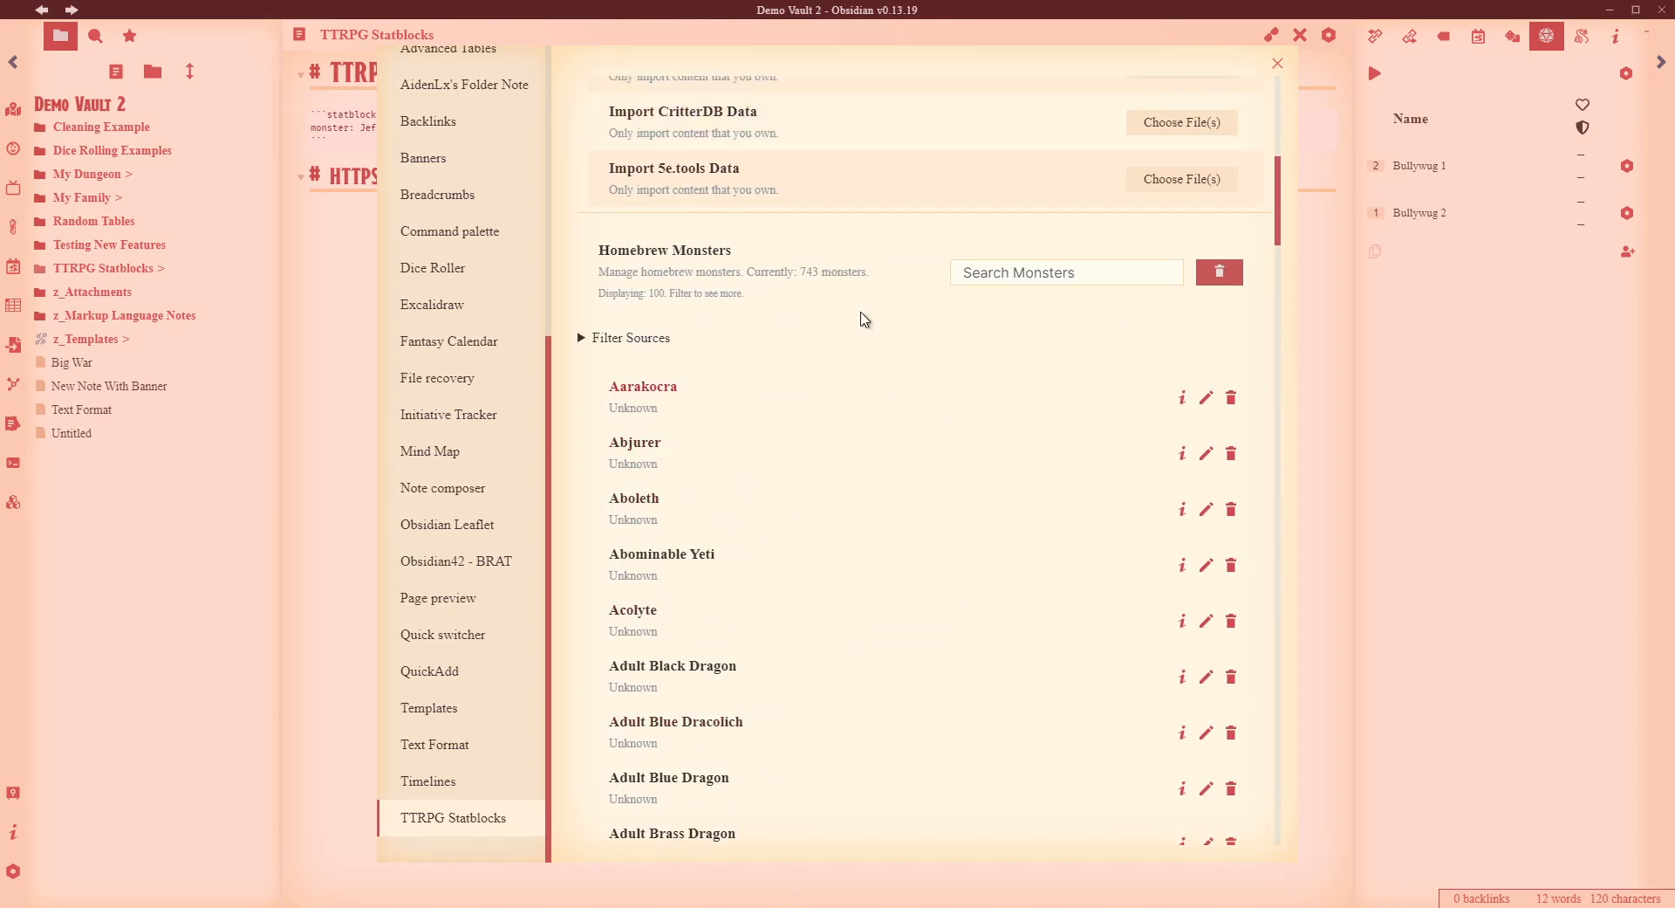
pyautogui.click(597, 341)
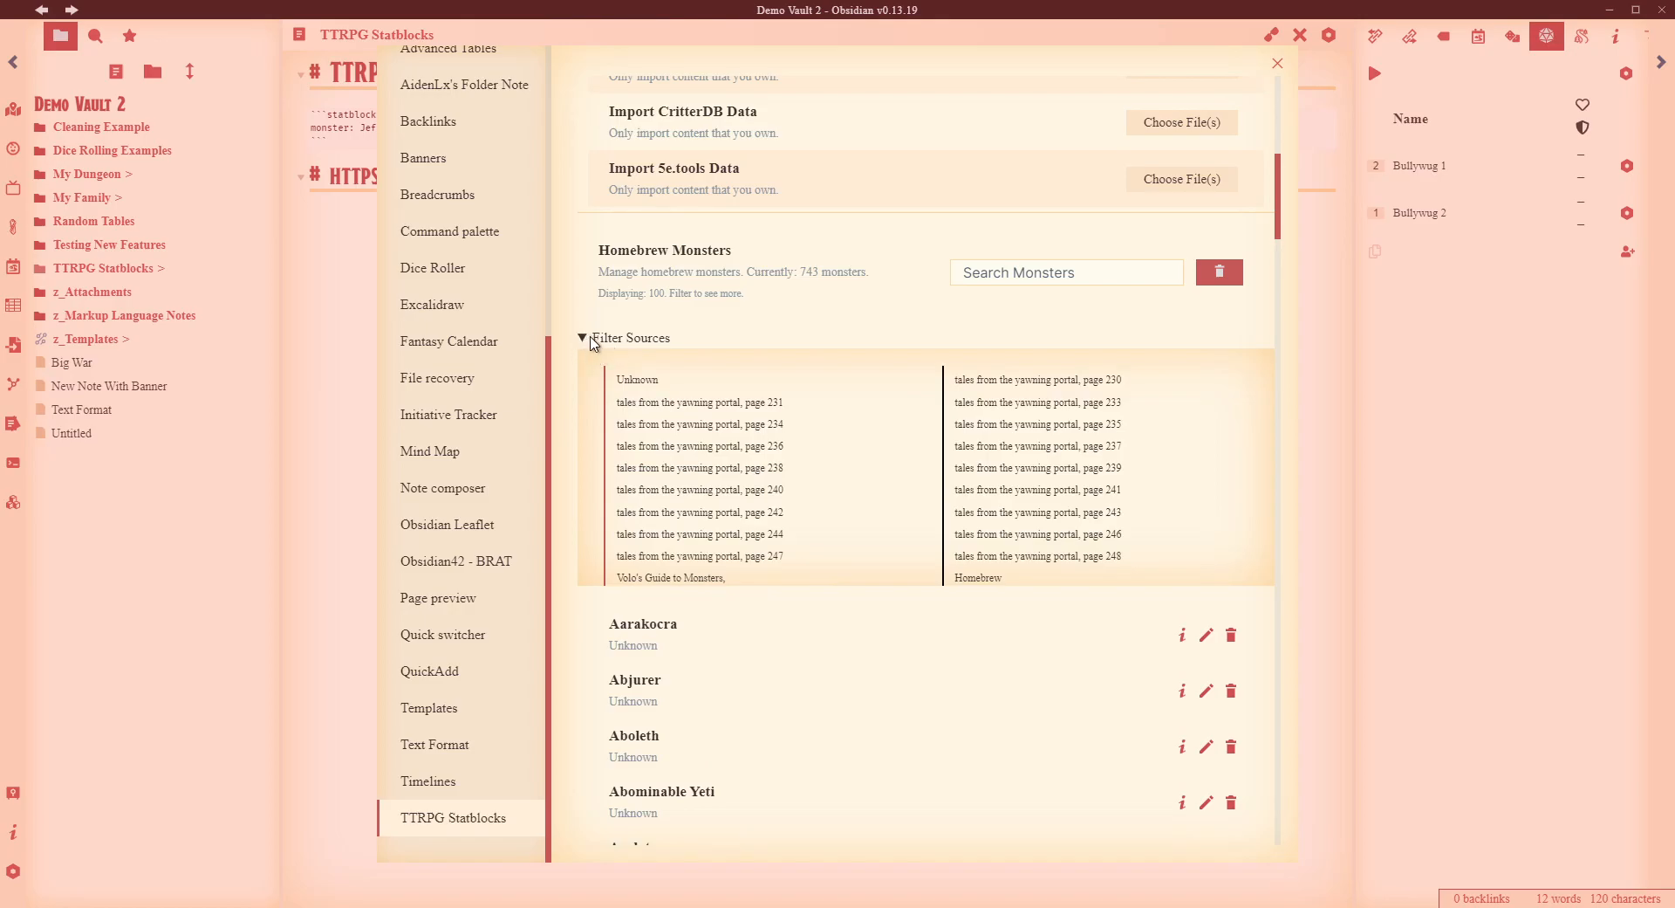
pyautogui.click(594, 340)
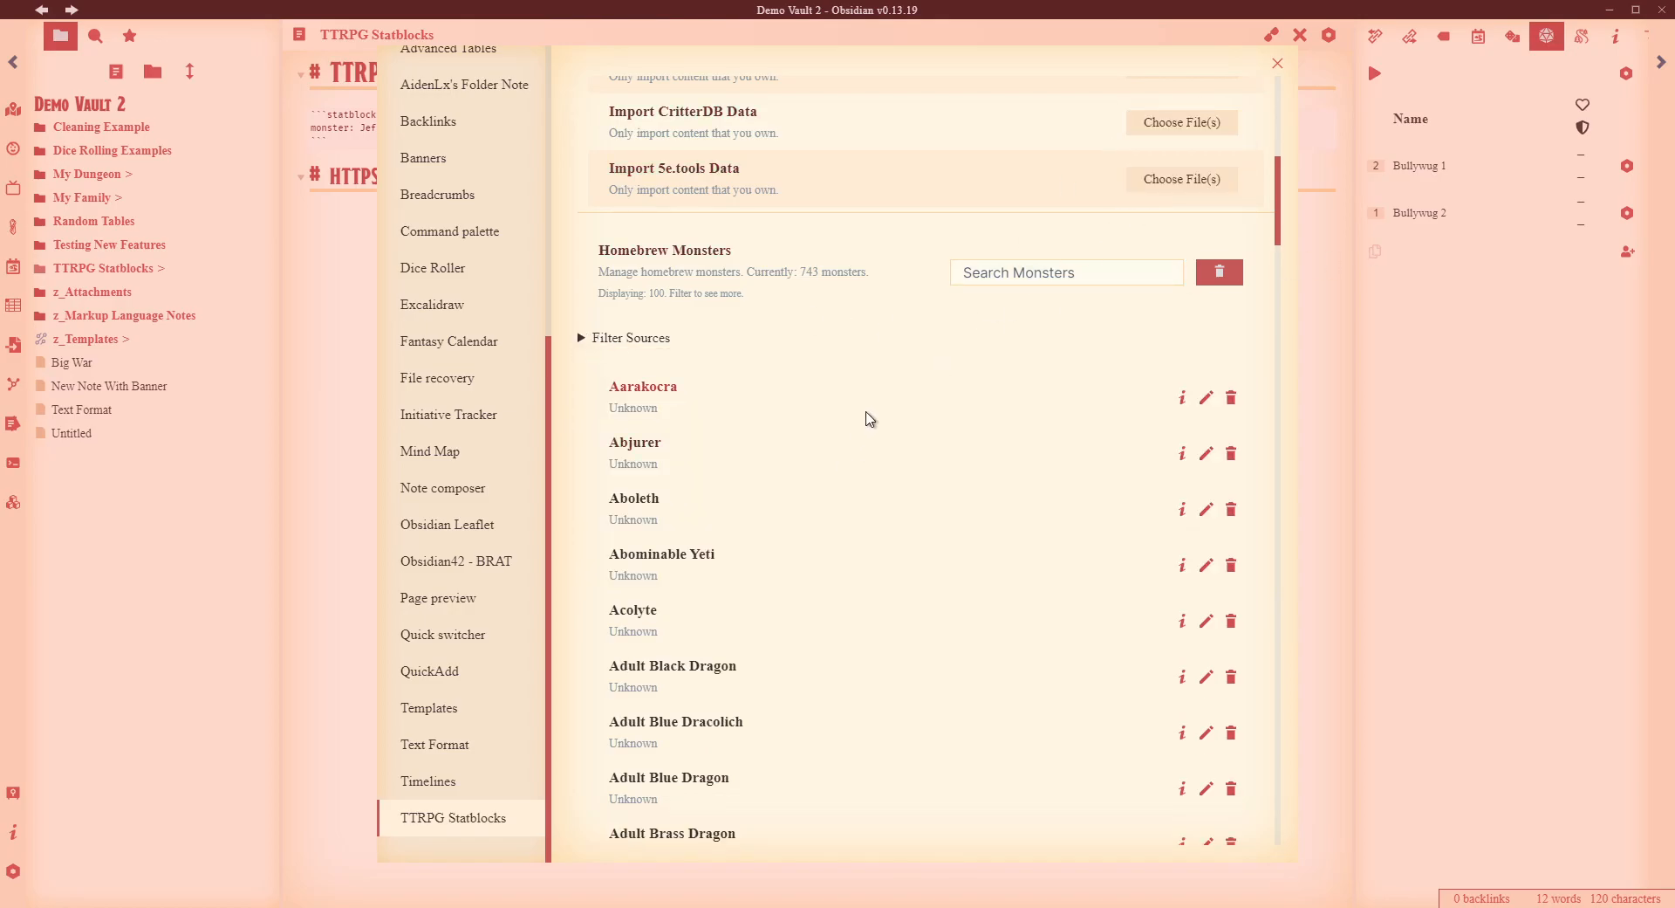
pyautogui.scroll(-10, 860, 480)
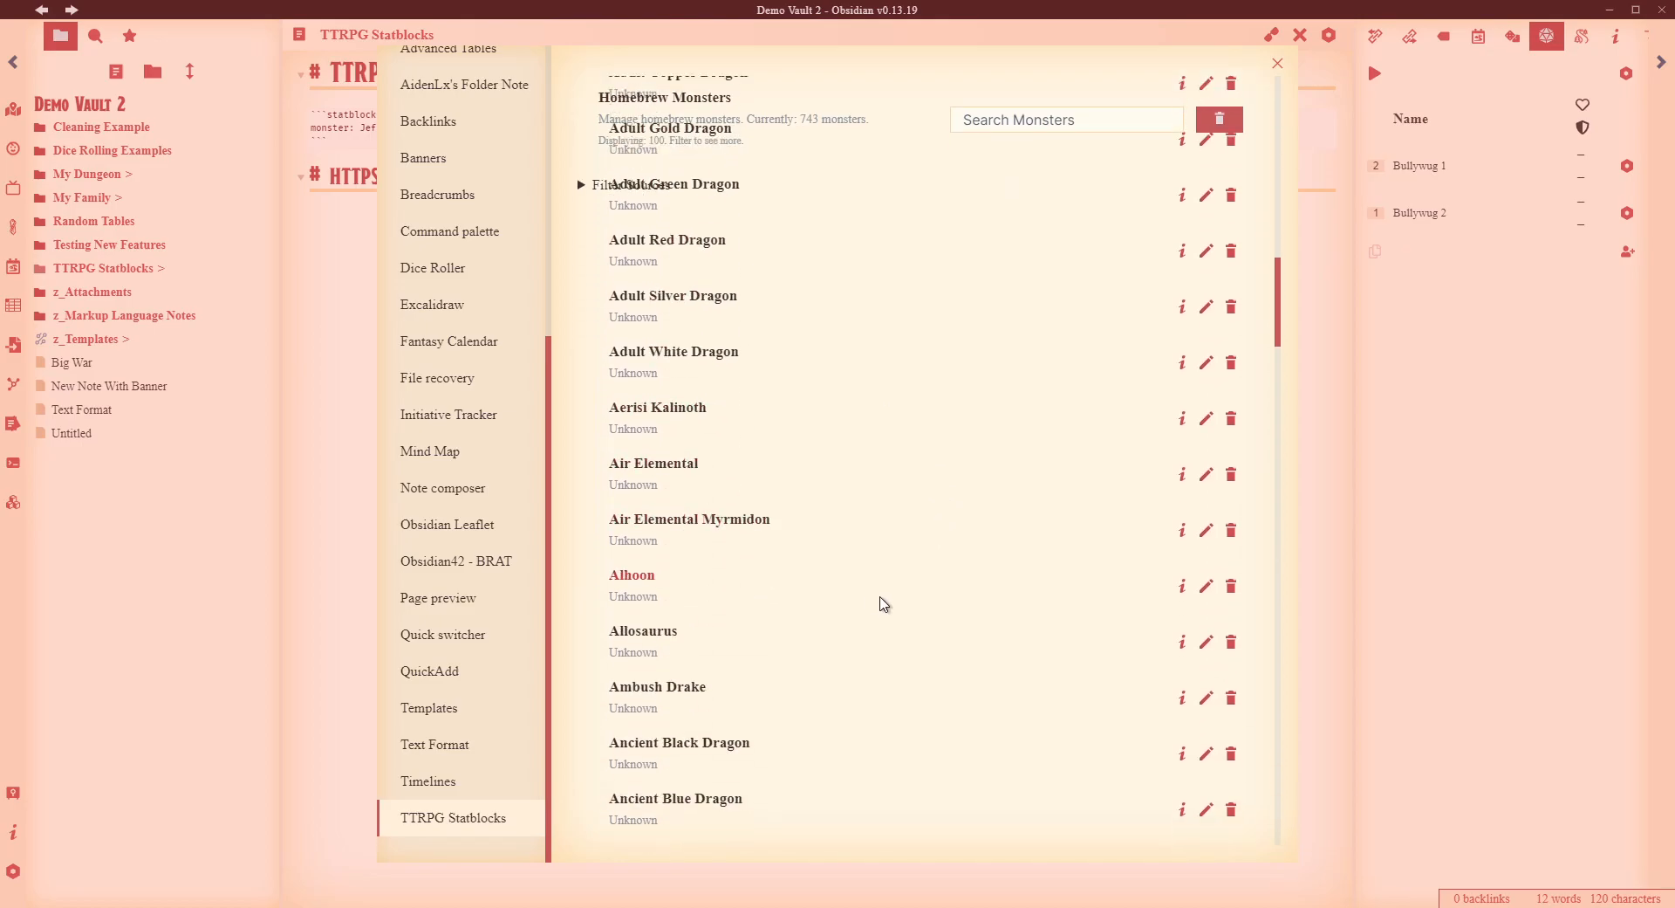
pyautogui.scroll(15, 905, 627)
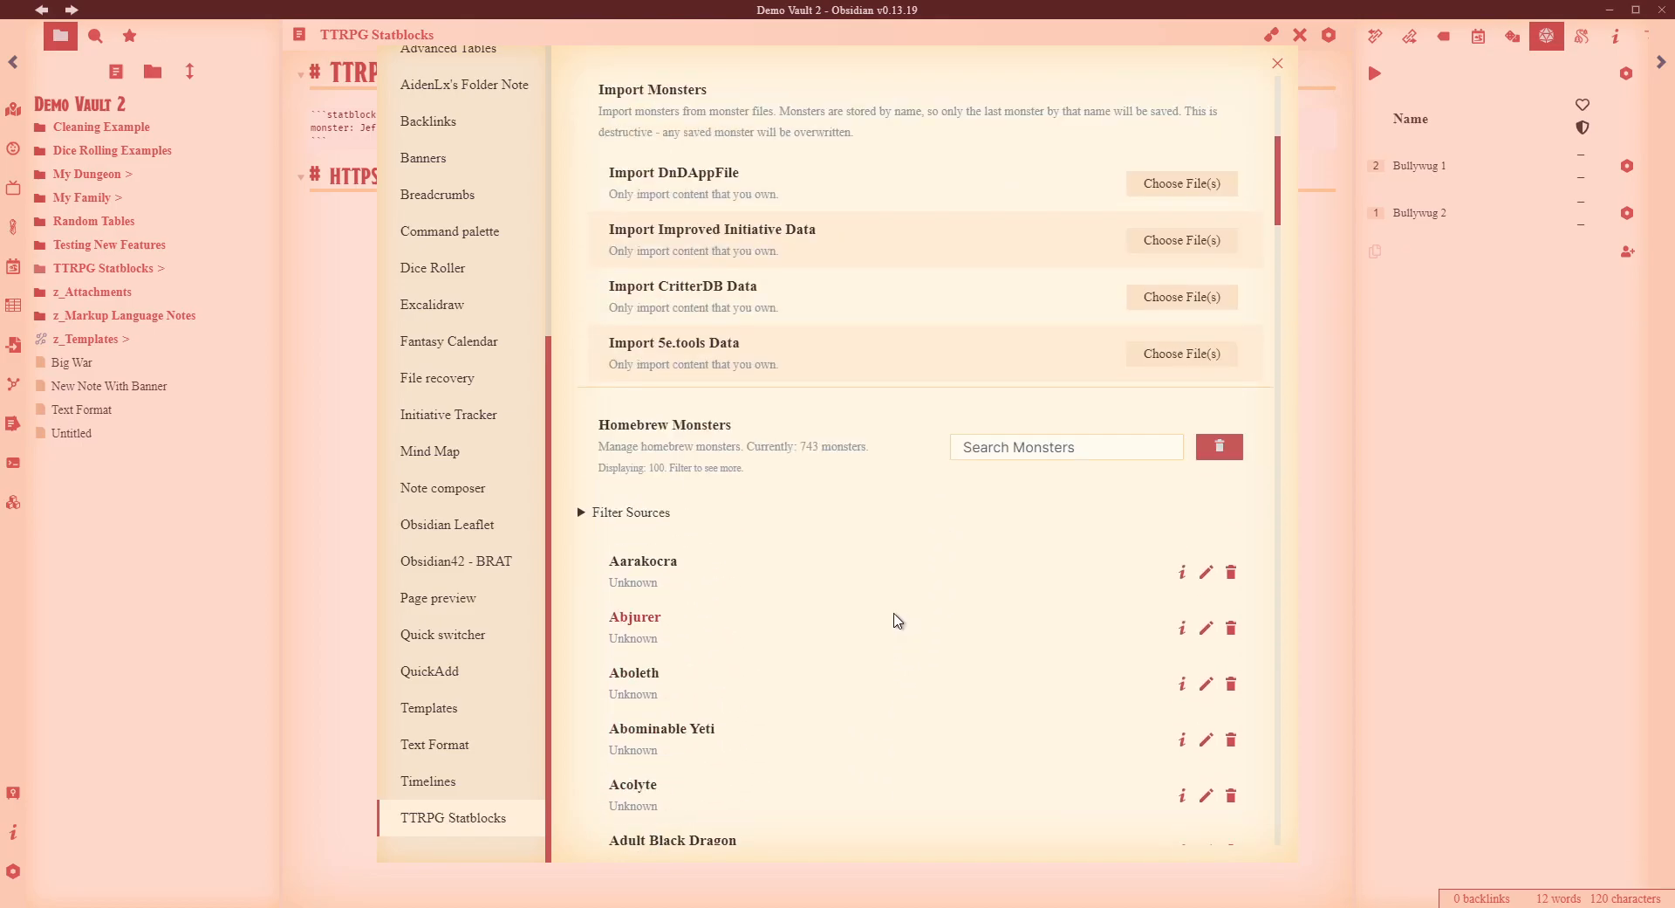
pyautogui.scroll(6, 897, 621)
pyautogui.click(1278, 67)
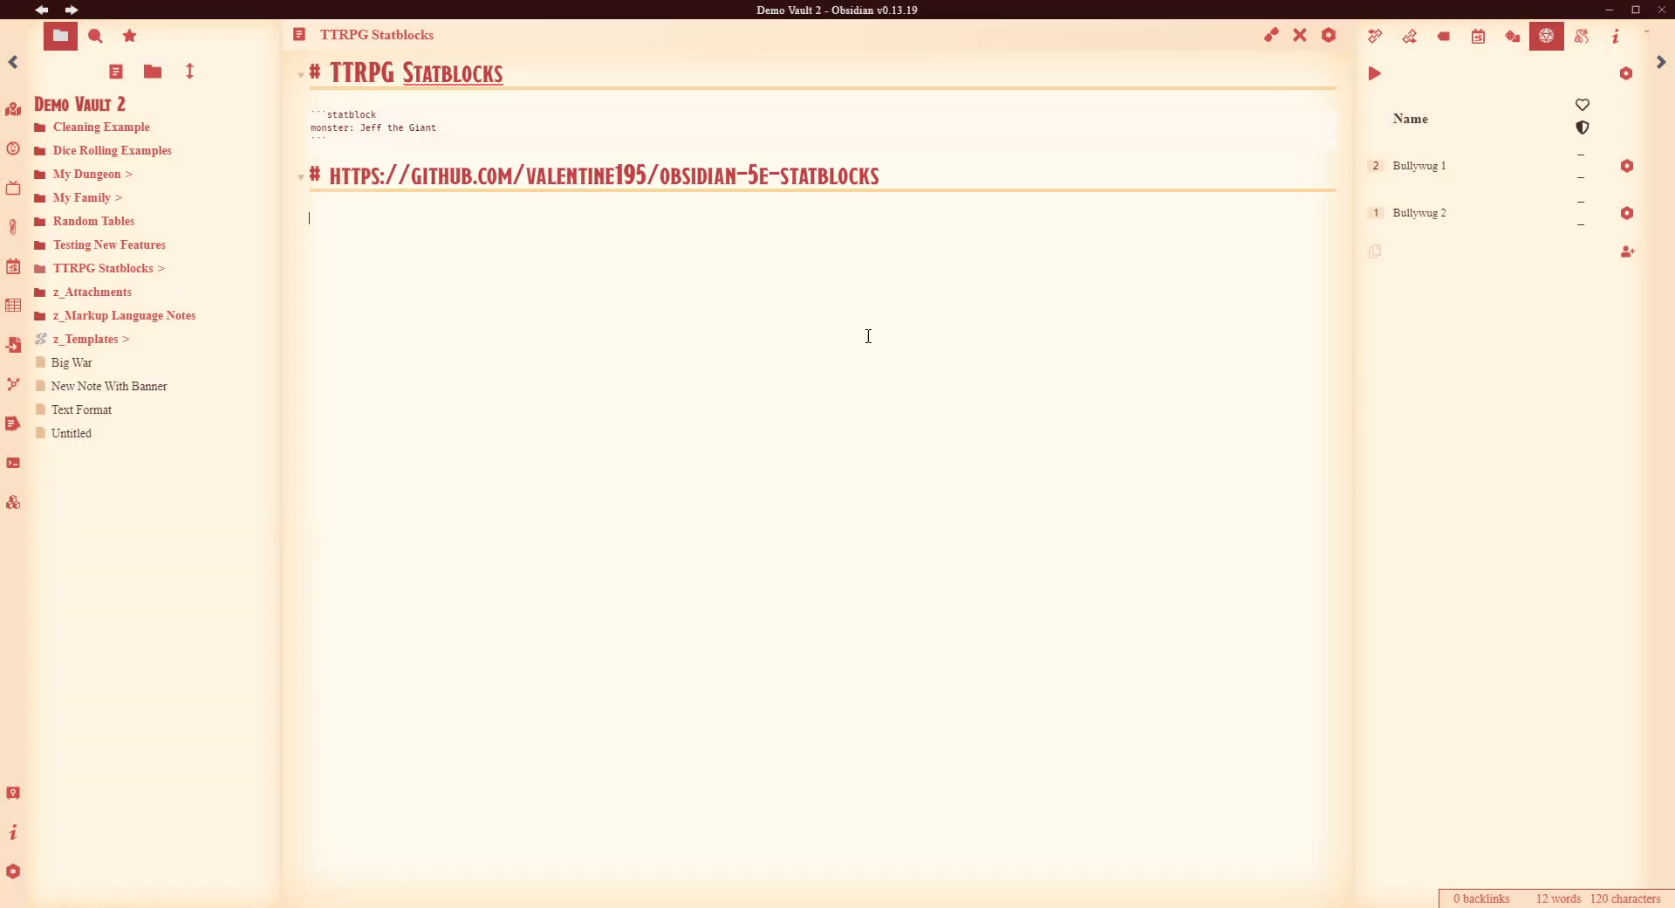
# - Paste a statblock copy below the link heading, change Jeff the Giant to Commoner, and render it
pyautogui.write('``')
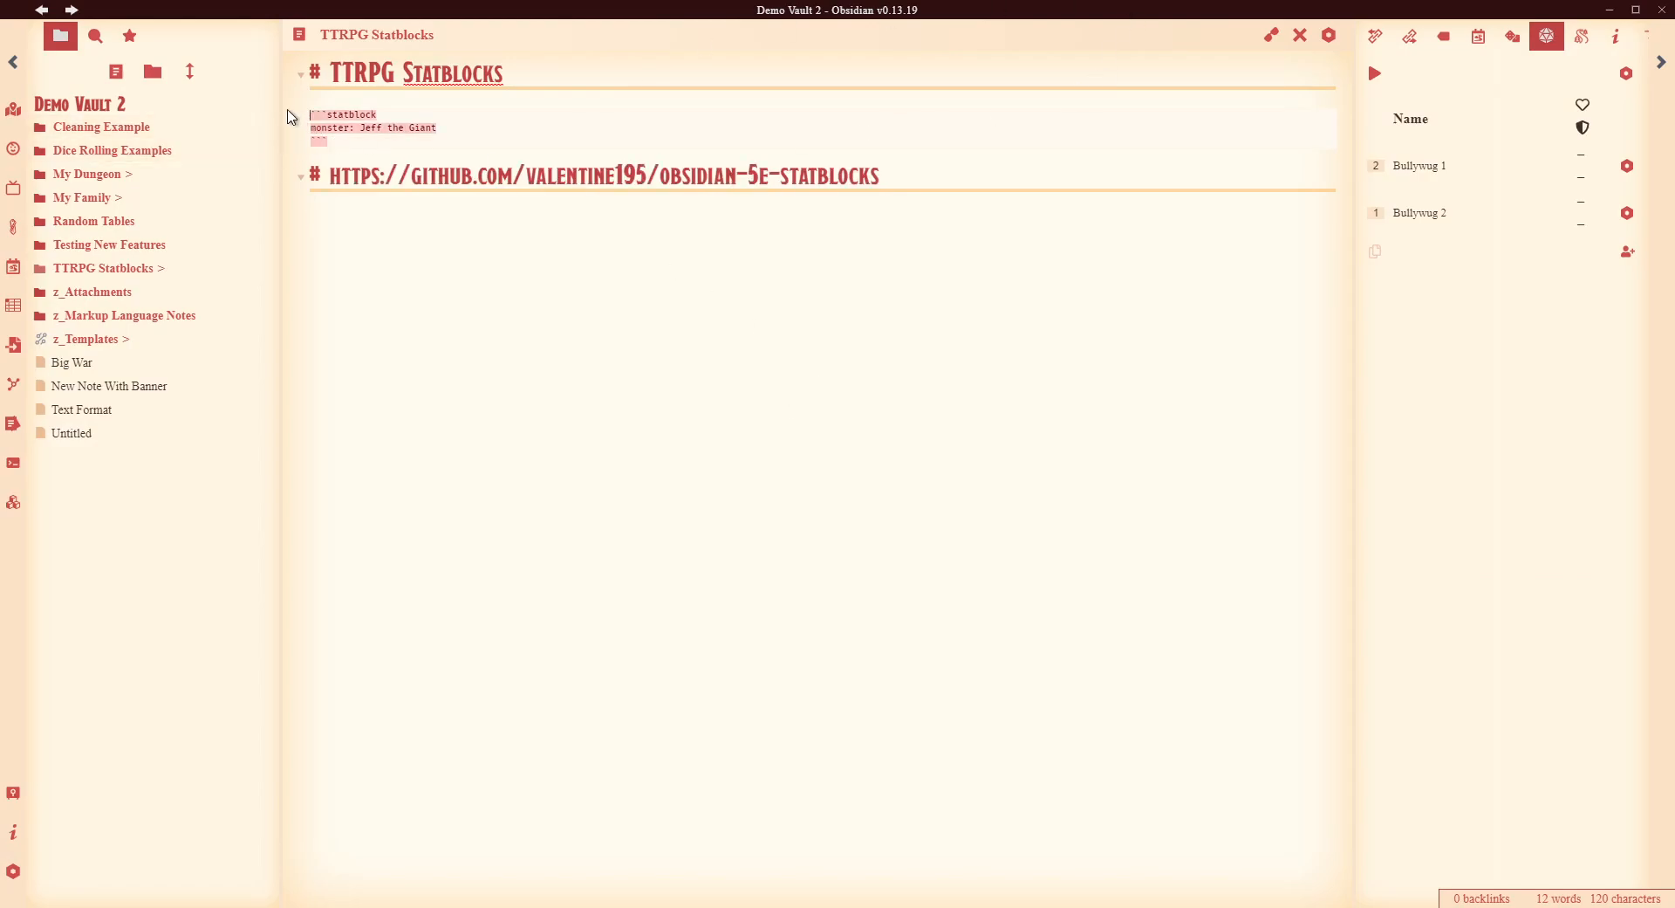
pyautogui.click(460, 273)
pyautogui.write('```statblock monster: Jeff the Giant ```')
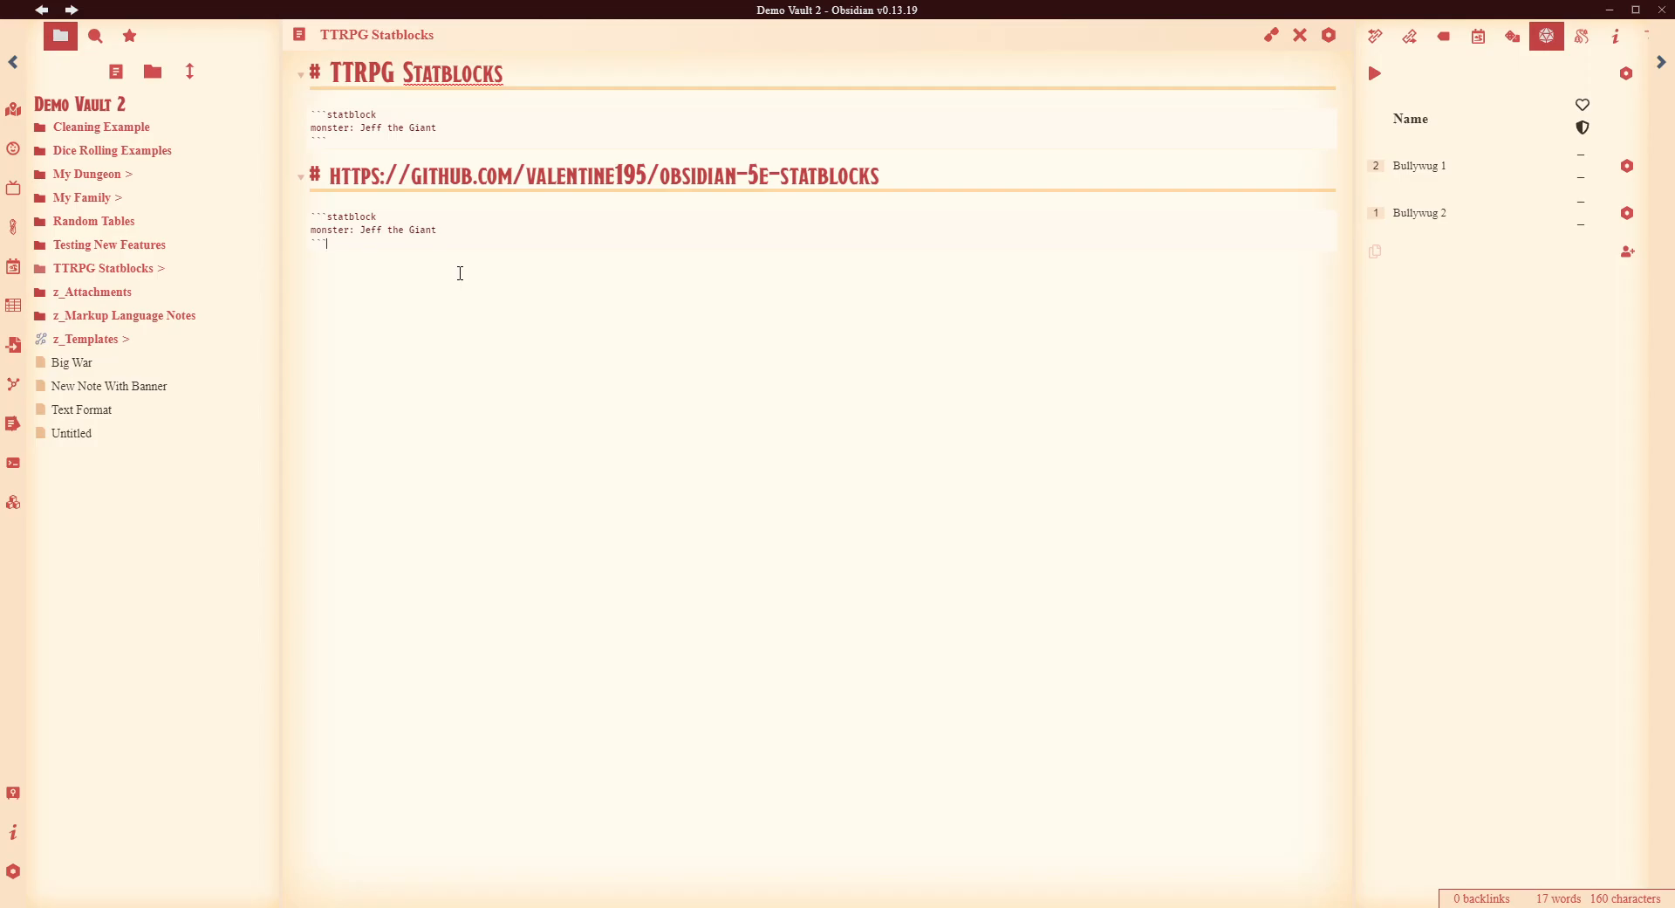
pyautogui.hotkey('ctrl', 'shift', 'Left')
pyautogui.hotkey('ctrl', 'shift', 'Left')
pyautogui.hotkey('ctrl', 'shift', 'Left')
pyautogui.write('Commoner')
pyautogui.click(1272, 35)
pyautogui.scroll(-1, 1082, 580)
pyautogui.scroll(-5, 1082, 580)
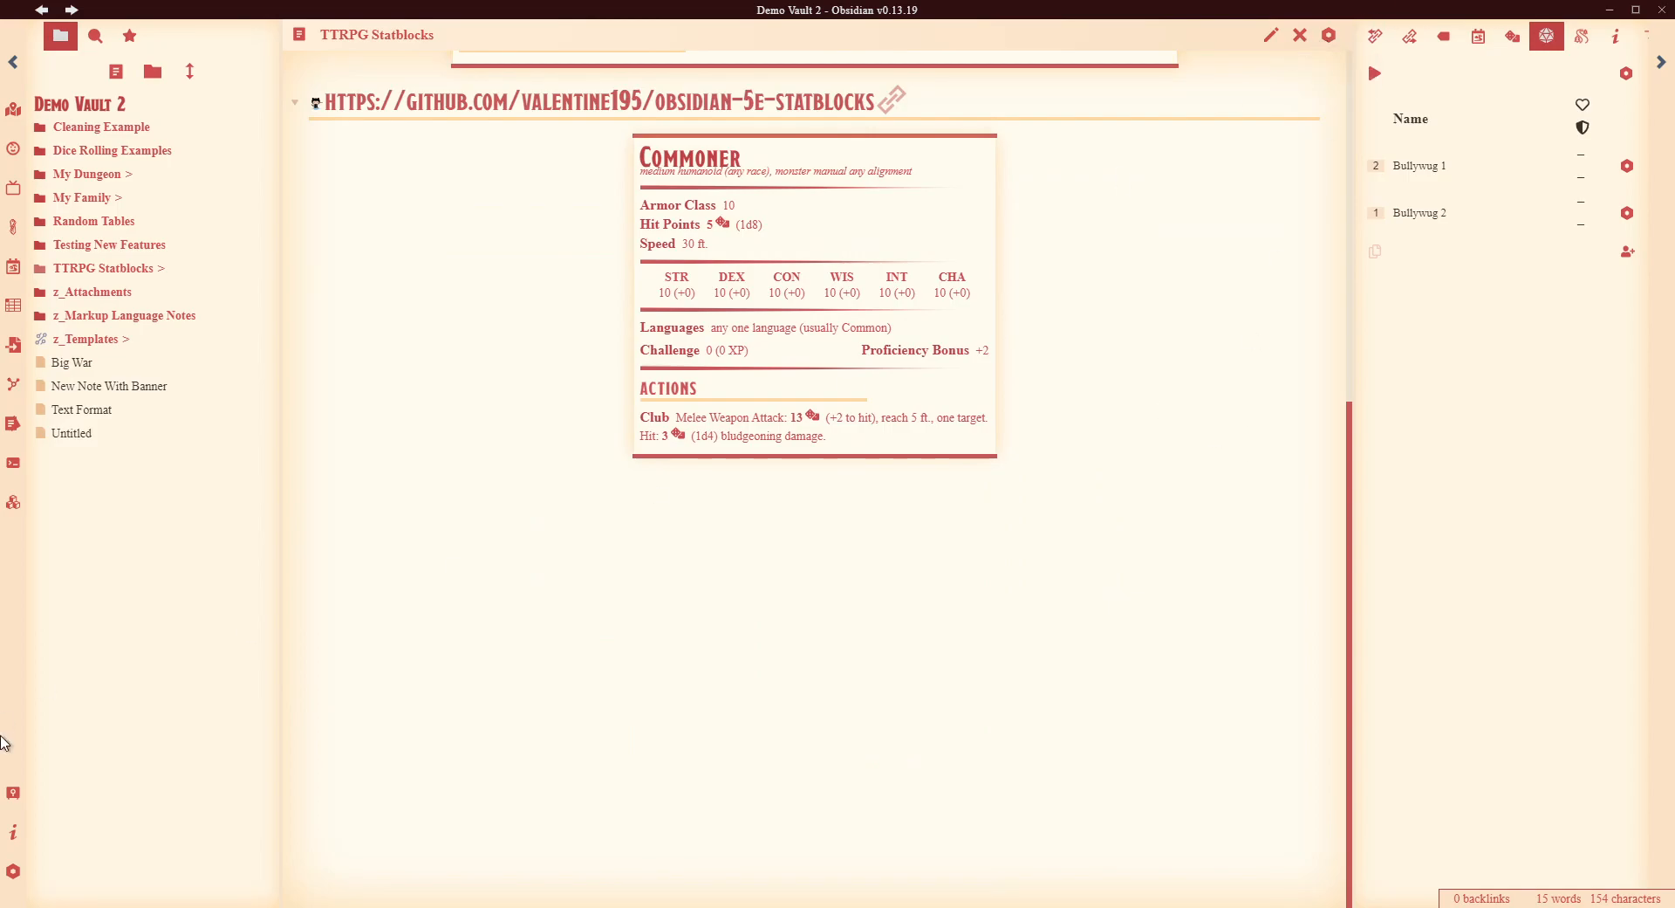
pyautogui.click(14, 871)
pyautogui.scroll(-3, 1145, 397)
pyautogui.scroll(-8, 1146, 397)
pyautogui.scroll(2, 1215, 374)
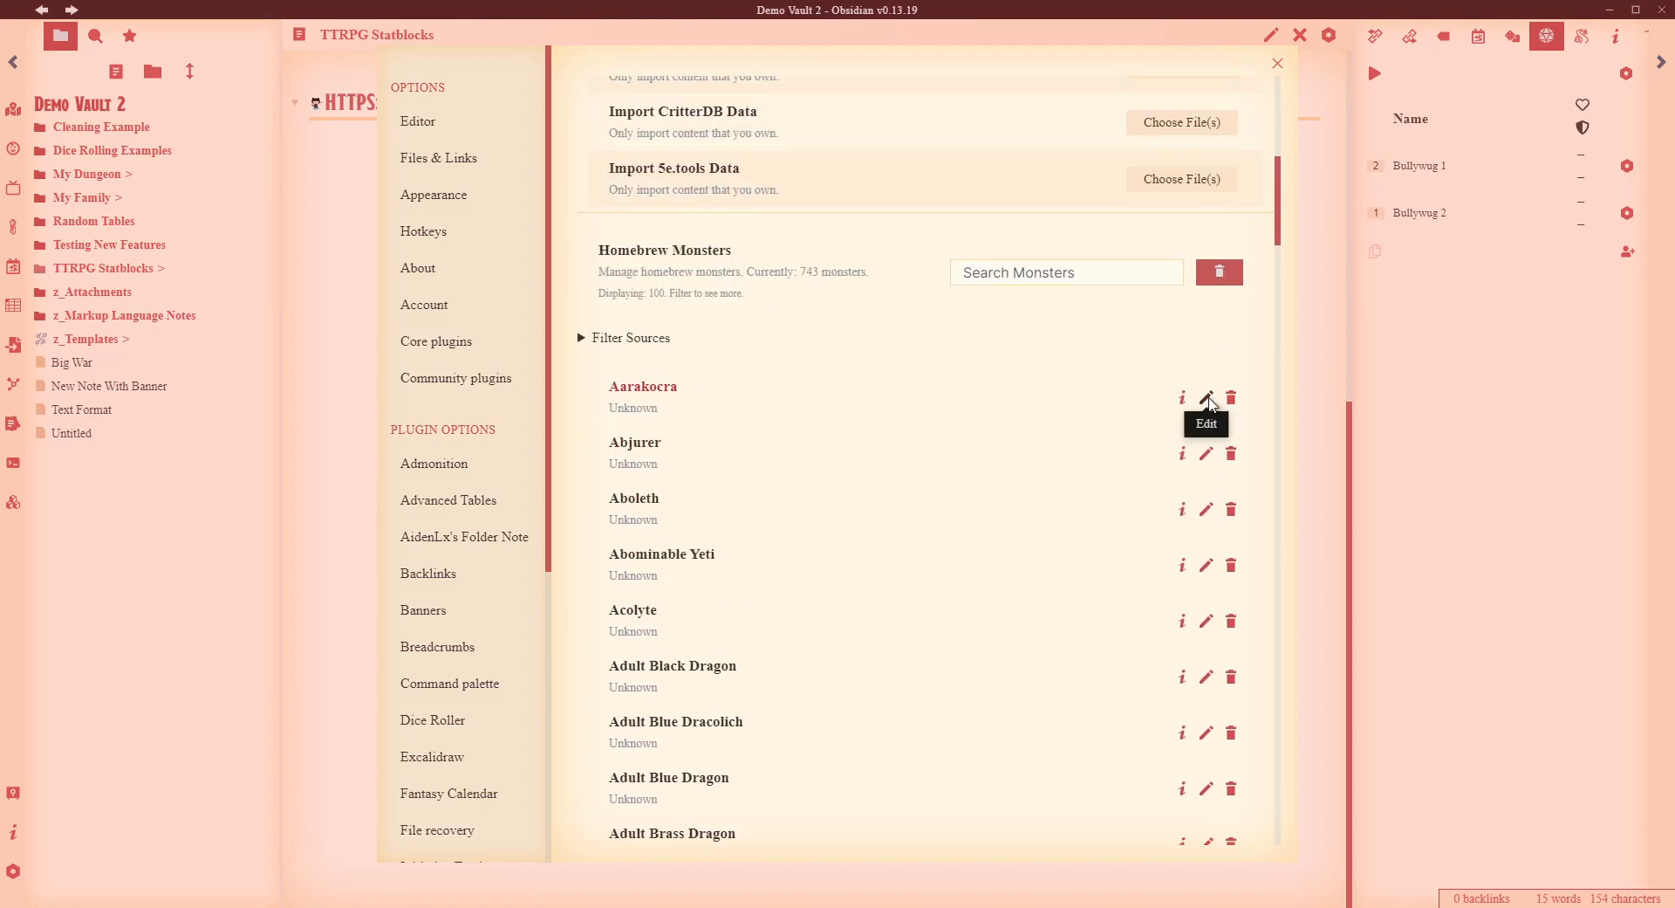
pyautogui.click(1207, 400)
pyautogui.scroll(-5, 908, 392)
pyautogui.scroll(-10, 913, 398)
pyautogui.scroll(5, 923, 405)
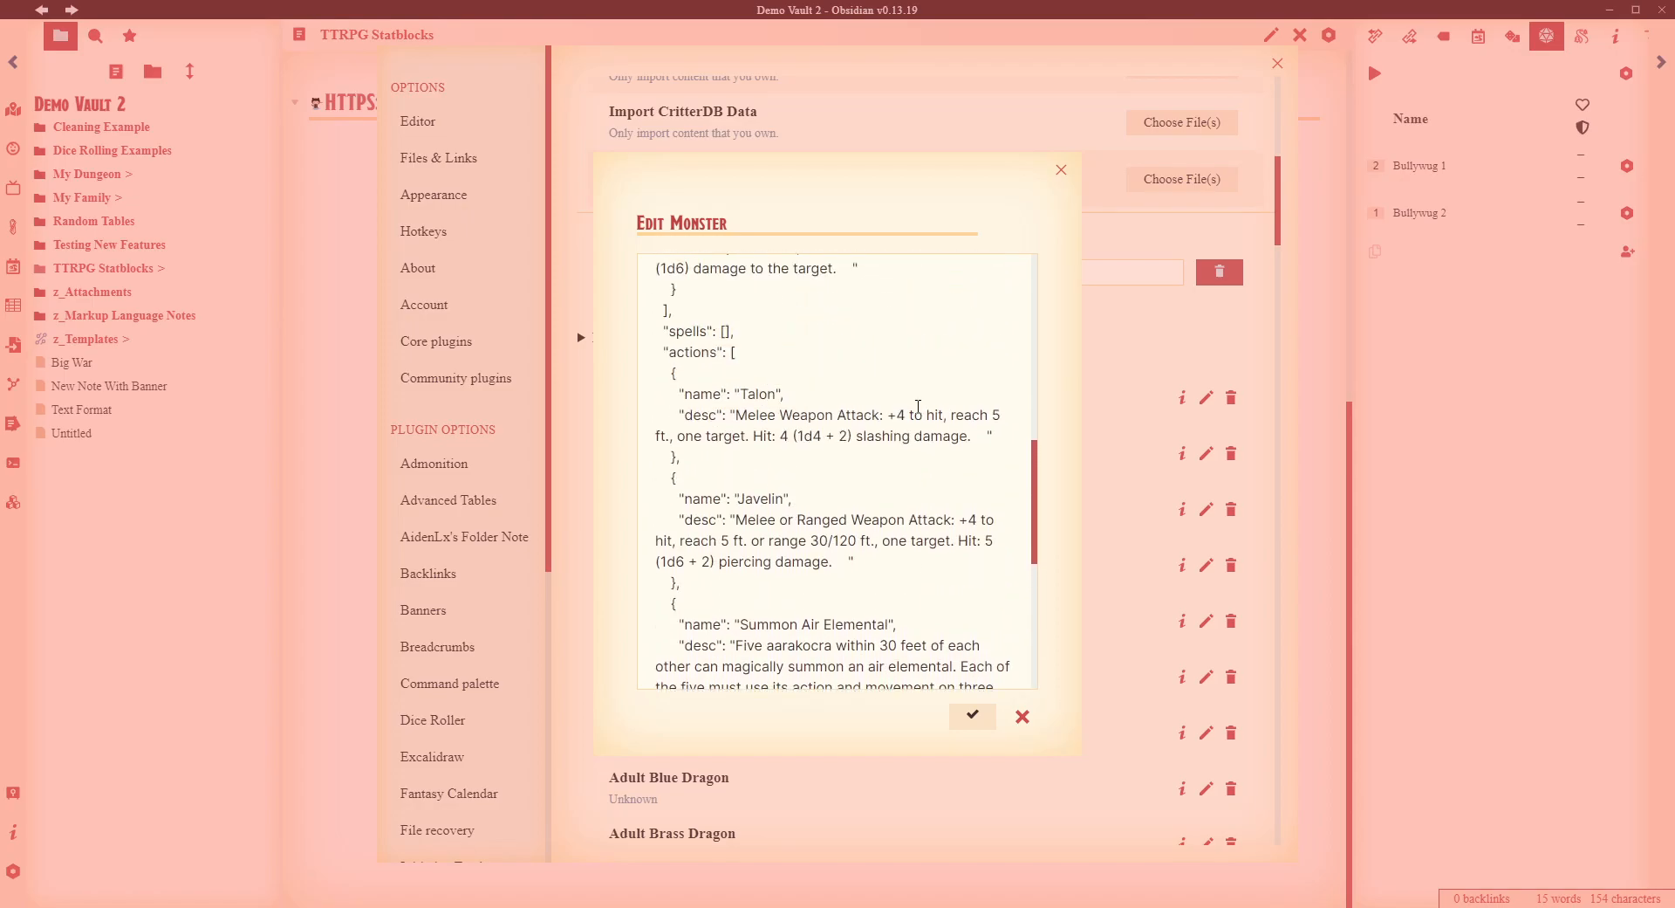
pyautogui.scroll(3, 921, 405)
pyautogui.click(1319, 336)
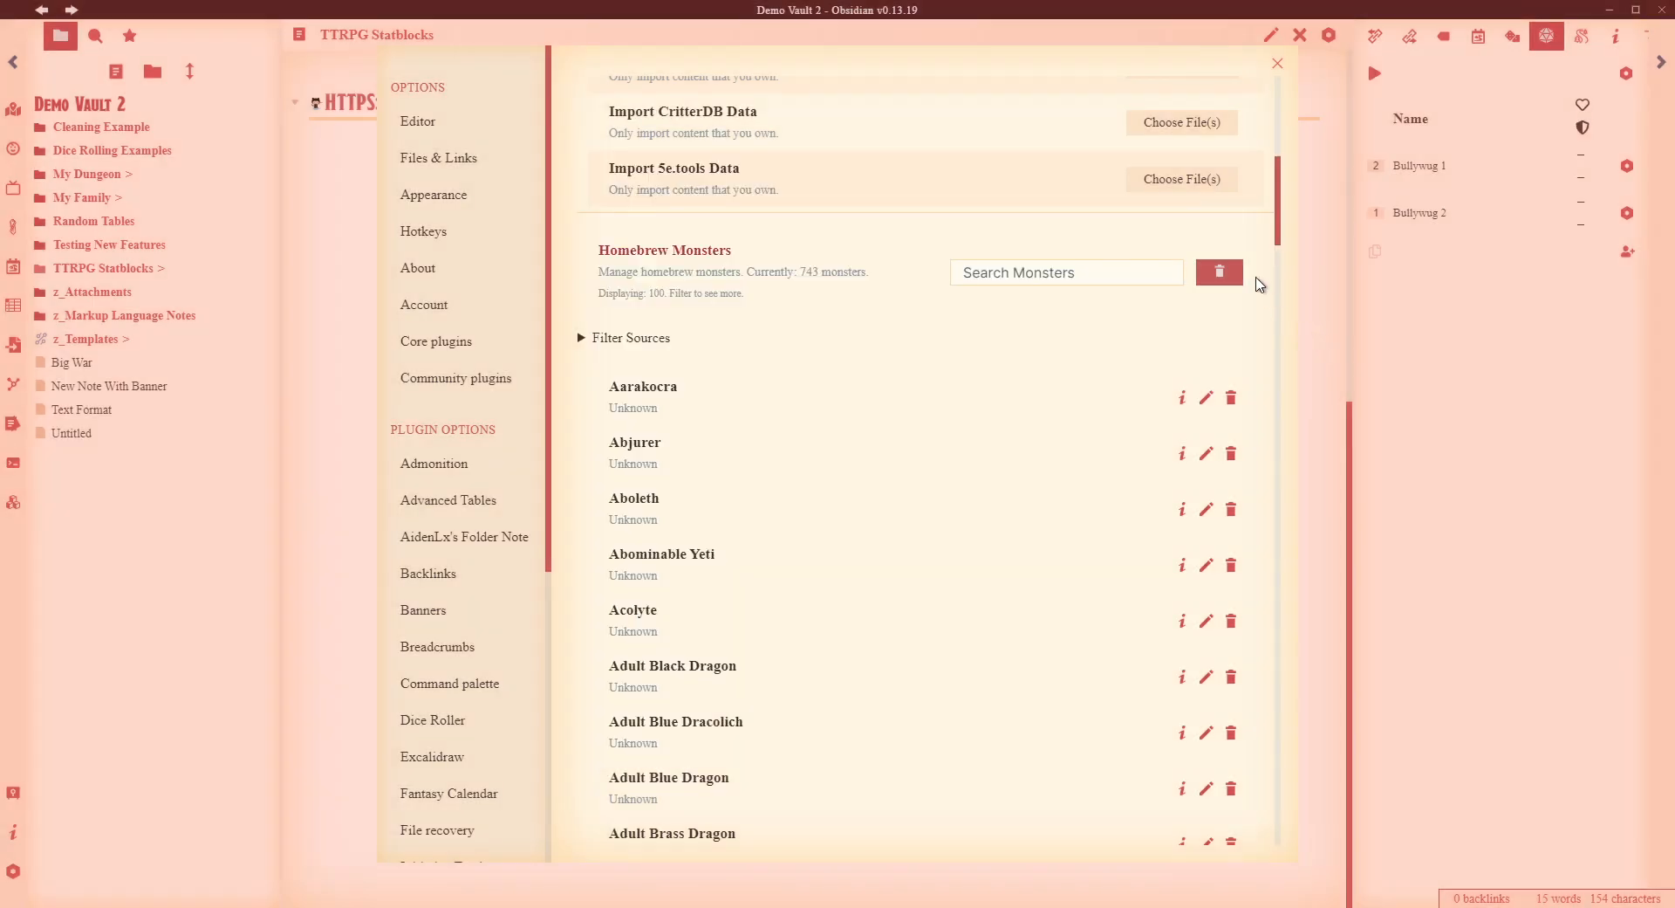
pyautogui.click(1335, 194)
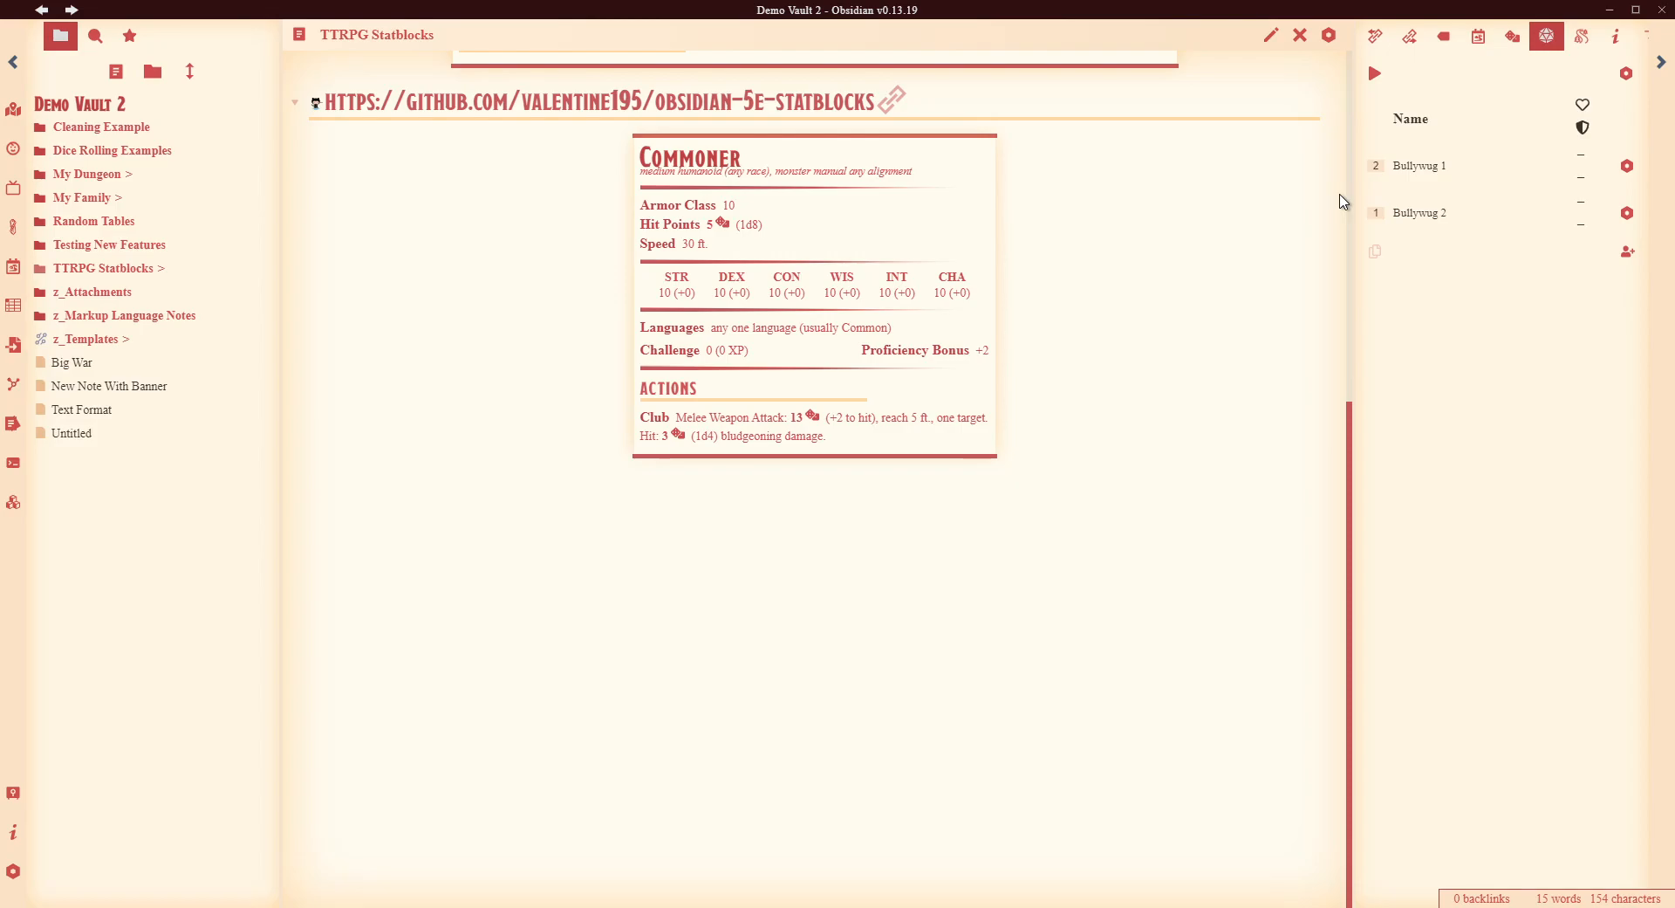
# - Add a '#### Encounter' heading above the Commoner statblock and fold/unfold it in reading view
pyautogui.click(1270, 39)
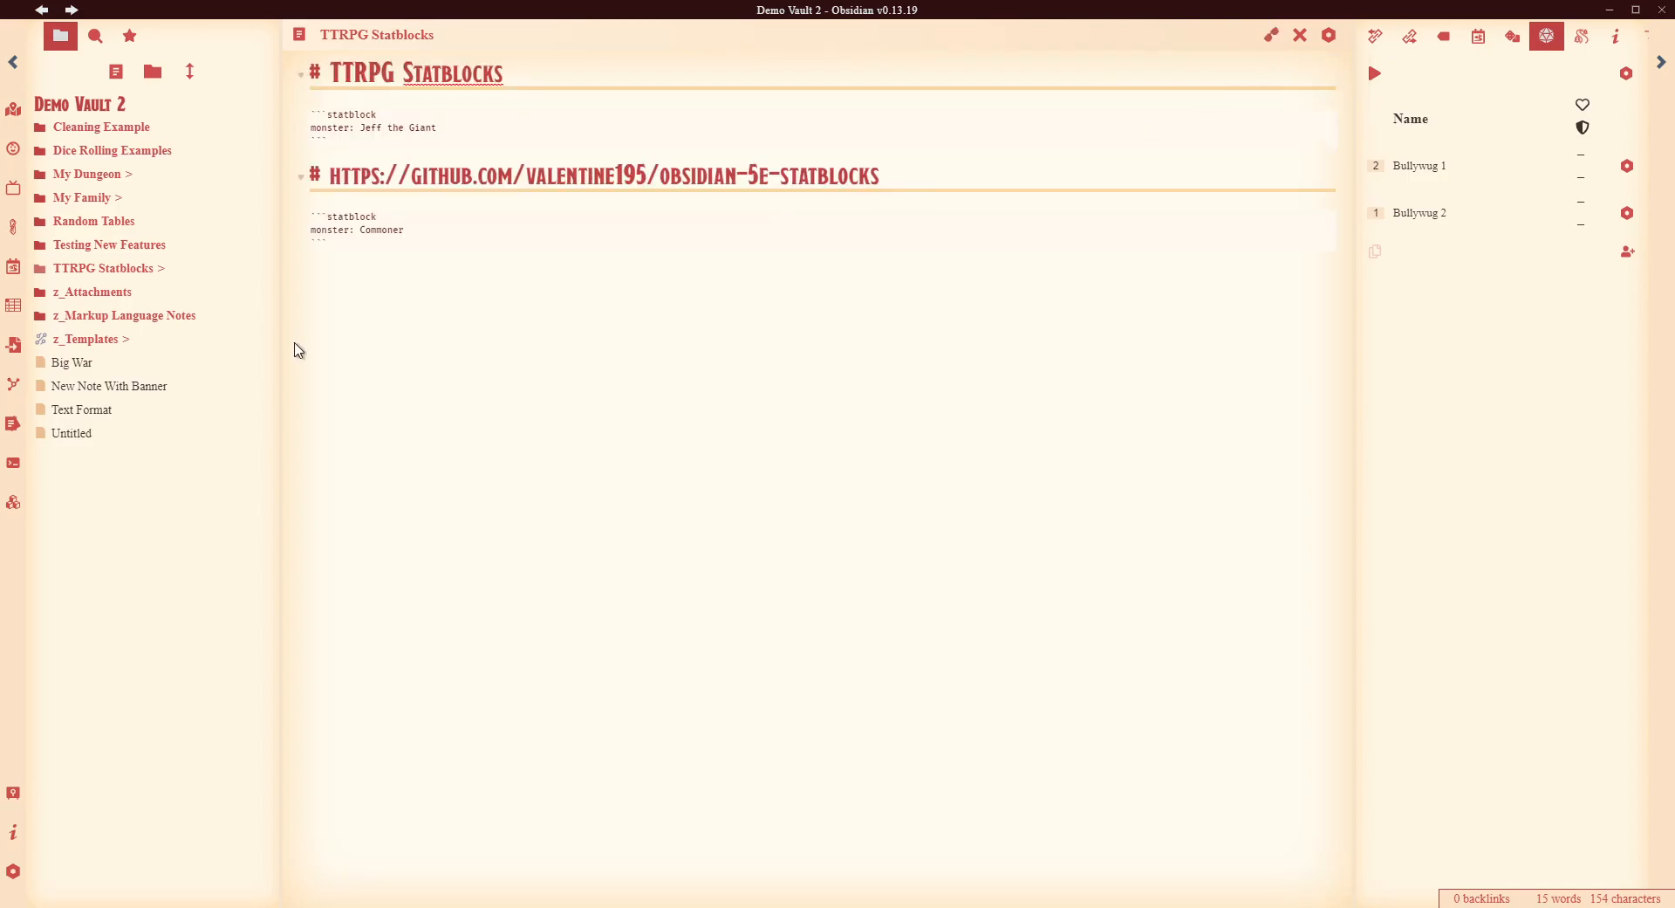
pyautogui.write('#### Encounter')
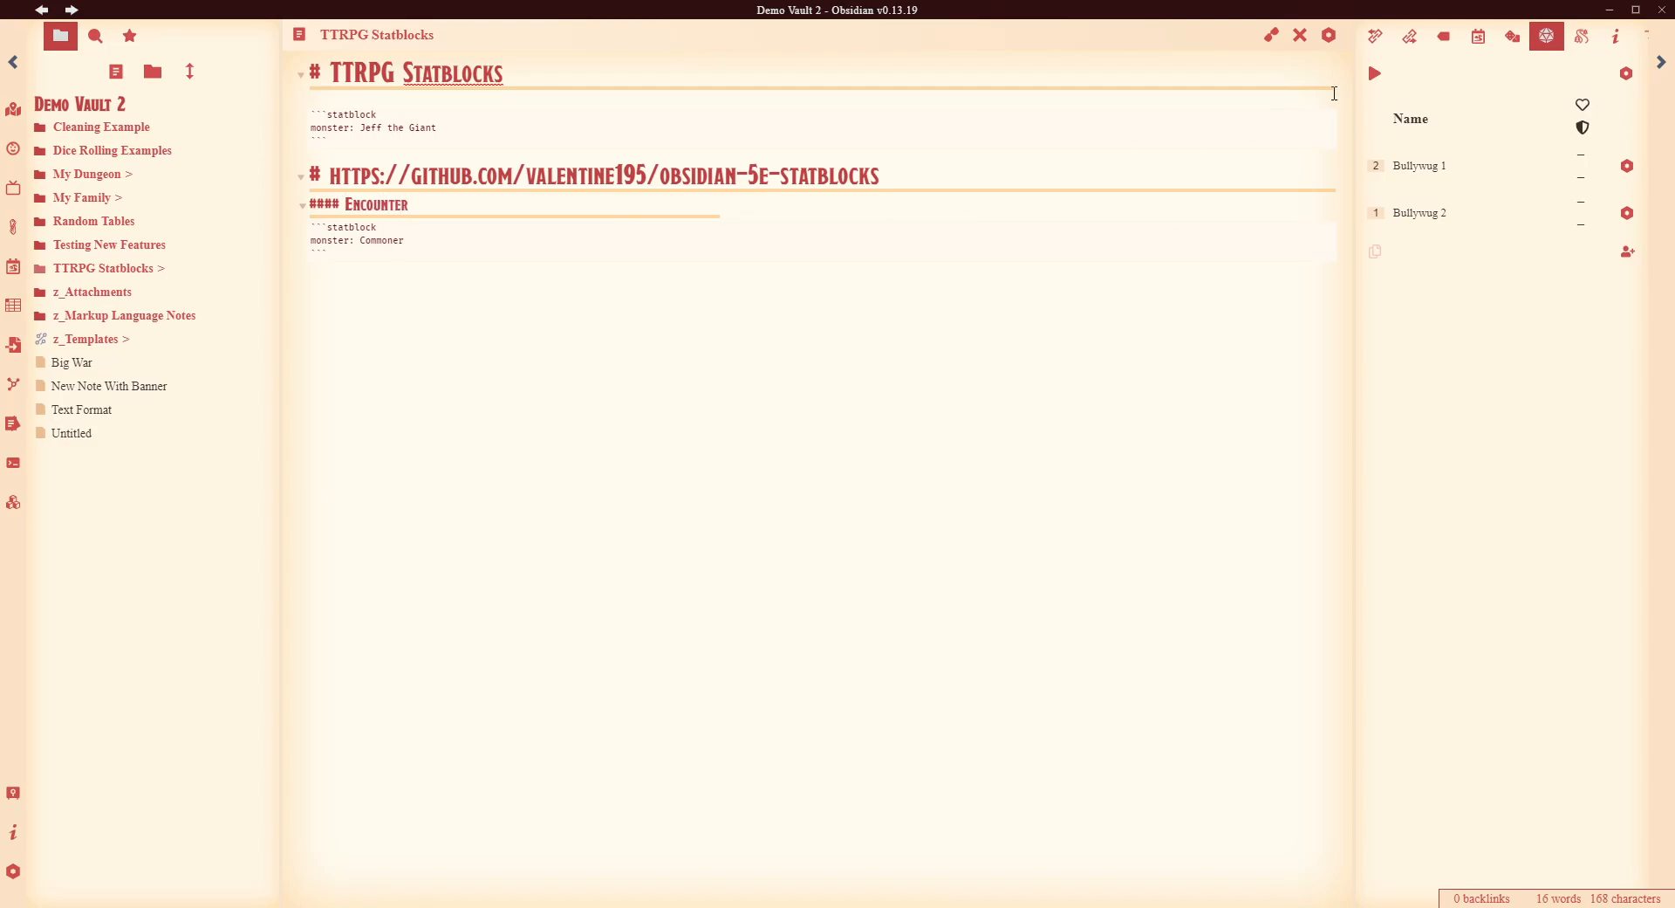
pyautogui.click(1271, 35)
pyautogui.click(298, 158)
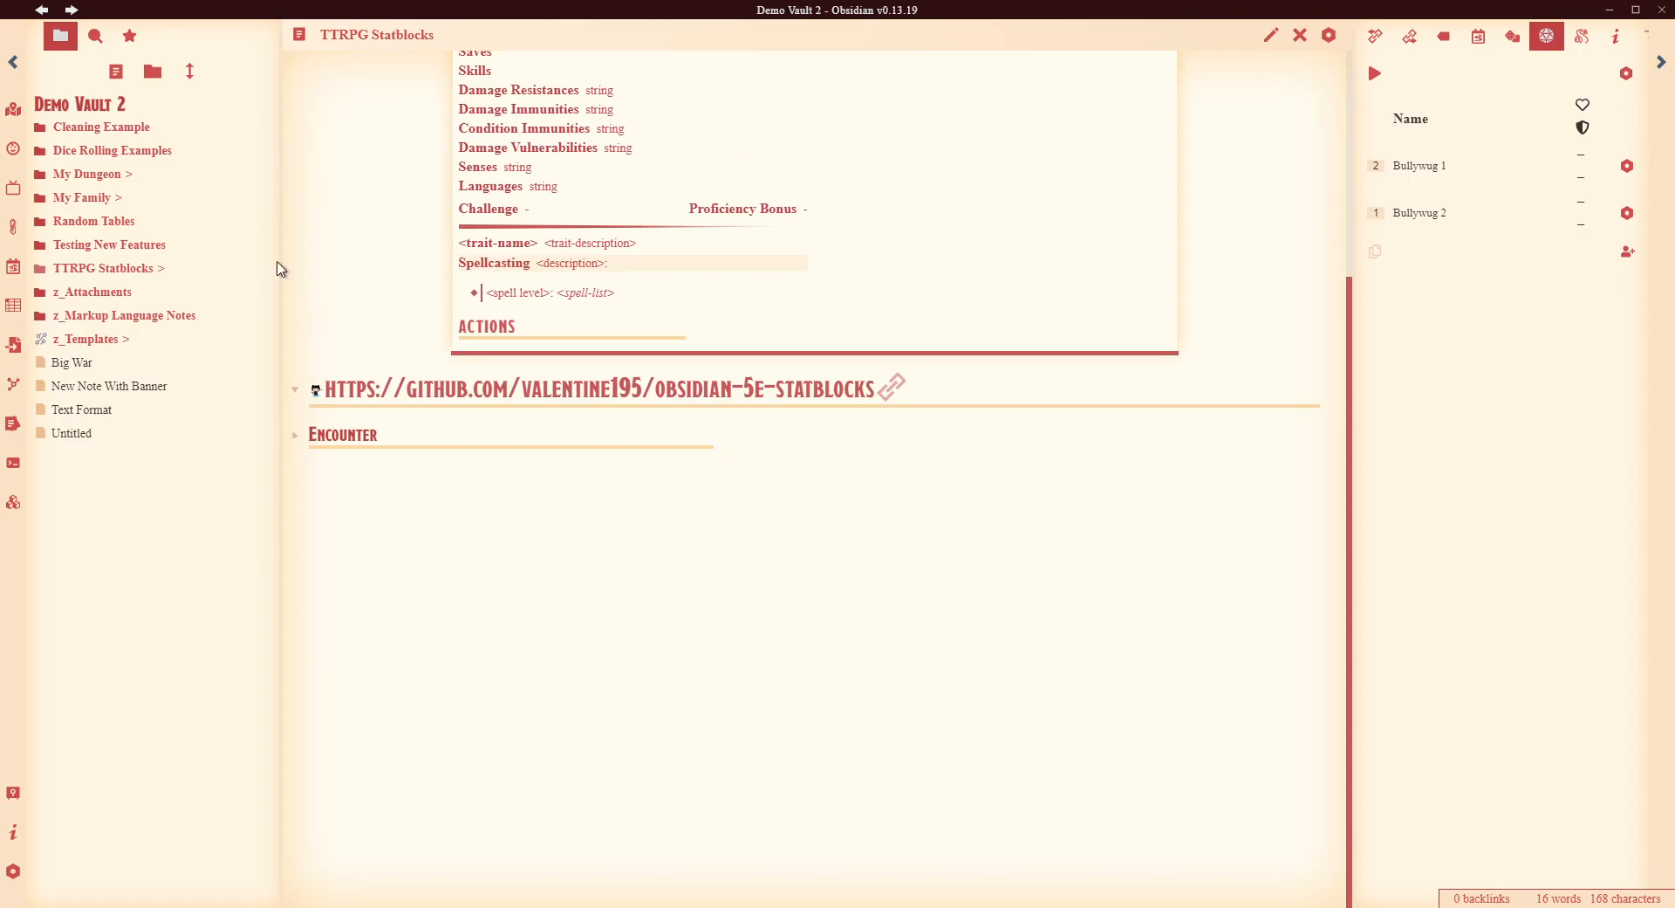
pyautogui.click(296, 436)
pyautogui.click(295, 435)
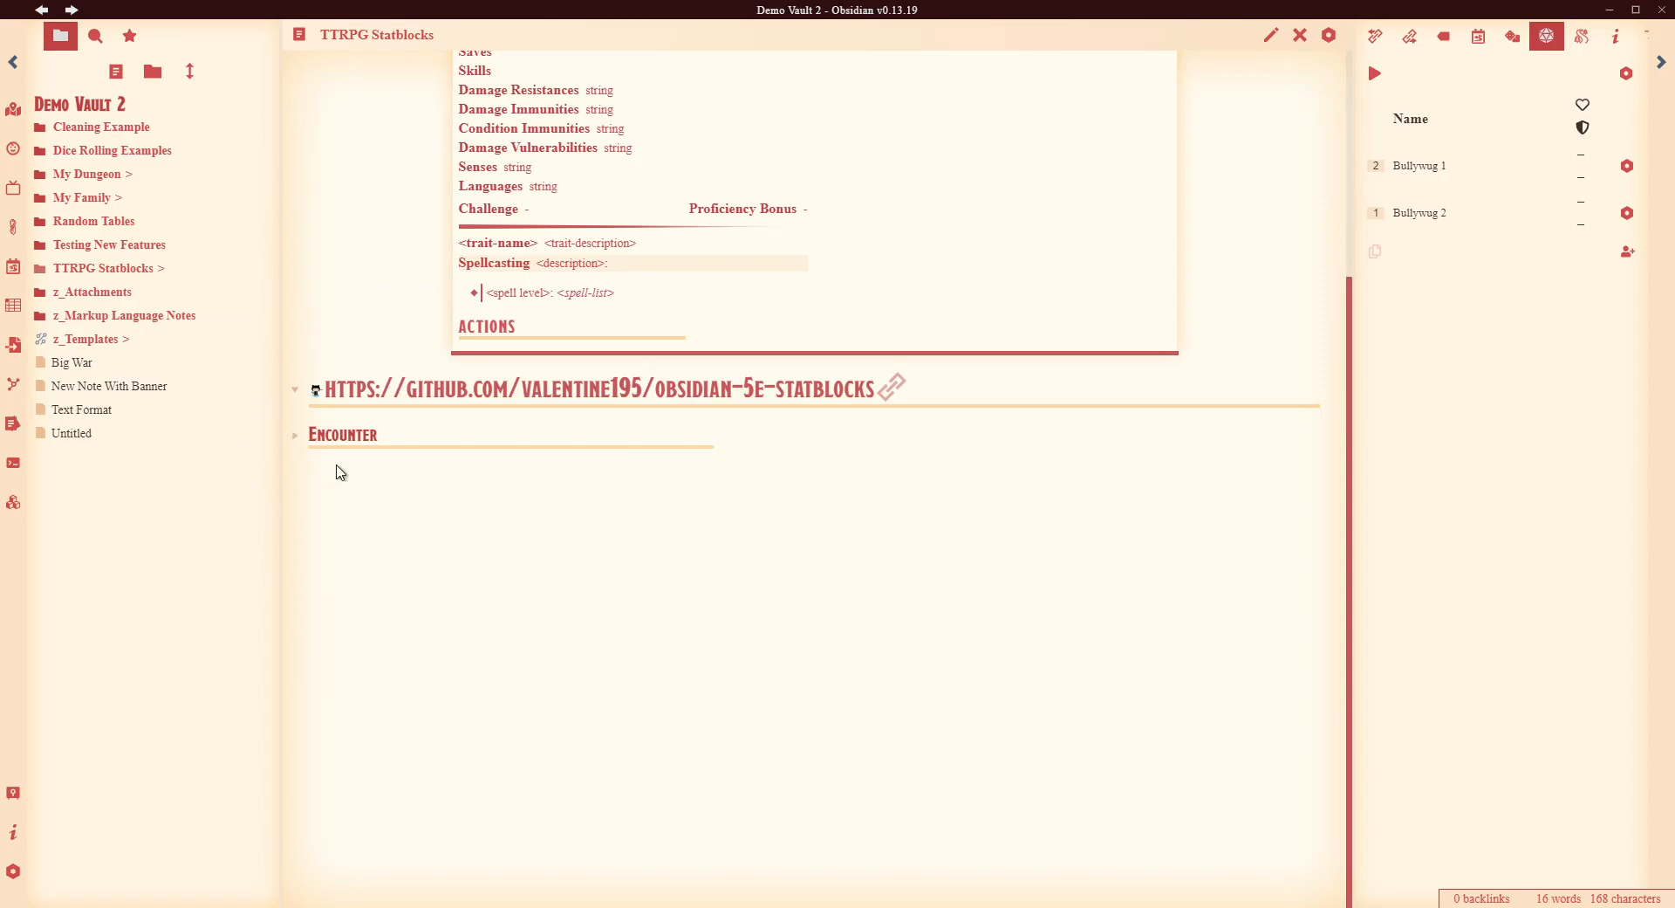
pyautogui.click(296, 435)
pyautogui.scroll(-2, 1097, 567)
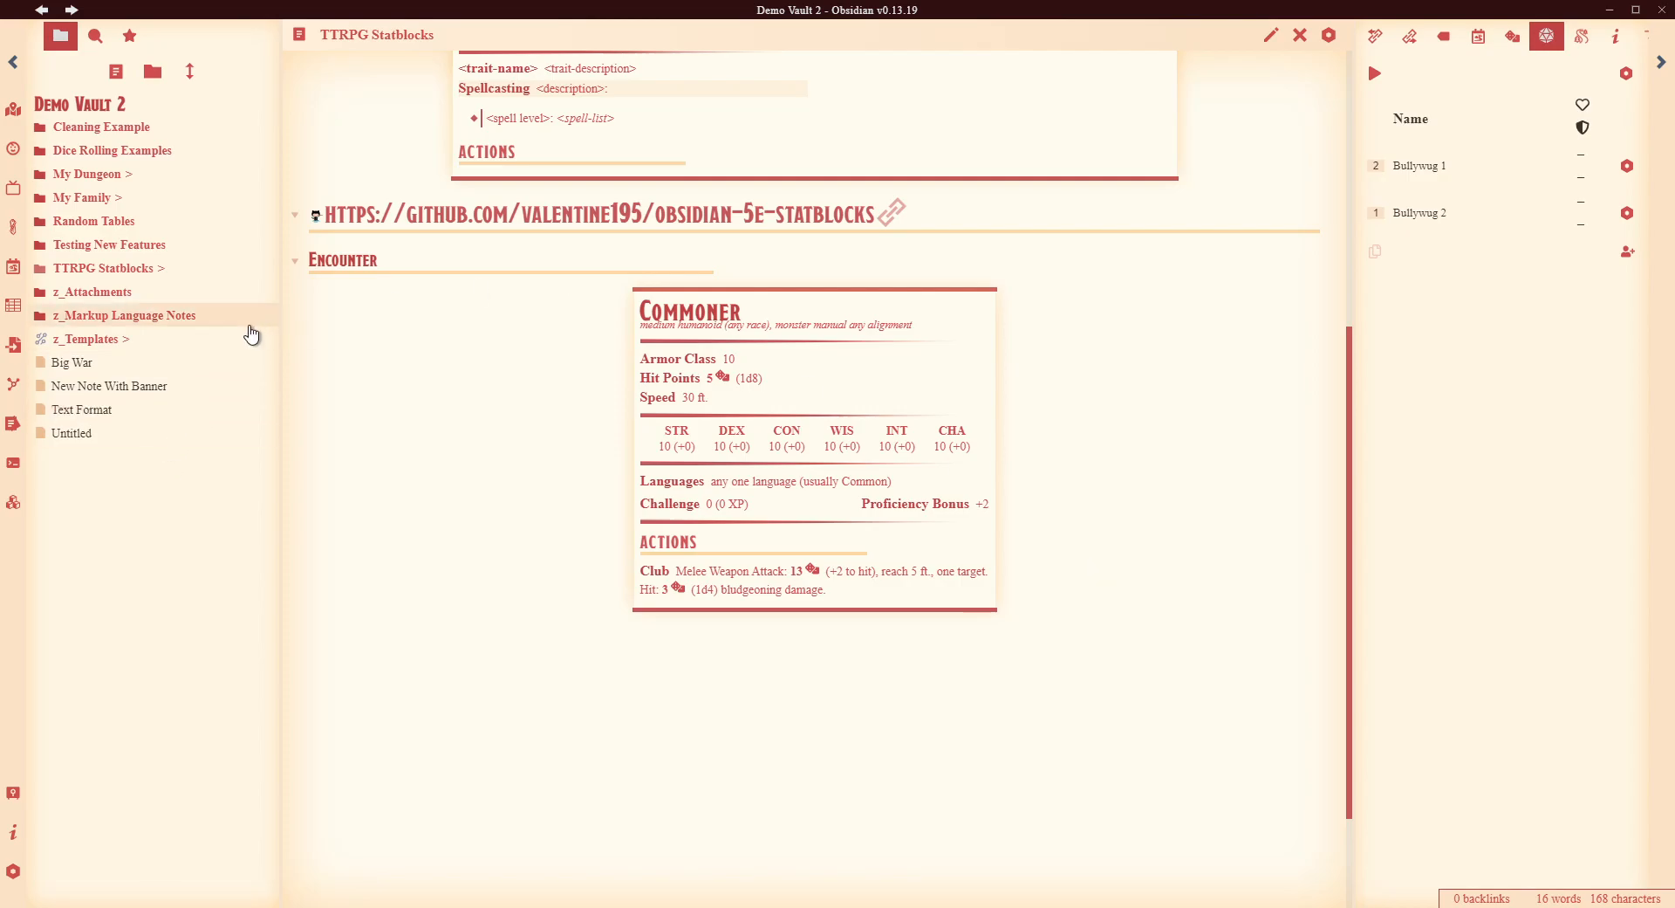
# - Open the Big War note and expand the z_Templates folder
pyautogui.click(87, 362)
pyautogui.click(205, 340)
pyautogui.scroll(-1, 206, 419)
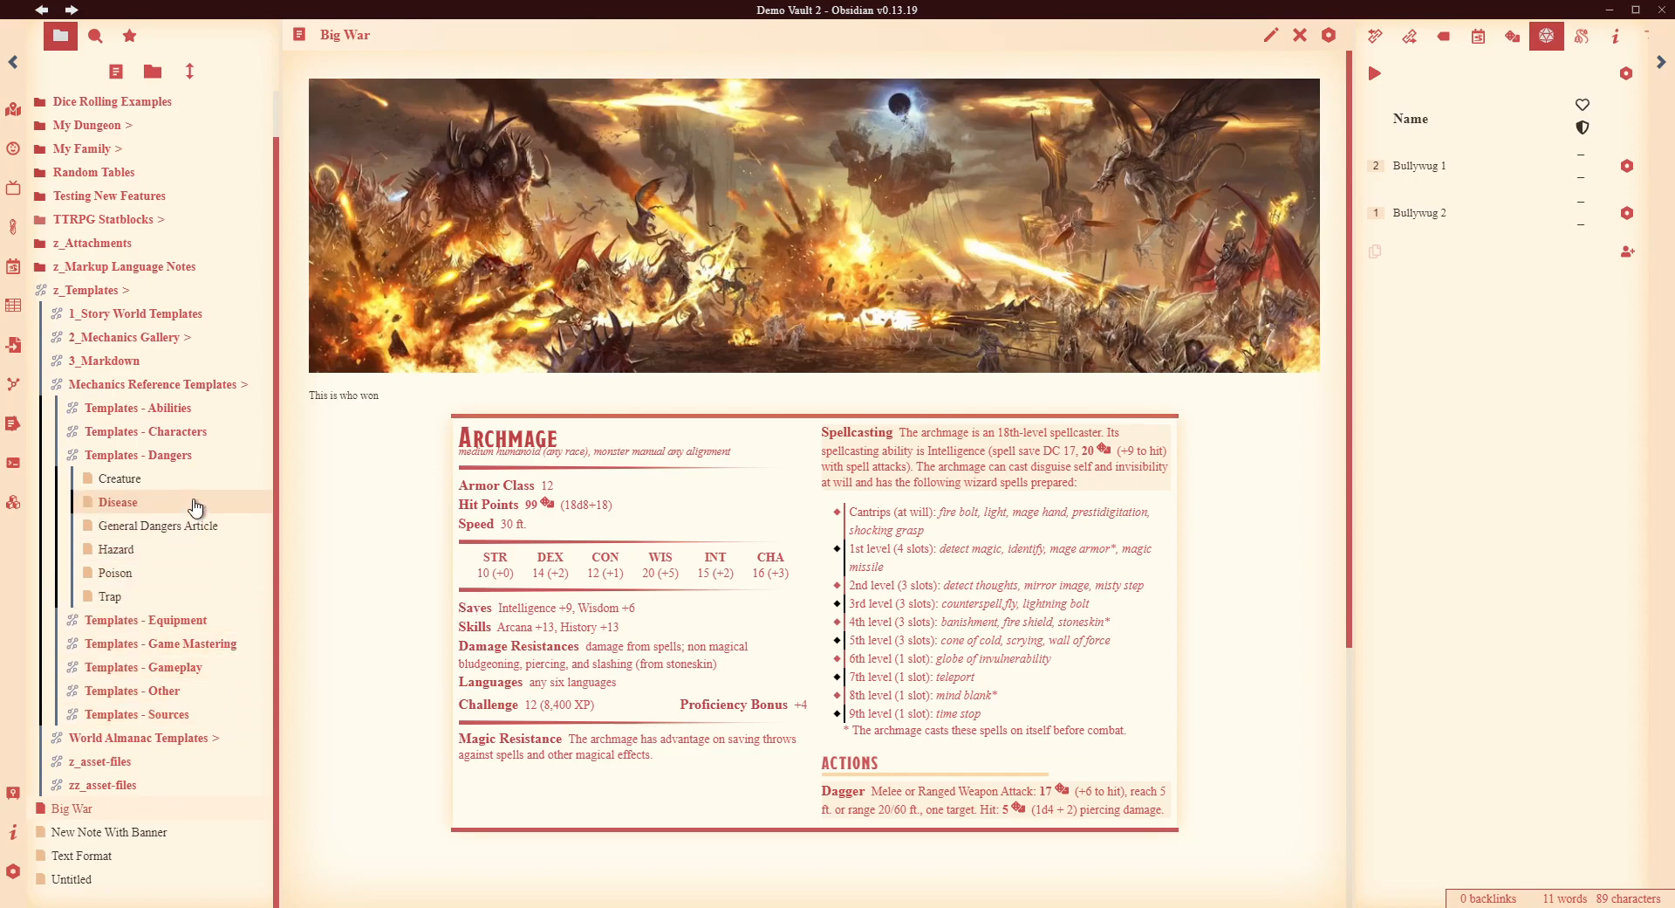
# - Open Mechanics Reference Templates and expand 3_Markdown down to the Combat Templates folder
pyautogui.click(210, 384)
pyautogui.click(257, 342)
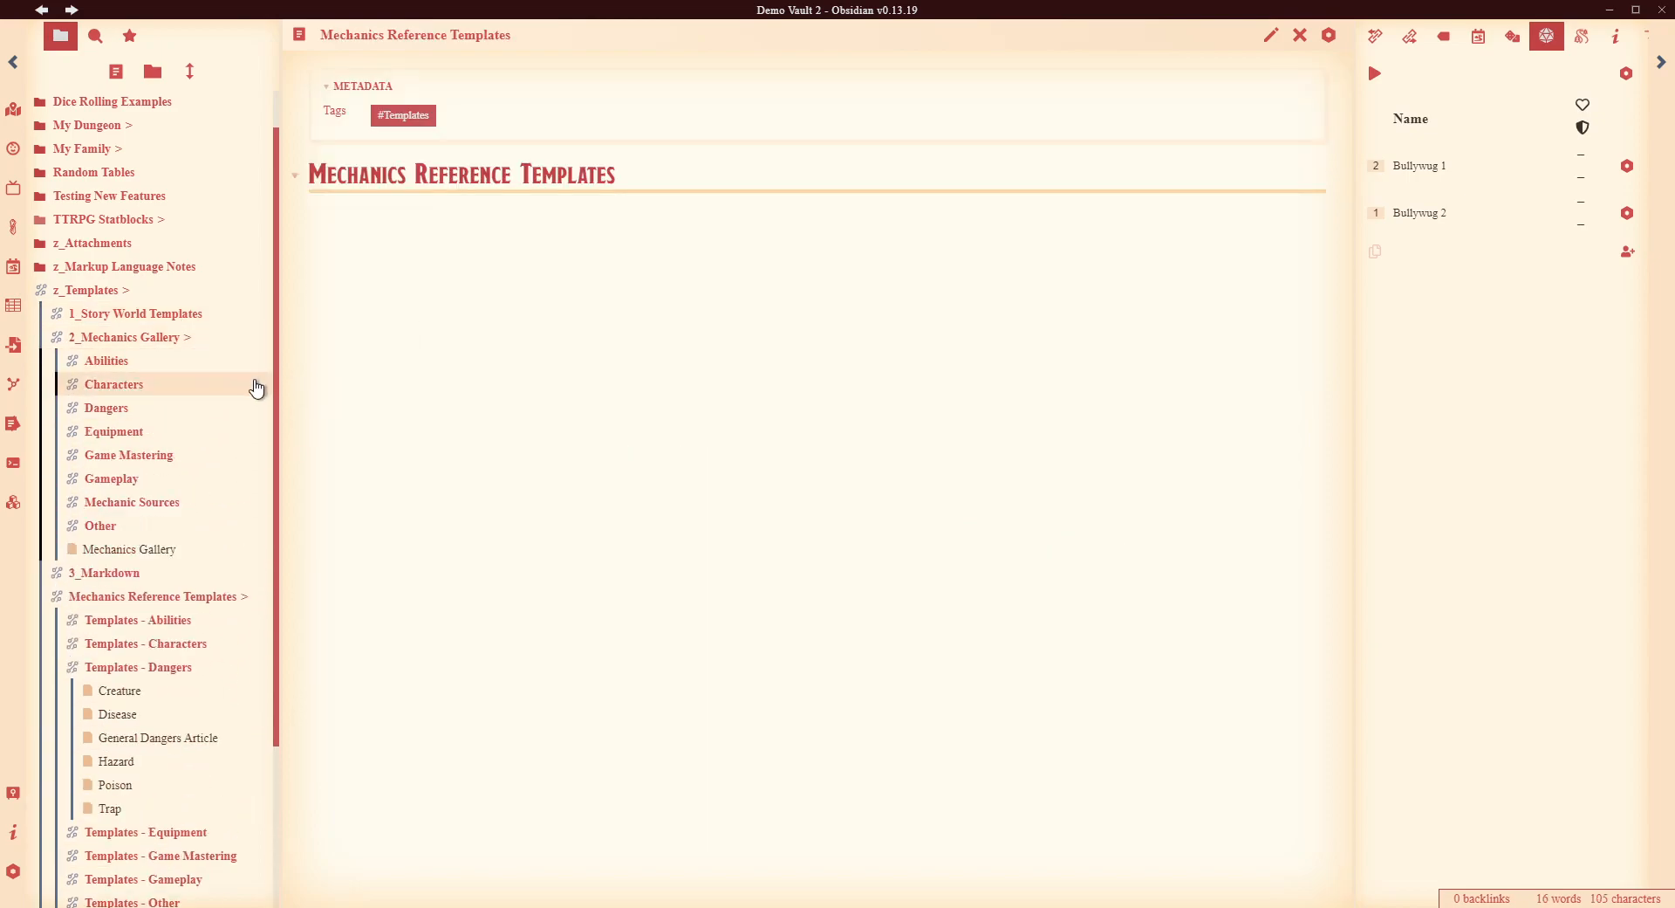
pyautogui.click(257, 342)
pyautogui.click(262, 362)
pyautogui.scroll(-2, 236, 474)
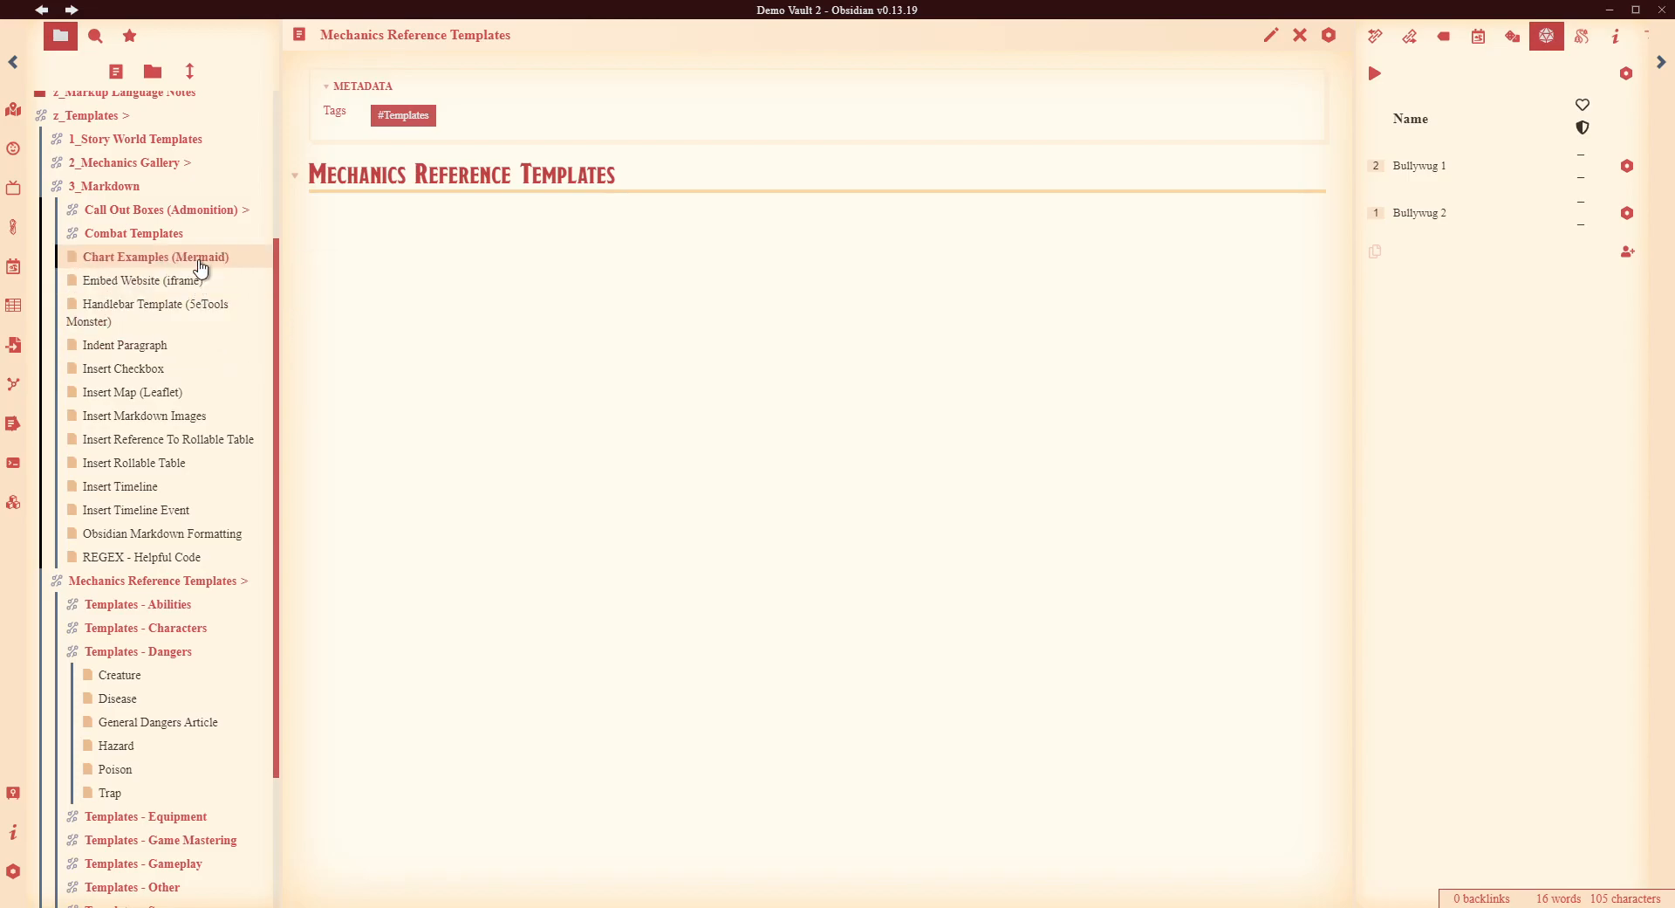
pyautogui.scroll(-1, 207, 337)
pyautogui.click(228, 145)
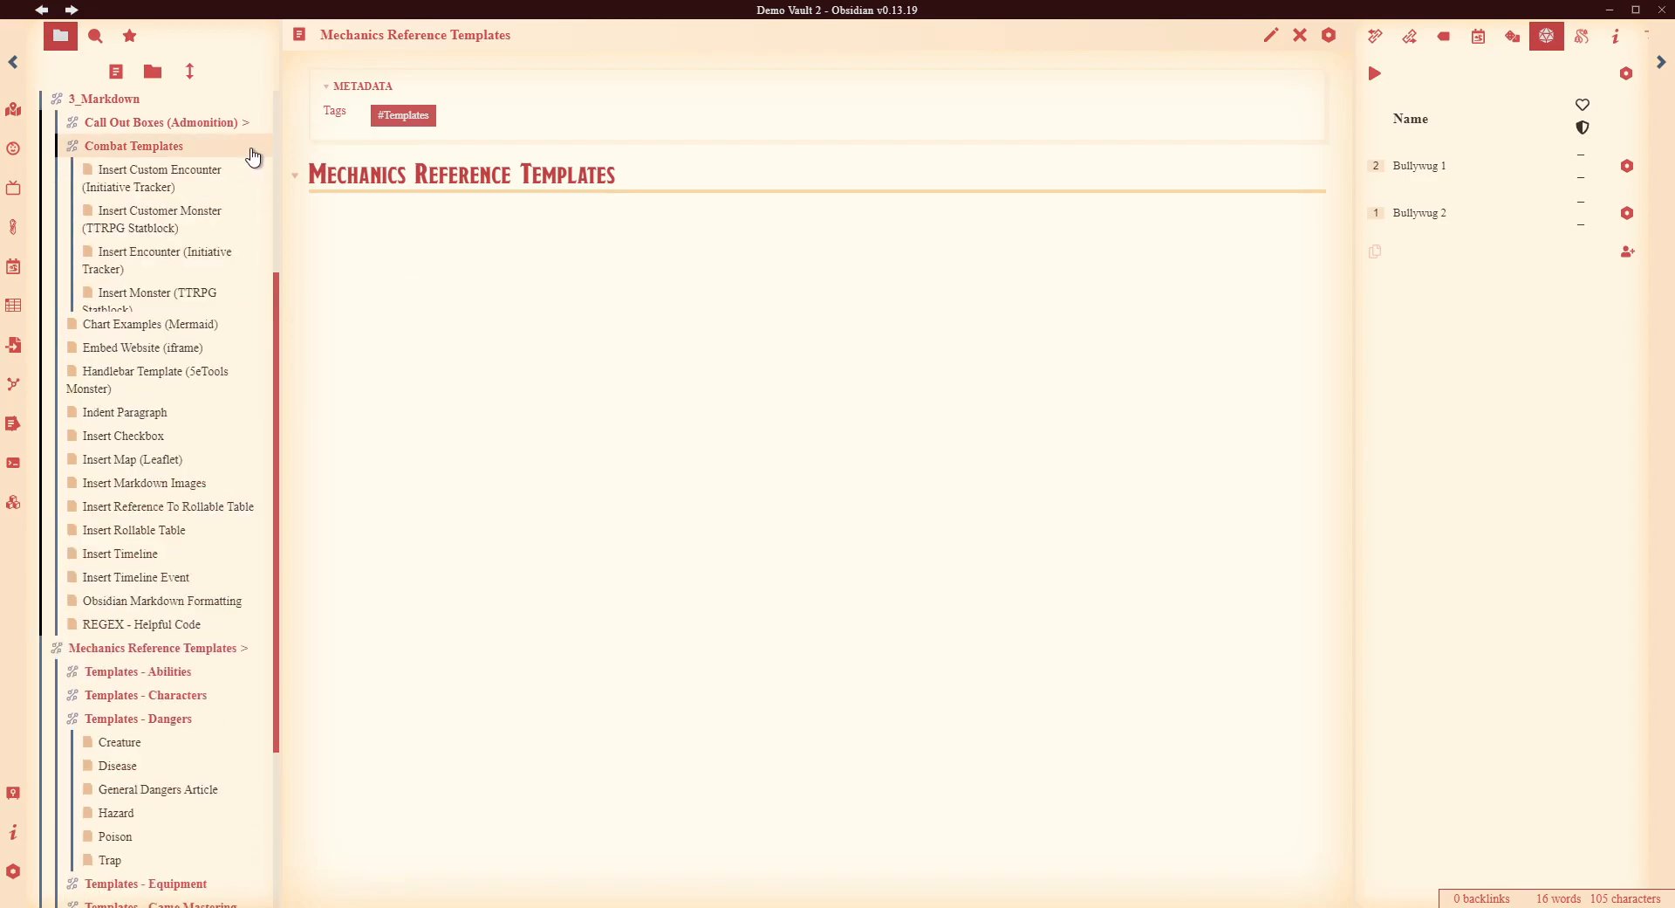
# - Open the Insert Monster template and inspect its raw statblock code
pyautogui.click(137, 301)
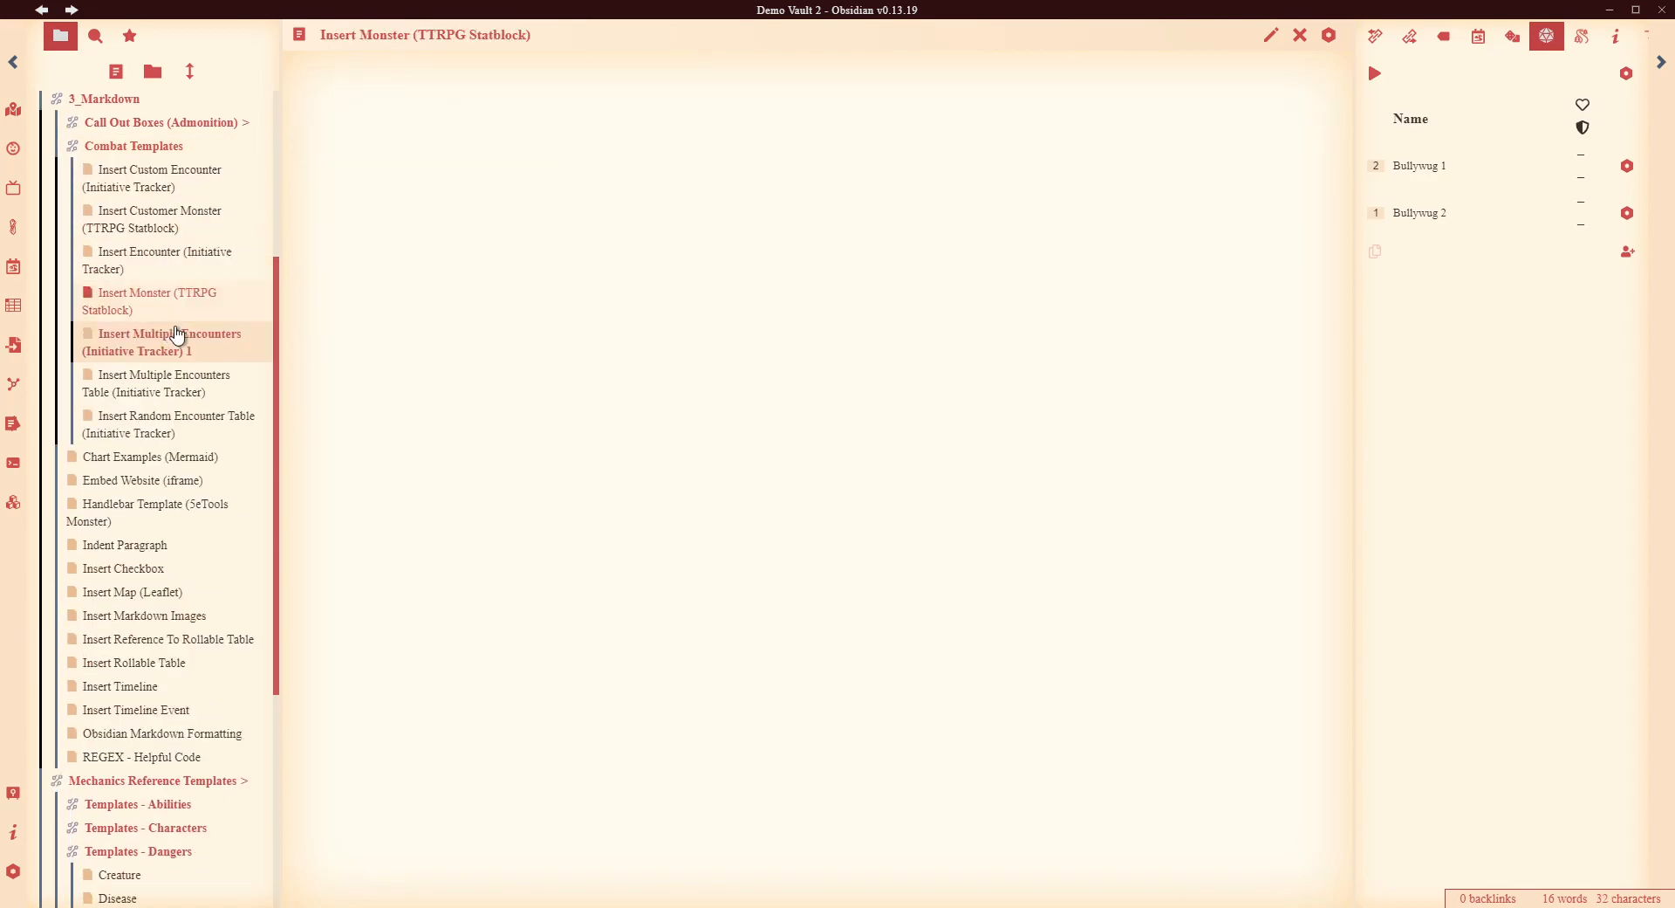
pyautogui.click(1271, 36)
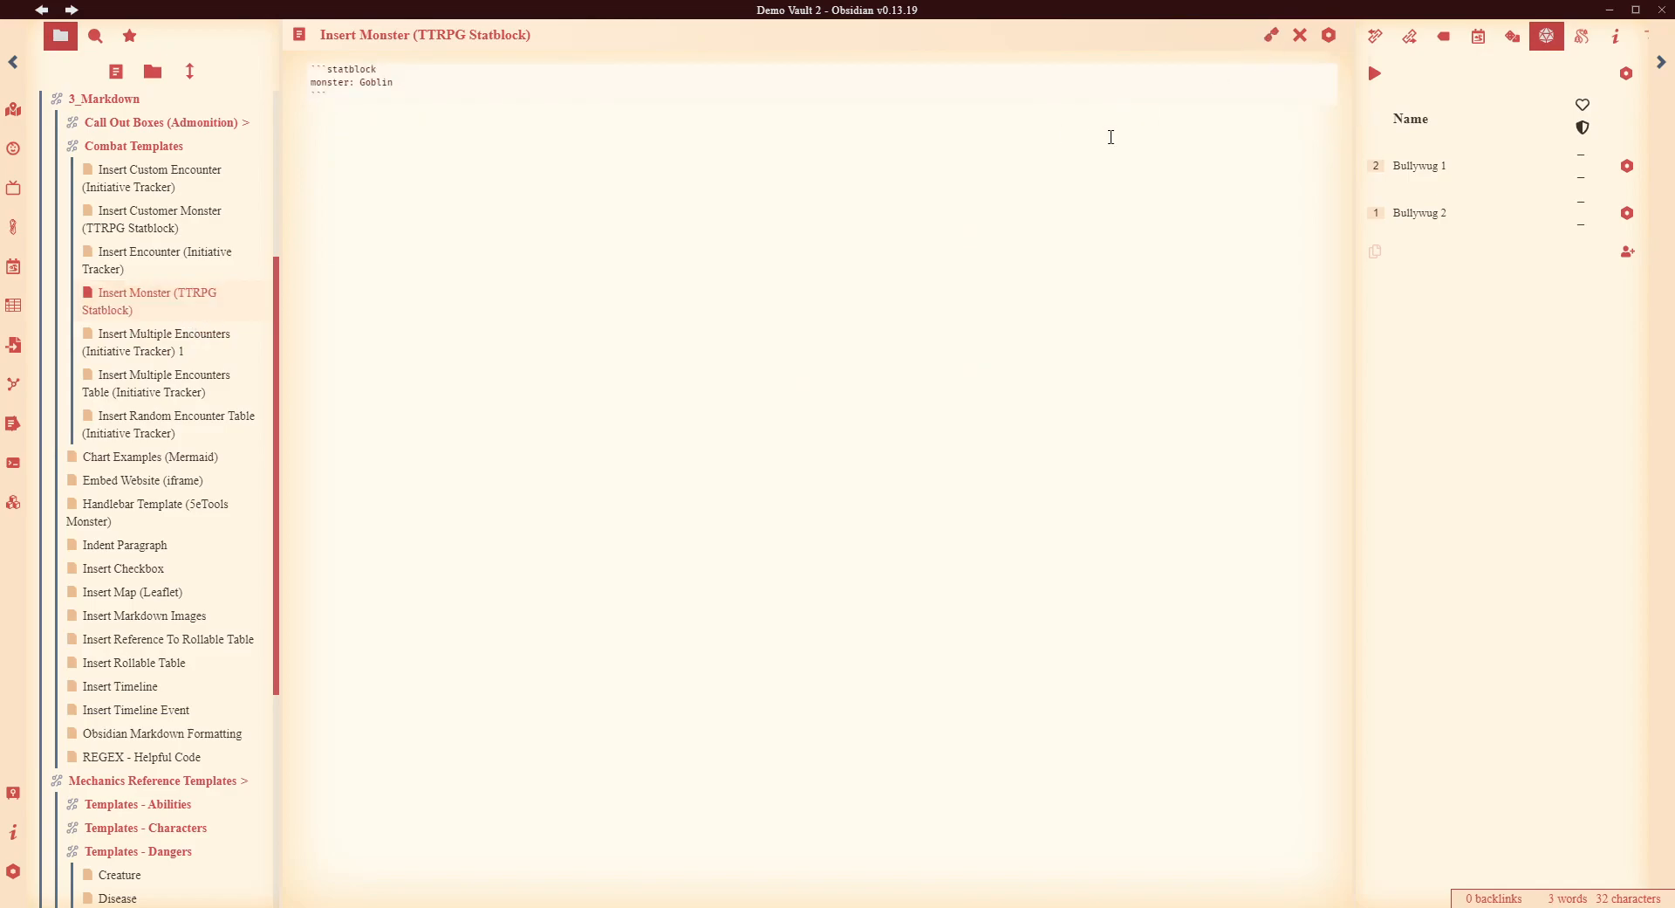
pyautogui.moveTo(344, 102); pyautogui.dragTo(280, 43)
pyautogui.moveTo(332, 97); pyautogui.dragTo(262, 48)
pyautogui.click(329, 303)
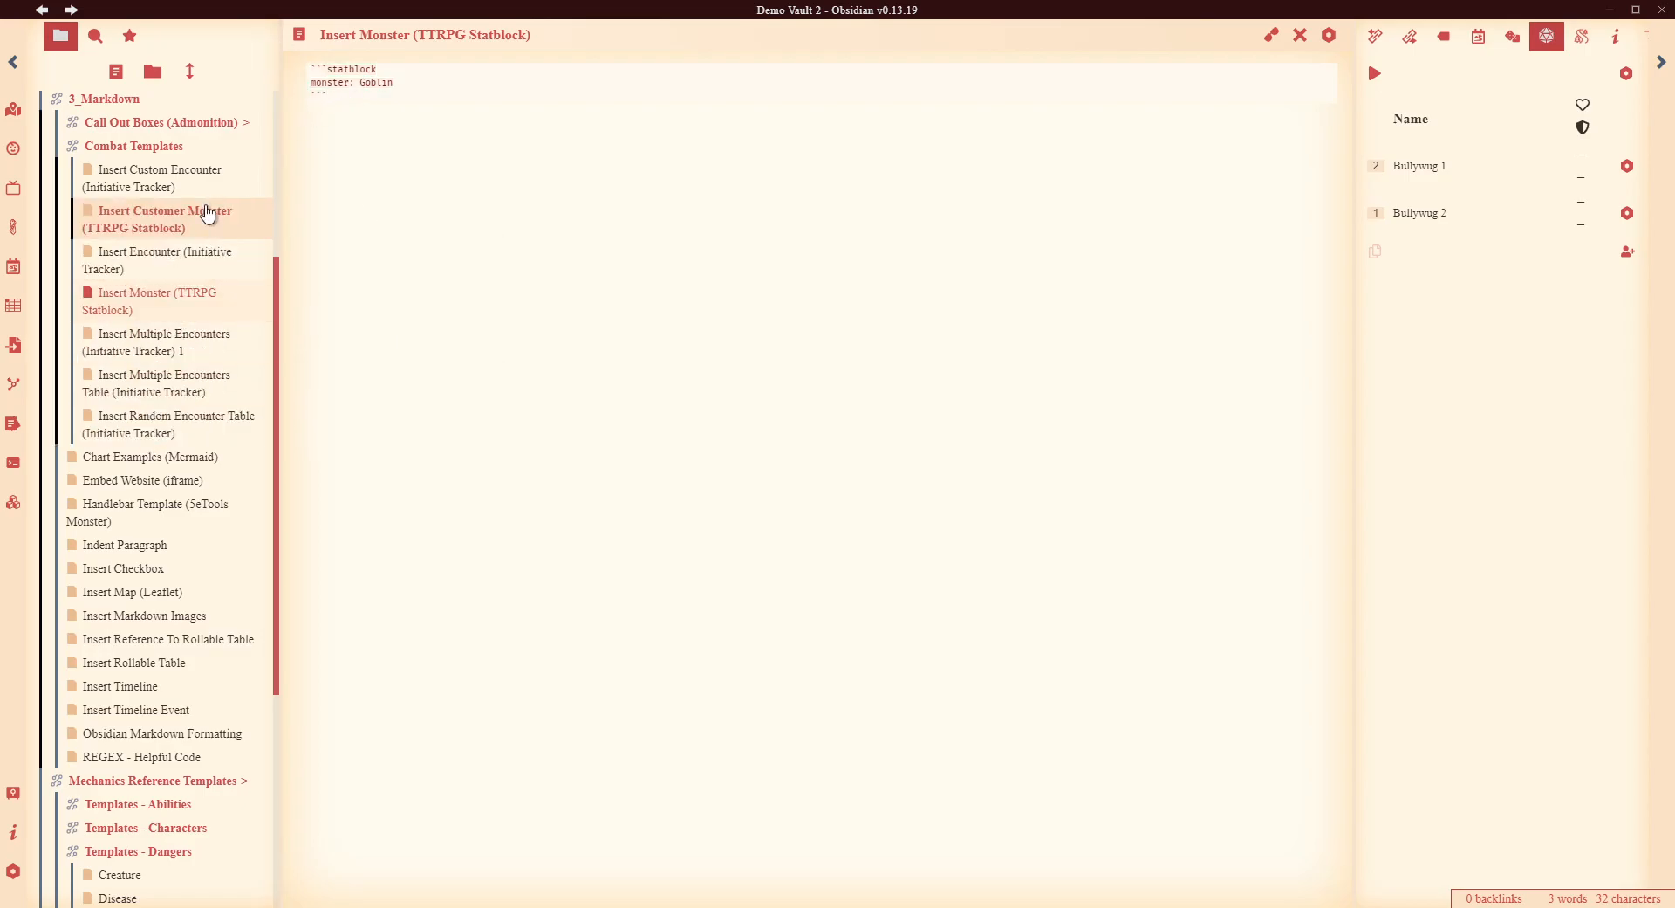
# - Open the Insert Customer Monster template and look over its fields
pyautogui.click(136, 214)
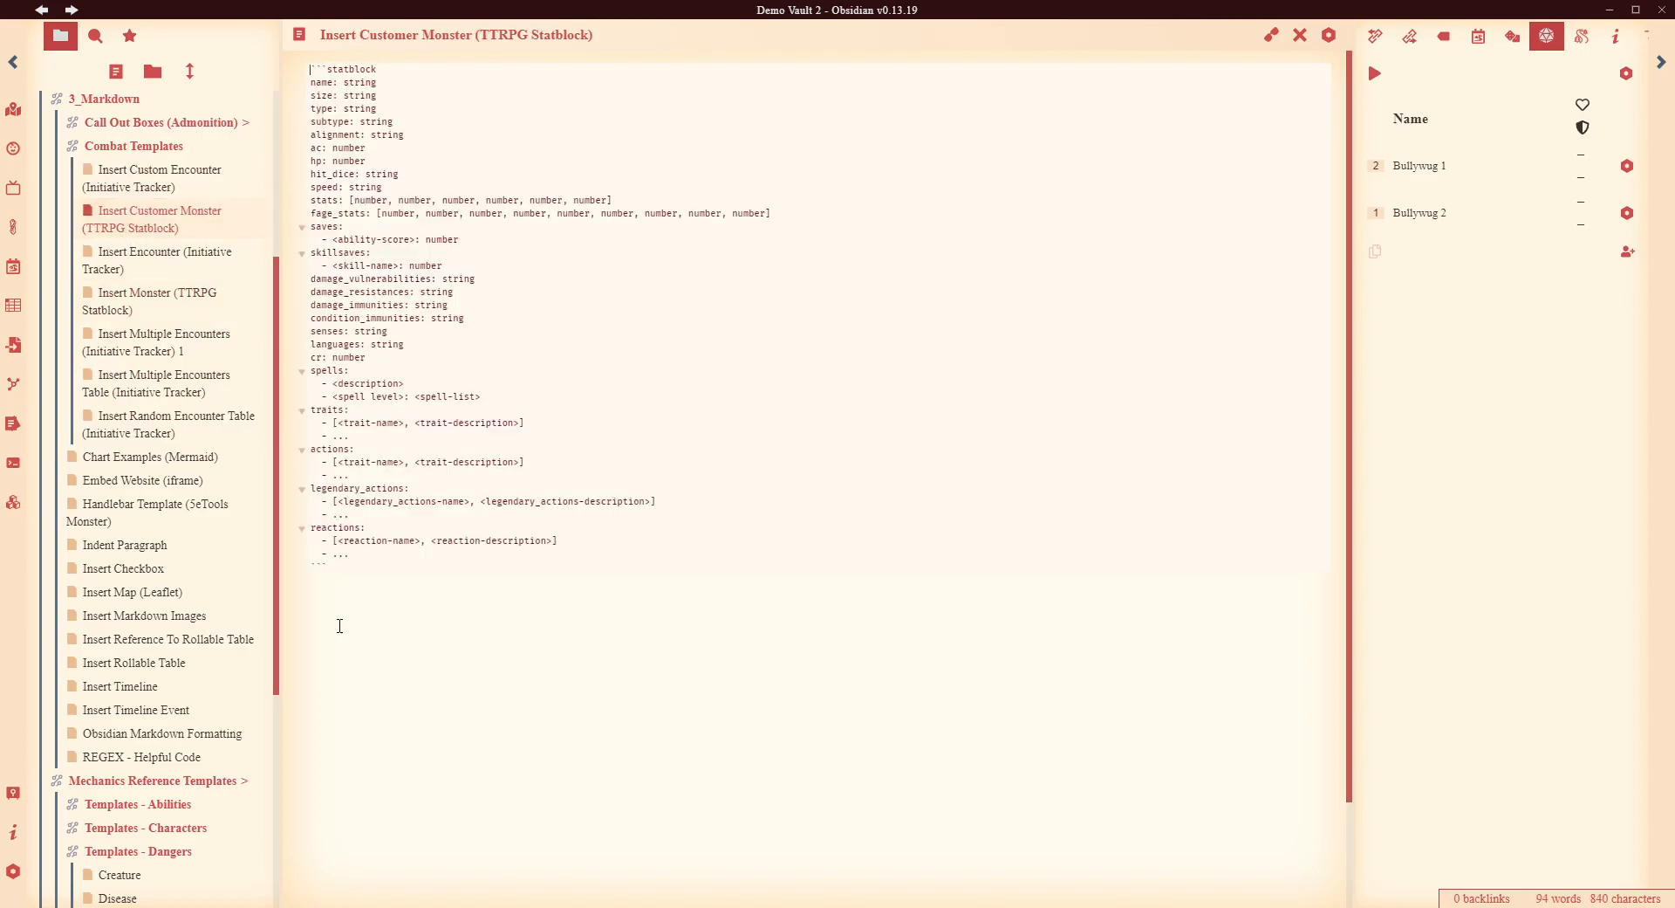
pyautogui.moveTo(363, 569); pyautogui.dragTo(290, 286)
pyautogui.hotkey('ctrl', 'a')
pyautogui.click(437, 624)
# - Bring up Obsidian's settings and go to Community plugins
pyautogui.click(13, 871)
pyautogui.scroll(-5, 445, 541)
pyautogui.scroll(5, 442, 549)
pyautogui.click(426, 384)
# - Read the TTRPG Statblocks plugin documentation in the community plugin browser
pyautogui.scroll(-10, 736, 489)
pyautogui.click(685, 811)
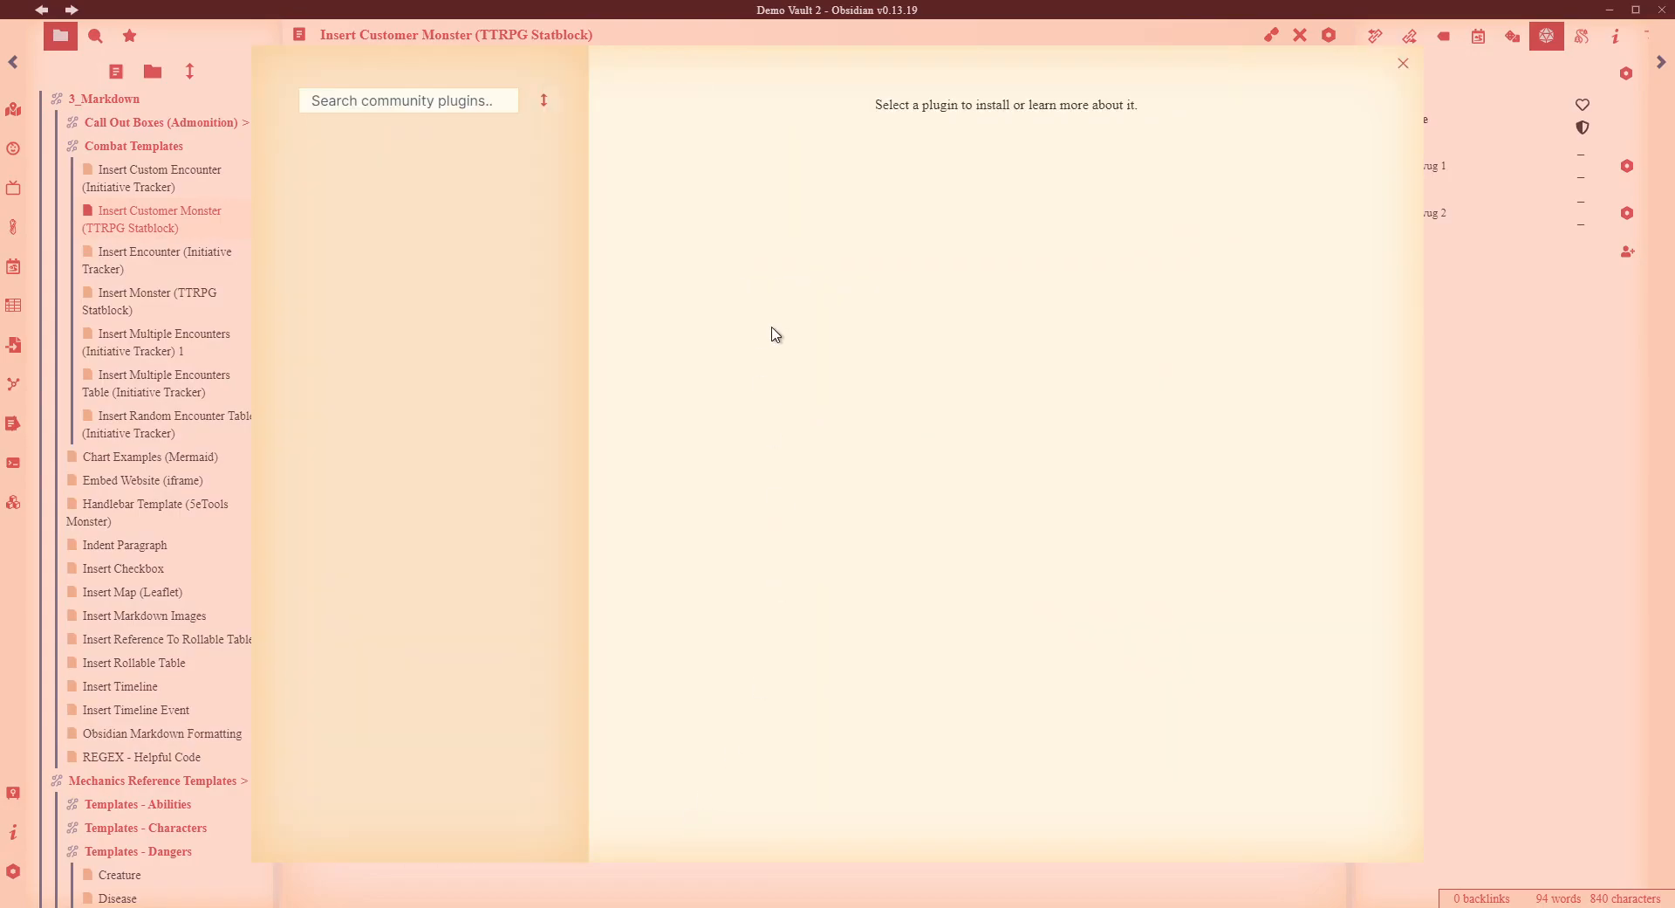
pyautogui.scroll(-6, 977, 362)
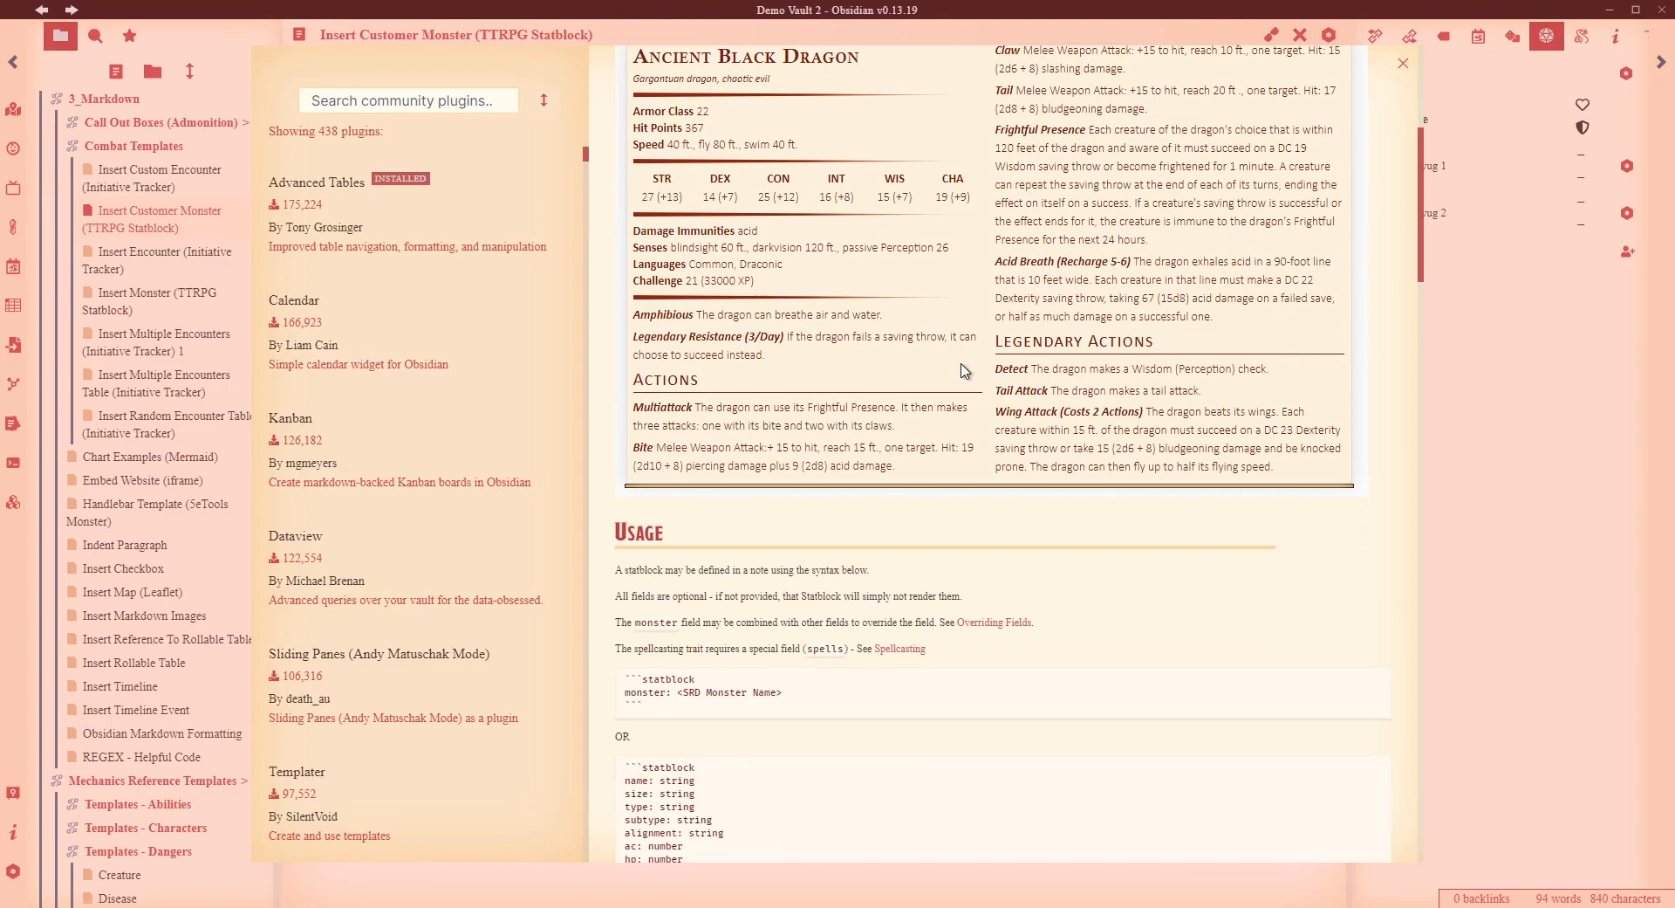
pyautogui.scroll(-3, 992, 363)
pyautogui.moveTo(712, 750); pyautogui.dragTo(625, 244)
pyautogui.moveTo(683, 197); pyautogui.dragTo(625, 149)
pyautogui.scroll(-1, 880, 384)
pyautogui.scroll(-15, 880, 384)
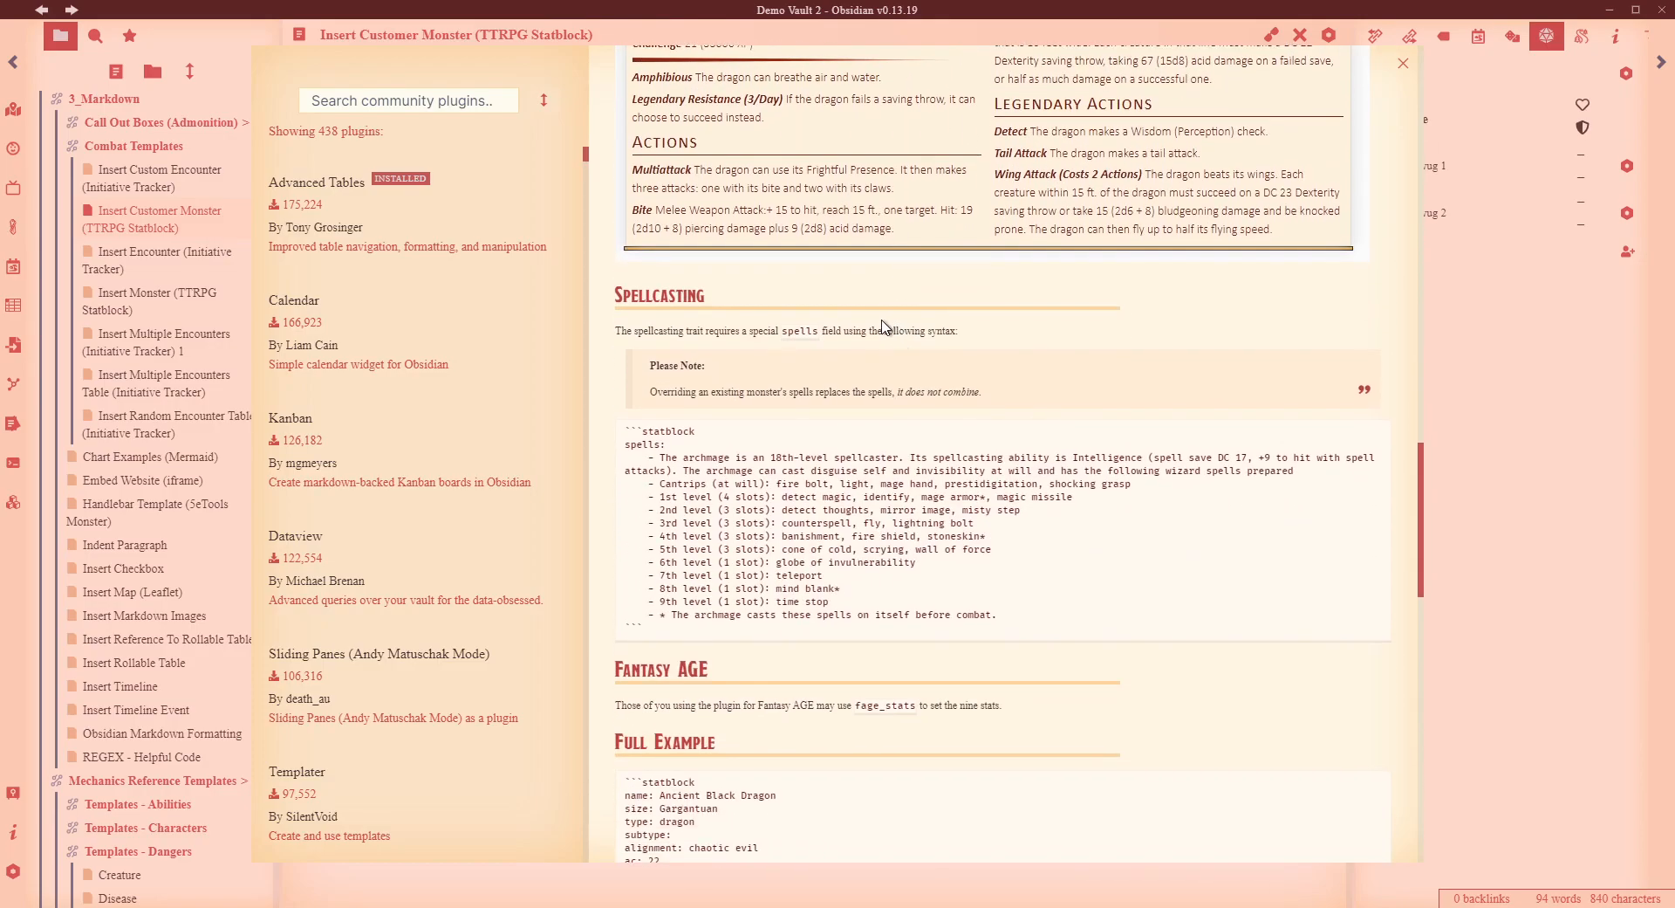
pyautogui.scroll(-12, 899, 330)
pyautogui.scroll(6, 907, 323)
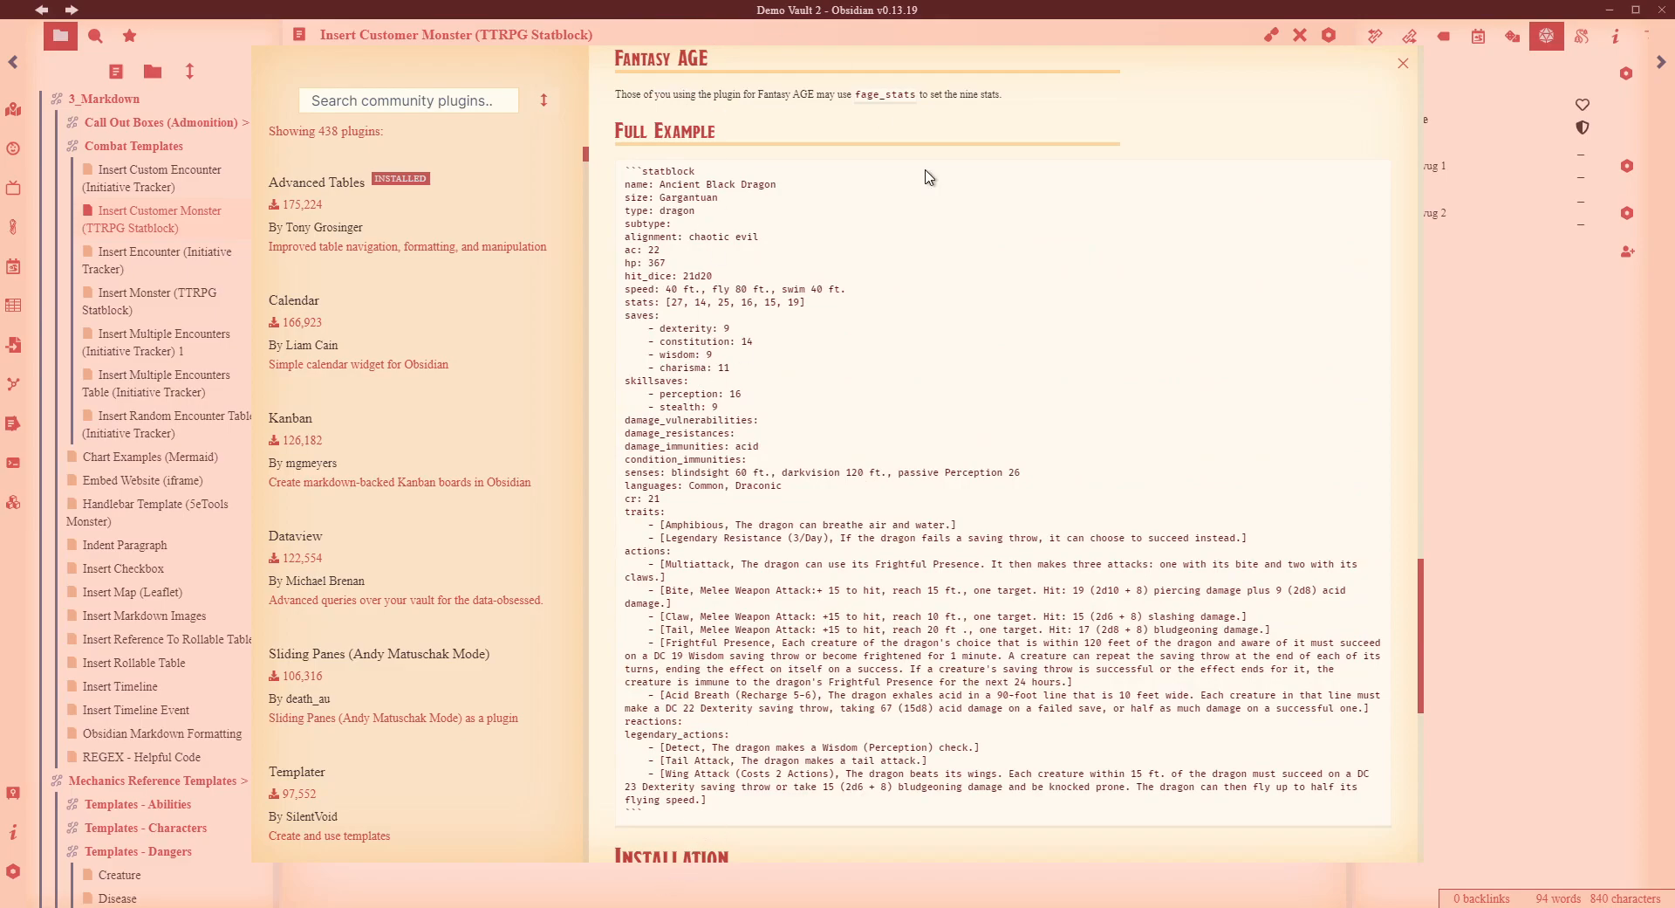
pyautogui.scroll(-8, 1054, 352)
pyautogui.scroll(-2, 1051, 347)
# - Close the plugin browser and settings, then navigate back to the TTRPG Statblocks note
pyautogui.click(1507, 319)
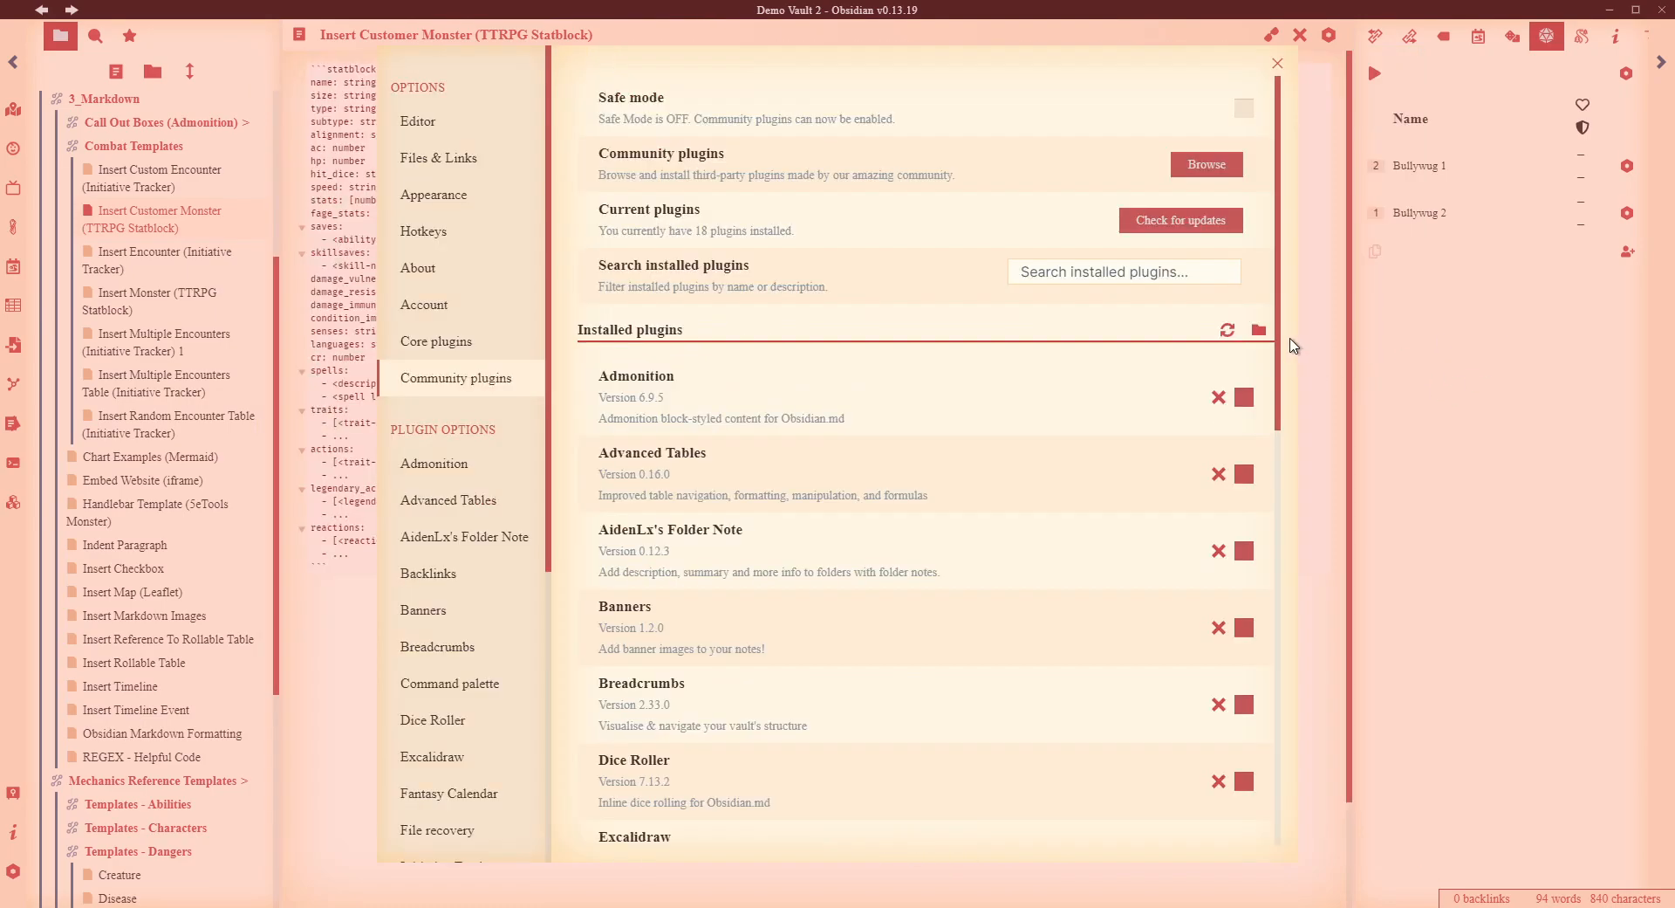
pyautogui.click(1444, 301)
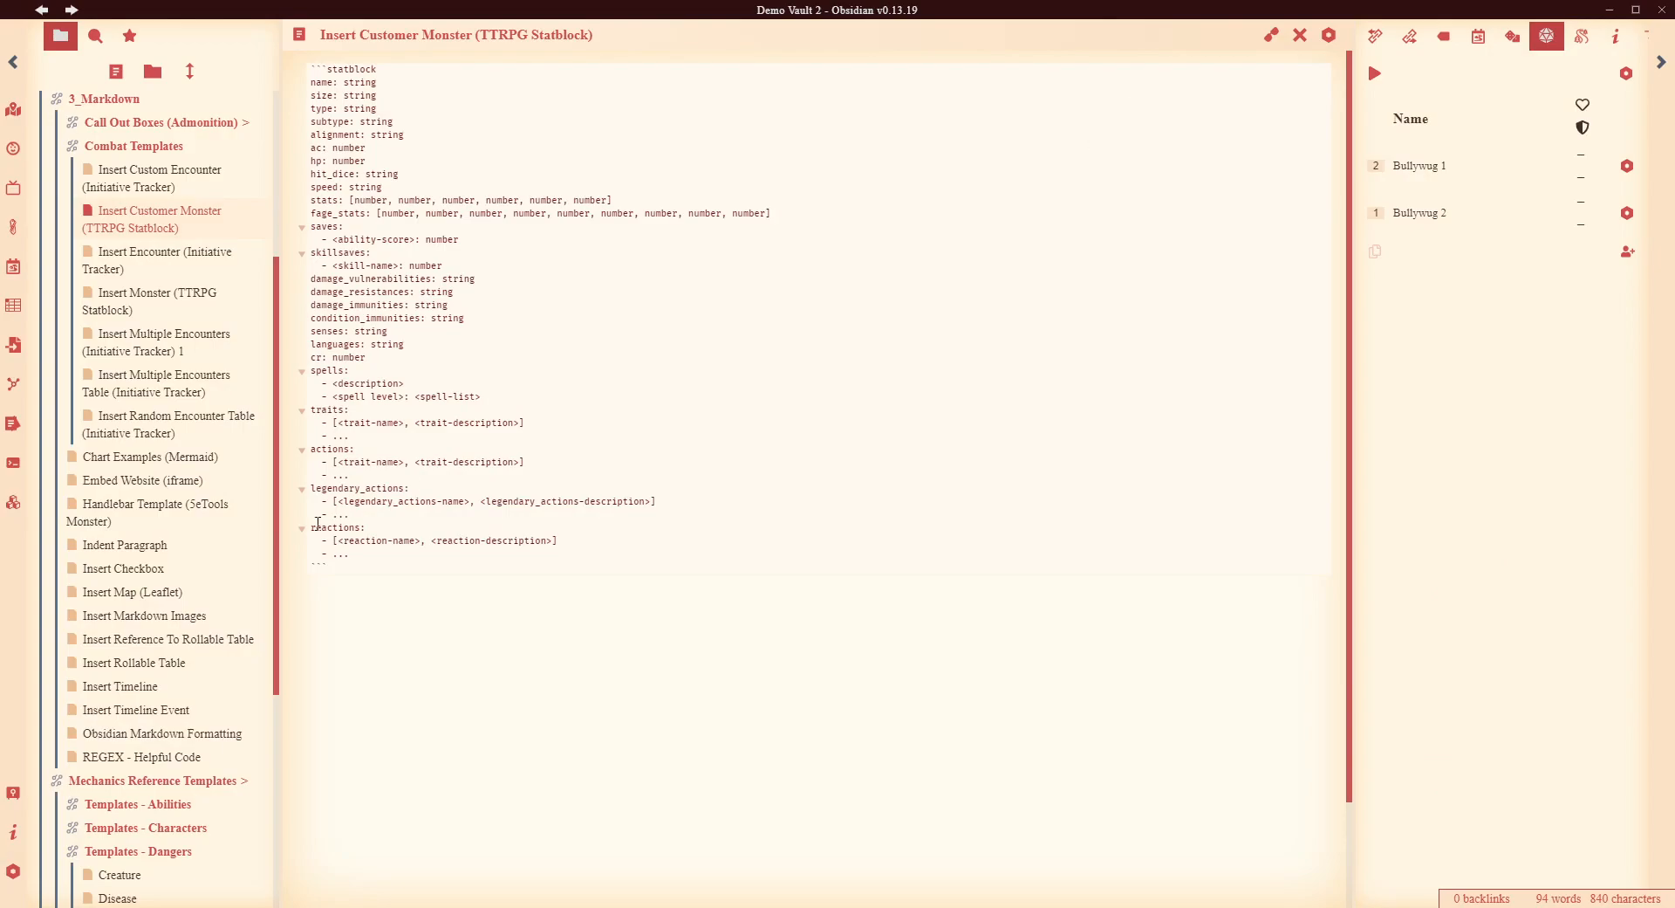
pyautogui.scroll(4, 131, 480)
pyautogui.click(42, 10)
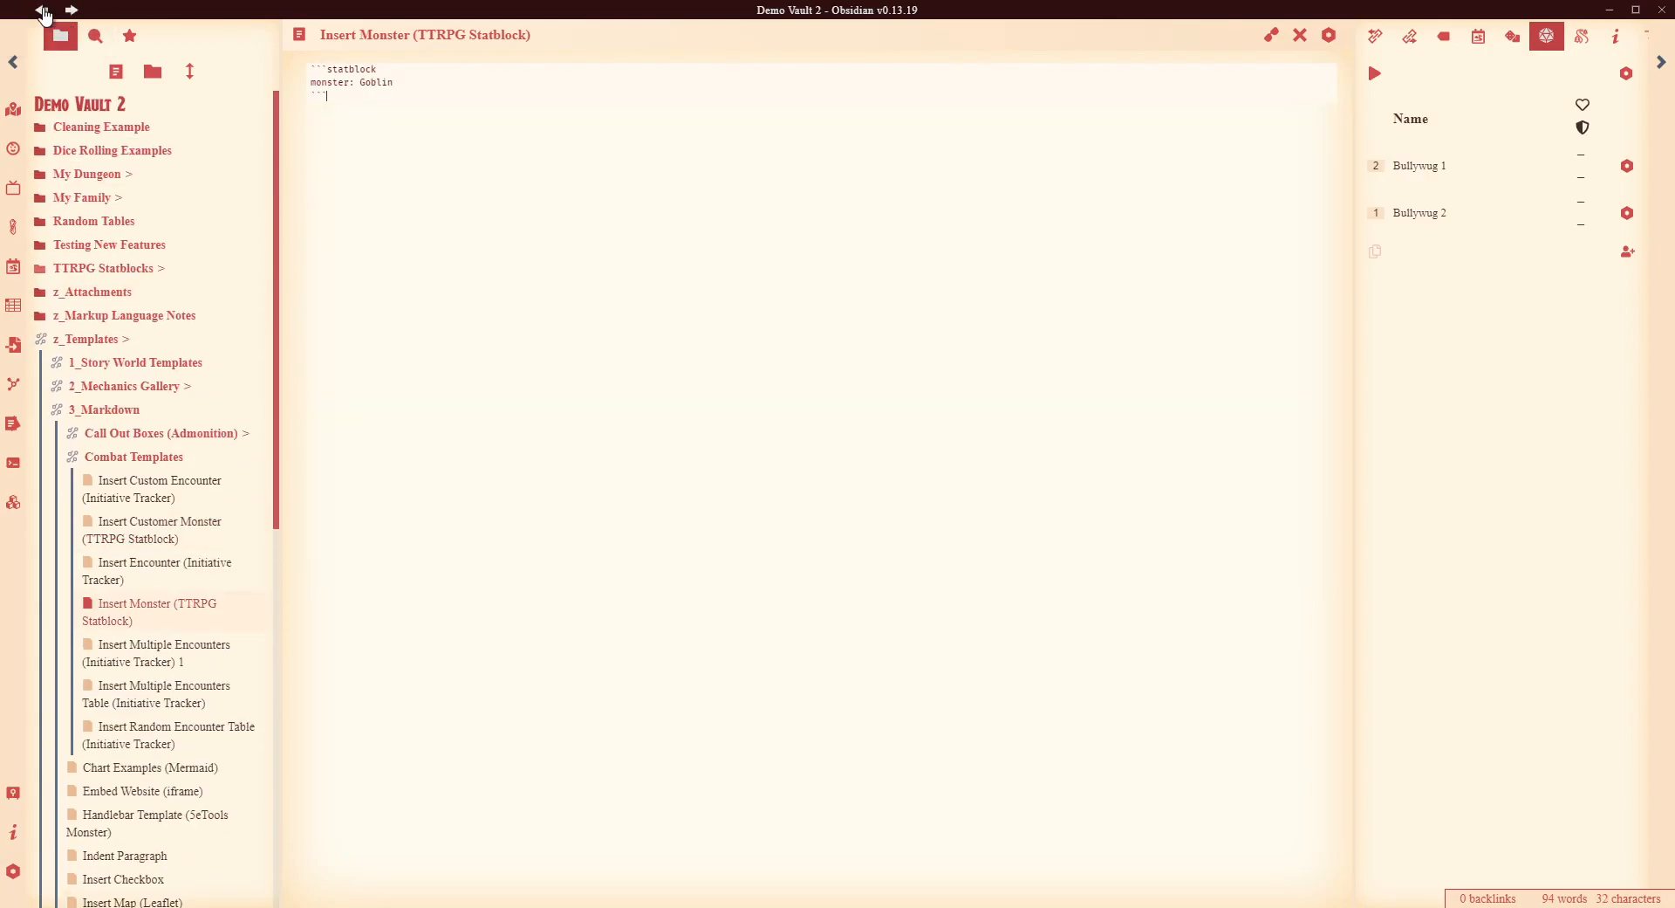
pyautogui.click(42, 11)
pyautogui.click(40, 10)
pyautogui.click(40, 10)
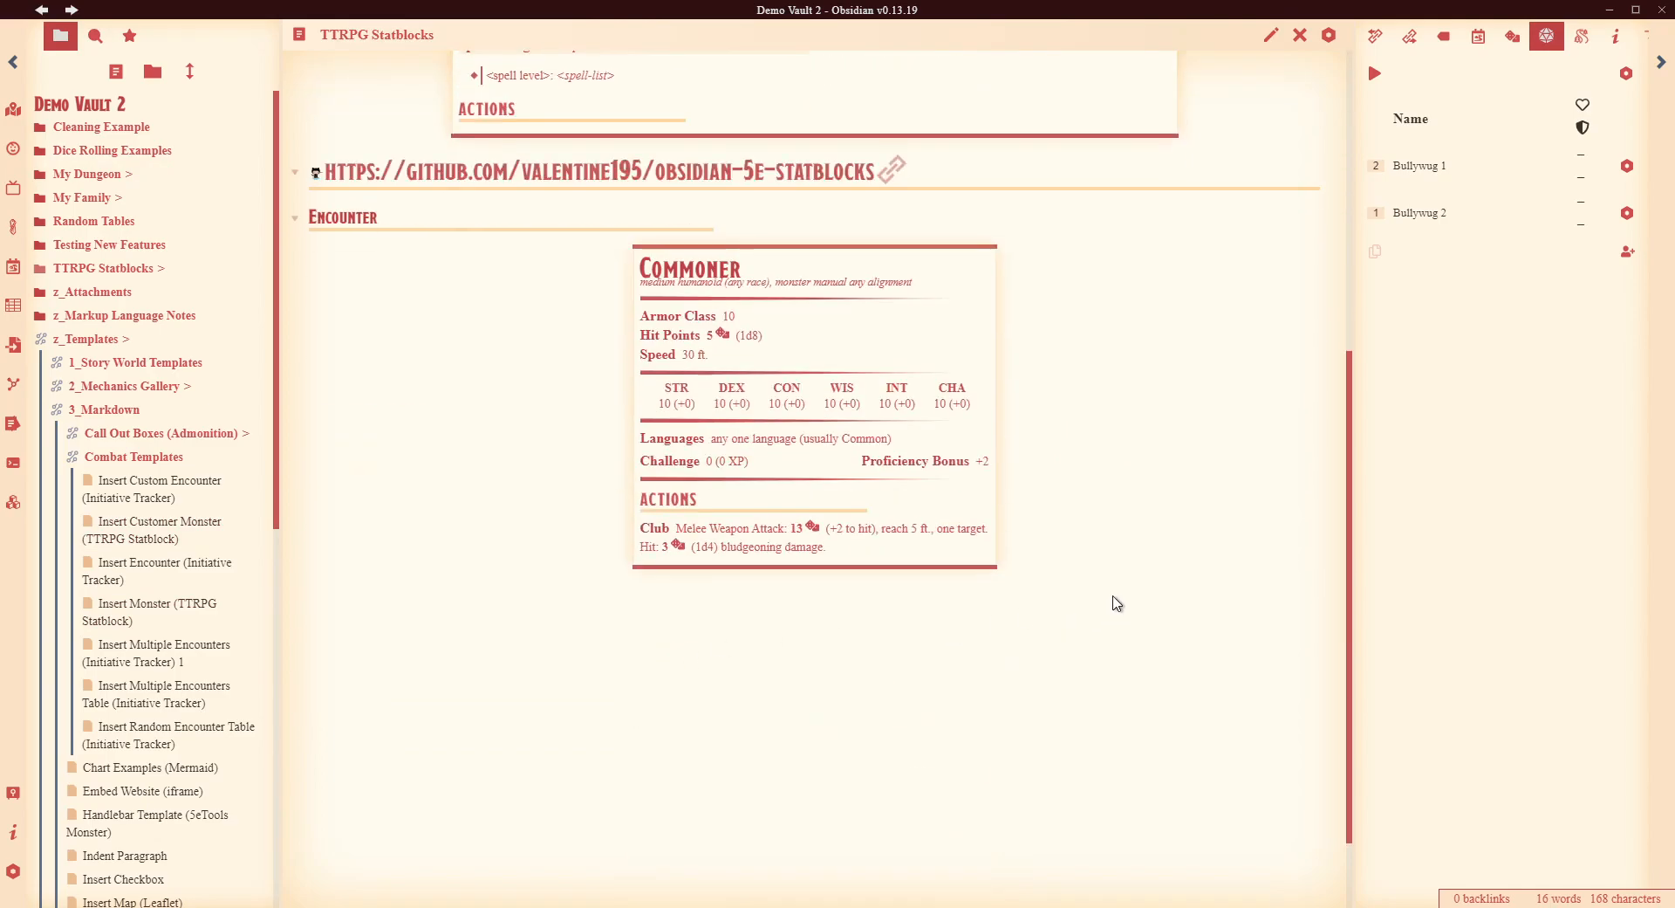